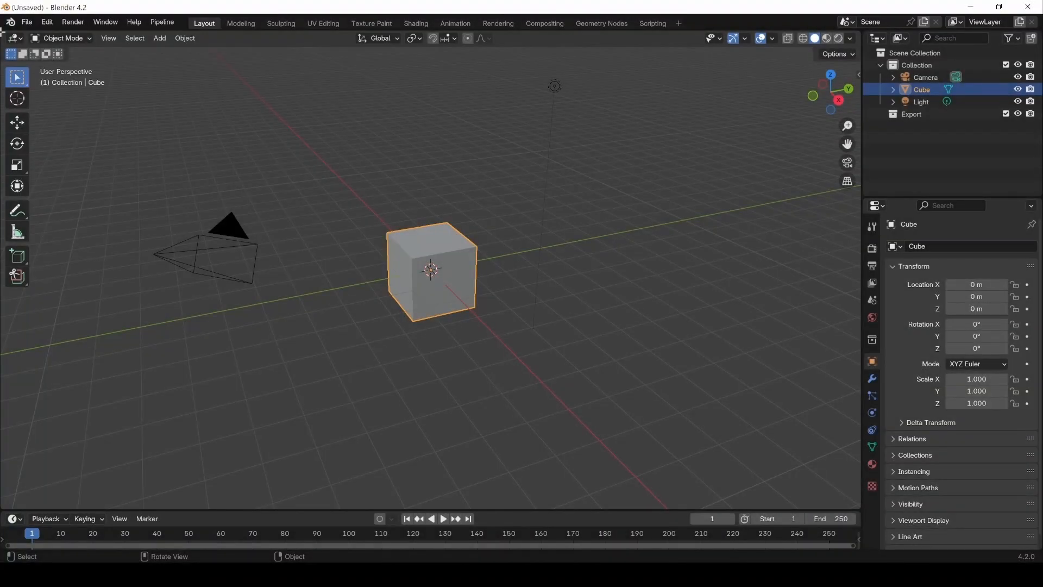
# Step: Split the 3D Viewport vertically into two areas and turn the left one into a UV Editor
pyautogui.moveTo(2, 31); pyautogui.dragTo(419, 56)
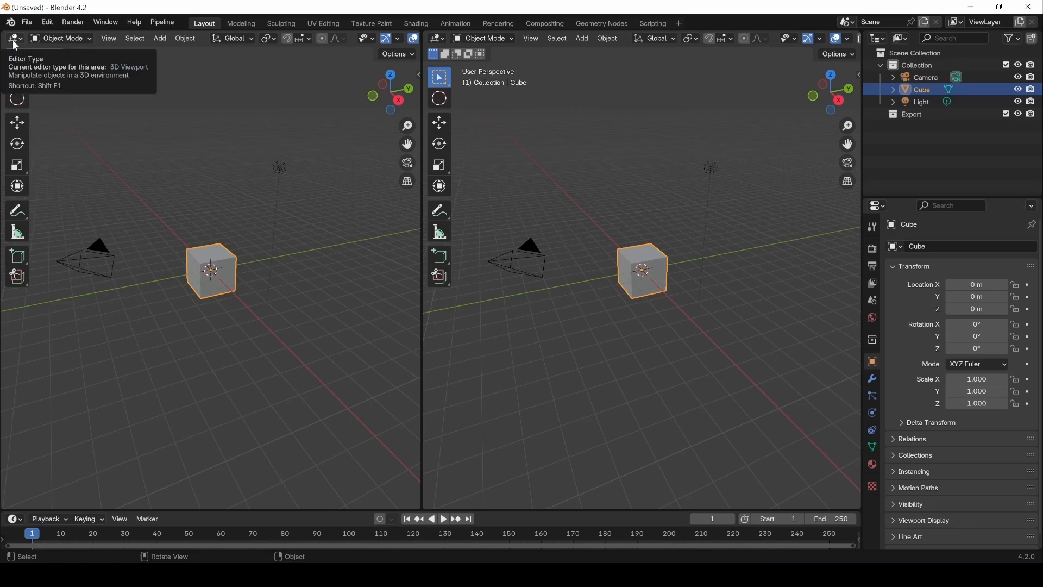
pyautogui.click(444, 42)
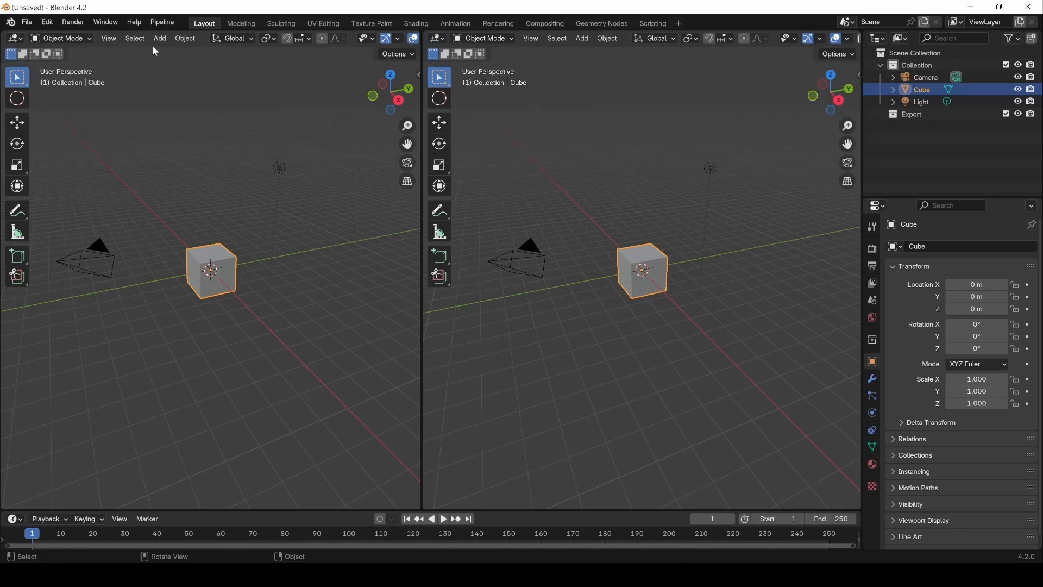
pyautogui.click(15, 38)
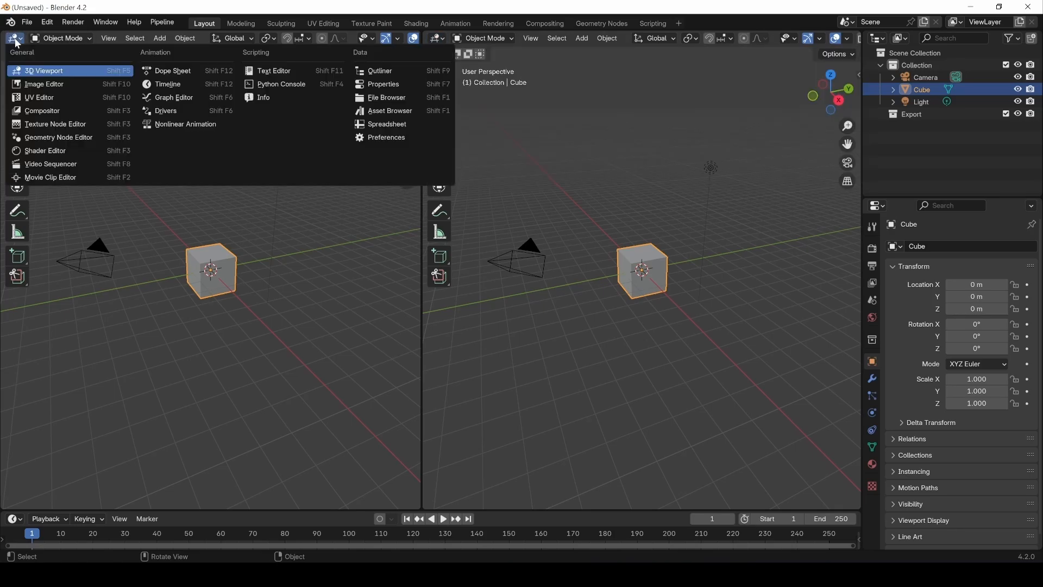
pyautogui.click(34, 96)
pyautogui.scroll(4, 210, 267)
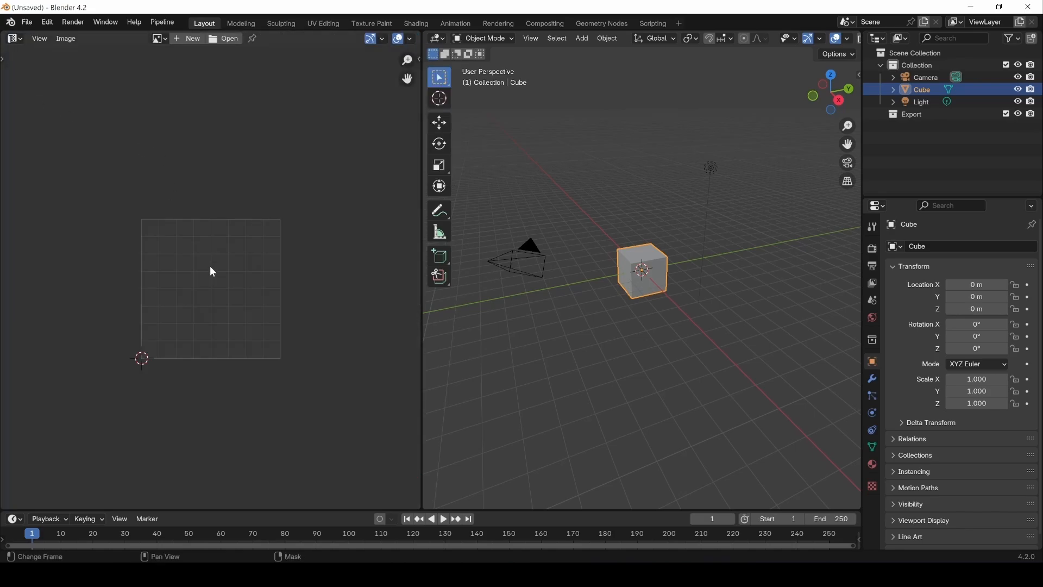
# Step: Show the cube's mesh data properties with its UV maps and put the cube in Edit Mode
pyautogui.click(873, 447)
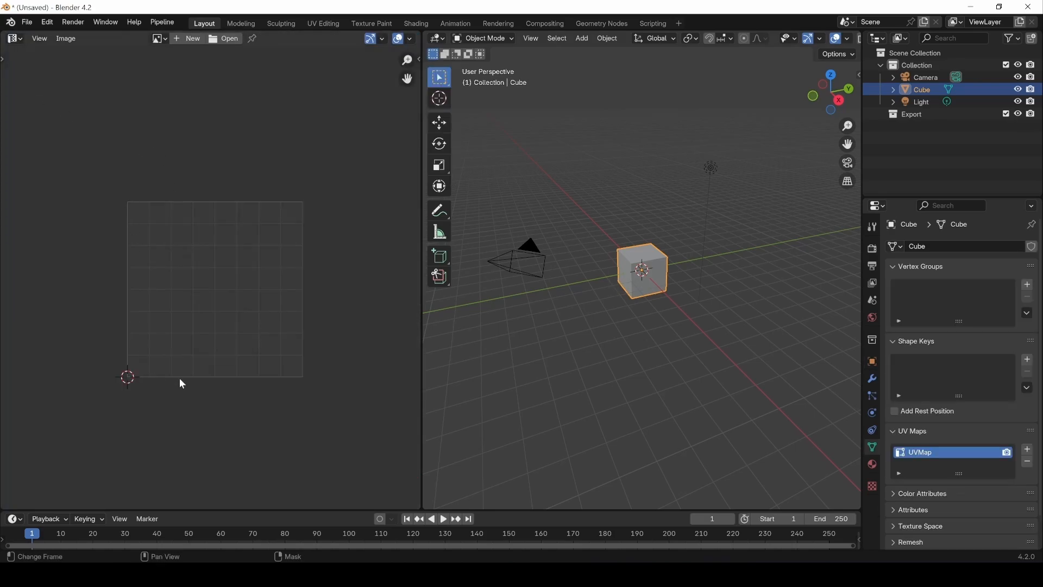
pyautogui.click(493, 41)
pyautogui.click(484, 66)
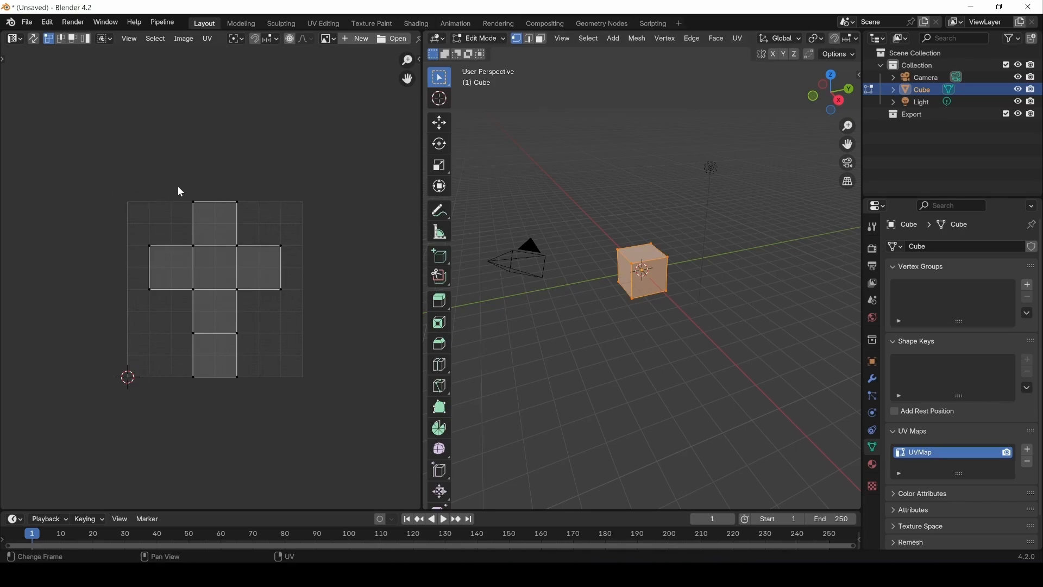
# Step: Switch the cube to face selection and select only its top face to isolate the matching UV face
pyautogui.moveTo(673, 224); pyautogui.dragTo(580, 323, button='middle')
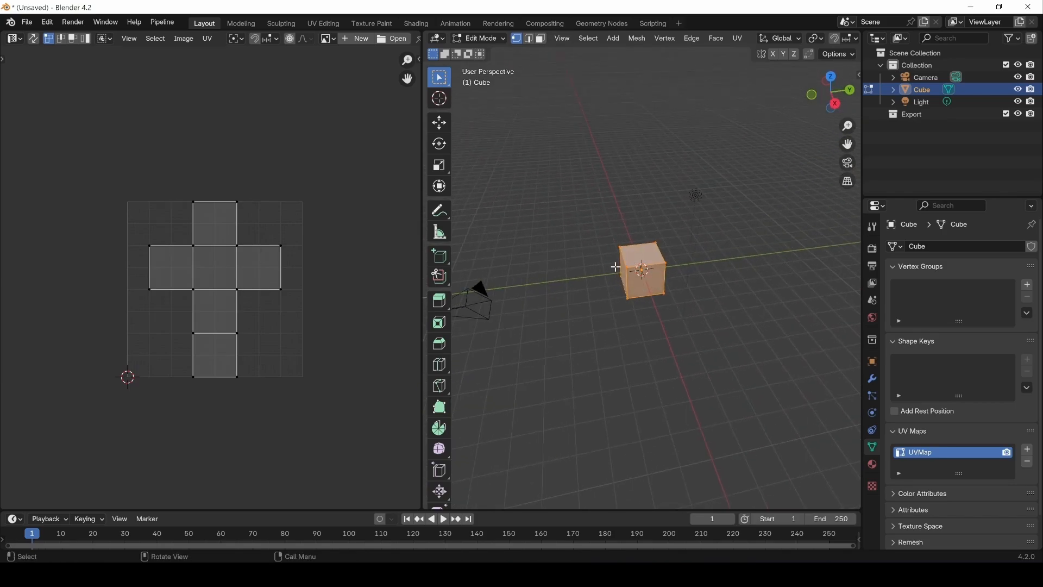
pyautogui.press('3')
pyautogui.click(644, 254)
pyautogui.scroll(2, 239, 244)
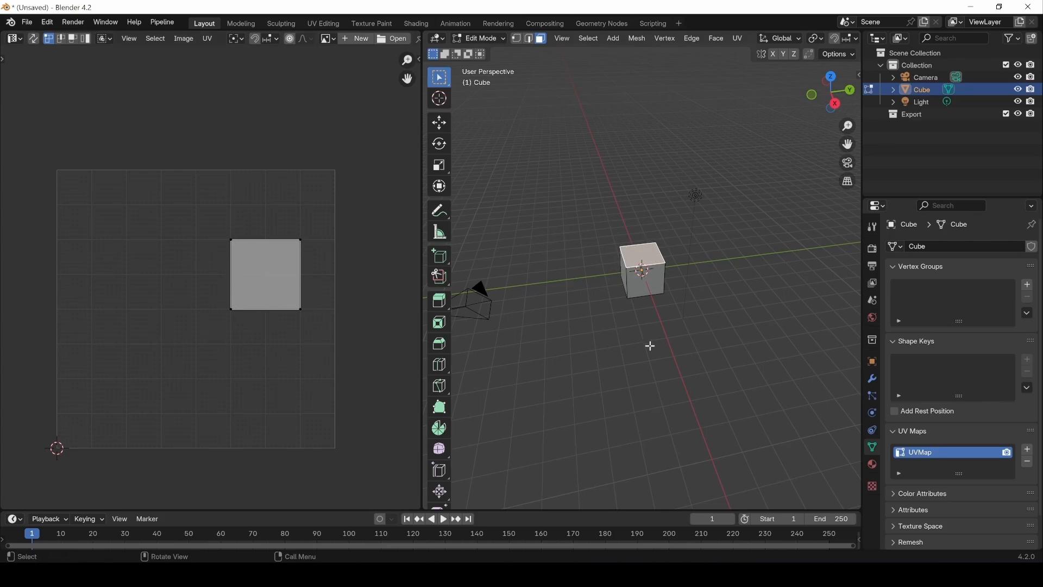
# Step: Go around the cube adding its remaining faces to the selection to see how each maps to the UV layout
pyautogui.click(624, 284)
pyautogui.keyDown('shift'); pyautogui.click(652, 288); pyautogui.keyUp('shift')
pyautogui.keyDown('alt'); pyautogui.moveTo(754, 298); pyautogui.dragTo(663, 278); pyautogui.keyUp('alt')
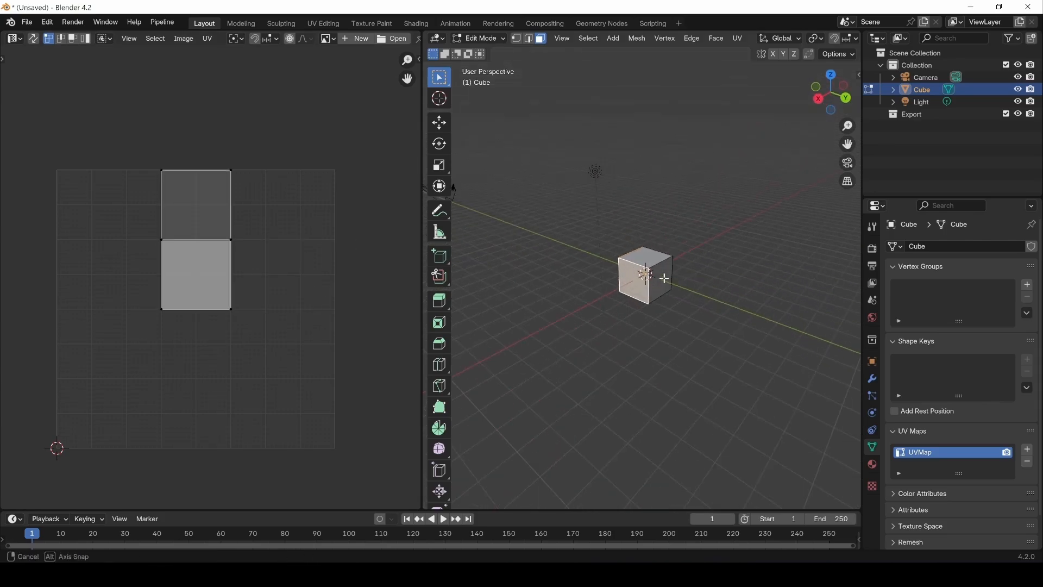
pyautogui.moveTo(663, 278); pyautogui.dragTo(660, 280, button='middle')
pyautogui.keyDown('shift'); pyautogui.click(663, 282); pyautogui.keyUp('shift')
pyautogui.moveTo(725, 277); pyautogui.dragTo(618, 217, button='middle')
pyautogui.keyDown('shift'); pyautogui.click(658, 279); pyautogui.keyUp('shift')
pyautogui.keyDown('shift'); pyautogui.click(646, 256); pyautogui.keyUp('shift')
pyautogui.keyDown('shift'); pyautogui.click(645, 286); pyautogui.keyUp('shift')
pyautogui.moveTo(610, 170); pyautogui.dragTo(636, 269, button='middle')
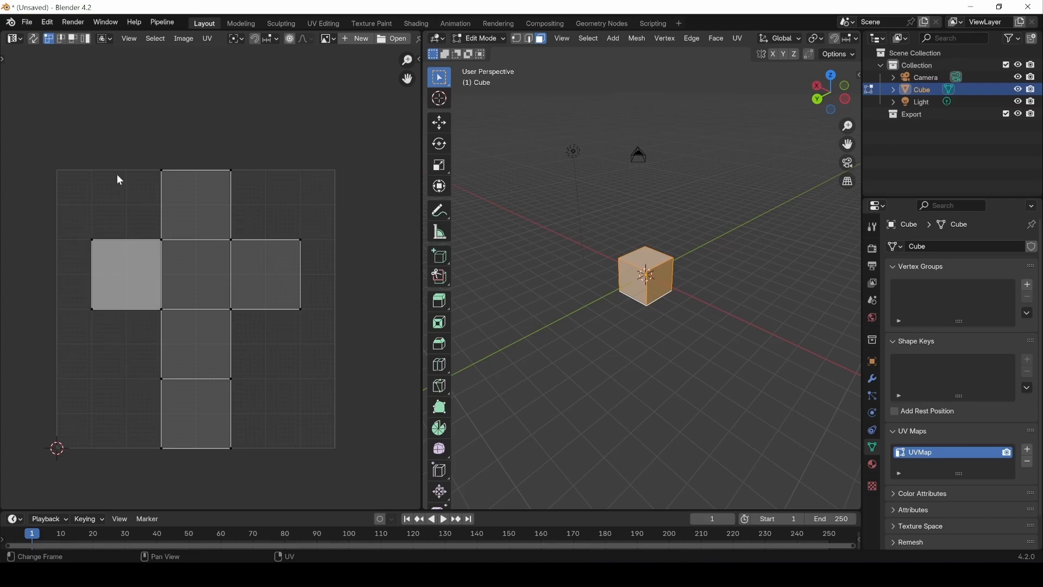
# Step: Clear the cube's face selection and turn on UV Sync Selection in the UV Editor
pyautogui.click(635, 363)
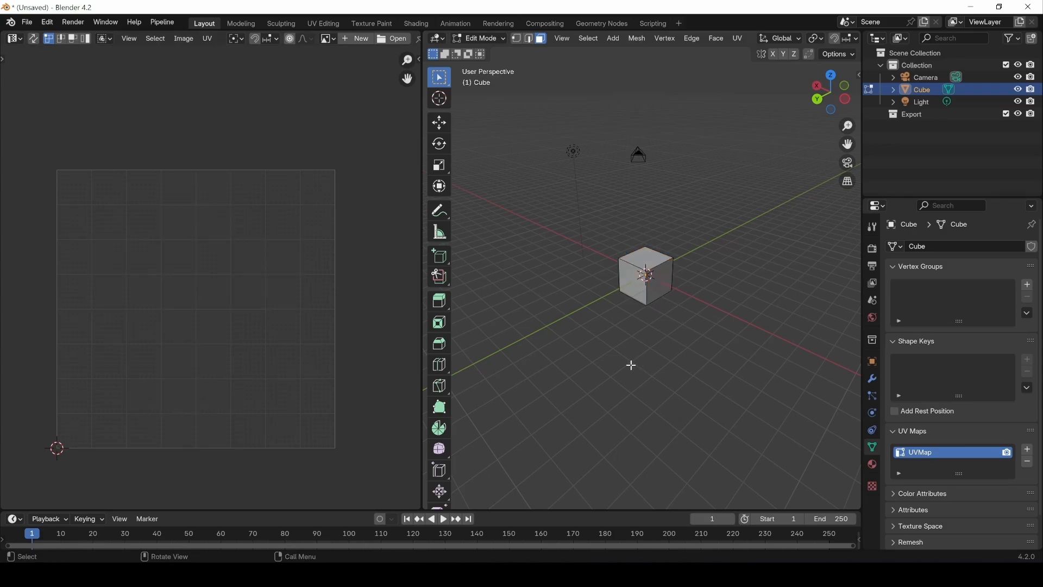
pyautogui.click(637, 292)
pyautogui.click(614, 284)
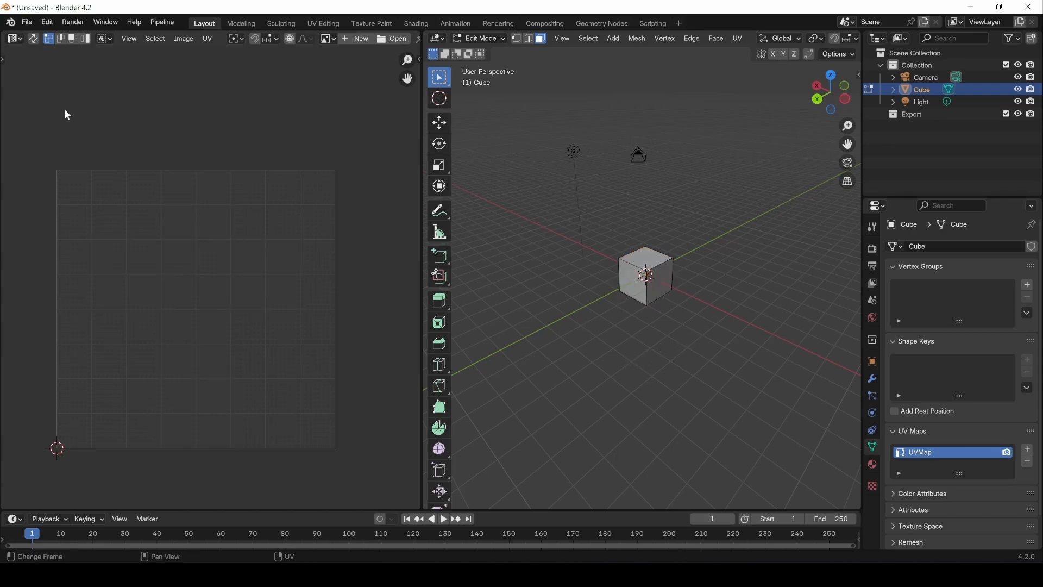
pyautogui.click(30, 41)
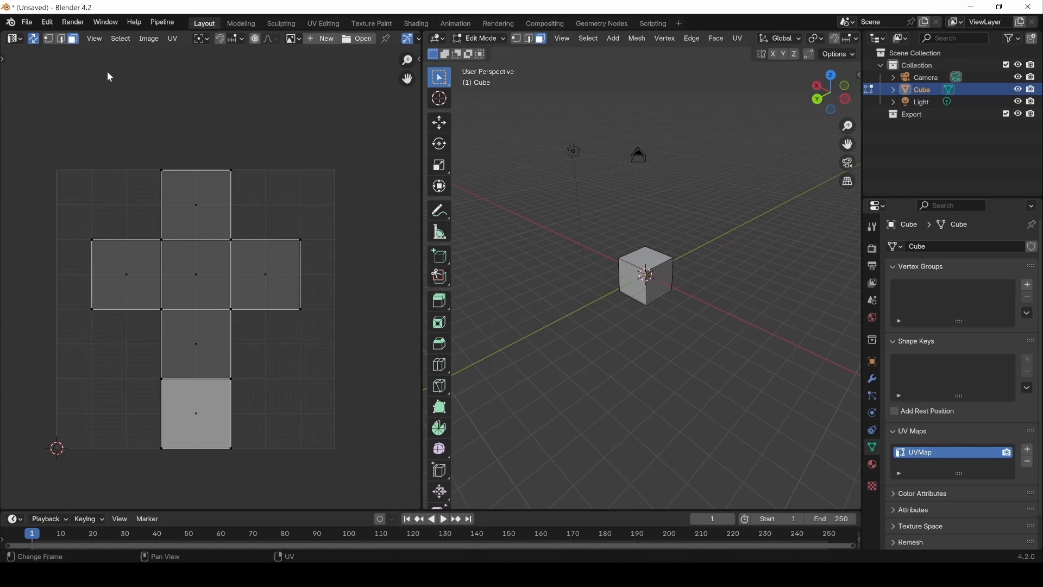
# Step: Select individual faces of the UV cross, then switch to edge selection and select several of its edges
pyautogui.click(244, 276)
pyautogui.click(202, 271)
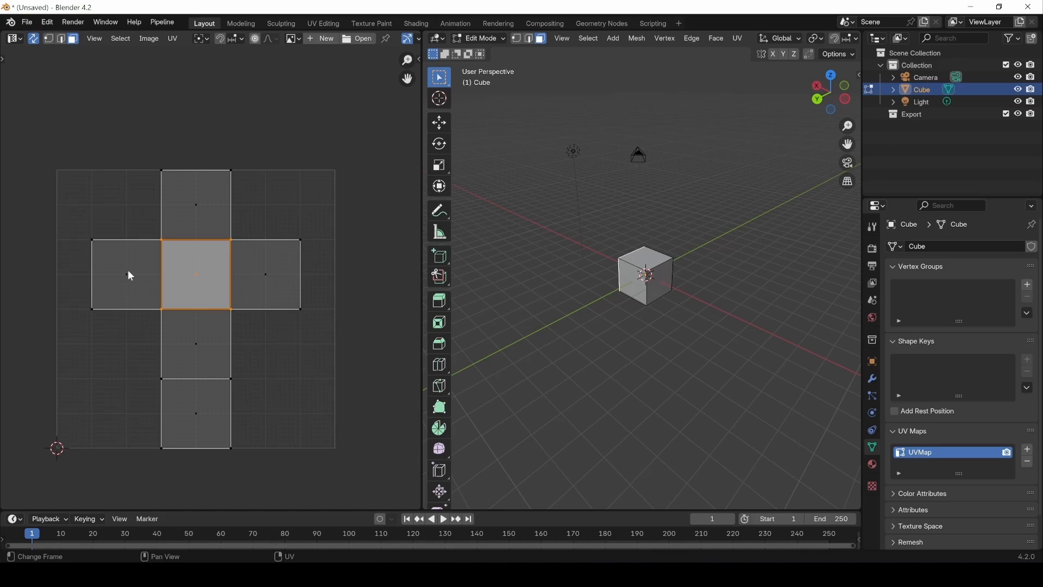
pyautogui.click(62, 40)
pyautogui.click(228, 280)
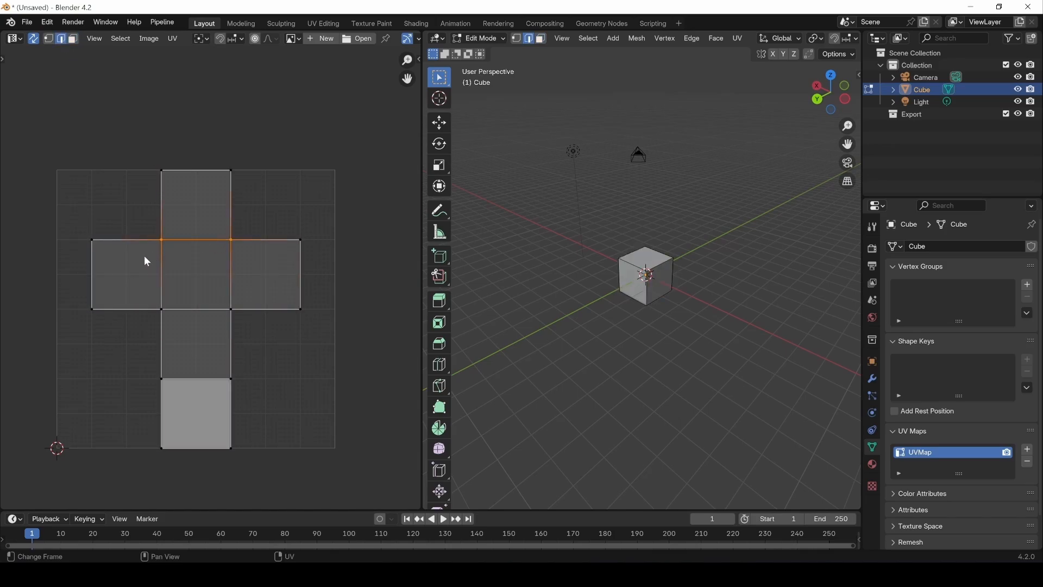
pyautogui.click(162, 273)
pyautogui.click(166, 344)
pyautogui.click(238, 343)
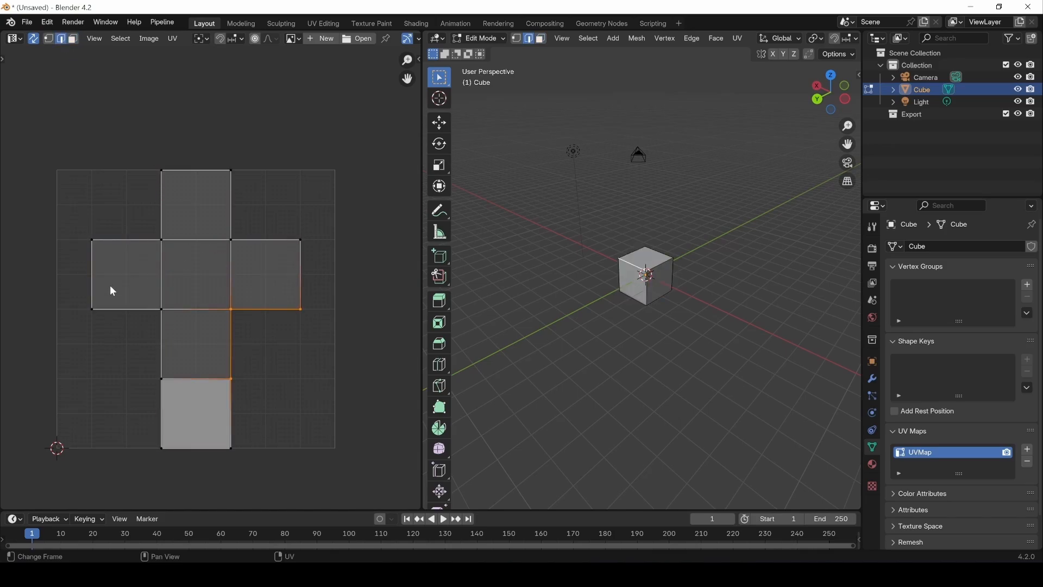
# Step: Switch to vertex selection, select corner vertices of the UV layout, and clear the selection
pyautogui.press('1')
pyautogui.click(164, 176)
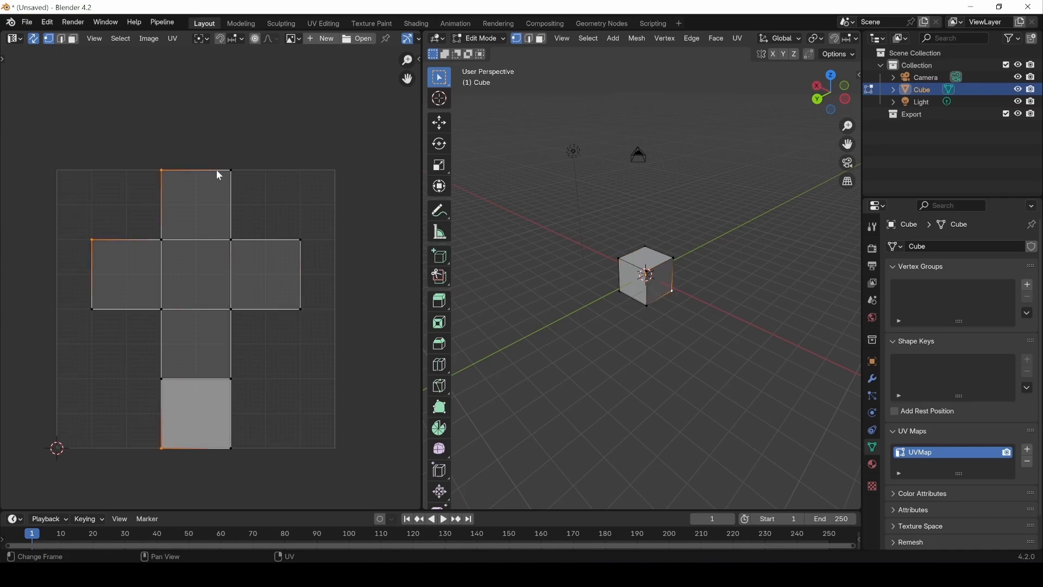
pyautogui.click(227, 237)
pyautogui.hotkey('alt', 'a')
# Step: Return the UV Editor to face selection and select the face at the centre of the UV cross
pyautogui.click(61, 39)
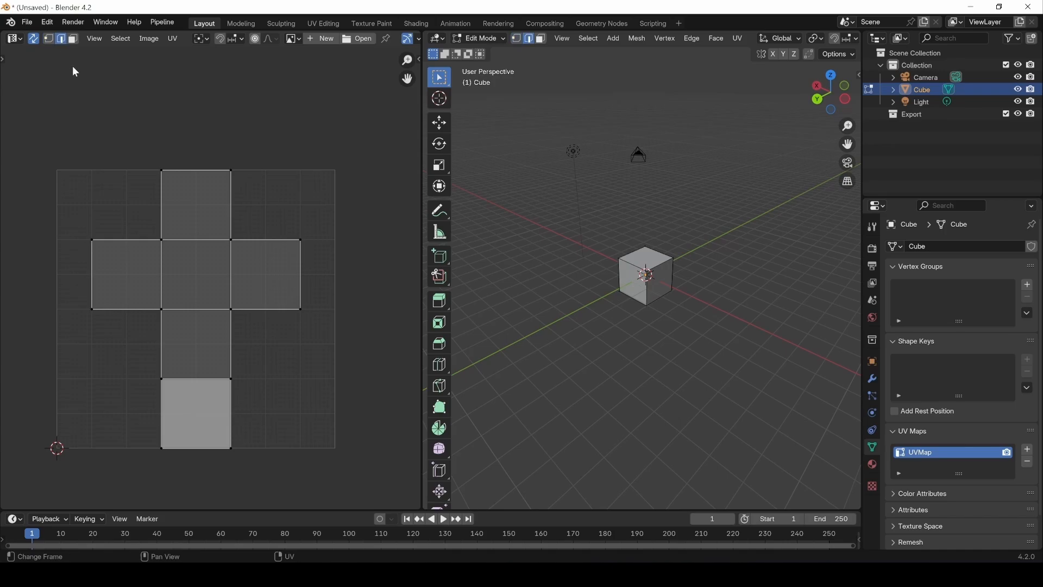
pyautogui.click(159, 204)
pyautogui.press('3')
pyautogui.click(191, 213)
pyautogui.click(190, 280)
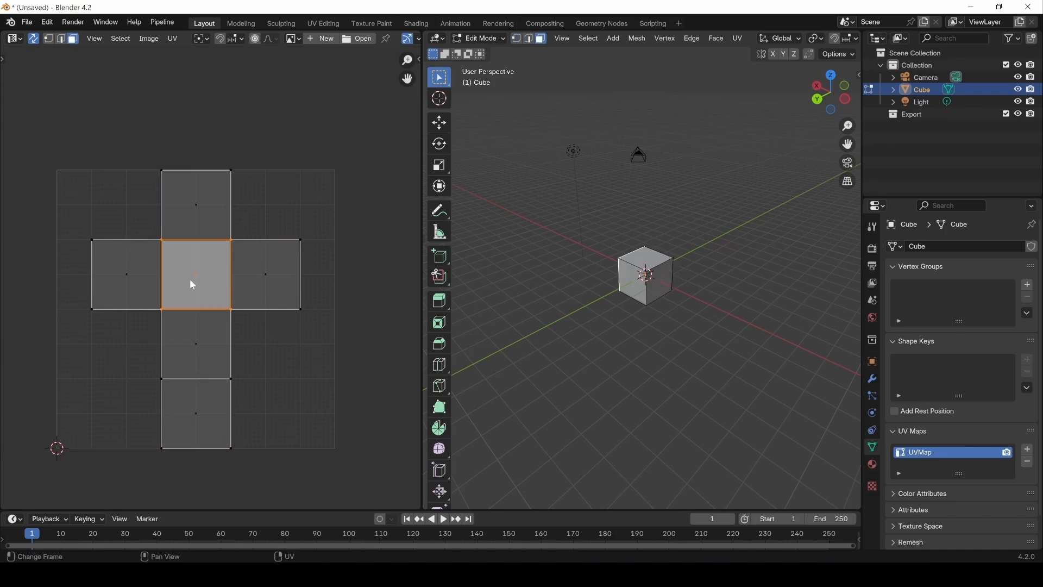
# Step: Show the UV Editor's tools, move the central UV face upward with the Move tool, and undo the move
pyautogui.press('t')
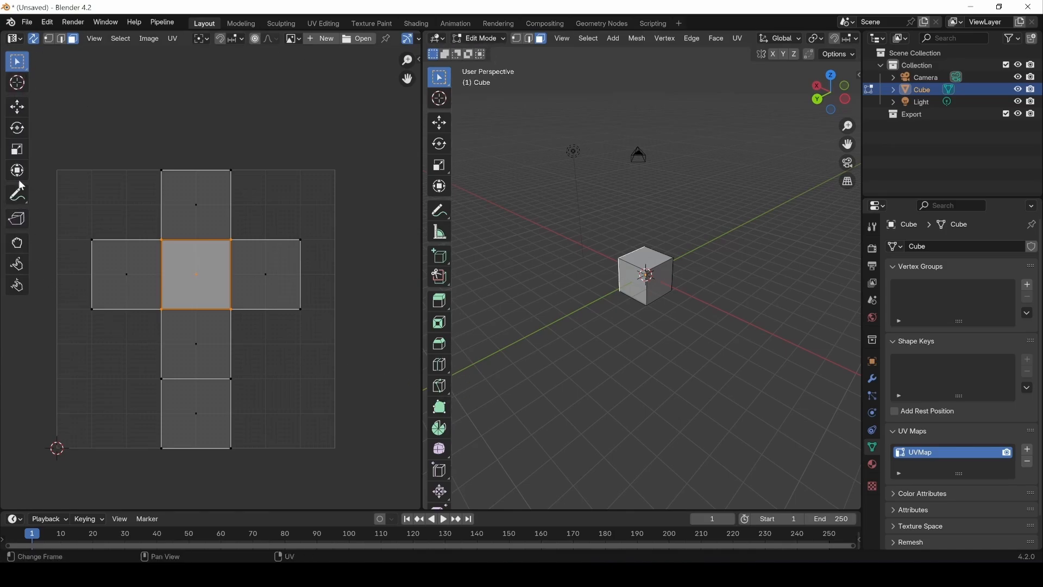
pyautogui.click(18, 107)
pyautogui.moveTo(196, 258); pyautogui.dragTo(202, 228)
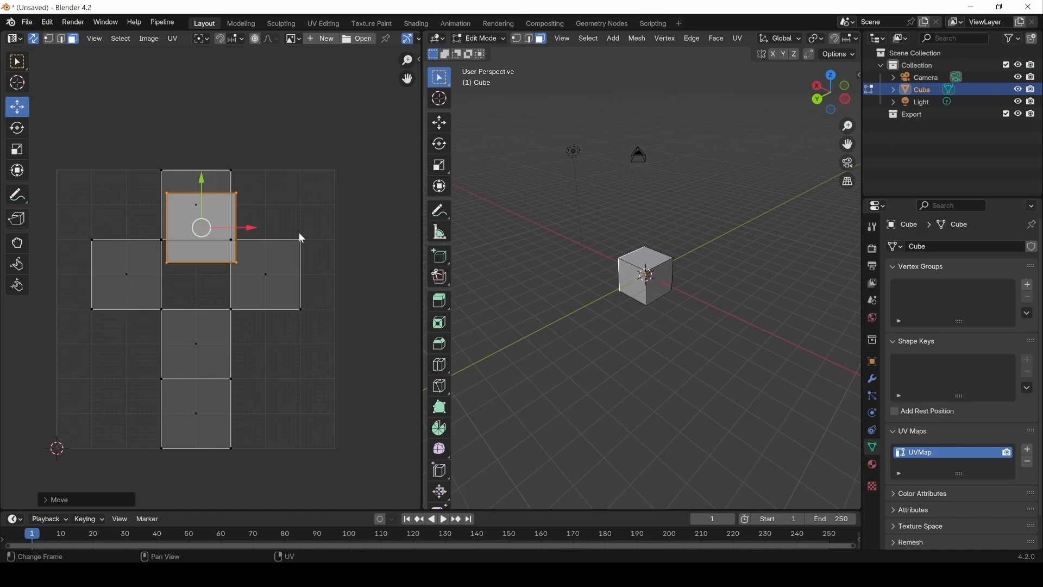
pyautogui.hotkey('ctrl', 'z')
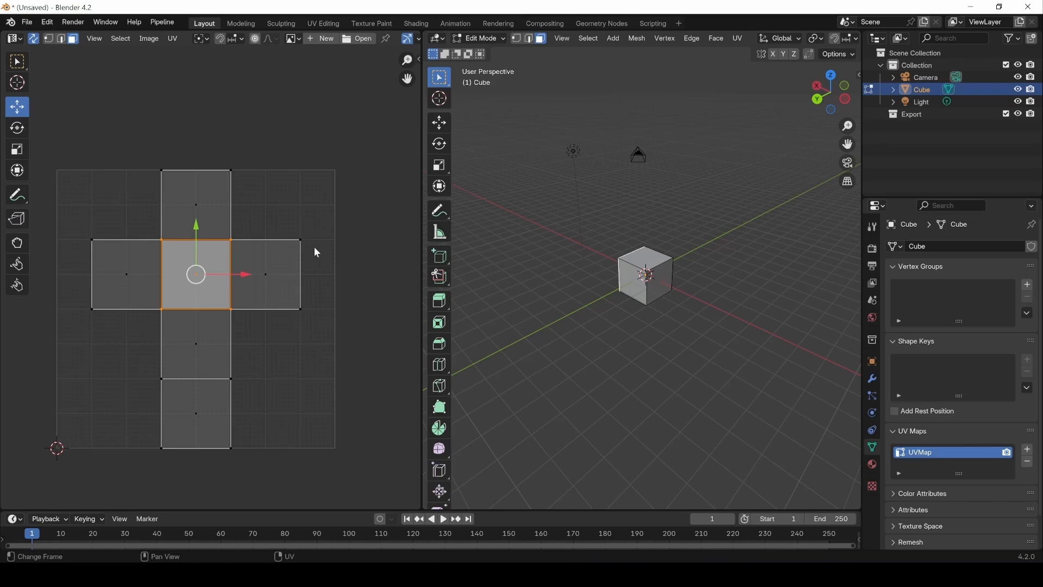
# Step: Rotate the central UV face slightly with the Rotate tool and resize it with the Scale tool
pyautogui.click(20, 130)
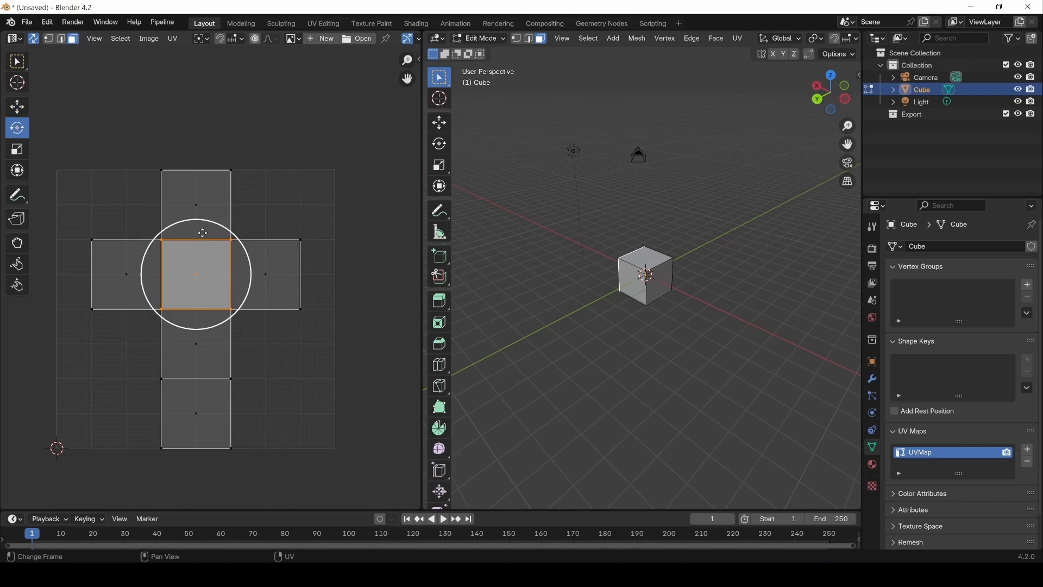
pyautogui.moveTo(221, 225); pyautogui.dragTo(244, 201)
pyautogui.click(18, 153)
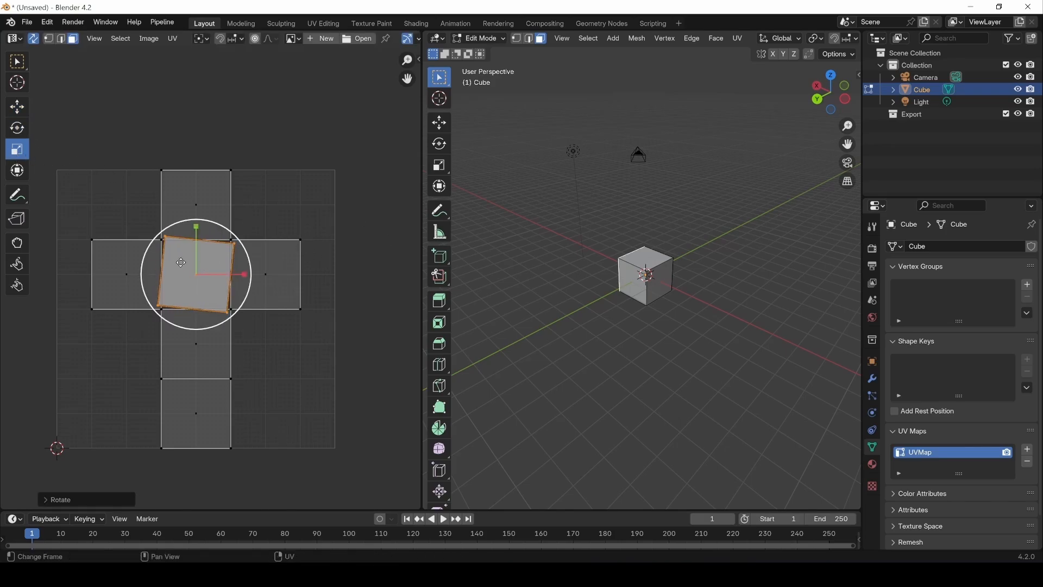
pyautogui.moveTo(196, 268)
pyautogui.mouseDown()
pyautogui.moveTo(223, 235)
pyautogui.moveTo(210, 262)
pyautogui.mouseUp()
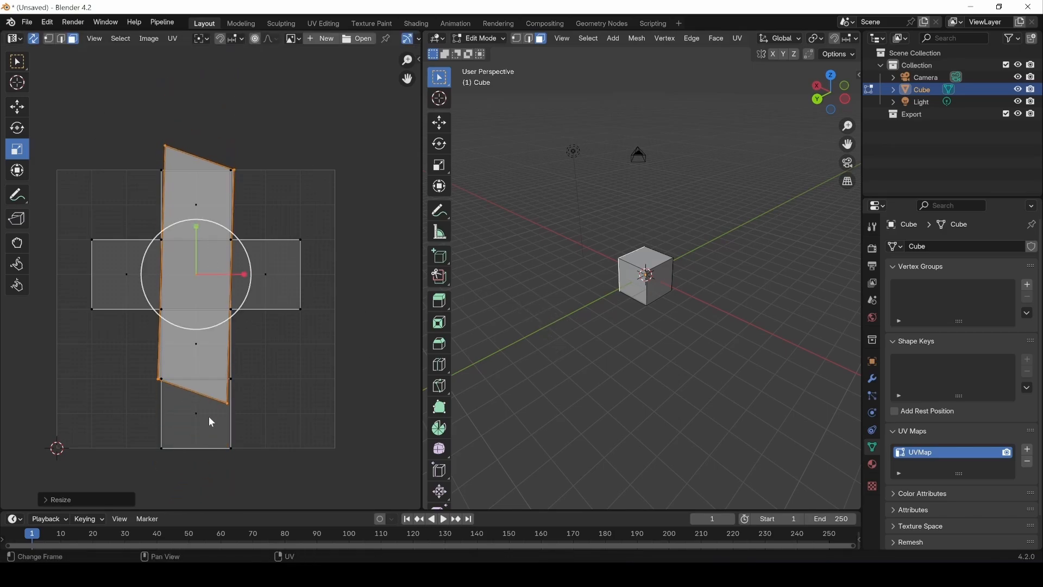
# Step: Select the UV cross's right and left arm faces in turn to locate them on the cube
pyautogui.moveTo(567, 334); pyautogui.dragTo(622, 228, button='middle')
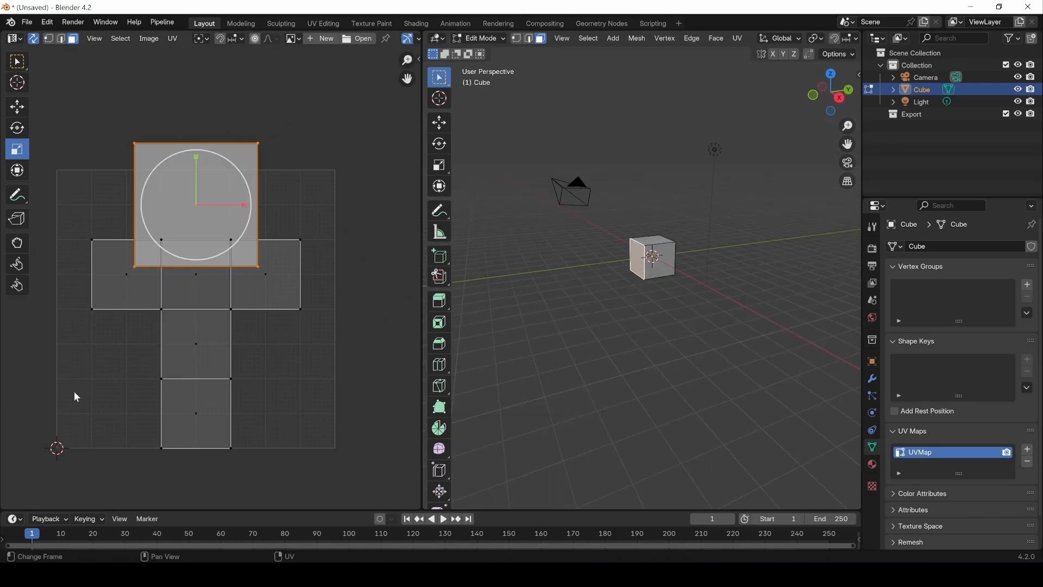
pyautogui.click(264, 281)
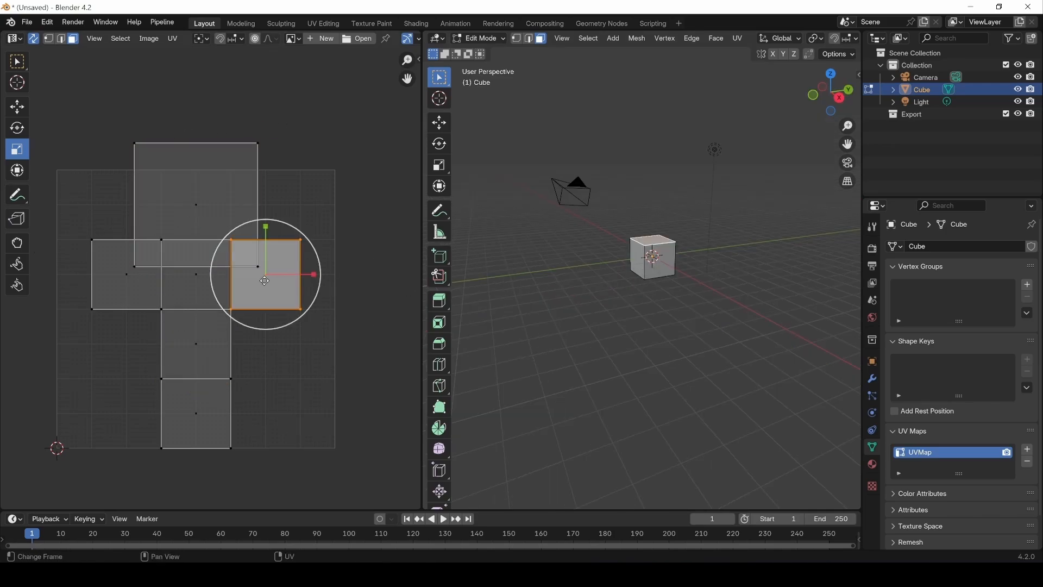
pyautogui.click(144, 281)
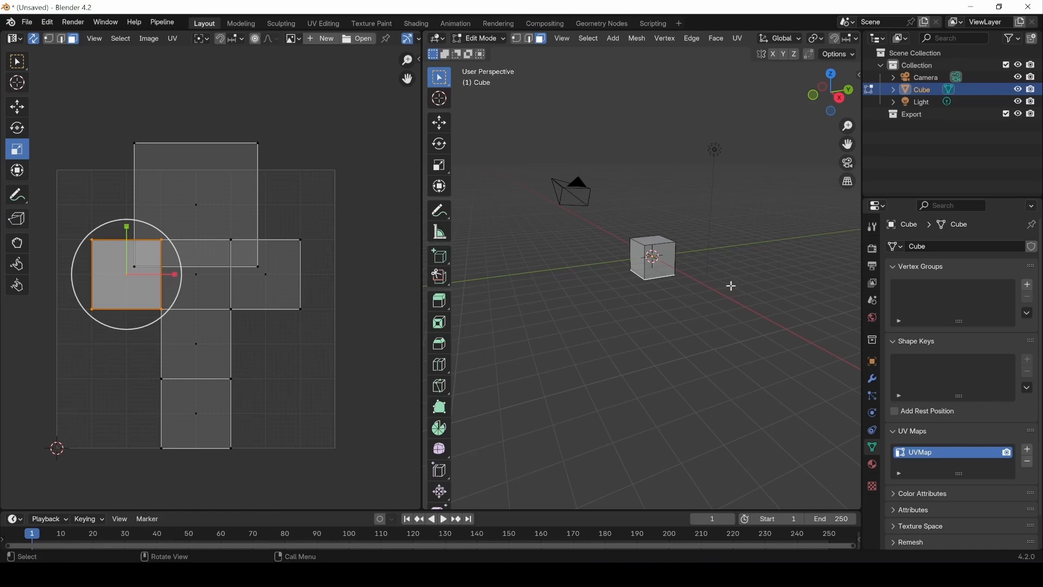
# Step: Scale up the cube face matching the central UV face in the 3D view, then undo the changes
pyautogui.click(660, 268)
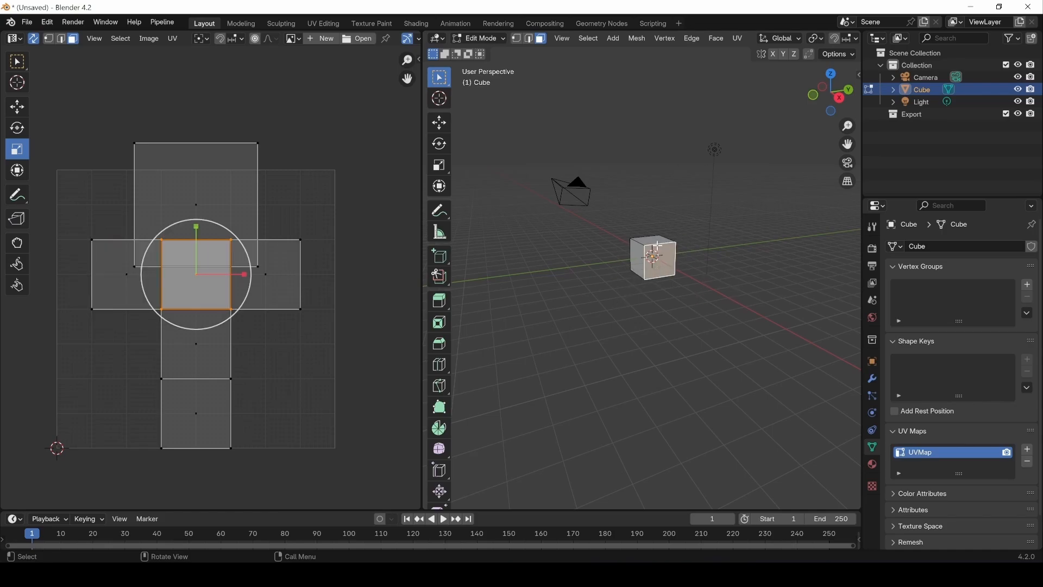
pyautogui.press('s')
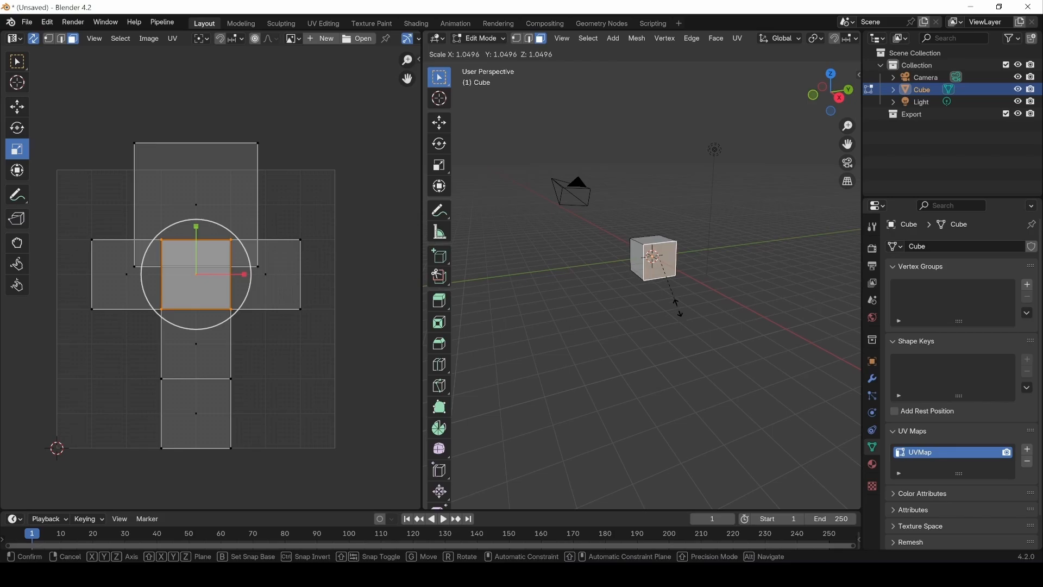
pyautogui.click(728, 229)
pyautogui.moveTo(729, 230); pyautogui.dragTo(507, 268, button='middle')
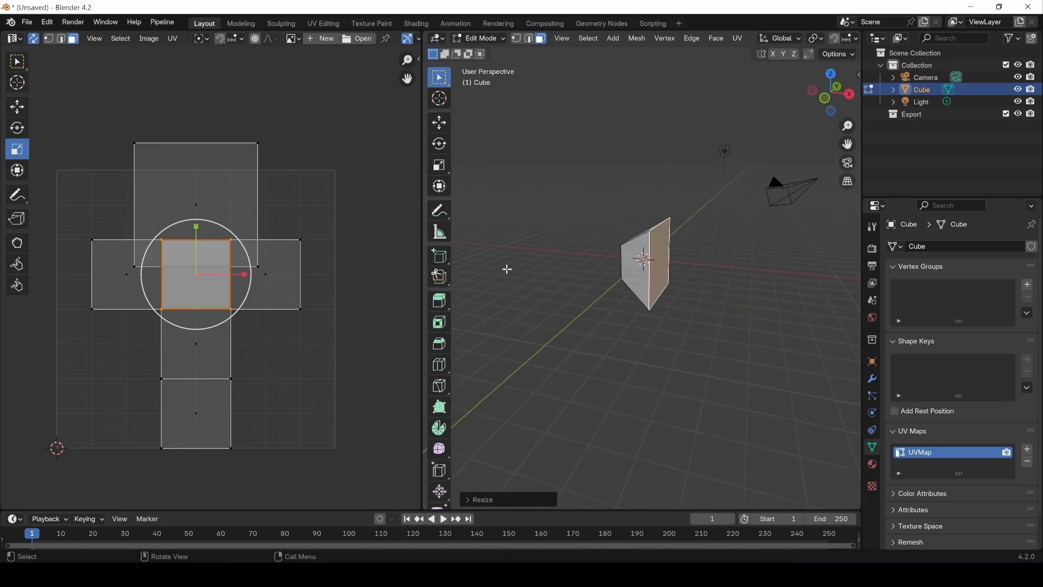
pyautogui.hotkey('ctrl', 'z')
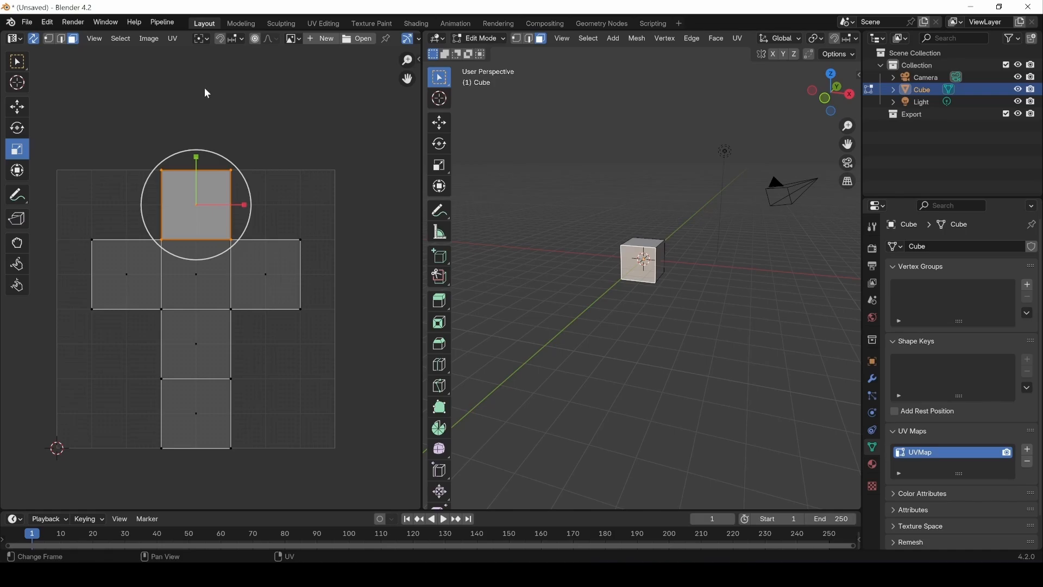
# Step: Move the top face of the UV cross slightly upward along the Y axis
pyautogui.press('g')
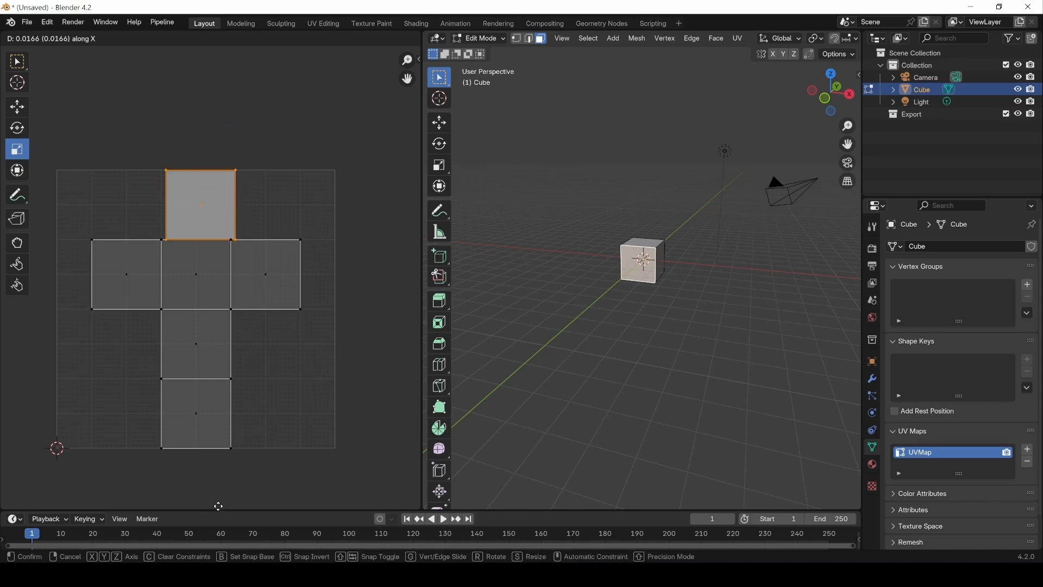
pyautogui.press('y')
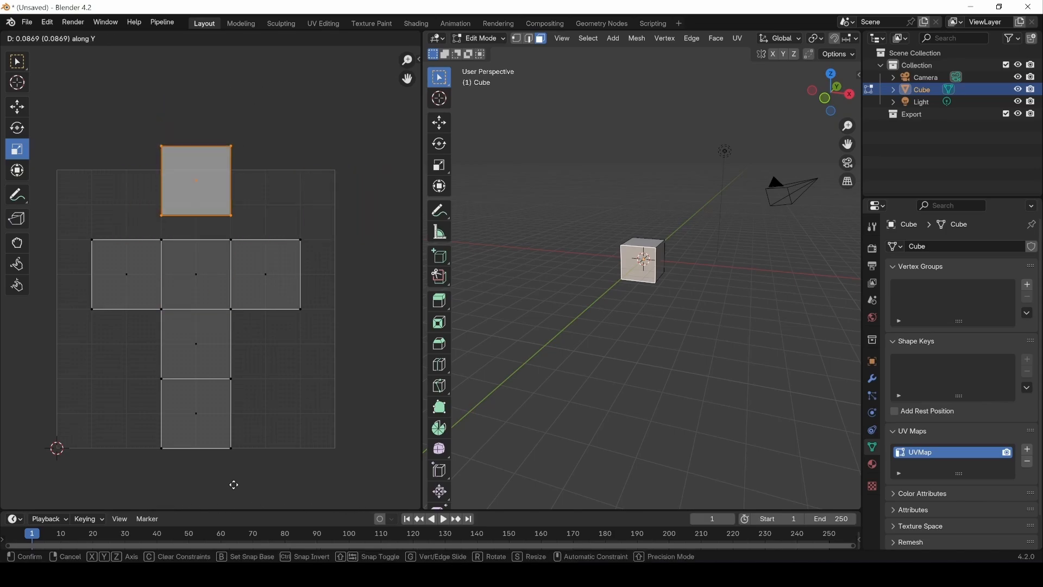
pyautogui.click(231, 76)
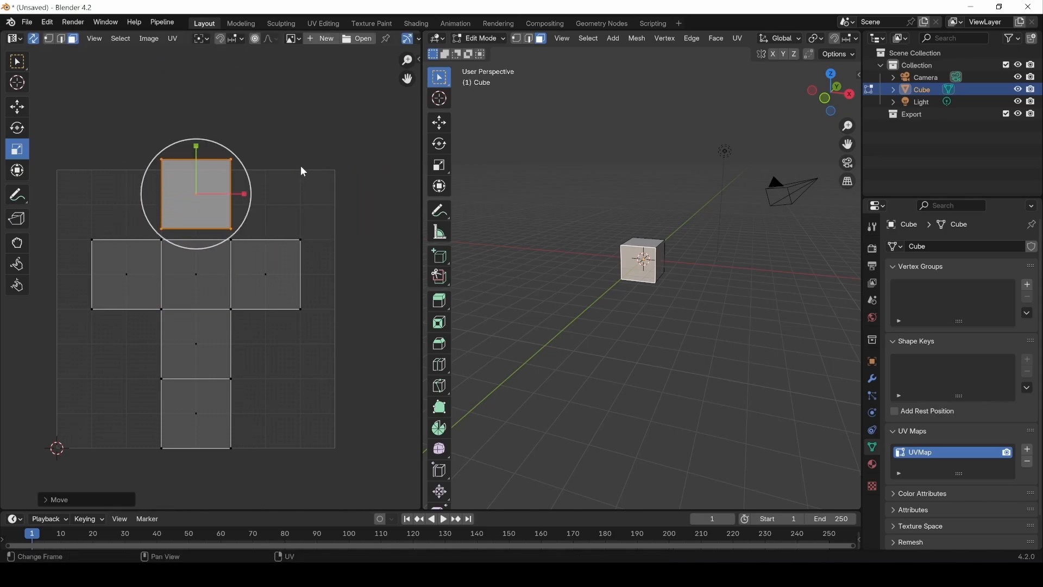
# Step: Try rotating the top face of the UV cross and stretching it about 2.5 times along Y, then undo its transforms
pyautogui.press('r')
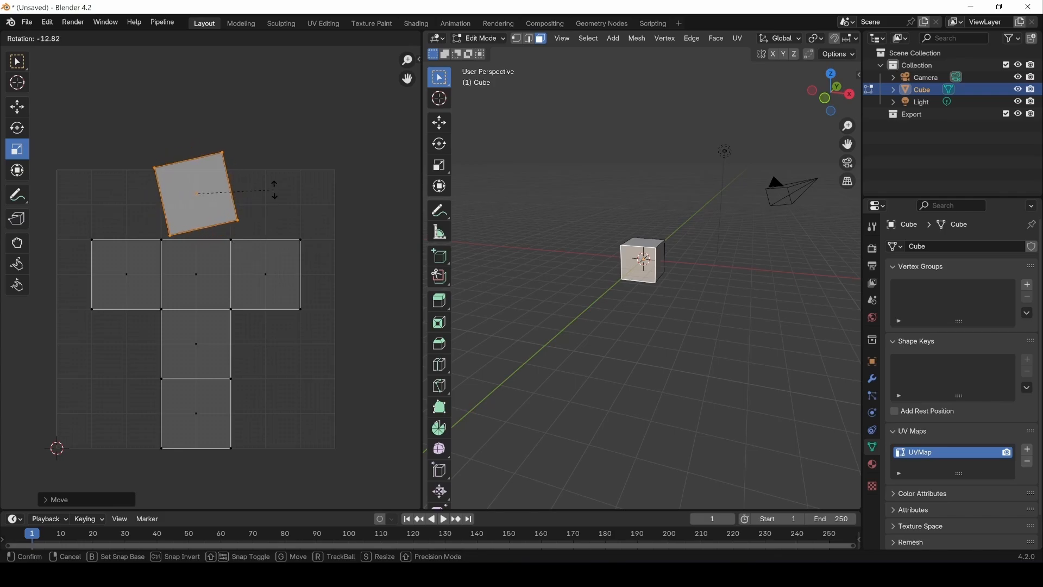
pyautogui.click(303, 251)
pyautogui.press('s')
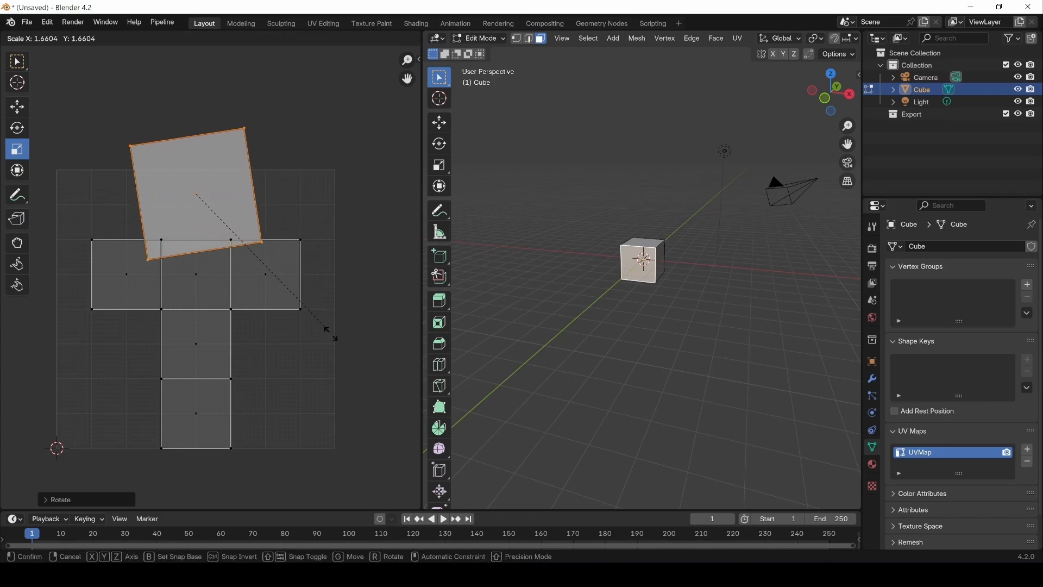
pyautogui.press('y')
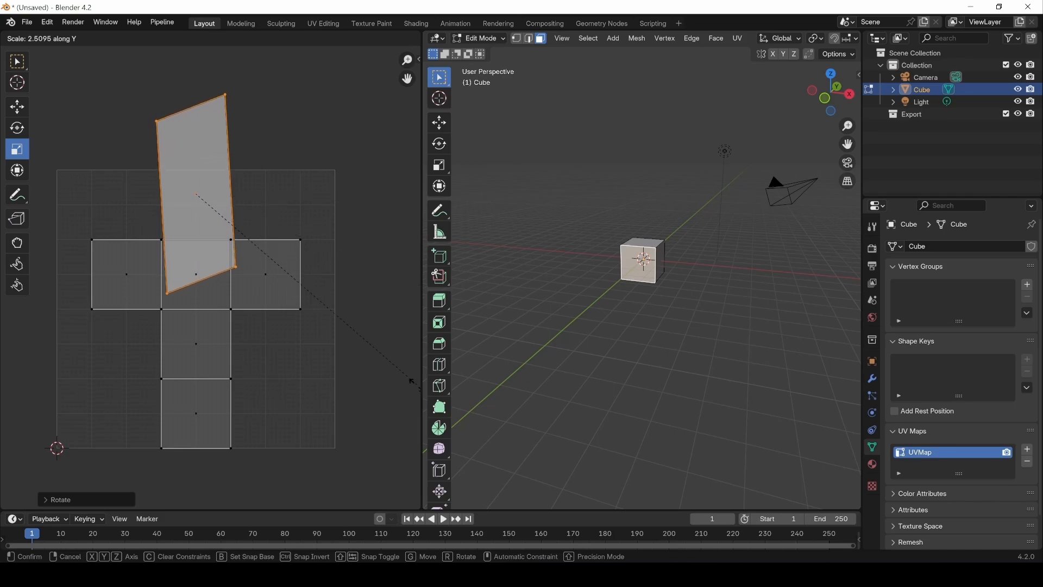
pyautogui.click(384, 385)
pyautogui.hotkey('ctrl', 'z')
pyautogui.hotkey('ctrl', 'z')
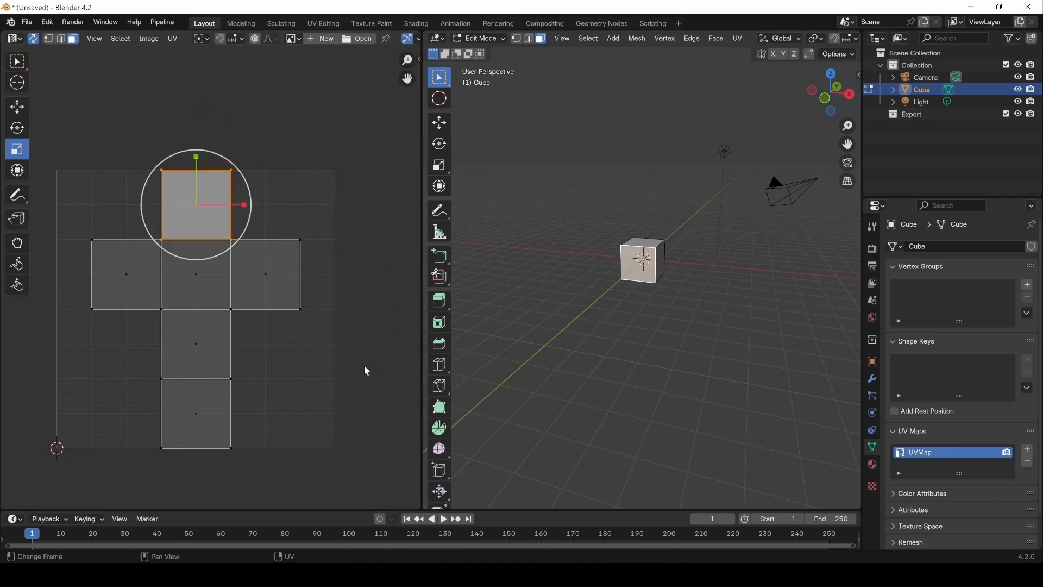
pyautogui.hotkey('ctrl', 'z')
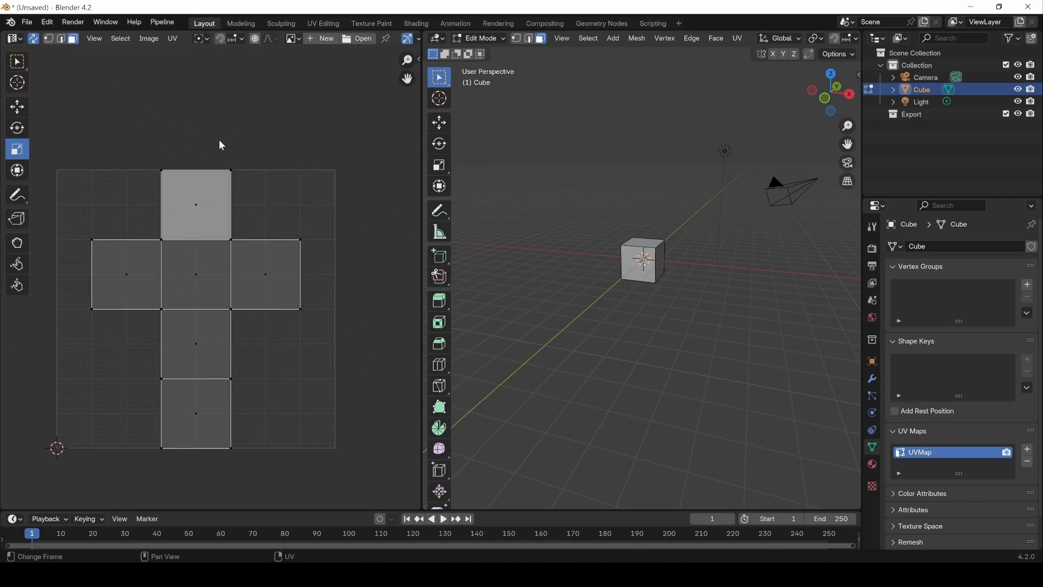
# Step: Move the top, right arm and central UV faces away from the cross to separate positions
pyautogui.click(213, 207)
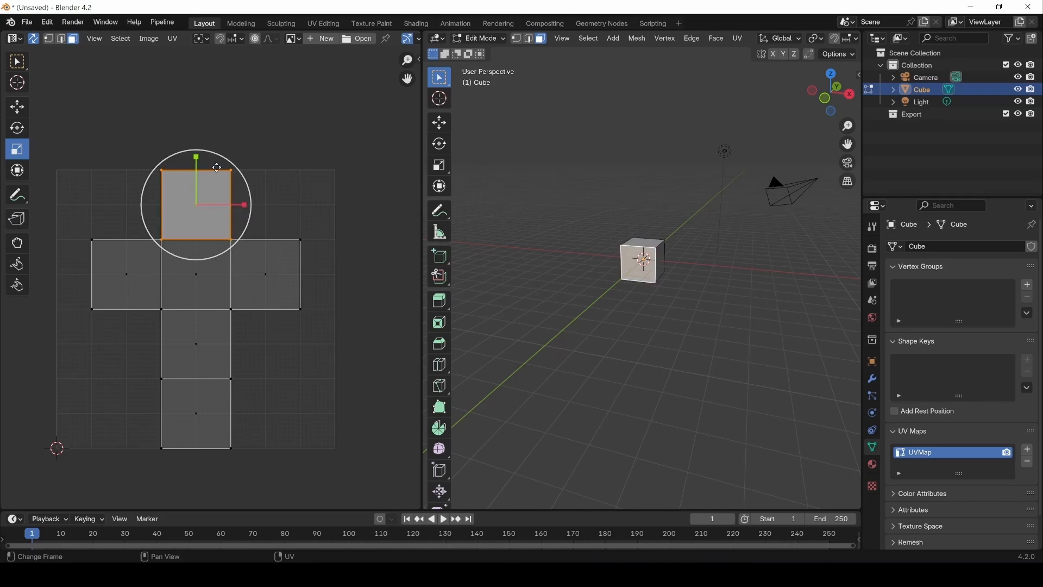
pyautogui.press('g')
pyautogui.click(350, 67)
pyautogui.click(273, 255)
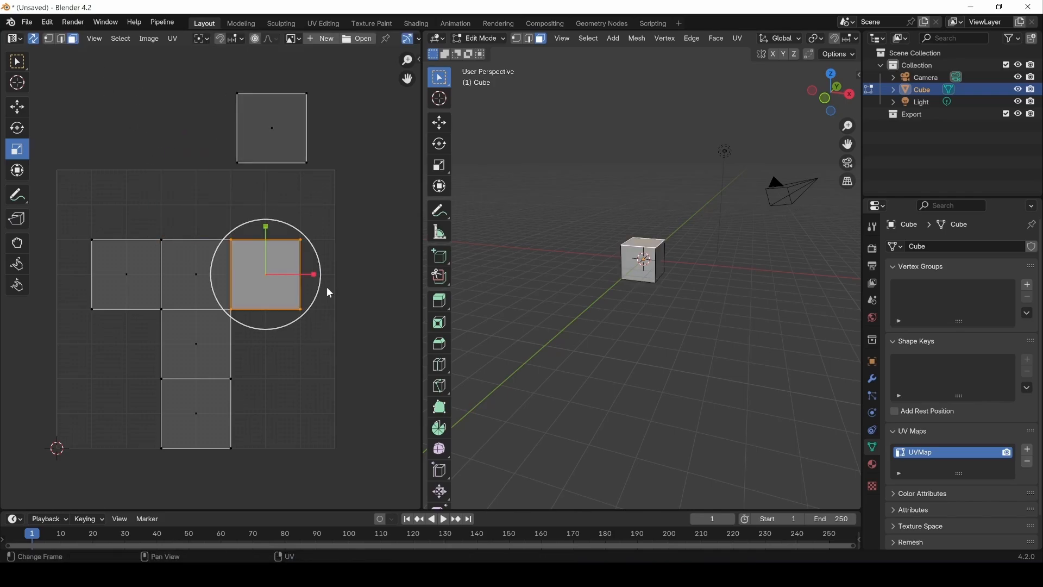
pyautogui.press('g')
pyautogui.click(400, 356)
pyautogui.click(224, 289)
pyautogui.press('g')
pyautogui.click(151, 133)
# Step: Move the left arm face and the two lower UV faces of the cross to separate positions
pyautogui.click(124, 294)
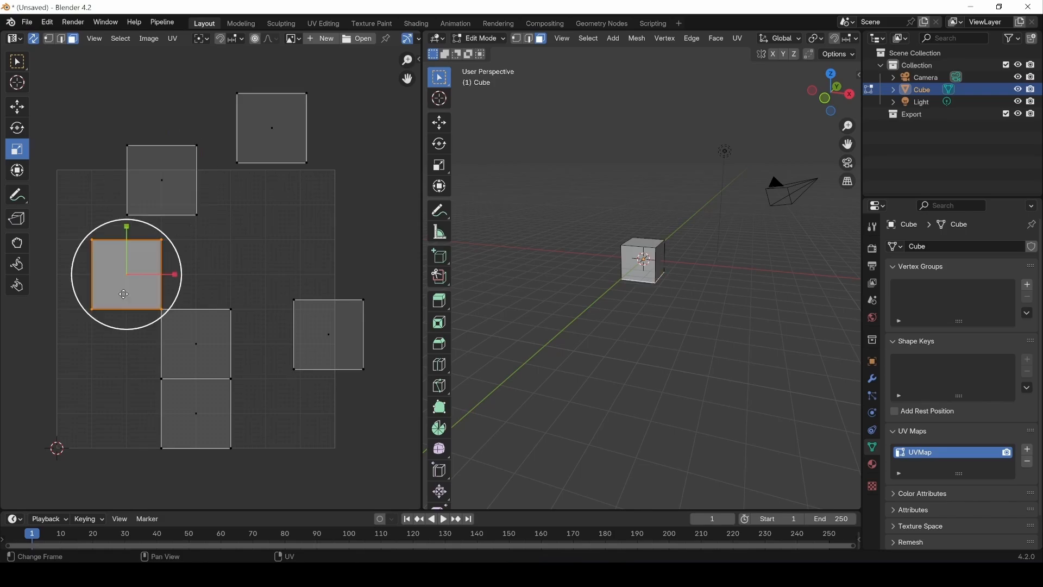
pyautogui.press('g')
pyautogui.click(119, 315)
pyautogui.click(205, 349)
pyautogui.press('g')
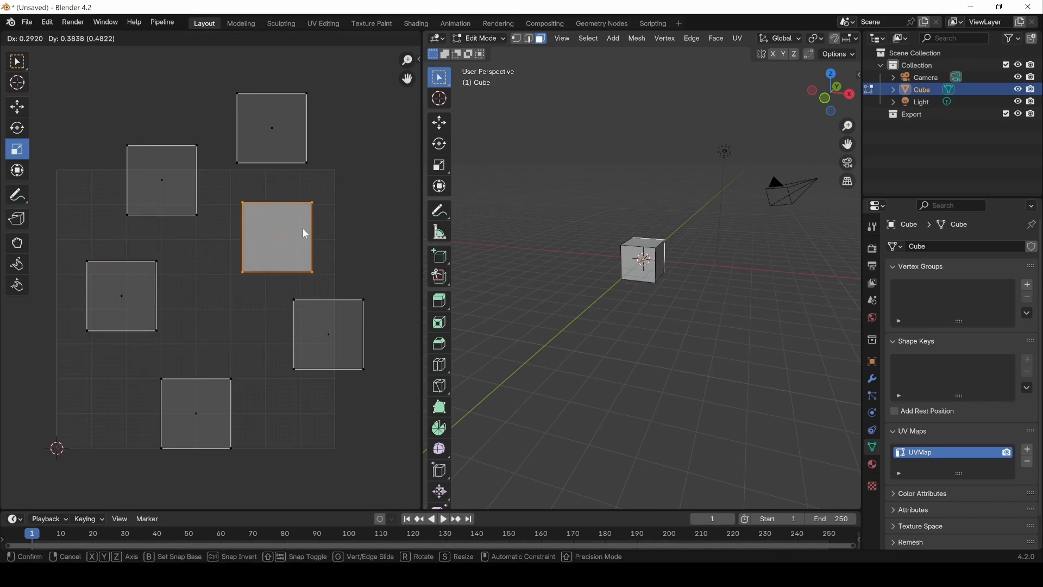
pyautogui.click(303, 230)
pyautogui.click(201, 418)
pyautogui.press('g')
pyautogui.click(238, 325)
# Step: Undo the moves that pulled the UV faces apart, stepping back and forth through the history
pyautogui.hotkey('ctrl', 'z')
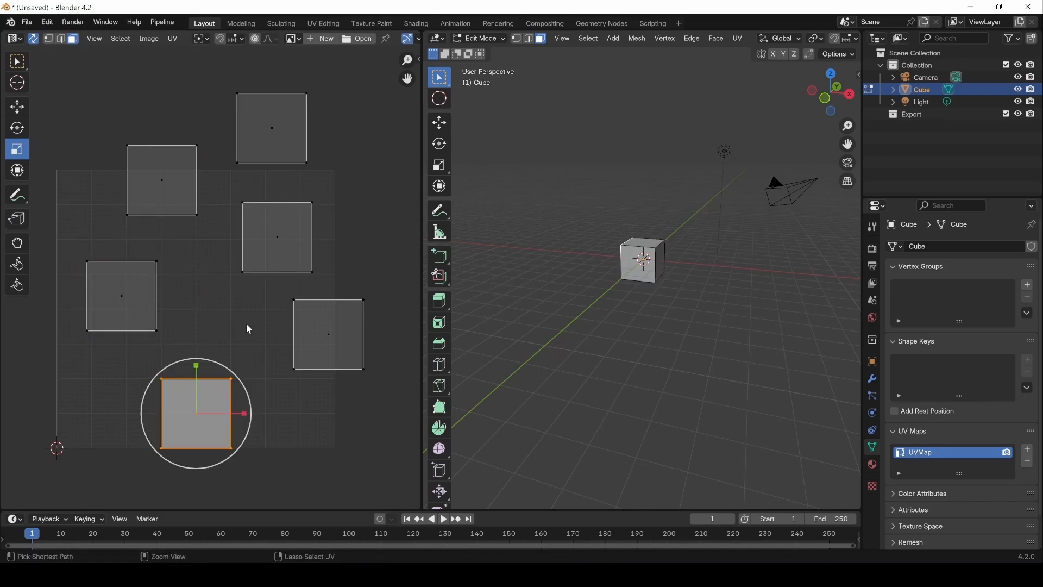
pyautogui.hotkey('ctrl', 'z')
pyautogui.hotkey('ctrl', 'z')
pyautogui.hotkey('ctrl', 'z')
pyautogui.hotkey('ctrl', 'z')
pyautogui.hotkey('ctrl', 'z')
pyautogui.hotkey('ctrl', 'z')
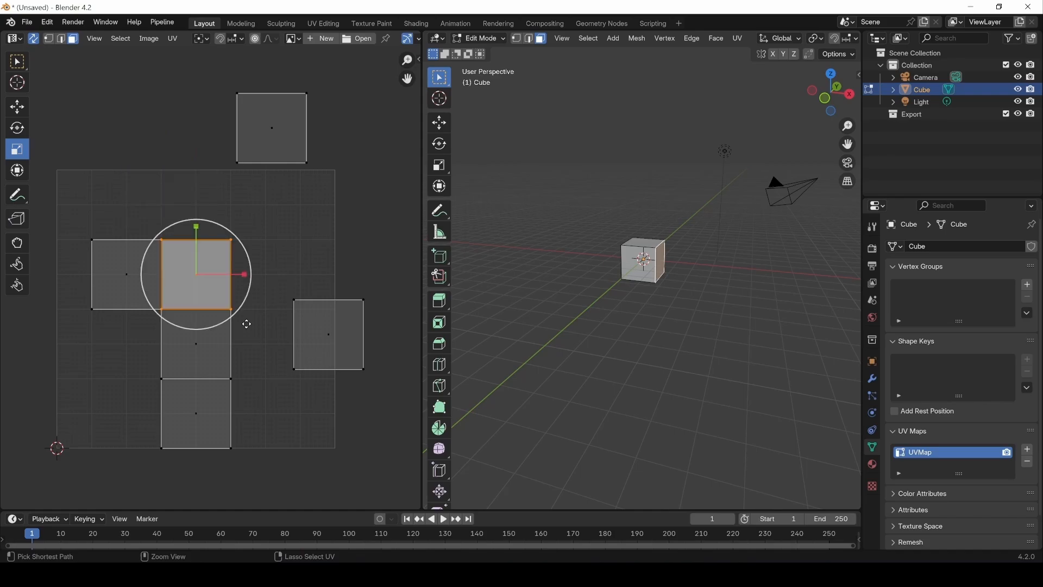
pyautogui.hotkey('ctrl', 'shift', 'z')
pyautogui.hotkey('ctrl', 'shift', 'z')
pyautogui.hotkey('ctrl', 'shift', 'z')
pyautogui.hotkey('ctrl', 'shift', 'z')
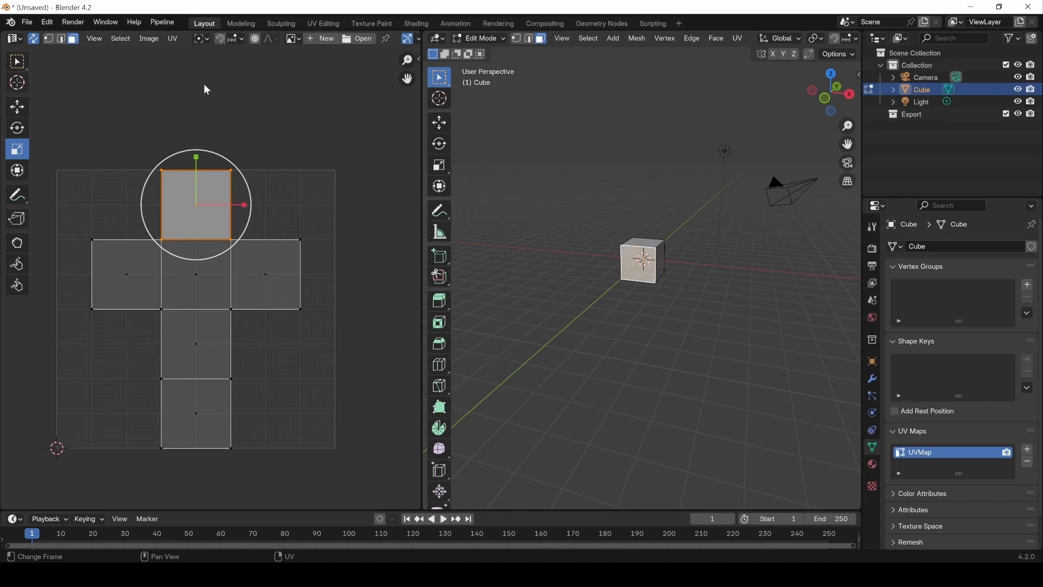
# Step: Set the sticky selection mode to Disabled while UV Sync Selection is temporarily turned off
pyautogui.click(33, 39)
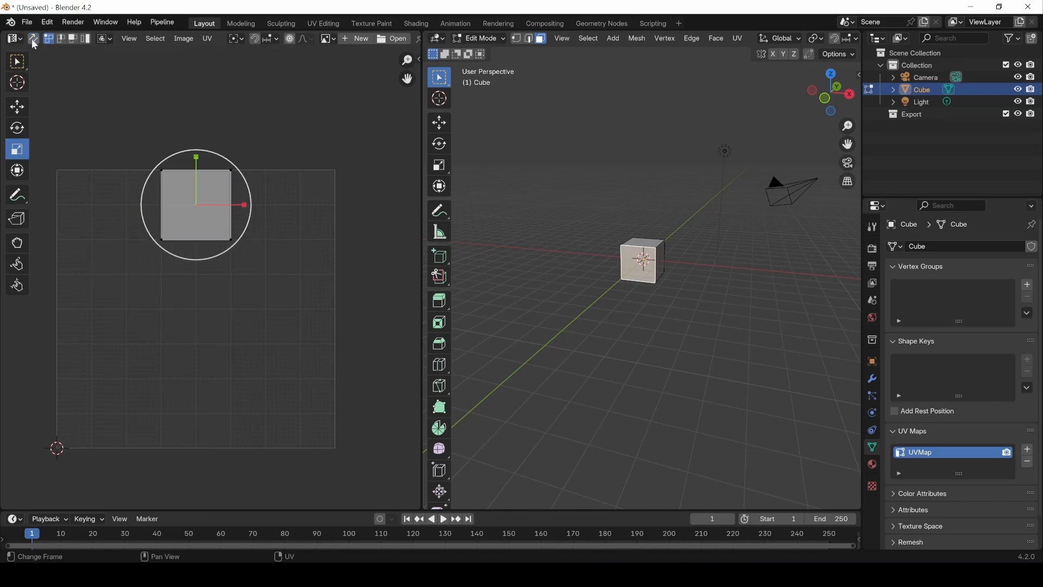
pyautogui.click(111, 44)
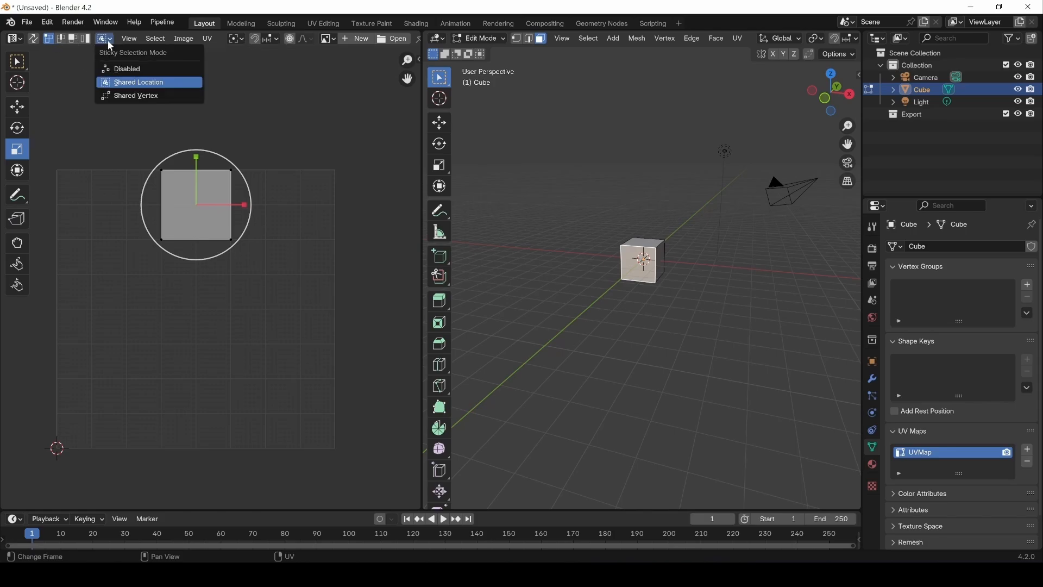
pyautogui.click(128, 69)
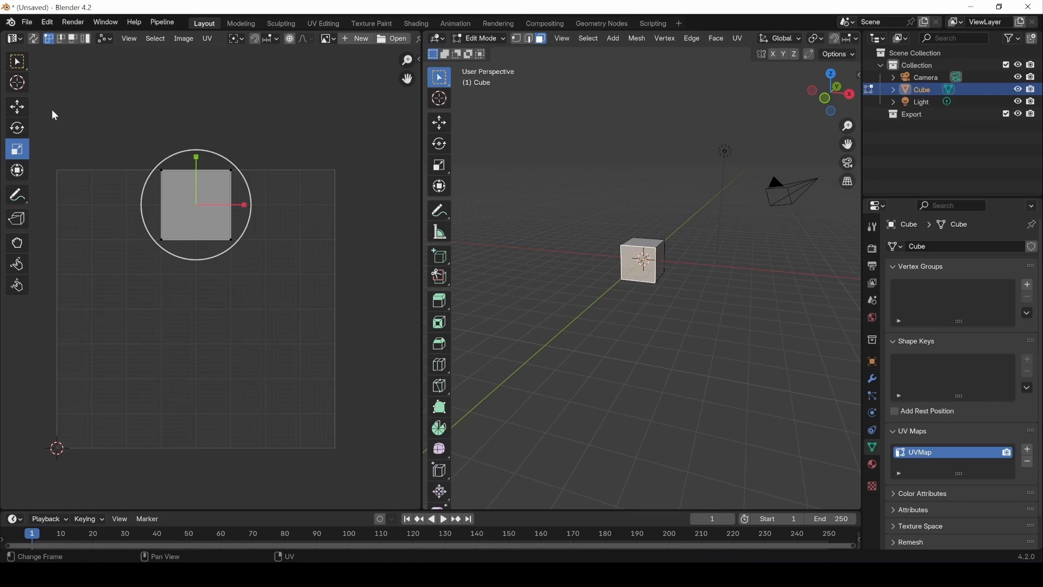
pyautogui.click(33, 39)
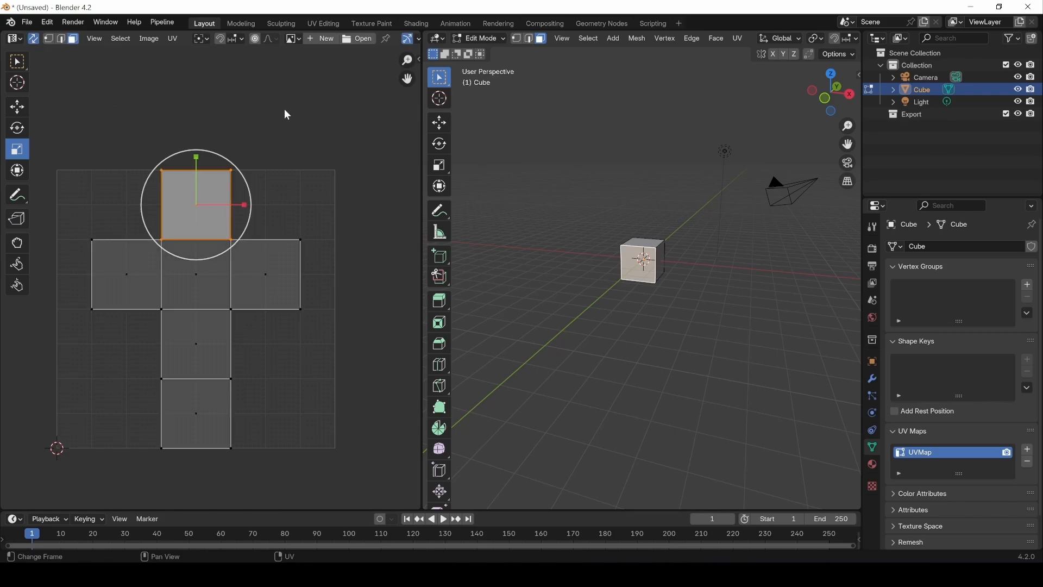
# Step: Examine the UV Editor's view, selection and UV operation commands, including seams, packing and alignment
pyautogui.click(100, 41)
pyautogui.click(121, 39)
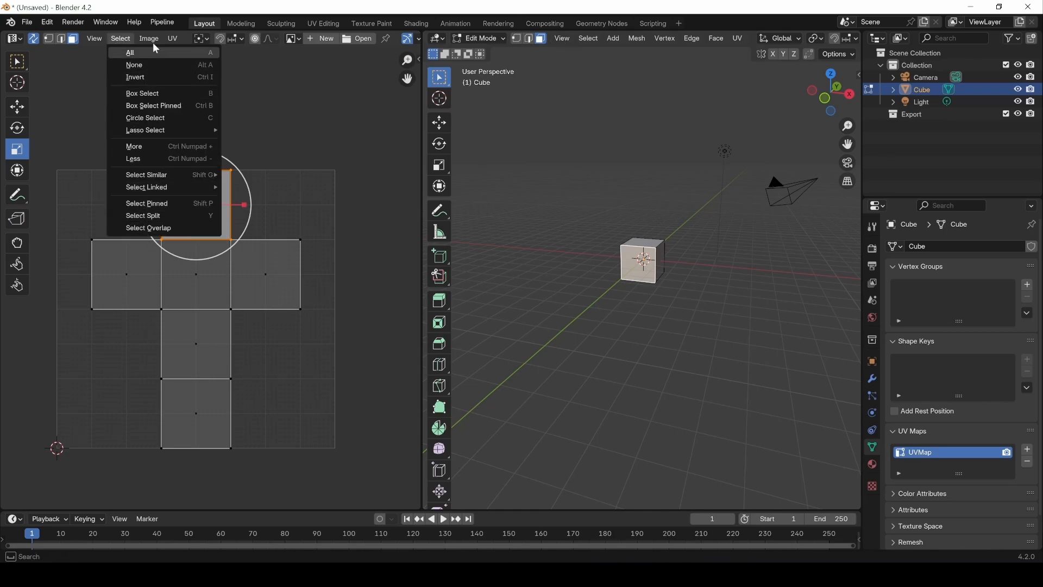
pyautogui.click(172, 42)
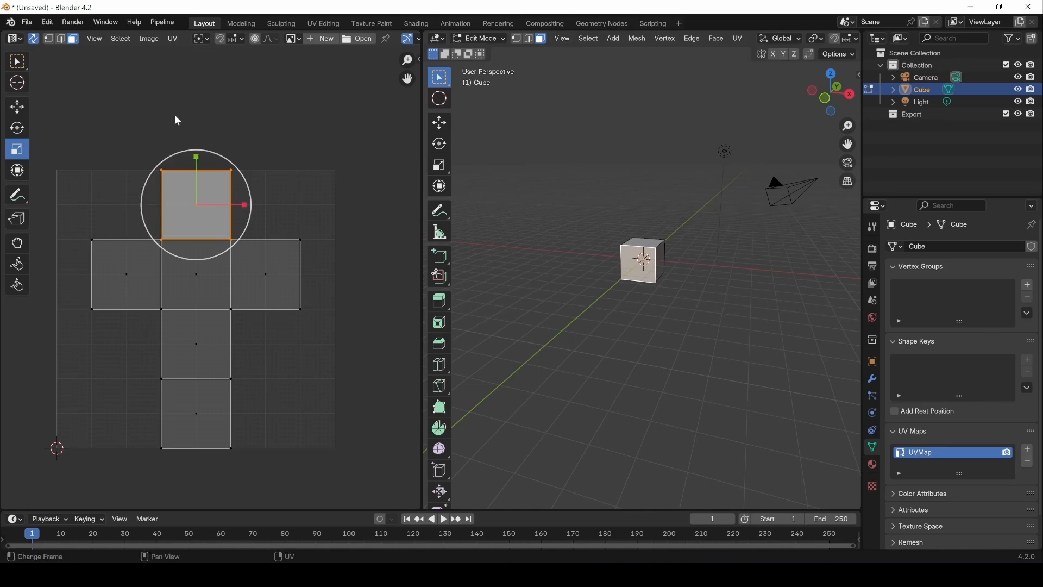
pyautogui.click(172, 44)
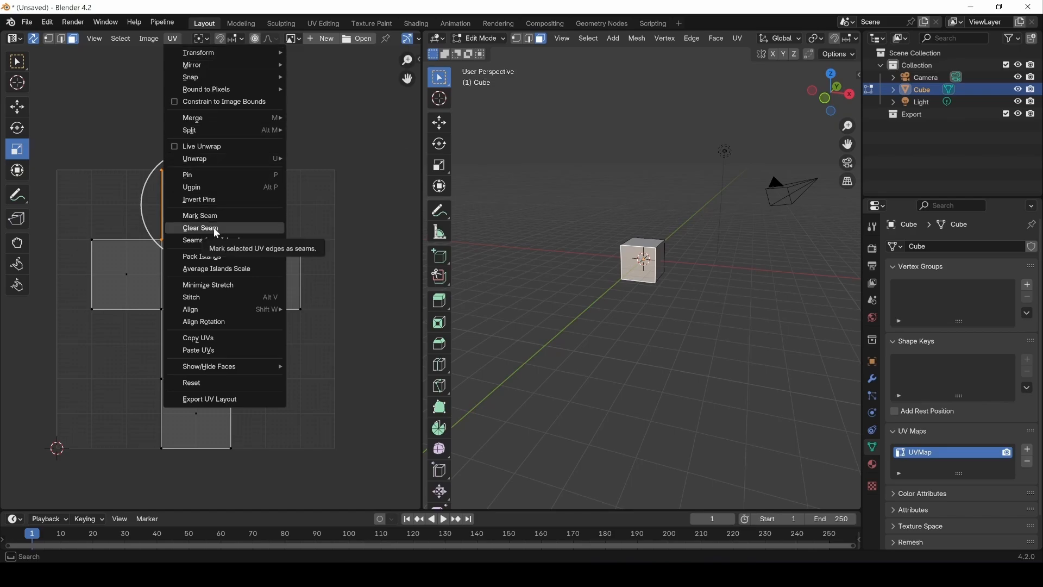
pyautogui.click(174, 42)
pyautogui.click(174, 42)
pyautogui.click(173, 42)
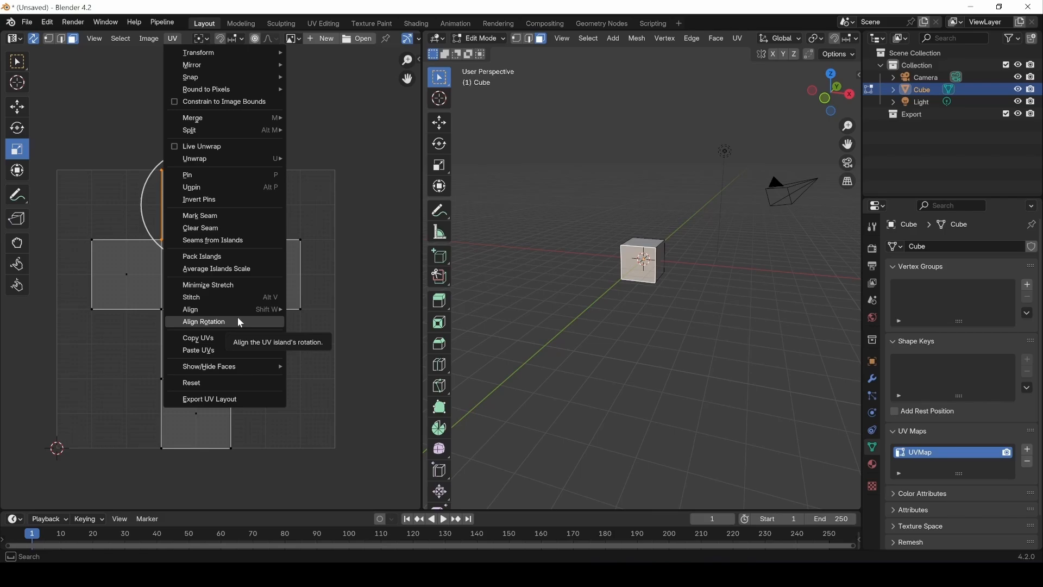
# Step: Review the pivot point options and briefly toggle snapping and proportional editing
pyautogui.click(202, 40)
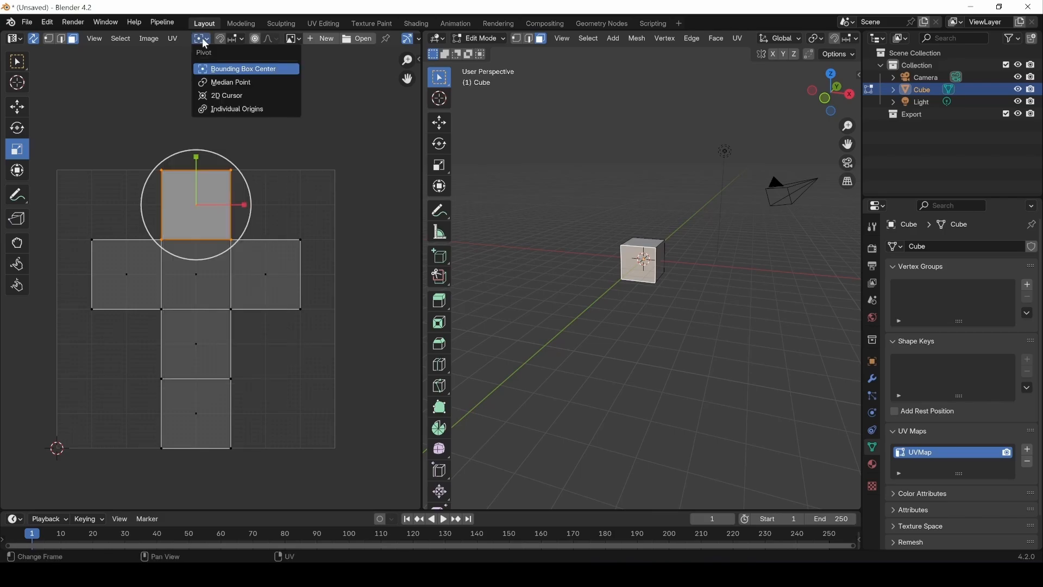
pyautogui.click(221, 39)
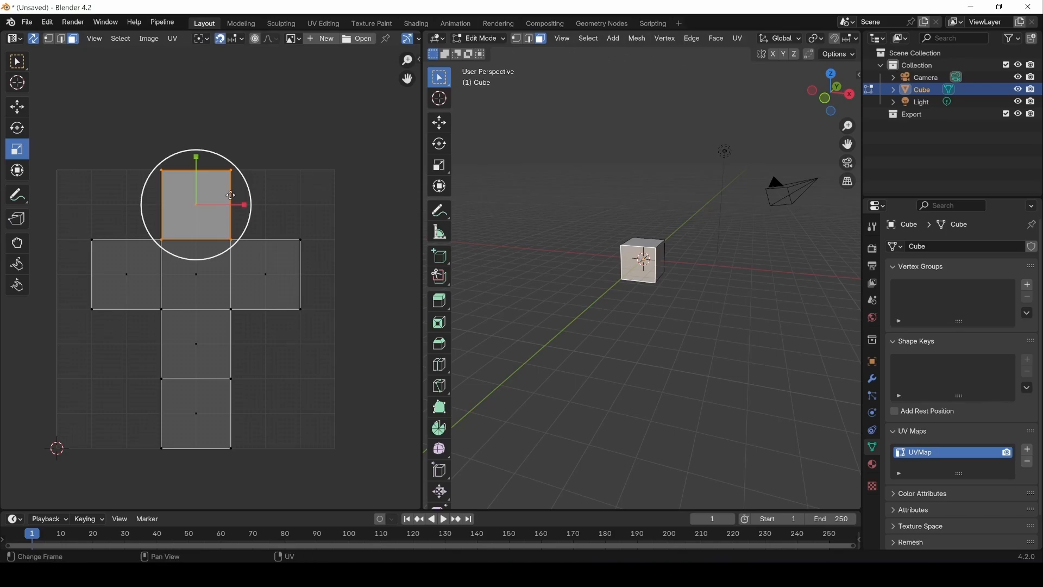
pyautogui.click(255, 40)
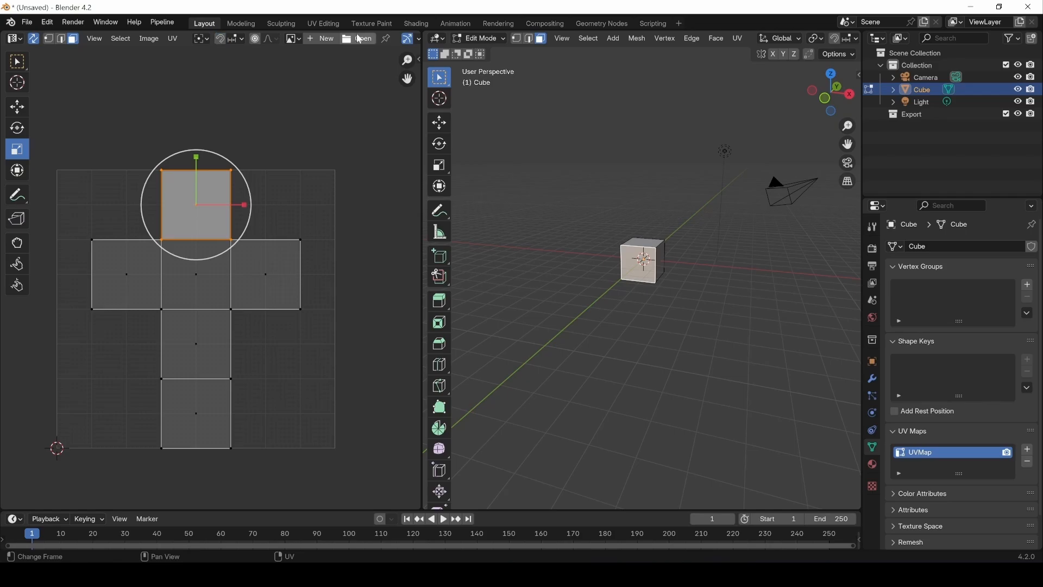
# Step: Create a new image named Colored Grid with the generated type Color Grid in the UV Editor
pyautogui.scroll(-5, 358, 39)
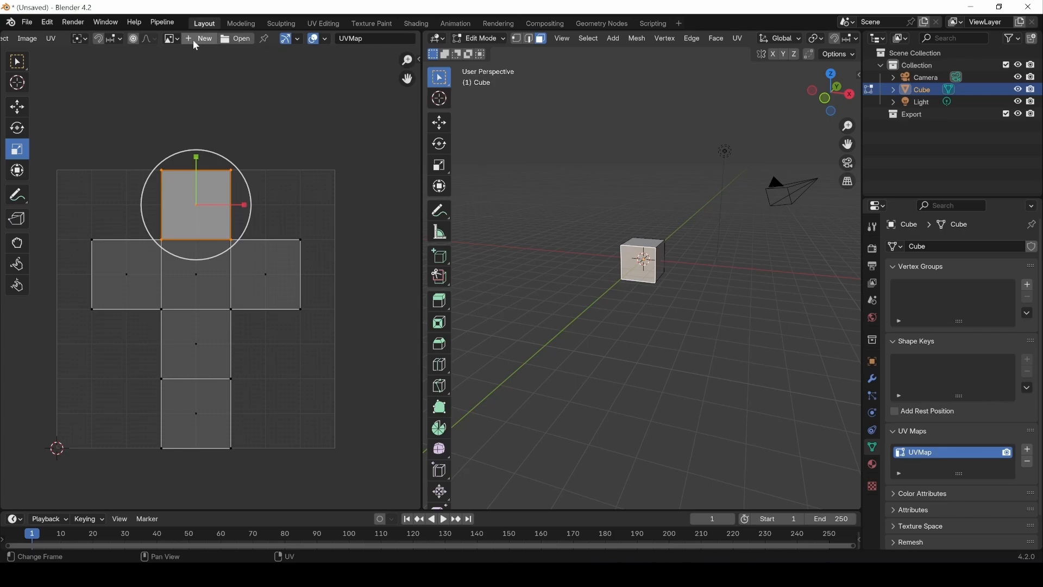
pyautogui.click(170, 38)
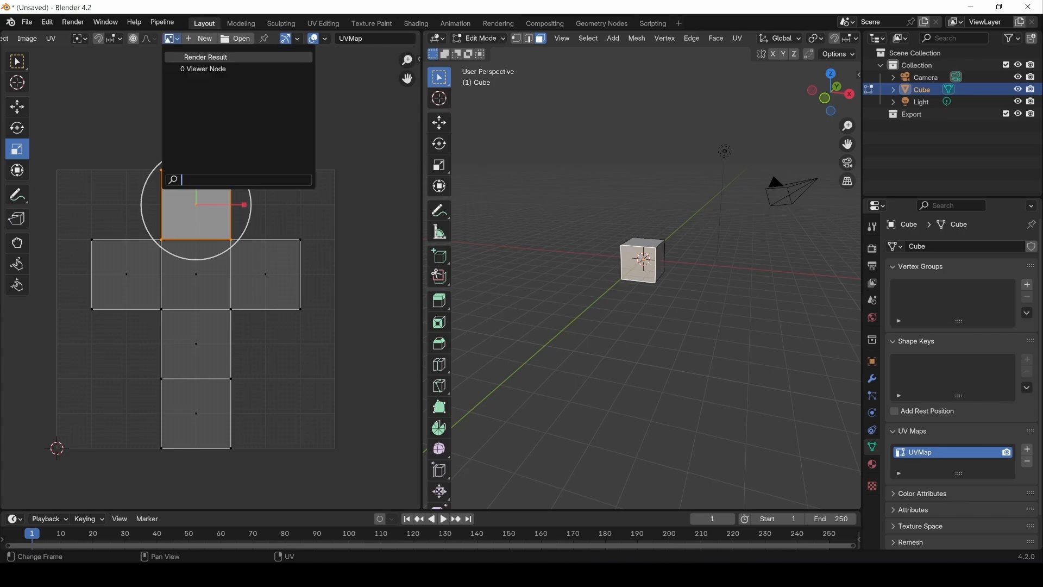
pyautogui.click(201, 38)
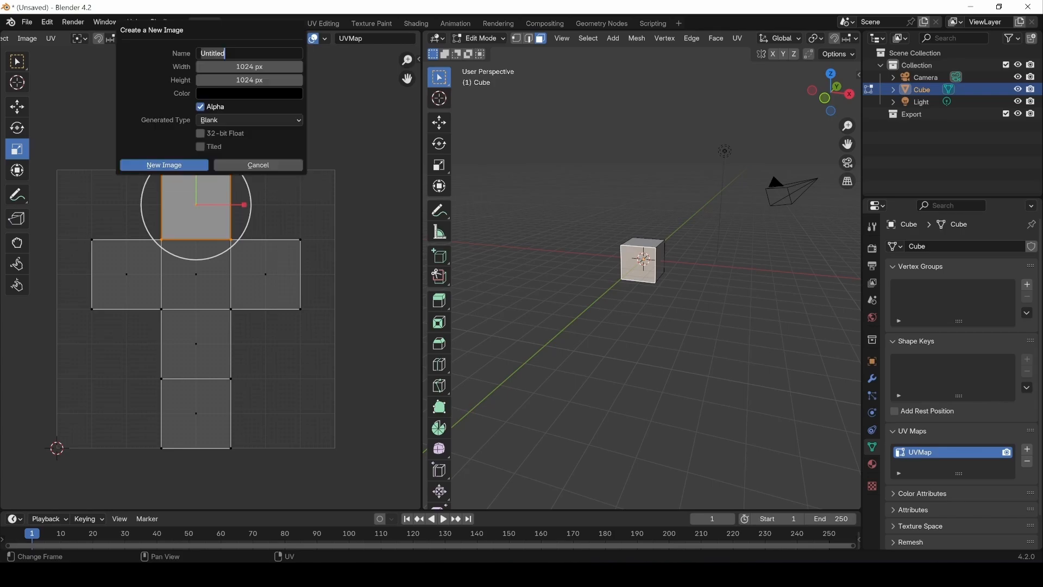
pyautogui.write('Colored Grid')
pyautogui.click(223, 124)
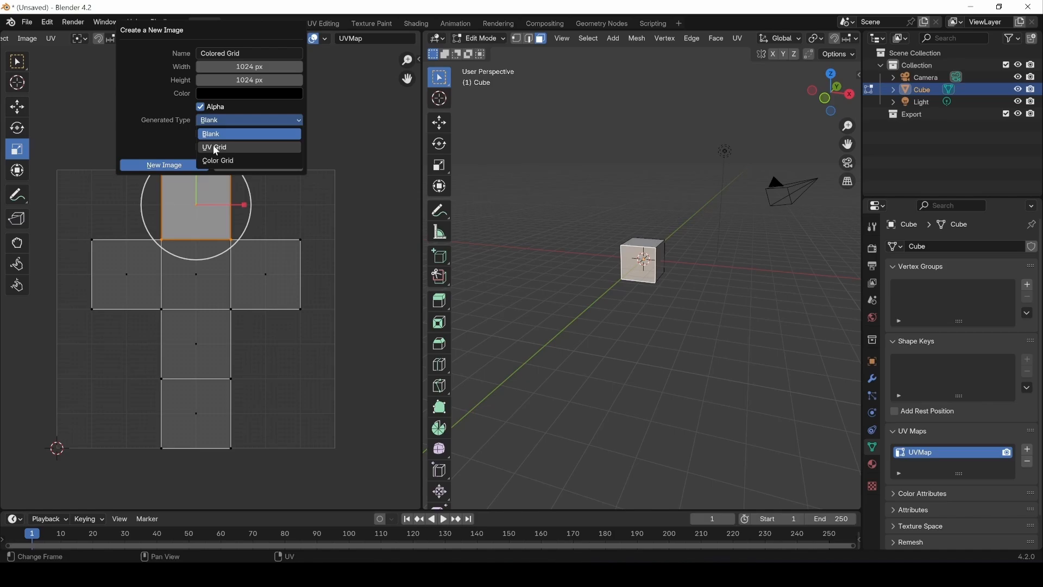
pyautogui.click(212, 161)
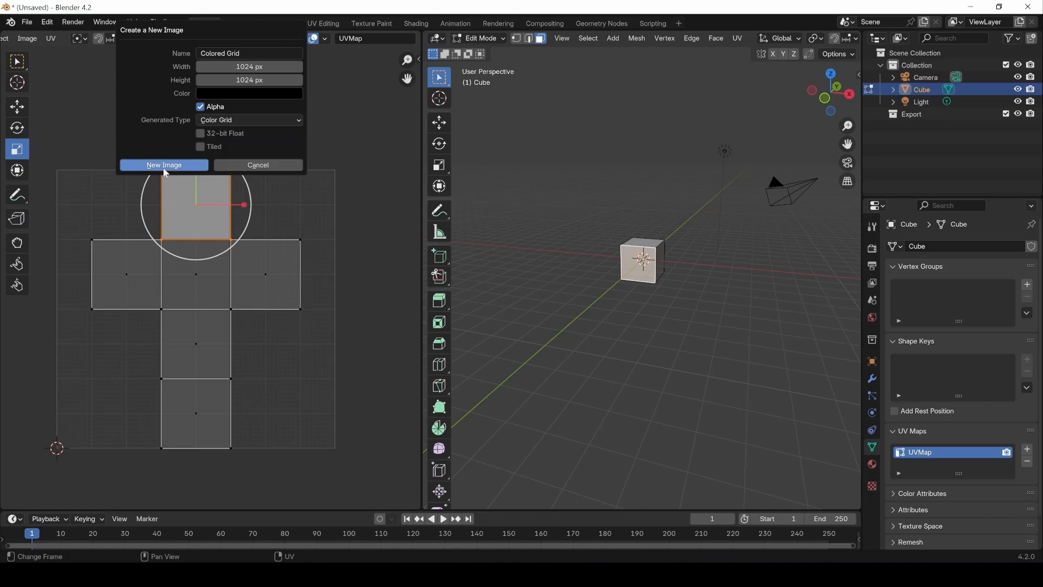
pyautogui.click(165, 166)
pyautogui.scroll(-6, 230, 234)
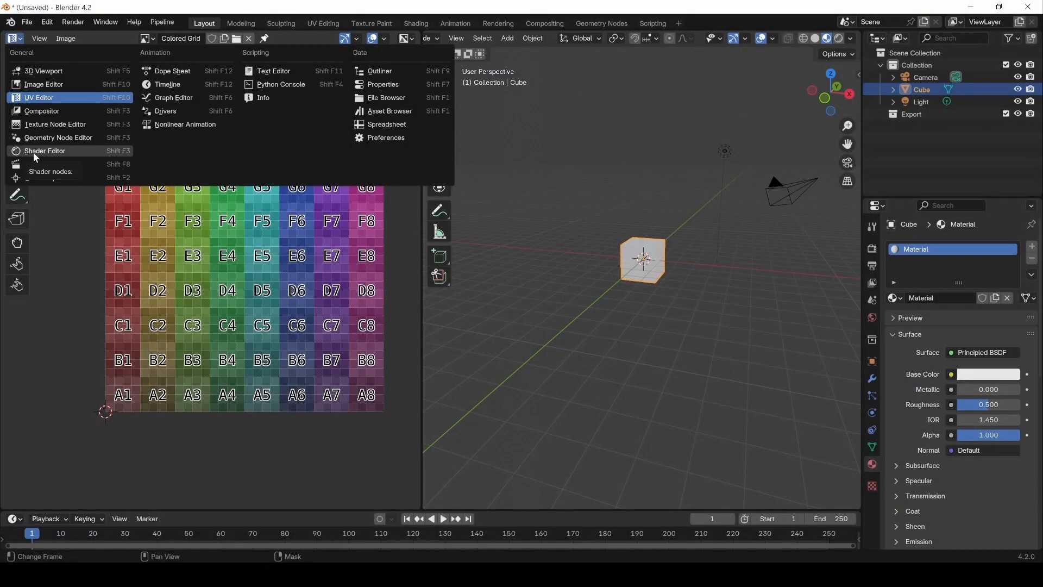
# Step: Switch the UV Editor area to the Shader Editor, hide its sidebar and bring the cube's material nodes into close view
pyautogui.click(34, 156)
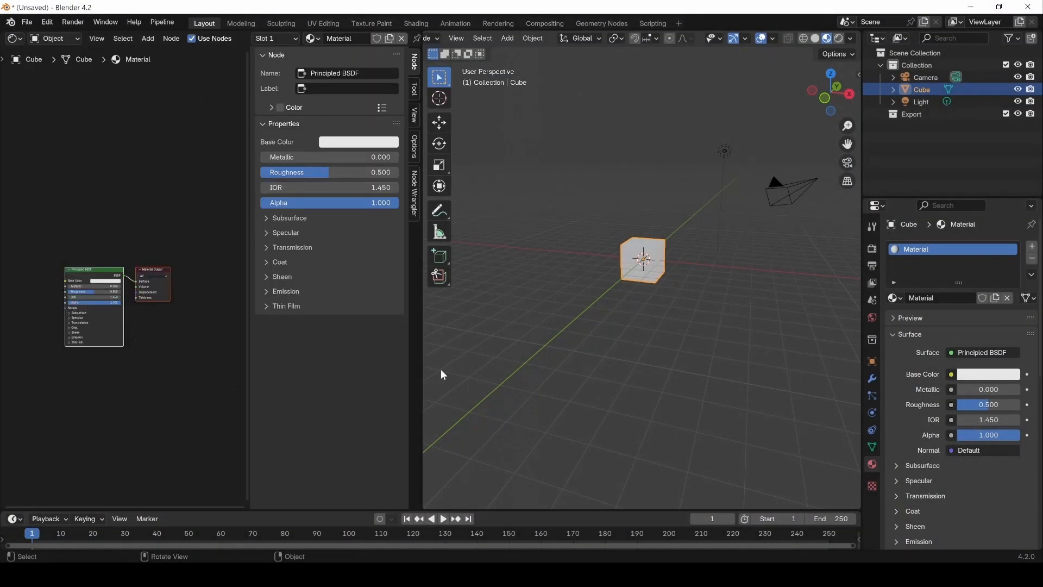
pyautogui.press('n')
pyautogui.scroll(1, 149, 346)
pyautogui.scroll(2, 150, 346)
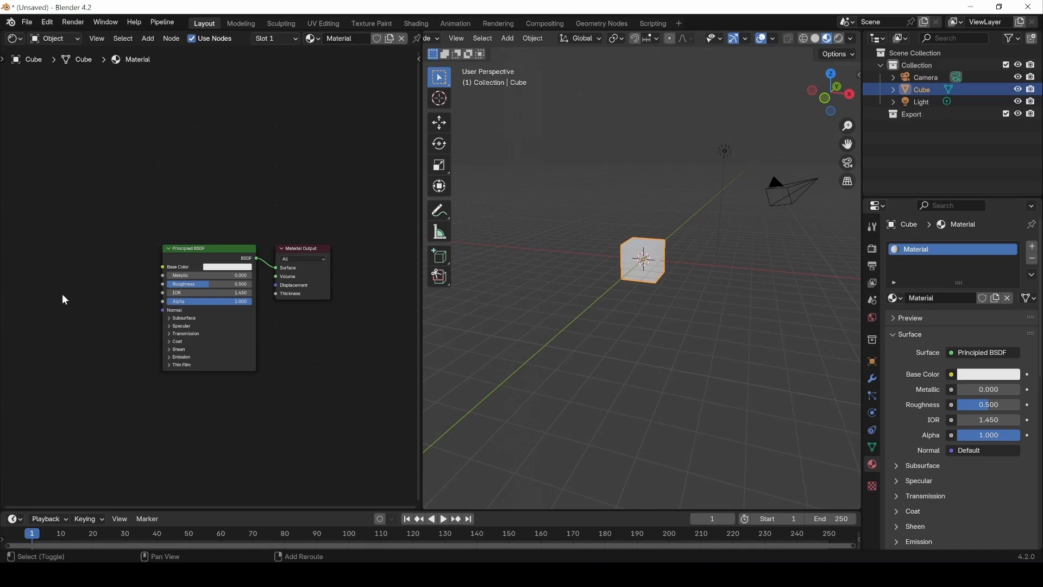
# Step: Add an Image Texture node before the Principled BSDF and assign the Colored Grid image to it
pyautogui.hotkey('shift', 'a')
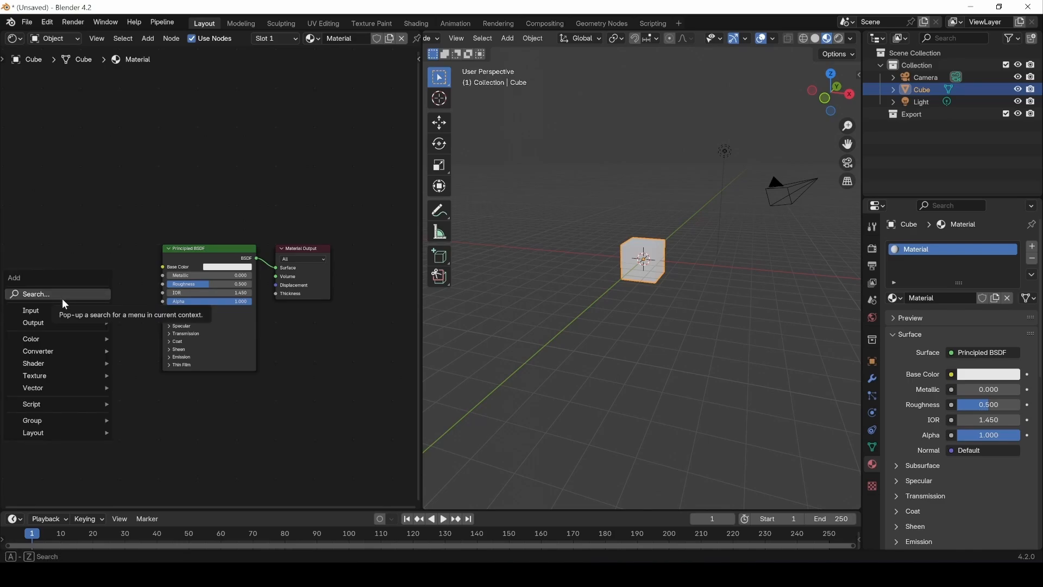
pyautogui.moveTo(57, 377)
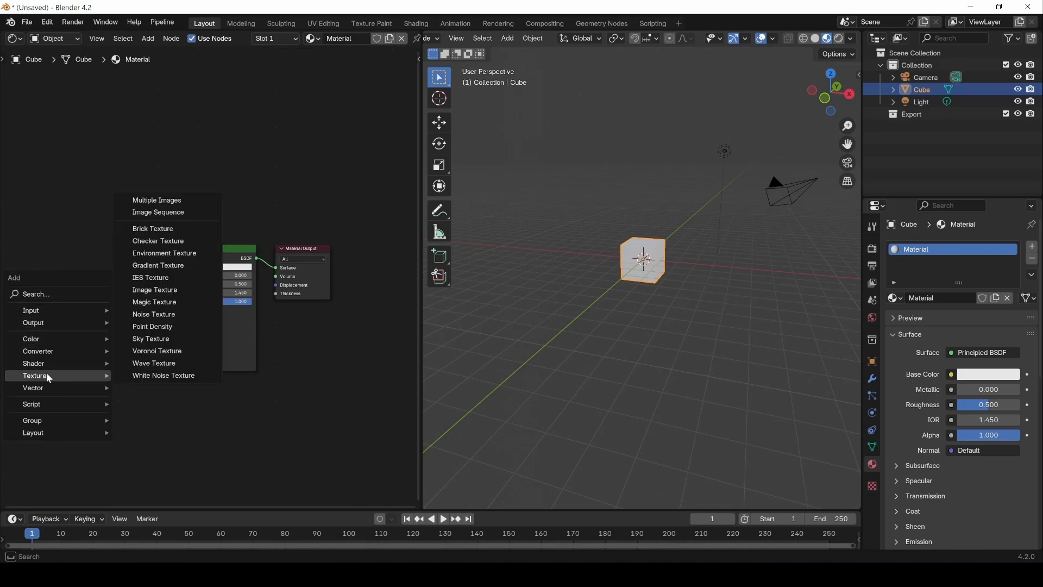
pyautogui.click(162, 291)
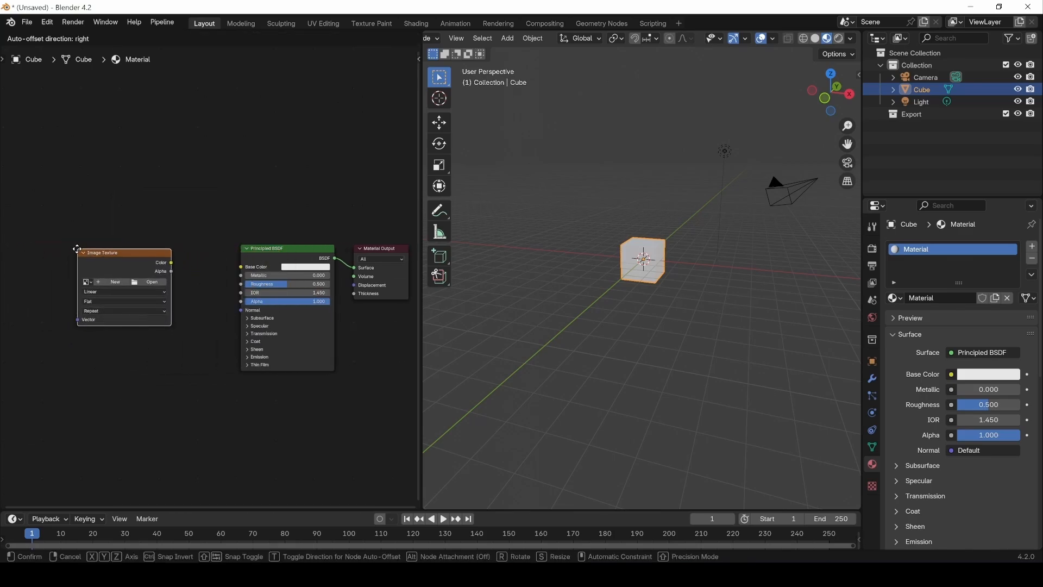
pyautogui.click(137, 247)
pyautogui.click(85, 282)
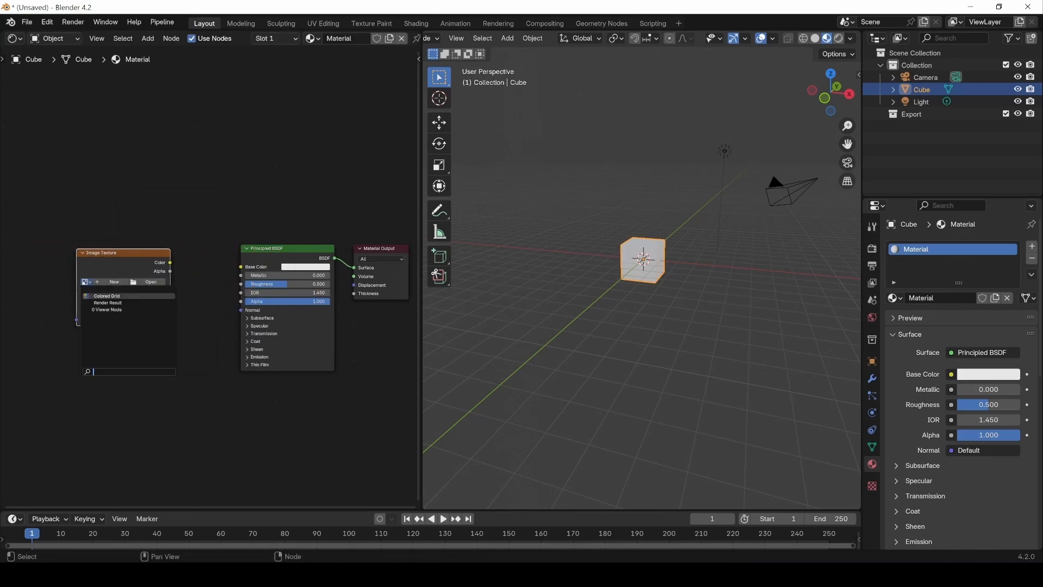
pyautogui.click(107, 296)
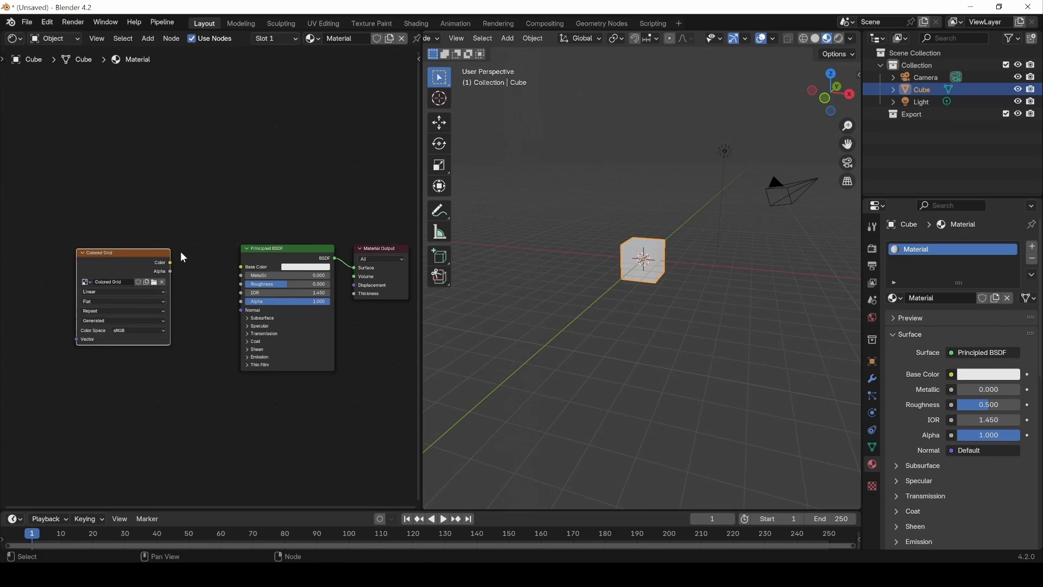
# Step: Link the Colored Grid texture's Color output to the Principled BSDF's Base Color and bring the textured cube into close view
pyautogui.moveTo(170, 262); pyautogui.dragTo(242, 267)
pyautogui.scroll(5, 614, 228)
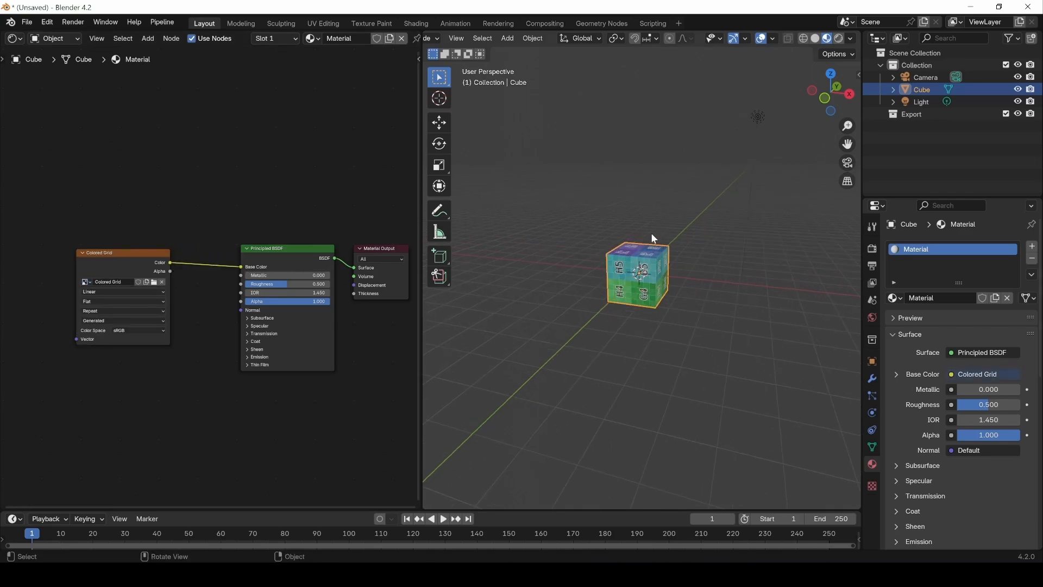
pyautogui.moveTo(505, 309); pyautogui.dragTo(559, 251, button='middle')
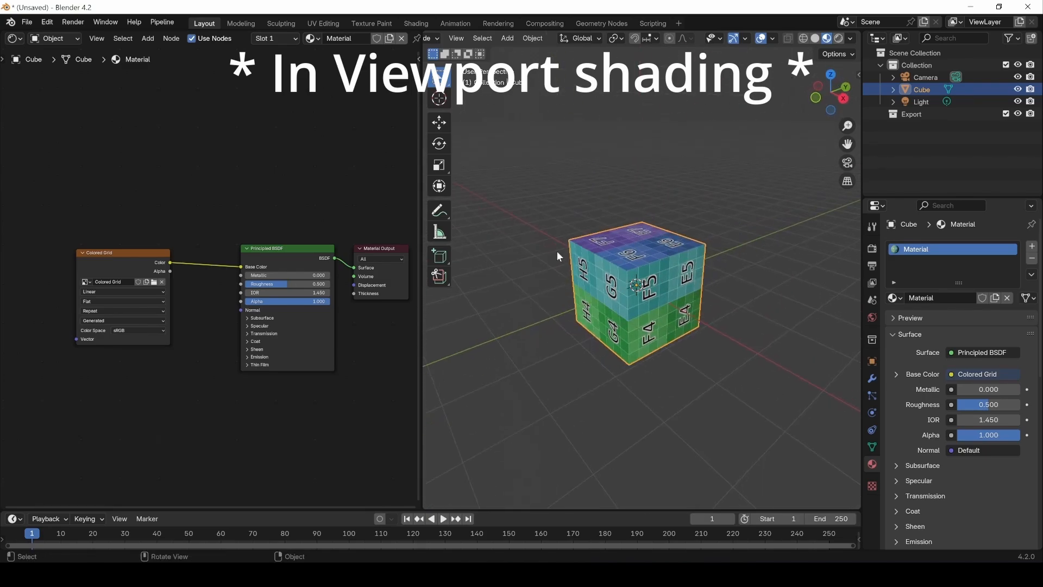
# Step: Switch the Shader Editor area back to the UV Editor and enter Edit Mode on the cube
pyautogui.click(15, 39)
pyautogui.click(34, 99)
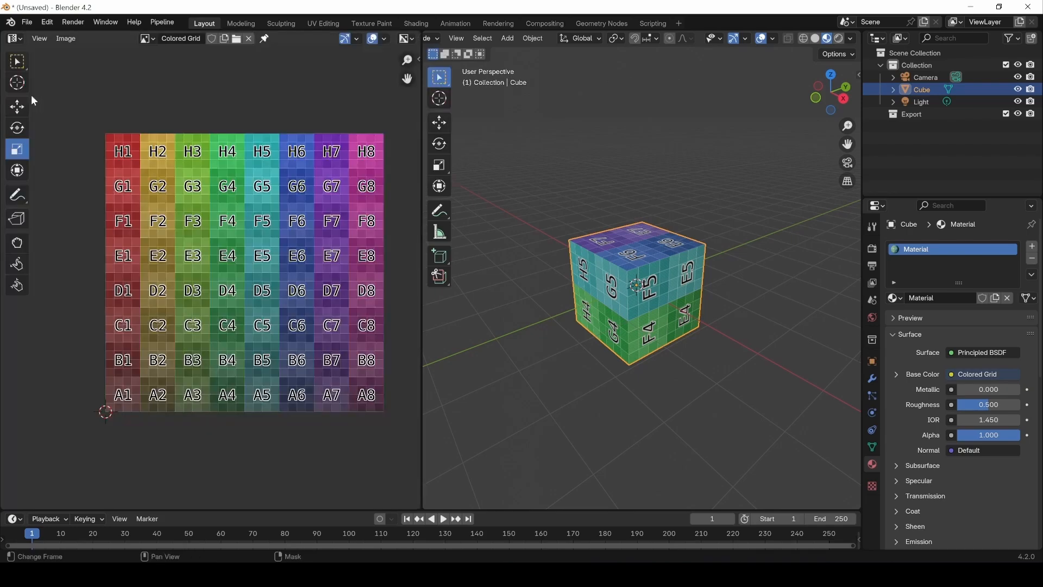
pyautogui.scroll(2, 237, 248)
pyautogui.scroll(-1, 244, 260)
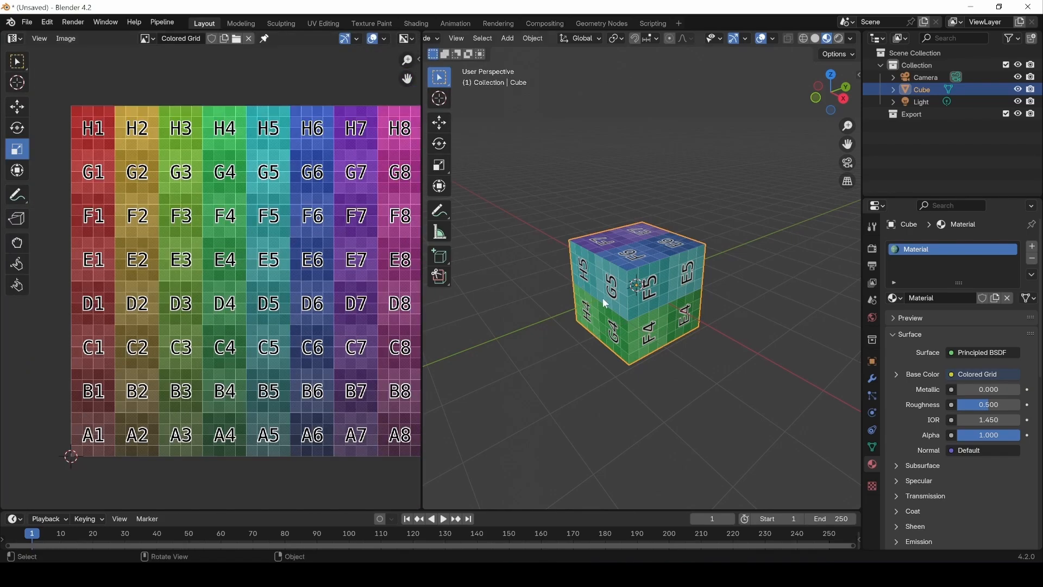
pyautogui.press('Tab')
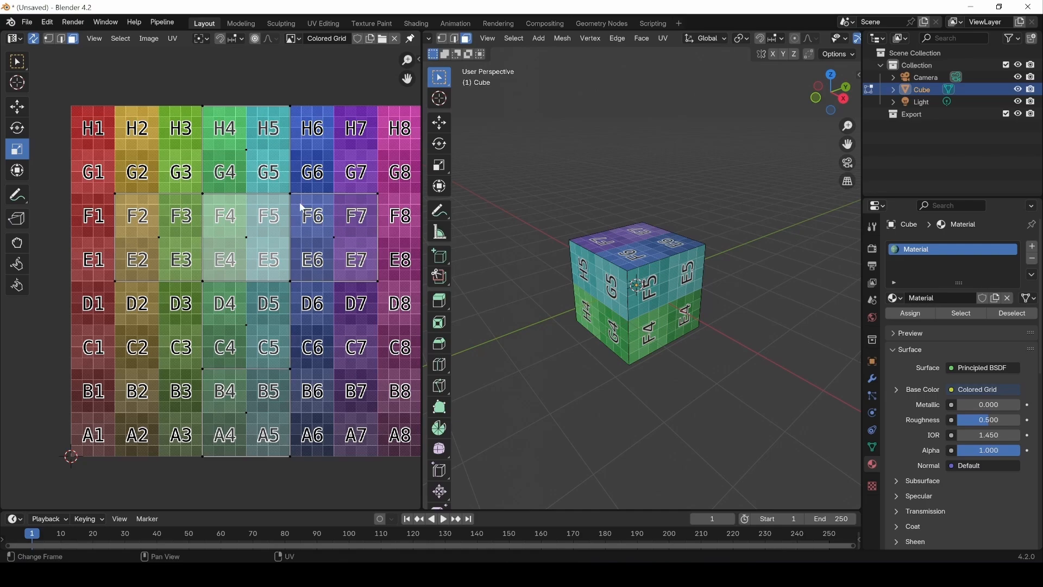
# Step: Select the cube's top face in the UV Editor and move its UVs down about 0.5 onto grid cells A6 to B7
pyautogui.click(335, 239)
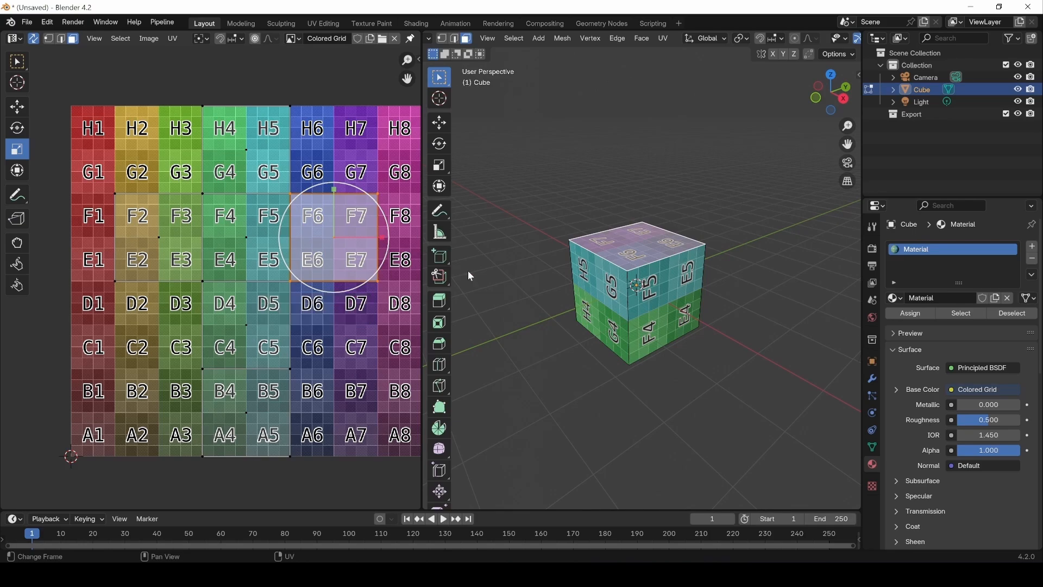
pyautogui.moveTo(471, 277); pyautogui.dragTo(587, 239, button='middle')
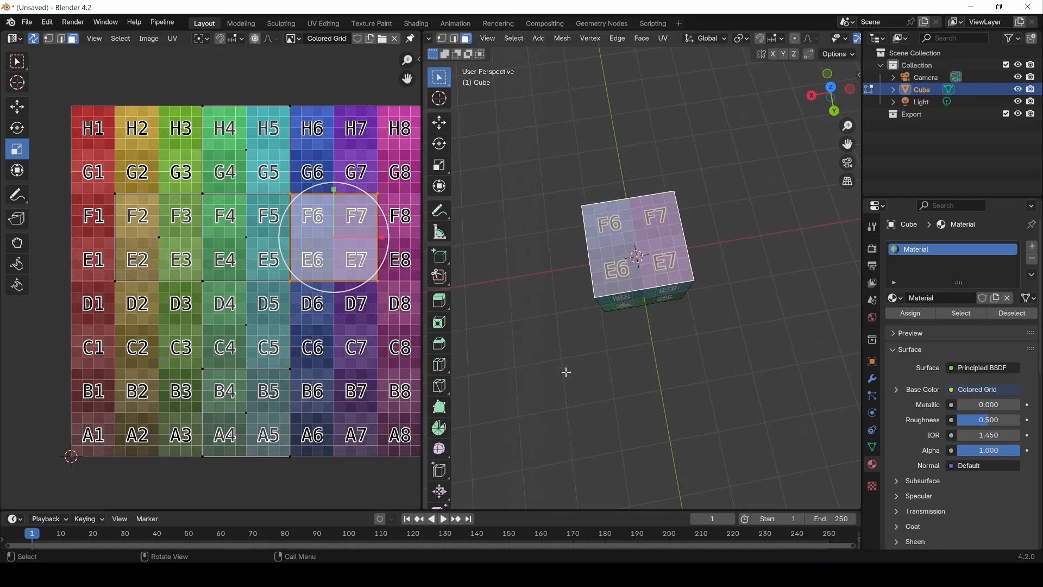
pyautogui.click(620, 358)
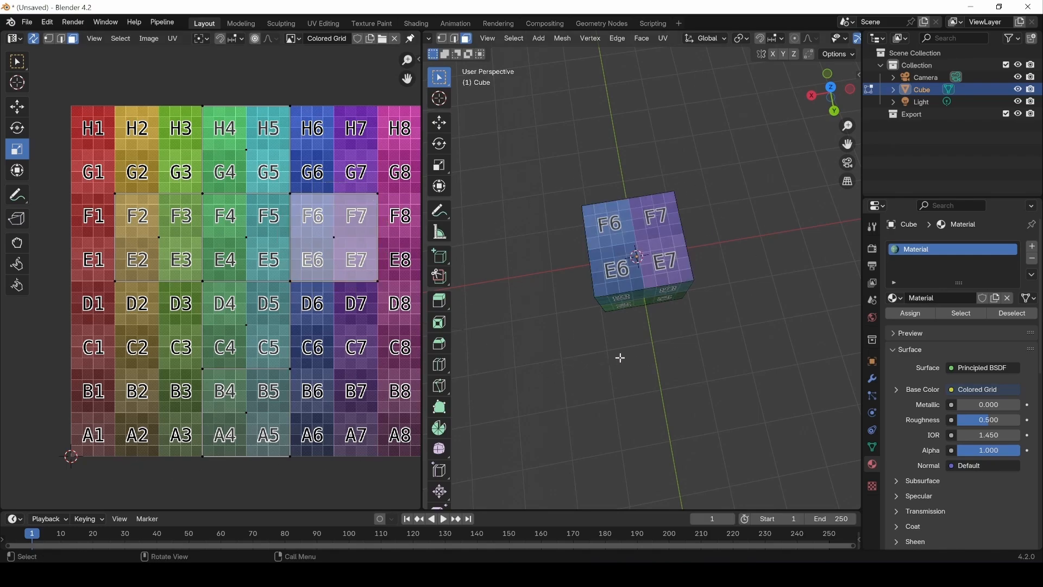
pyautogui.click(330, 250)
pyautogui.moveTo(303, 350); pyautogui.dragTo(154, 340, button='middle')
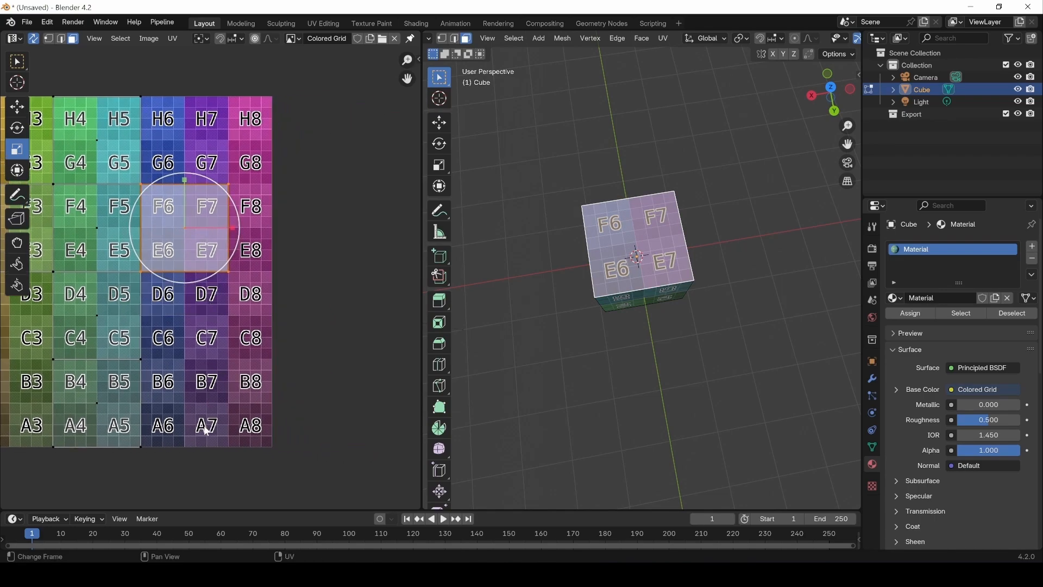
pyautogui.press('g')
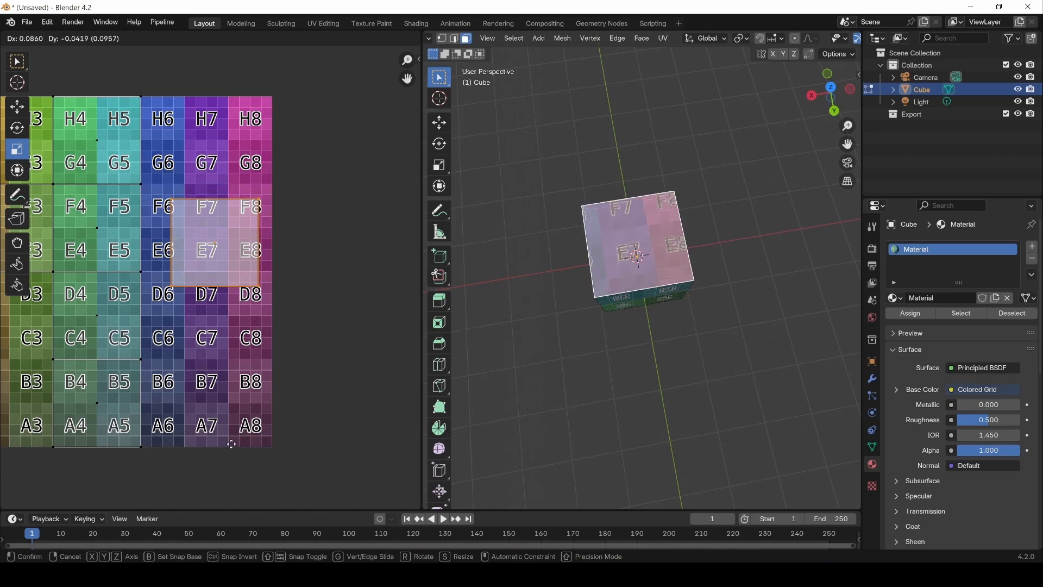
pyautogui.click(204, 138)
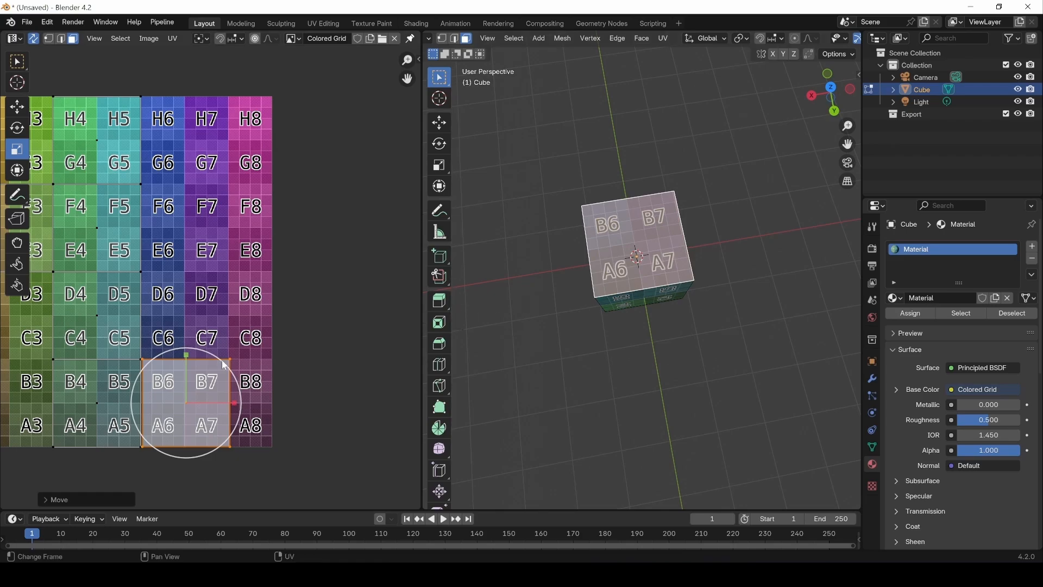
# Step: Scale the top face's UVs up nearly three times and move them back inside the color grid
pyautogui.press('s')
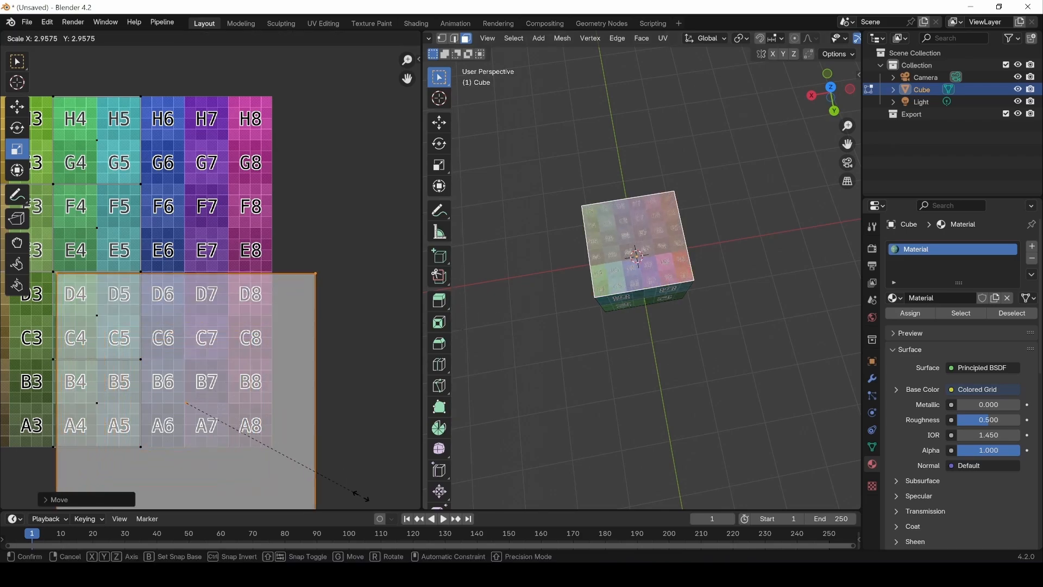
pyautogui.click(357, 490)
pyautogui.press('g')
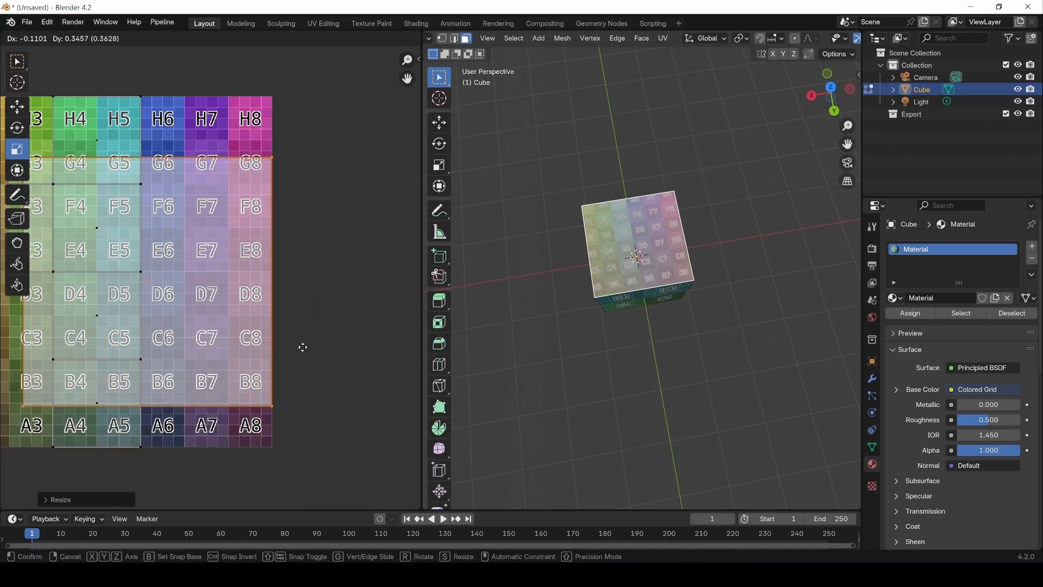
pyautogui.click(304, 348)
pyautogui.moveTo(694, 253); pyautogui.dragTo(603, 290, button='middle')
pyautogui.press('Home')
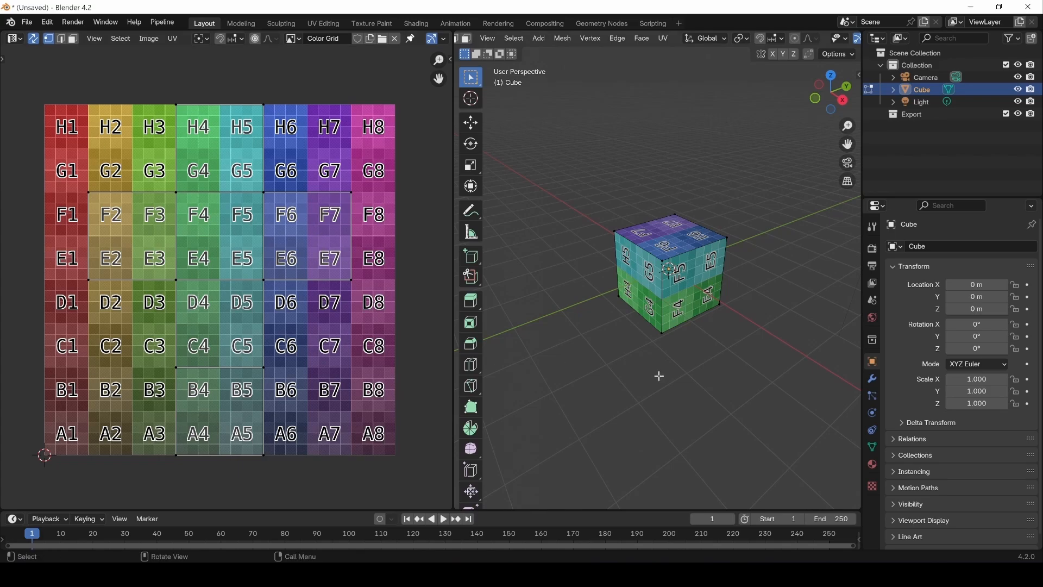
# Step: Remove the cube's existing UVMap from its object data
pyautogui.click(872, 447)
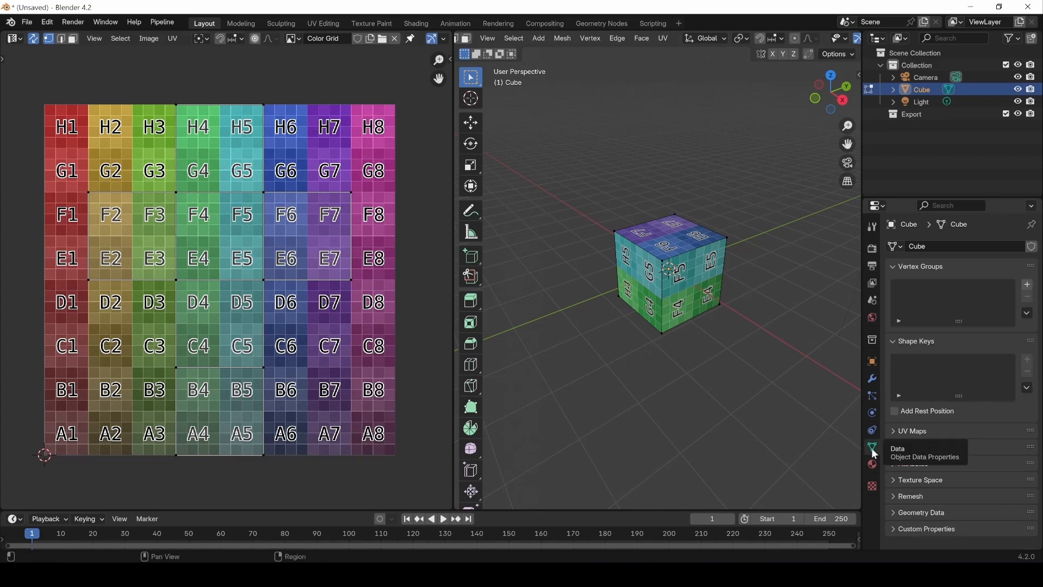
pyautogui.click(895, 432)
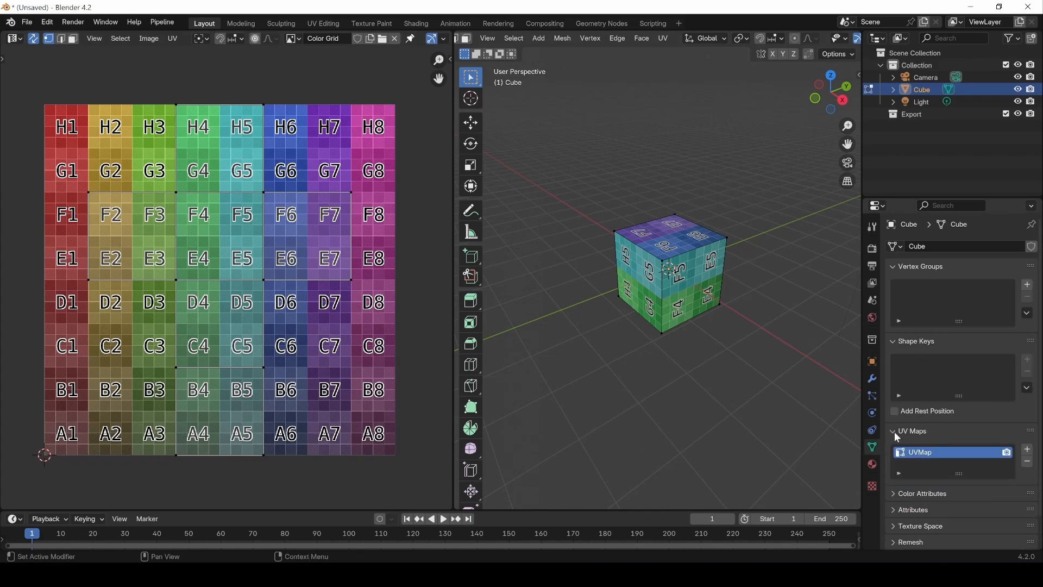
pyautogui.click(1027, 463)
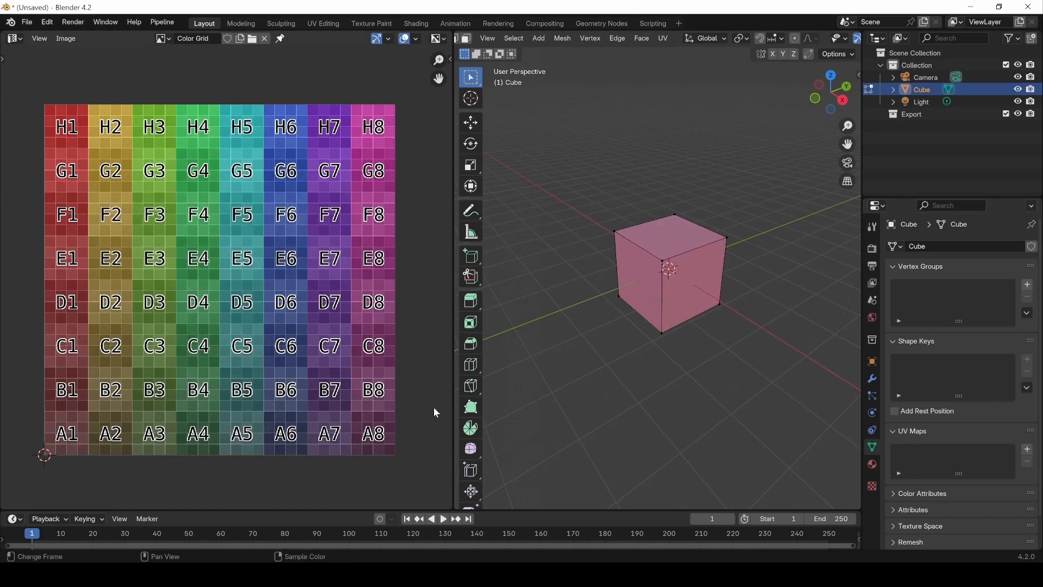
# Step: Switch to edge selection and try selecting single edges and the whole cube, then clear the selection
pyautogui.press('2')
pyautogui.click(680, 256)
pyautogui.keyDown('shift'); pyautogui.click(645, 247); pyautogui.keyUp('shift')
pyautogui.click(676, 319)
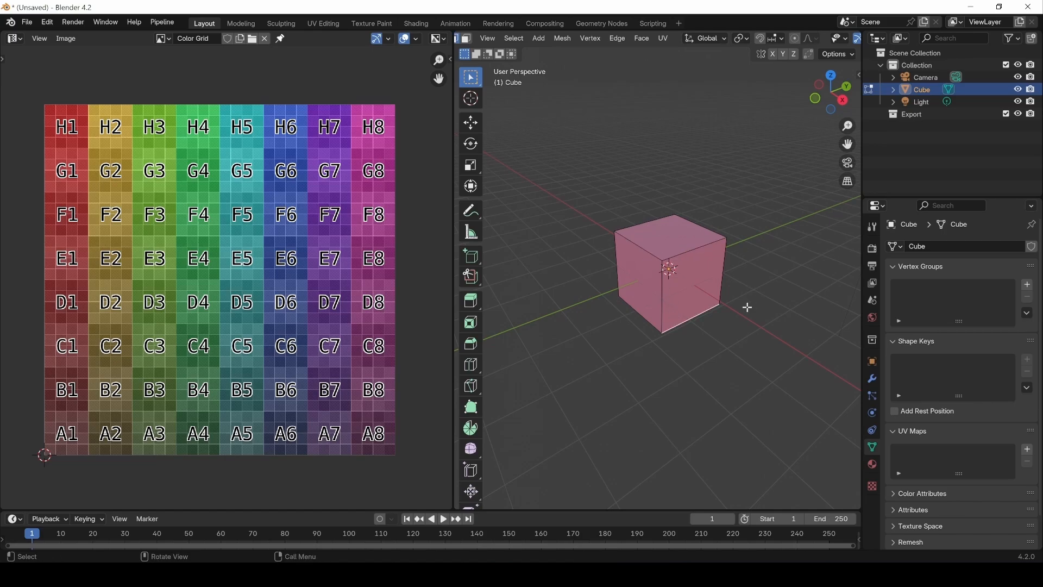
pyautogui.moveTo(667, 293); pyautogui.dragTo(691, 269, button='middle')
pyautogui.press('a')
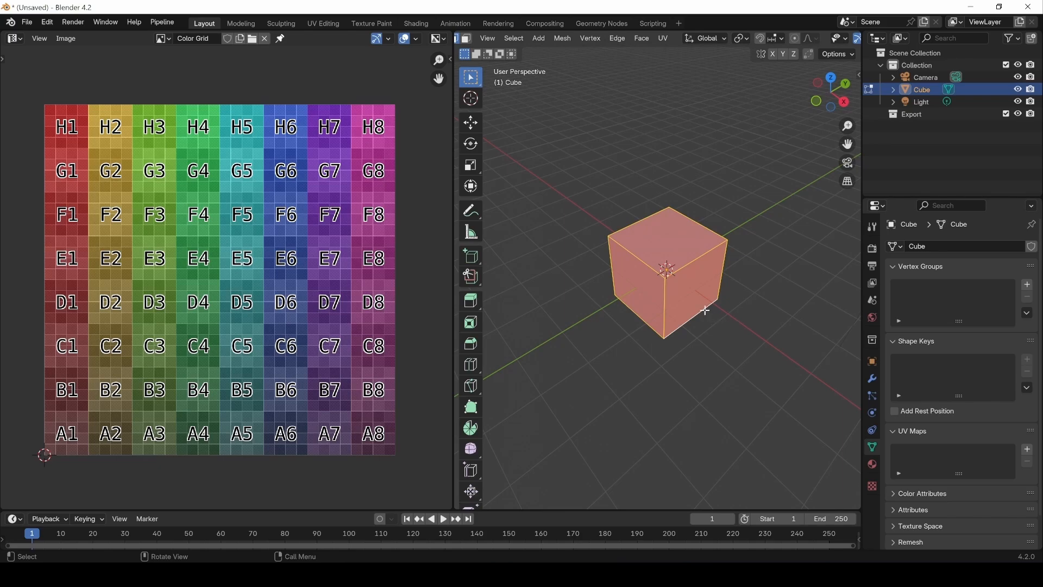
pyautogui.hotkey('alt', 'a')
# Step: Select two vertical edges and two opposite top edges of the cube and mark them as seams
pyautogui.click(675, 283)
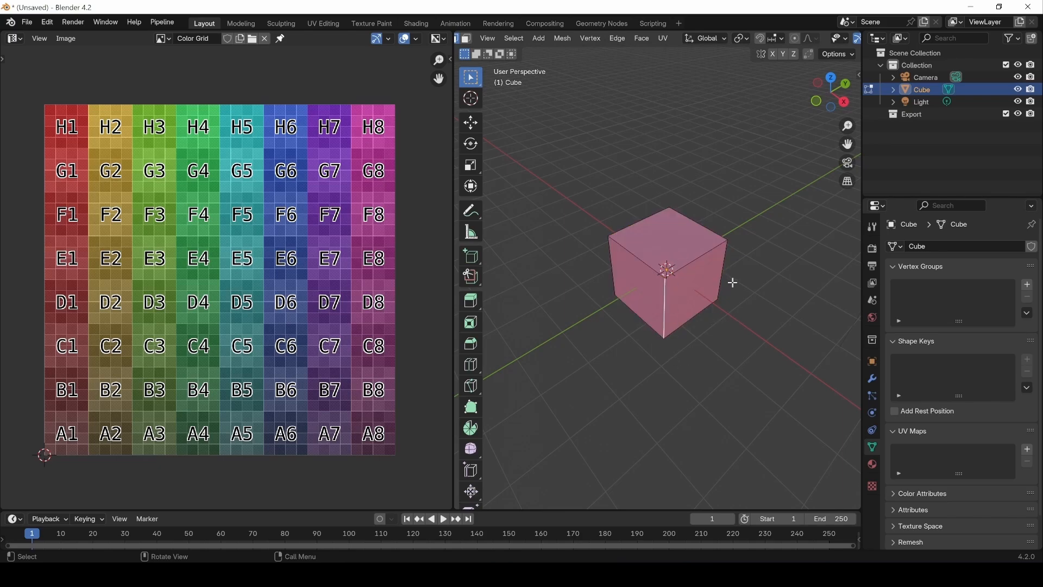
pyautogui.keyDown('shift'); pyautogui.click(723, 263); pyautogui.keyUp('shift')
pyautogui.keyDown('shift'); pyautogui.click(634, 254); pyautogui.keyUp('shift')
pyautogui.keyDown('shift'); pyautogui.click(705, 231); pyautogui.keyUp('shift')
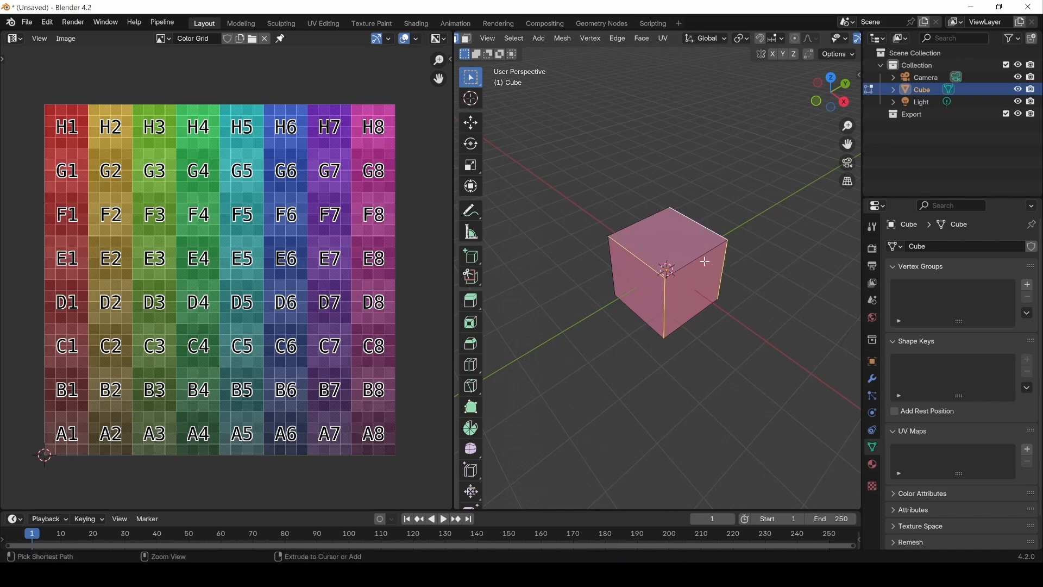
pyautogui.hotkey('ctrl', 'e')
pyautogui.click(650, 444)
pyautogui.moveTo(633, 424); pyautogui.dragTo(766, 323, button='middle')
# Step: Mark a third edge of the cube's top face as a seam, leaving one top edge unmarked
pyautogui.click(728, 328)
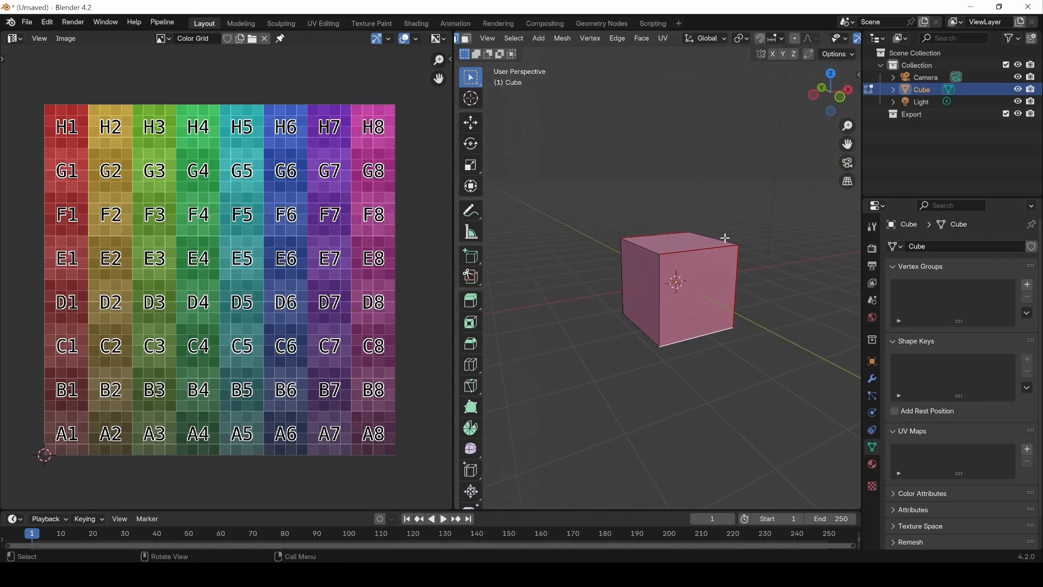
pyautogui.moveTo(745, 235); pyautogui.dragTo(572, 205, button='middle')
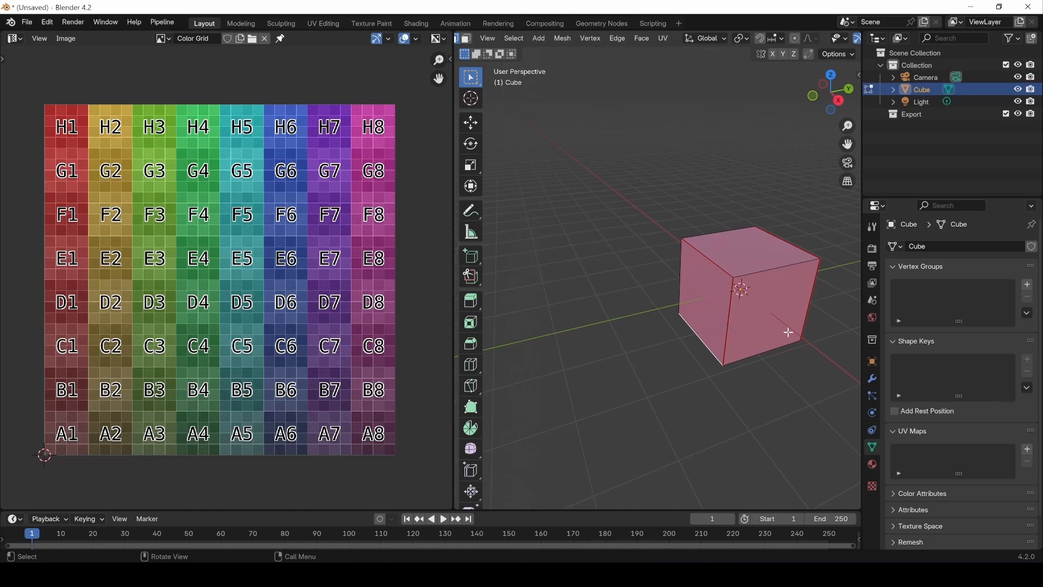
pyautogui.keyDown('shift'); pyautogui.moveTo(767, 334); pyautogui.dragTo(684, 352, button='middle'); pyautogui.keyUp('shift')
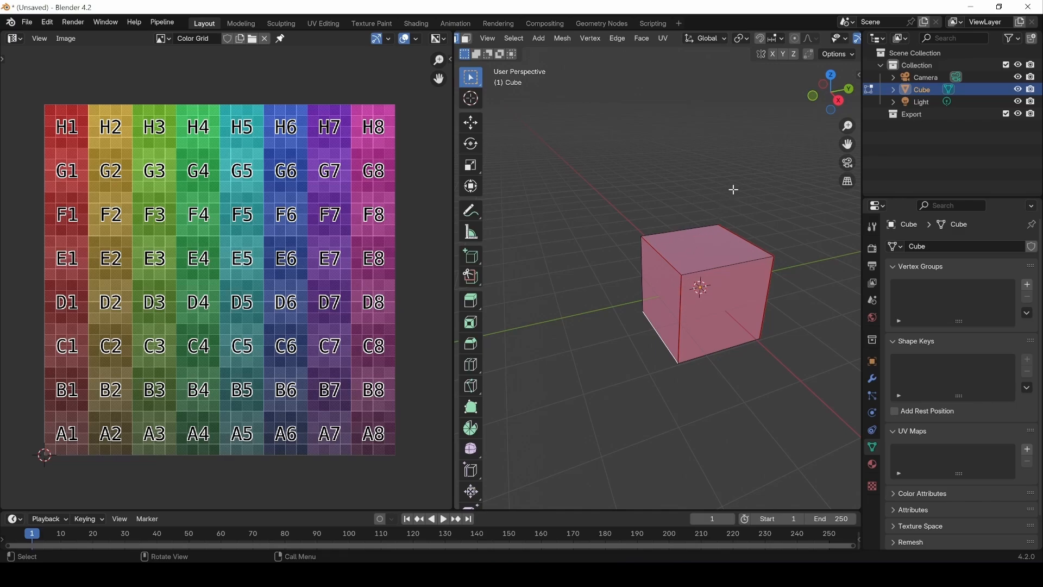
pyautogui.moveTo(752, 298); pyautogui.dragTo(616, 234, button='middle')
pyautogui.click(619, 235)
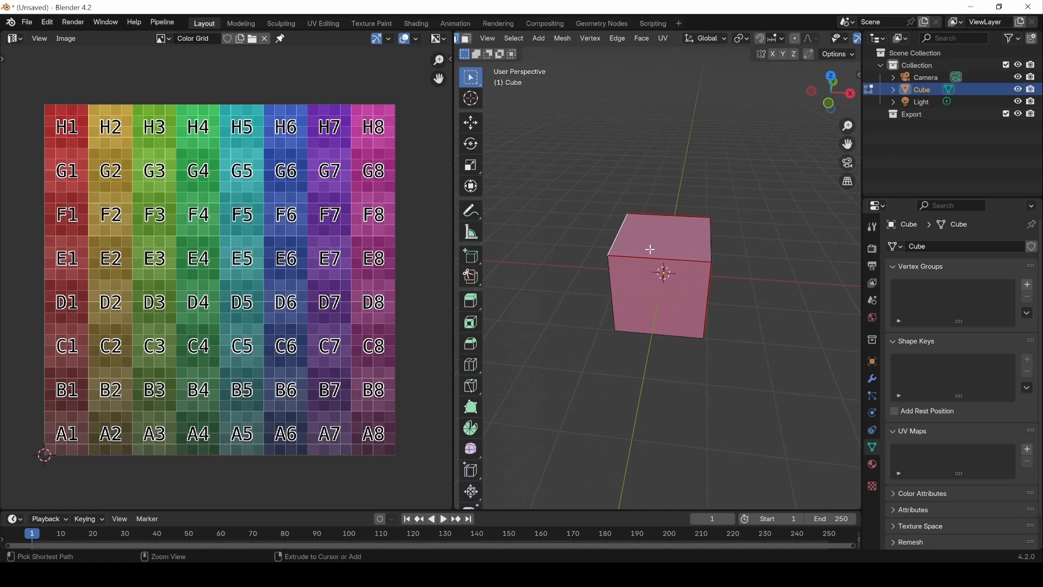
pyautogui.hotkey('ctrl', 'e')
pyautogui.click(651, 250)
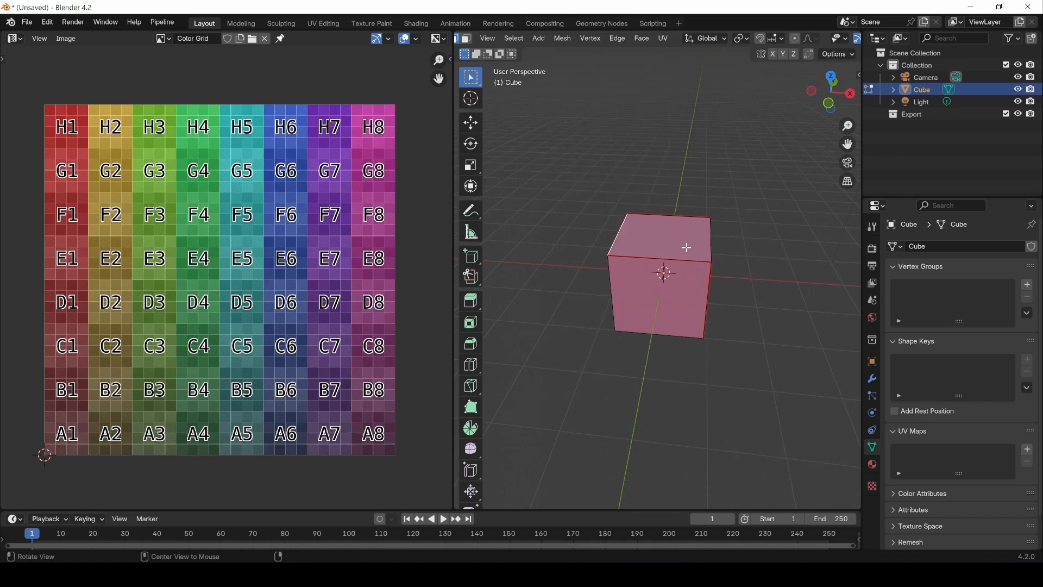
# Step: Mark the cube's two remaining vertical edges as seams
pyautogui.moveTo(650, 248); pyautogui.dragTo(639, 241, button='middle')
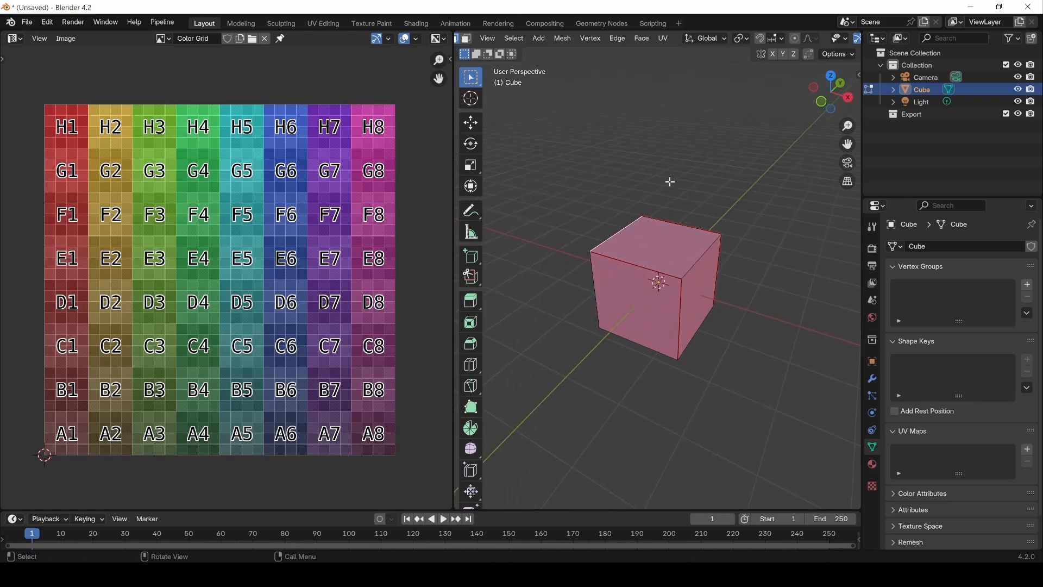
pyautogui.moveTo(751, 360); pyautogui.dragTo(752, 328, button='middle')
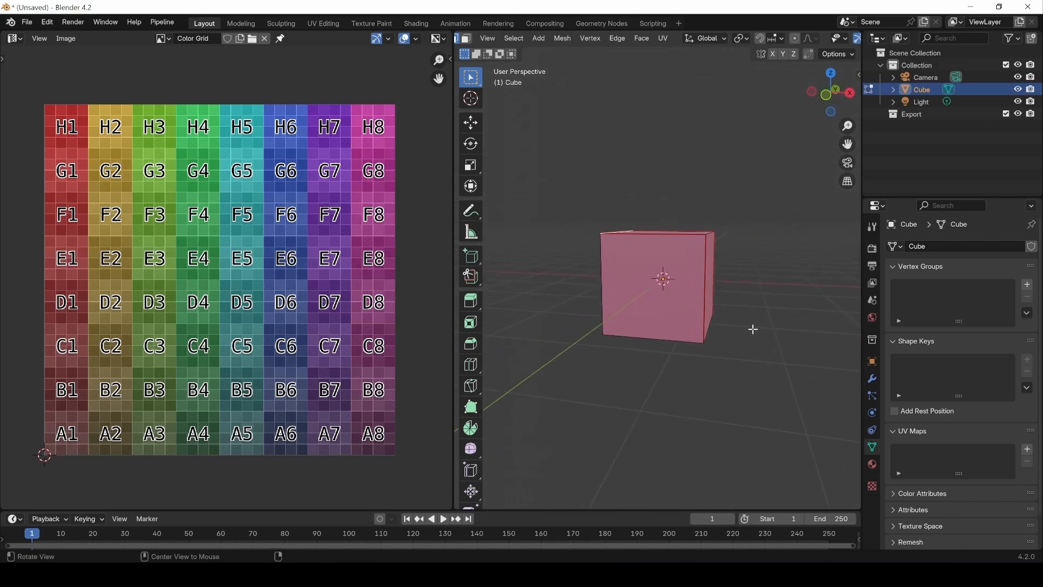
pyautogui.click(602, 275)
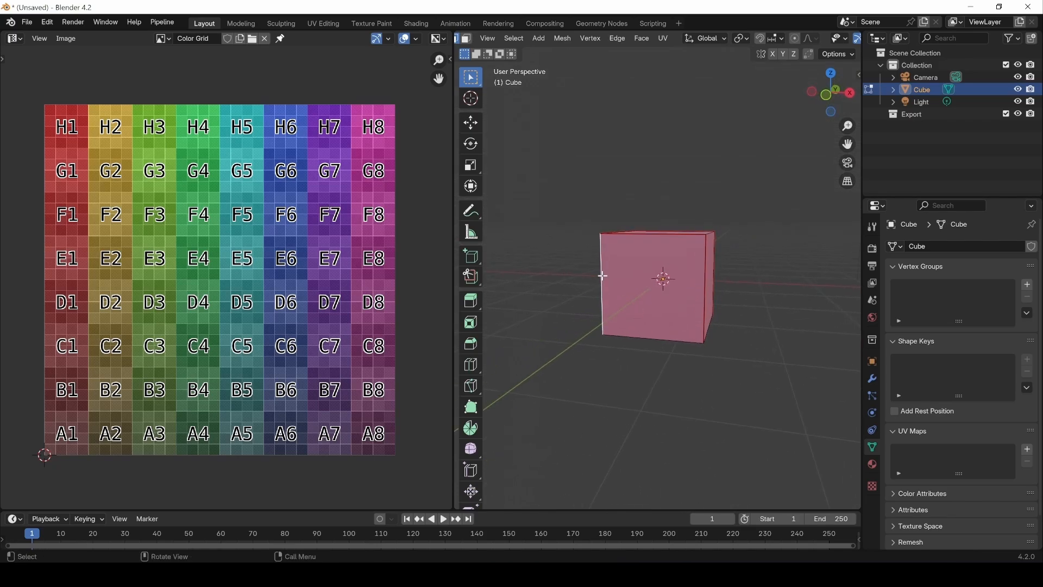
pyautogui.click(618, 39)
pyautogui.click(638, 243)
pyautogui.moveTo(675, 315); pyautogui.dragTo(668, 272, button='middle')
pyautogui.click(695, 277)
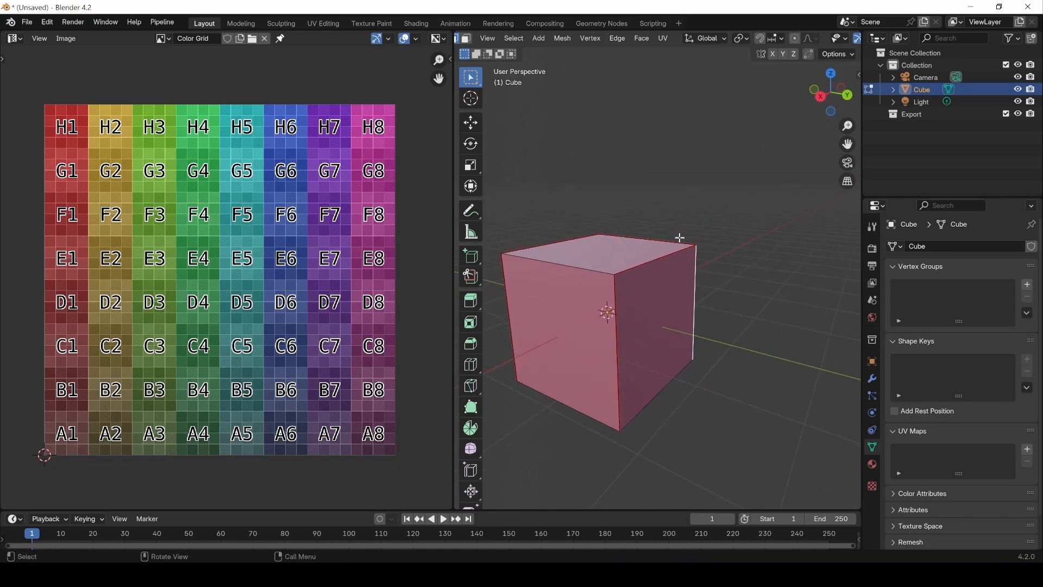
pyautogui.click(618, 39)
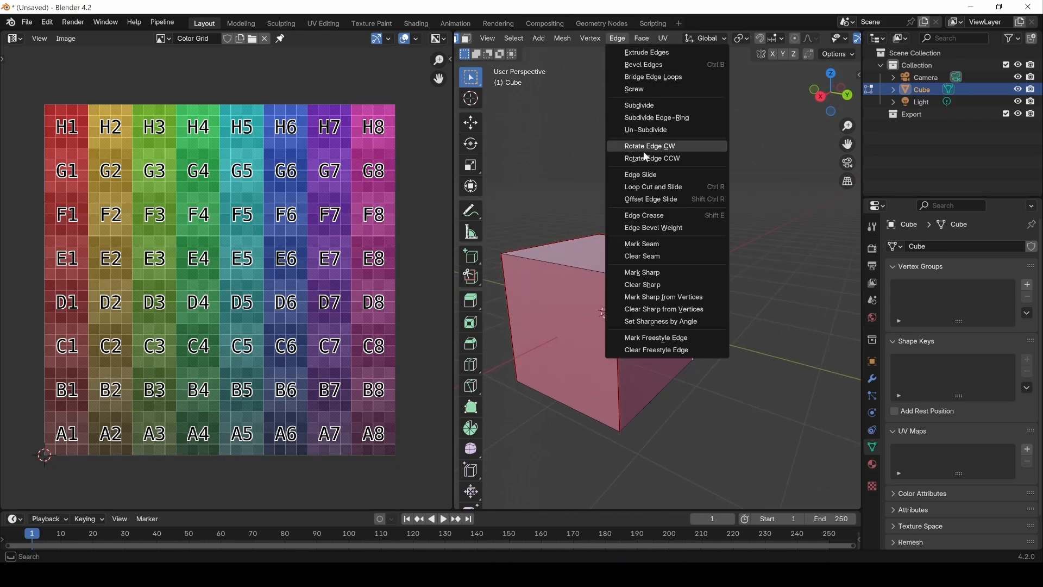
pyautogui.click(649, 248)
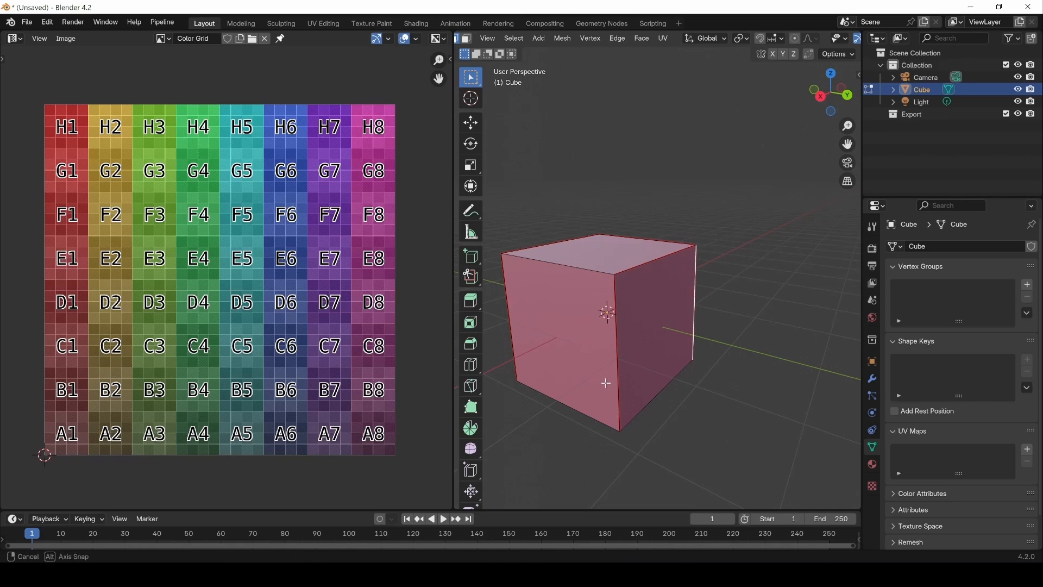
# Step: Switch to face selection, select all faces of the cube and unwrap them along the marked seams
pyautogui.moveTo(605, 379); pyautogui.dragTo(712, 362, button='middle')
pyautogui.press('3')
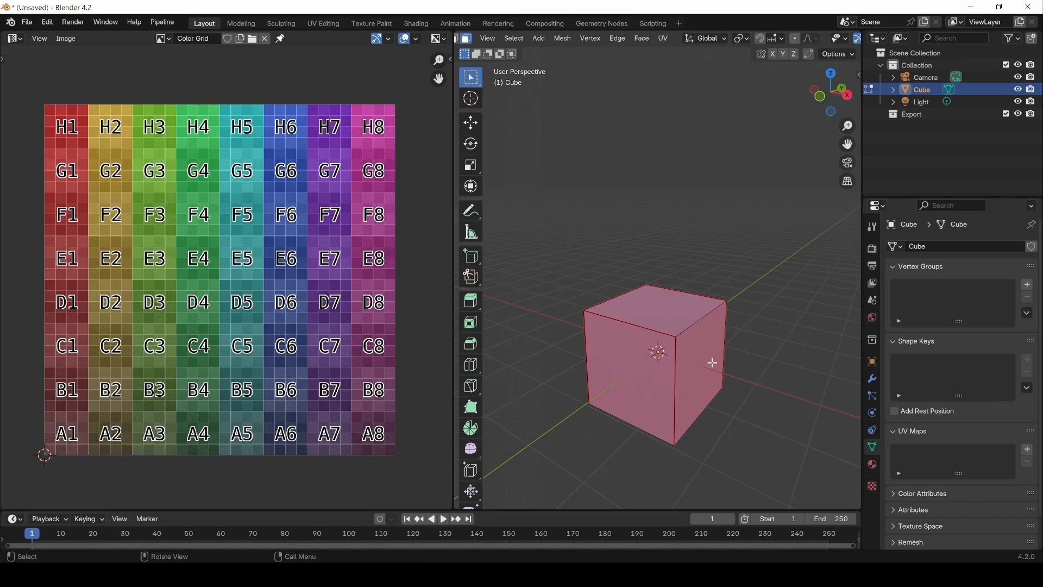
pyautogui.press('a')
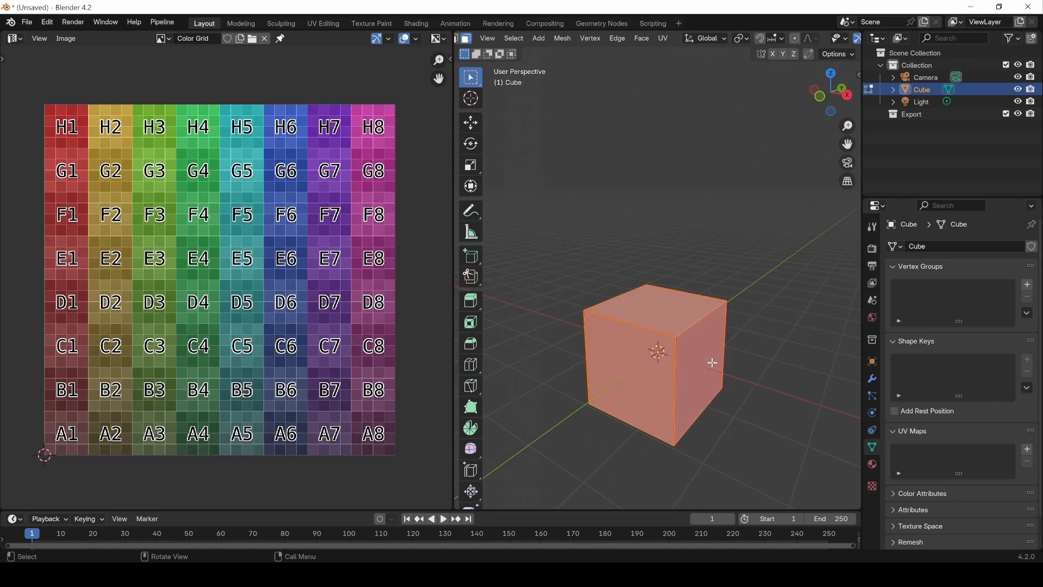
pyautogui.press('u')
pyautogui.click(662, 39)
pyautogui.click(676, 52)
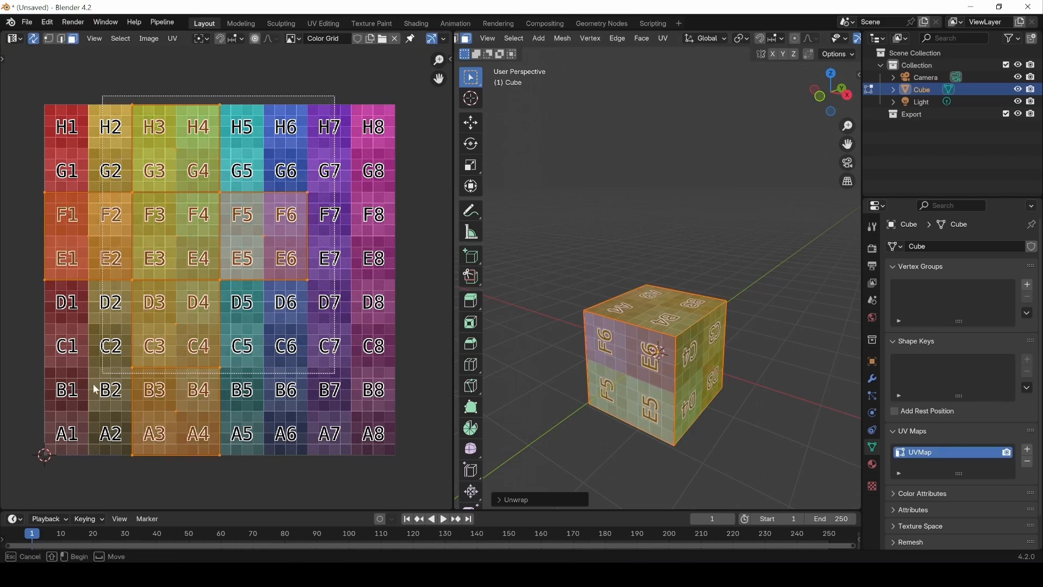
# Step: Move the whole UV layout about 0.15 in the positive X direction and deselect it
pyautogui.press('g')
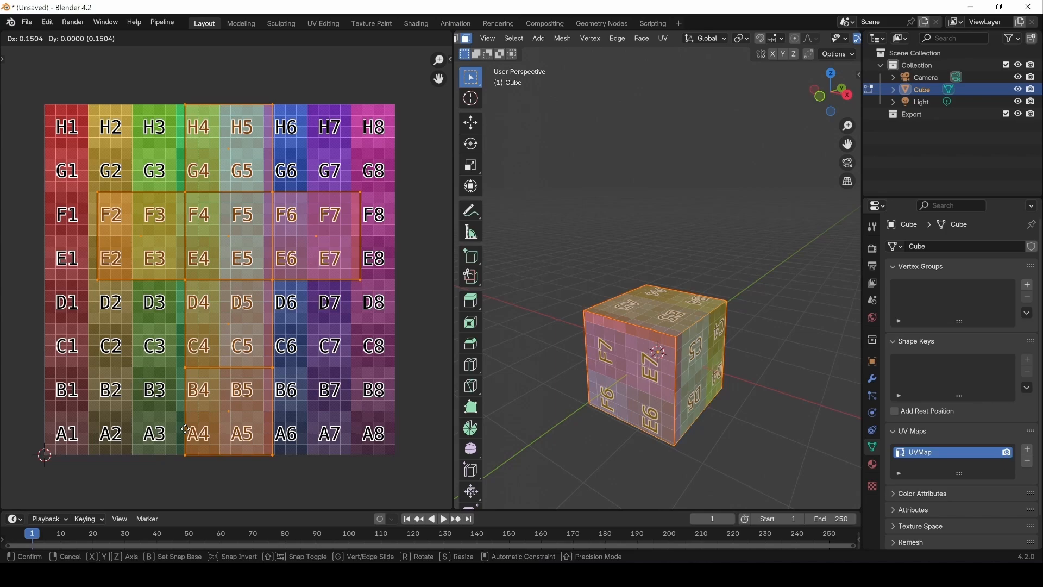
pyautogui.click(185, 429)
pyautogui.click(341, 411)
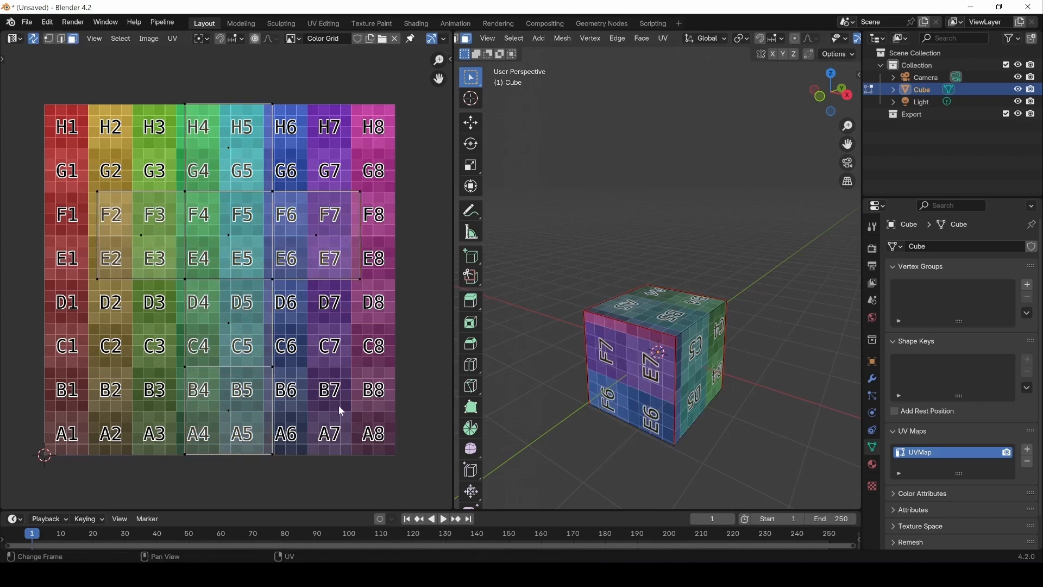
# Step: Check the dice texture's layout in the image viewer, then move the UV face covering E6 to F7 about 0.5 down along Y
pyautogui.click(483, 575)
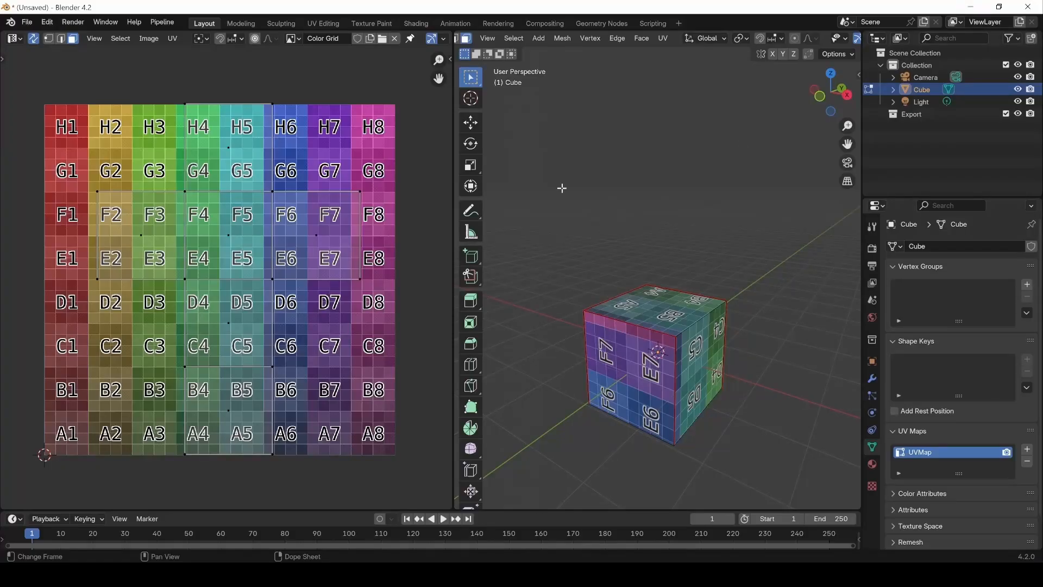
pyautogui.click(981, 9)
pyautogui.click(316, 237)
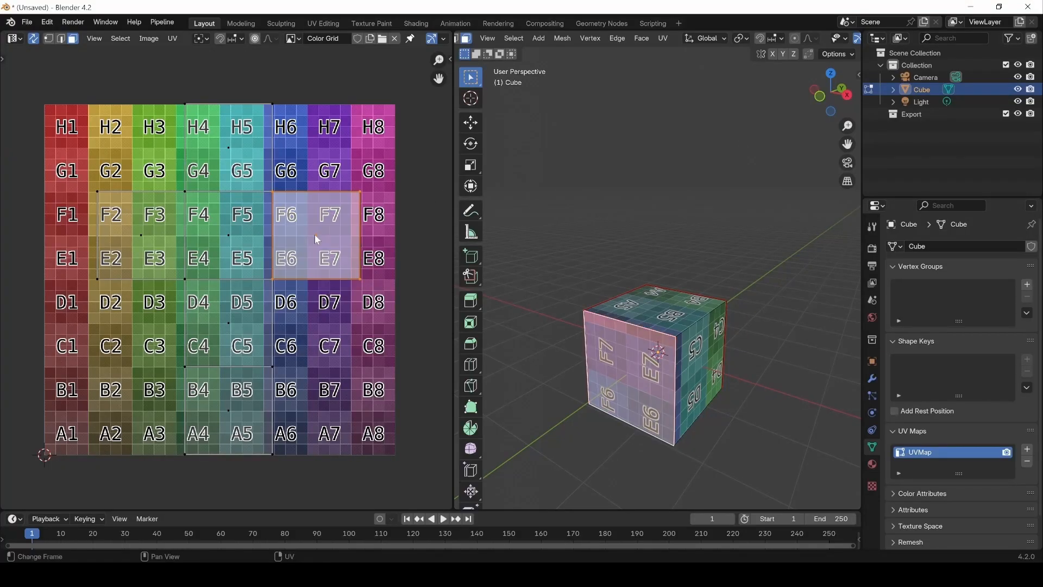
pyautogui.press('g')
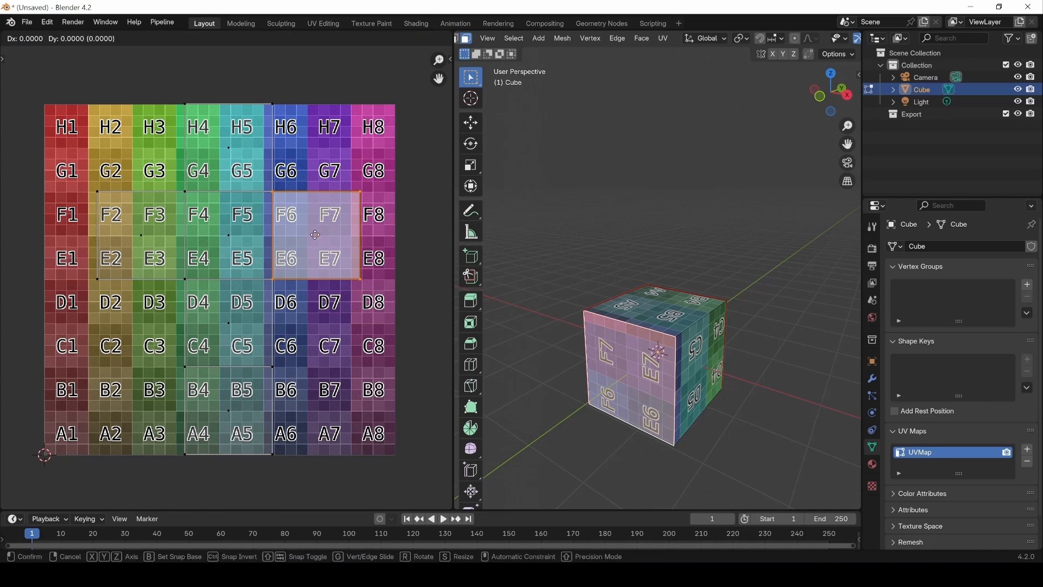
pyautogui.press('y')
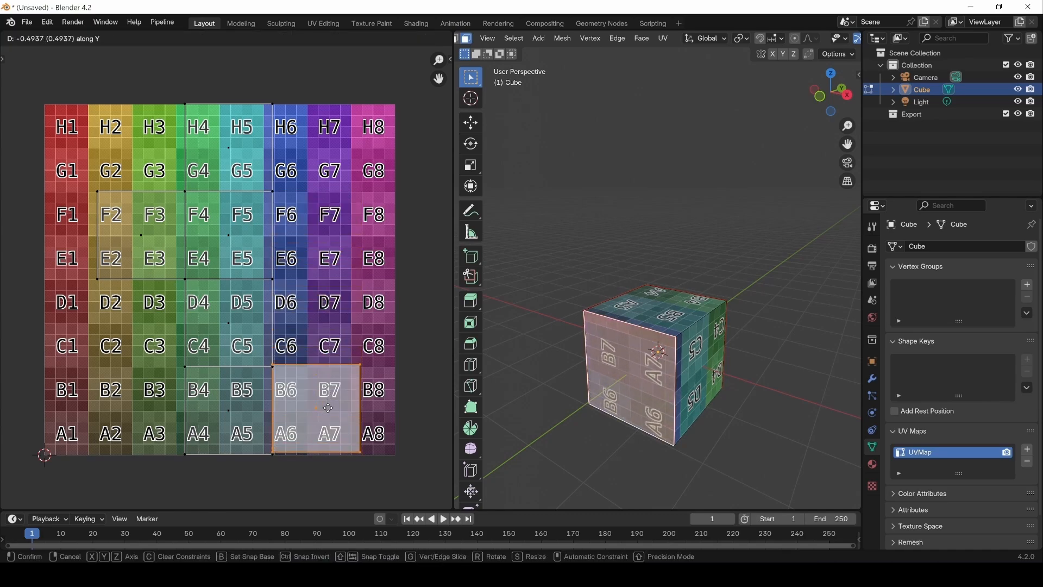
pyautogui.click(328, 410)
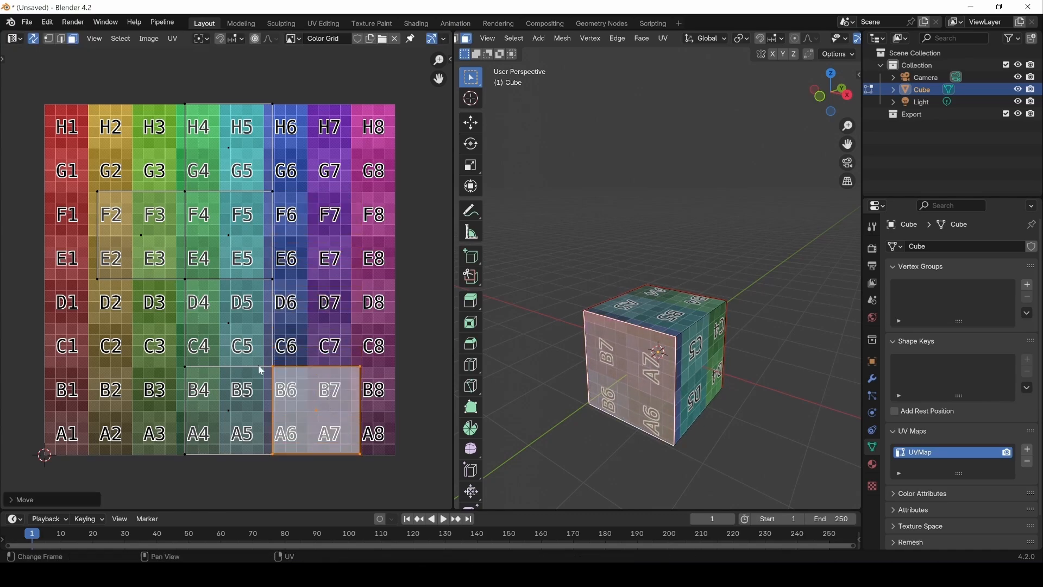
# Step: Move the UV face covering E2 to F3 about 0.5 down along Y, level with the lowest row of the layout
pyautogui.click(142, 220)
pyautogui.press('g')
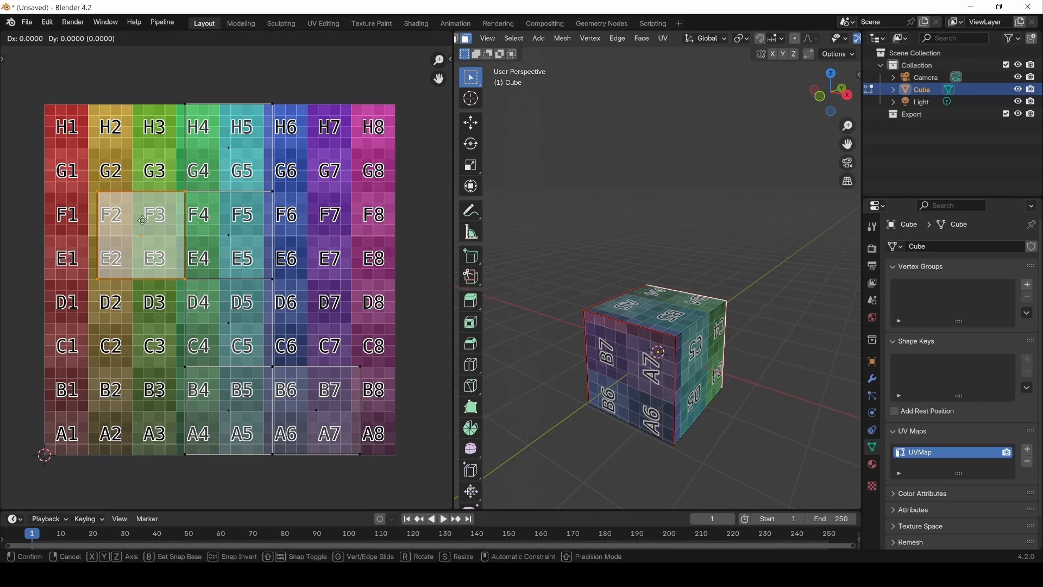
pyautogui.press('y')
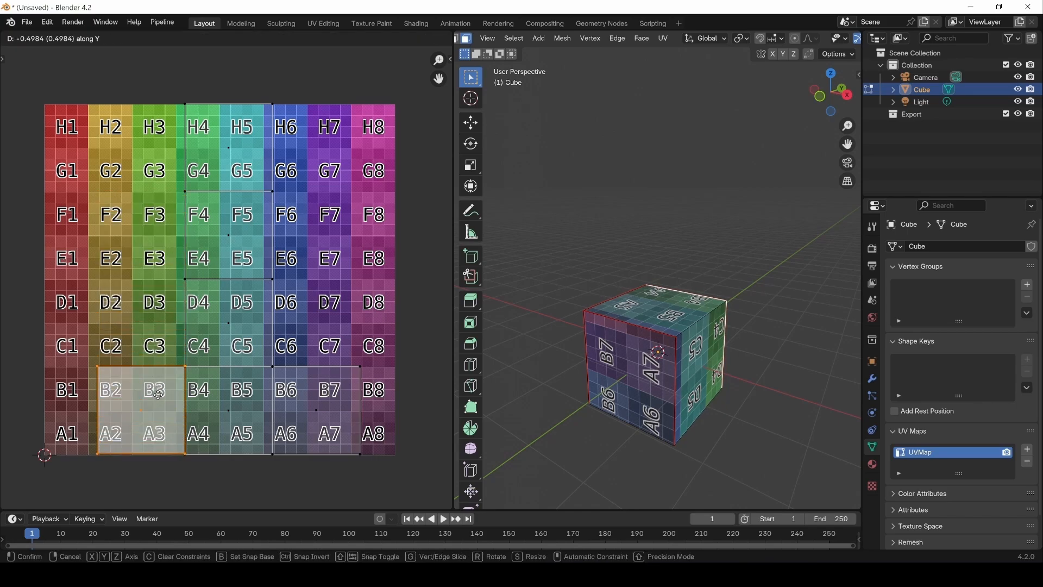
pyautogui.click(158, 395)
# Step: Switch the UV editor area to the Shader Editor and load the transparent dice PNG into the Color Grid image texture node
pyautogui.moveTo(598, 406); pyautogui.dragTo(620, 348, button='middle')
pyautogui.click(14, 40)
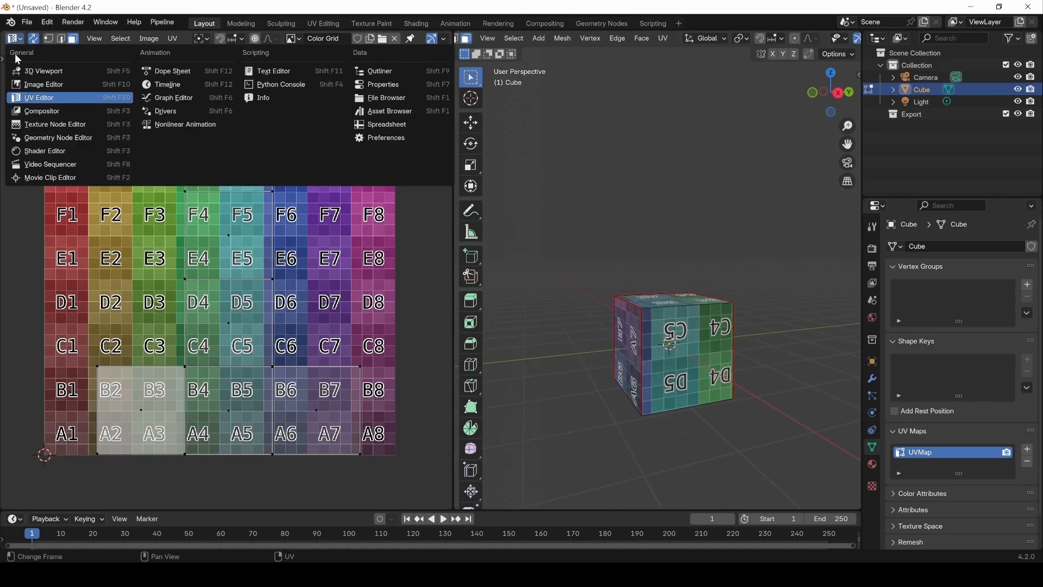
pyautogui.click(41, 152)
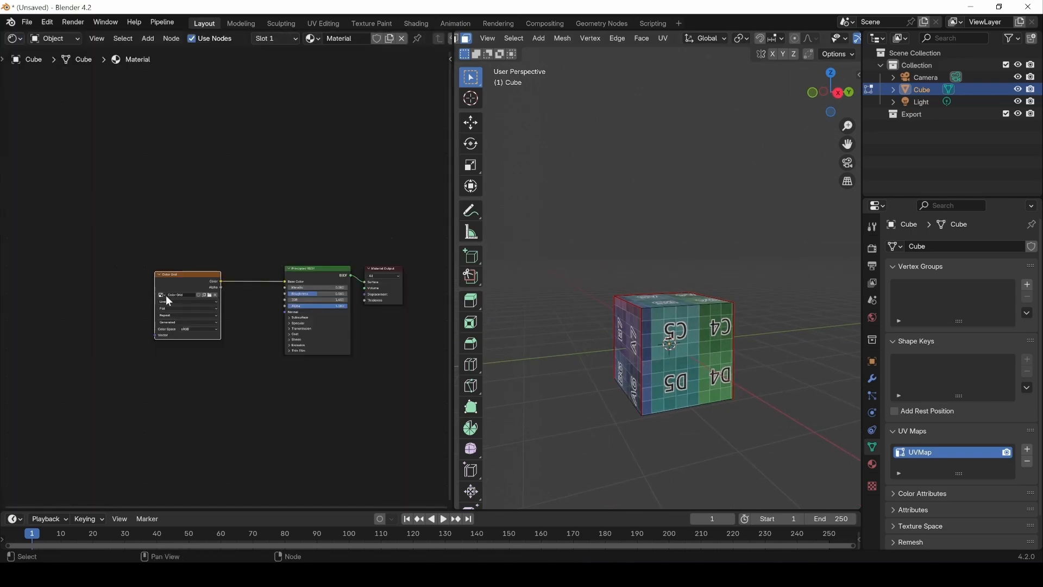
pyautogui.scroll(4, 165, 295)
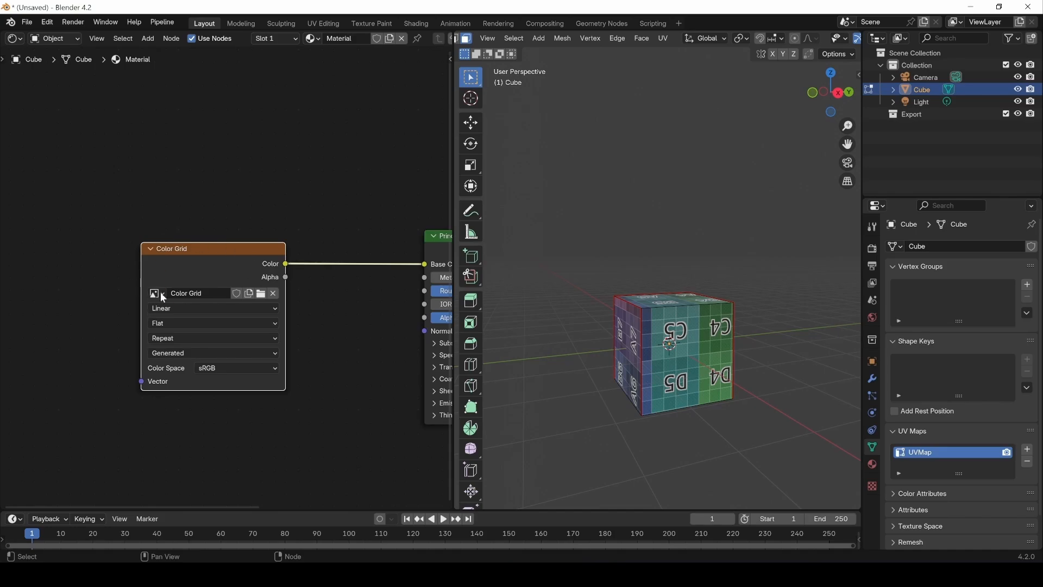
pyautogui.click(262, 295)
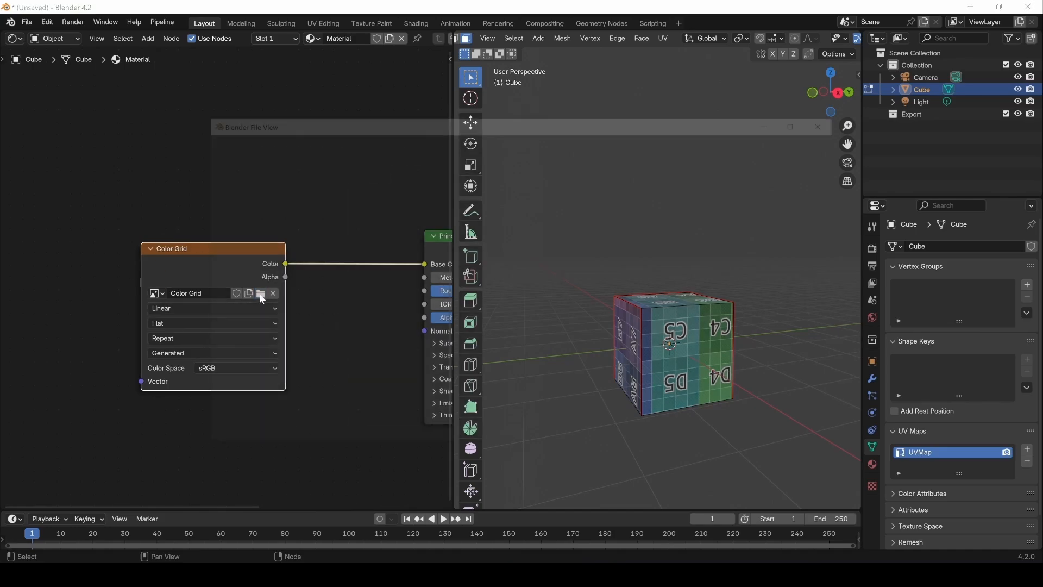
pyautogui.doubleClick(527, 270)
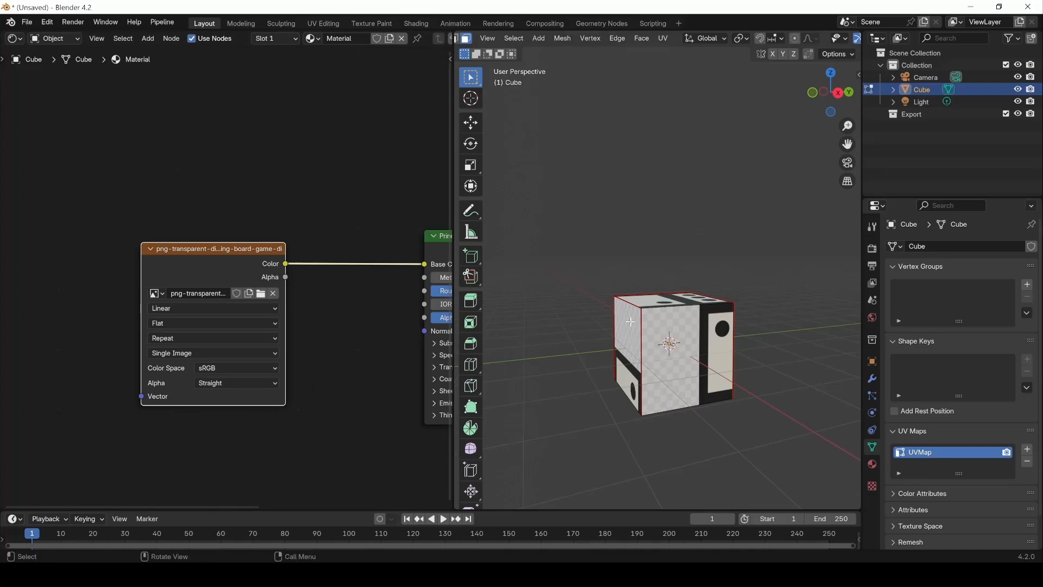
# Step: Switch the Shader Editor area back to the UV Editor and display the dice PNG behind the cube's UVs
pyautogui.scroll(-4, 760, 337)
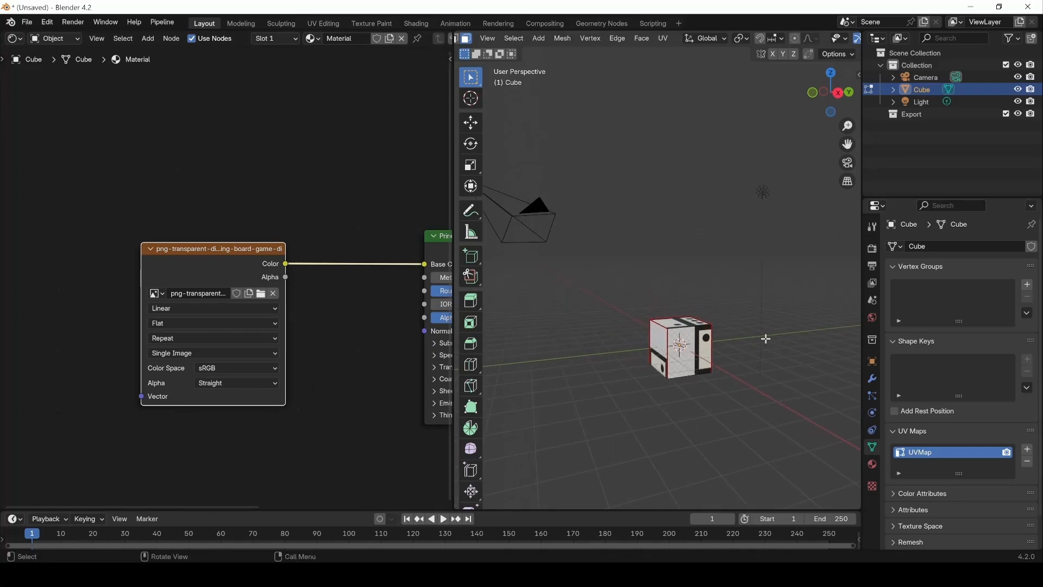
pyautogui.click(13, 39)
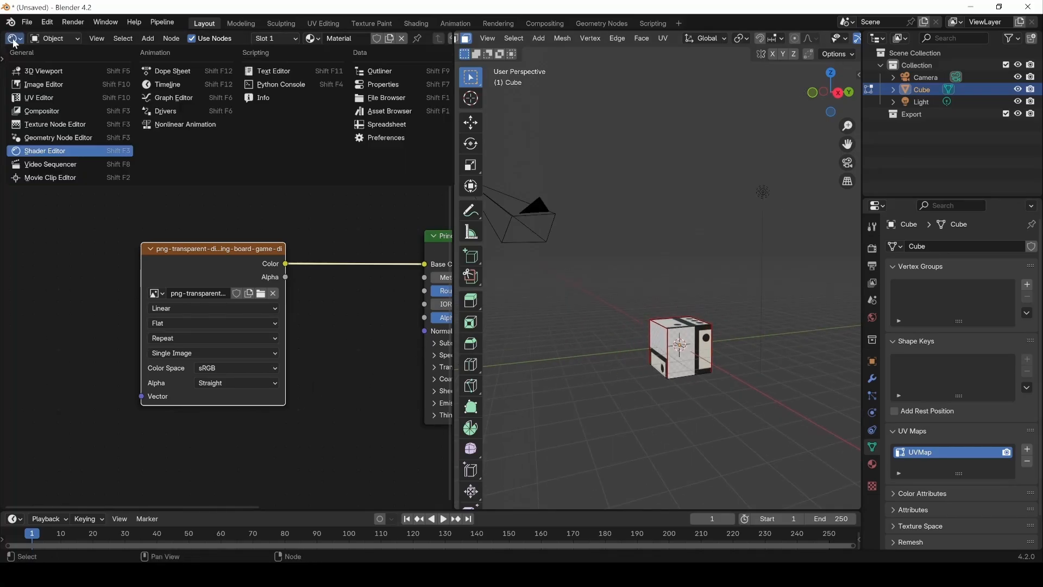
pyautogui.click(22, 97)
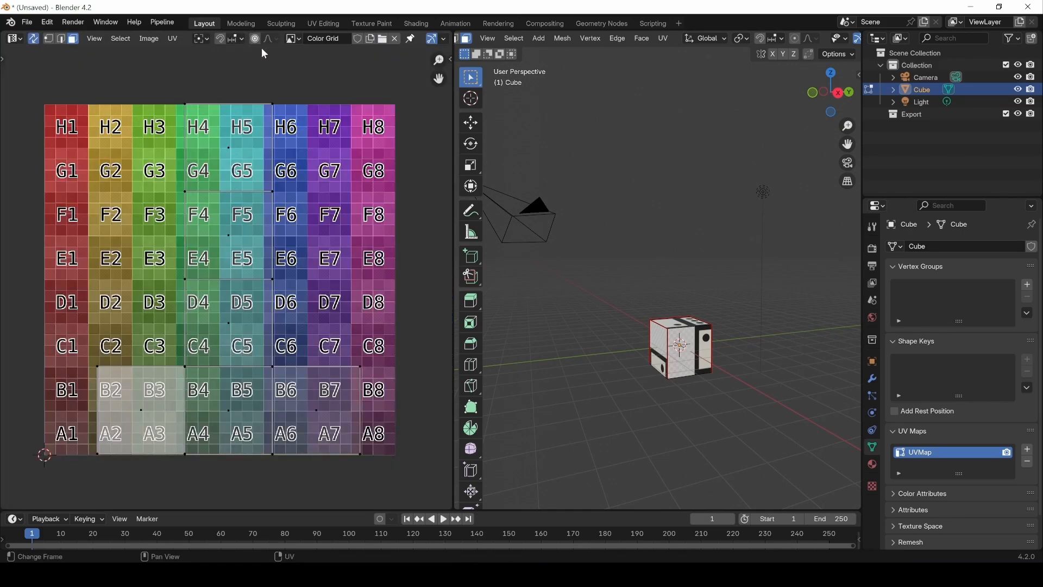
pyautogui.click(293, 38)
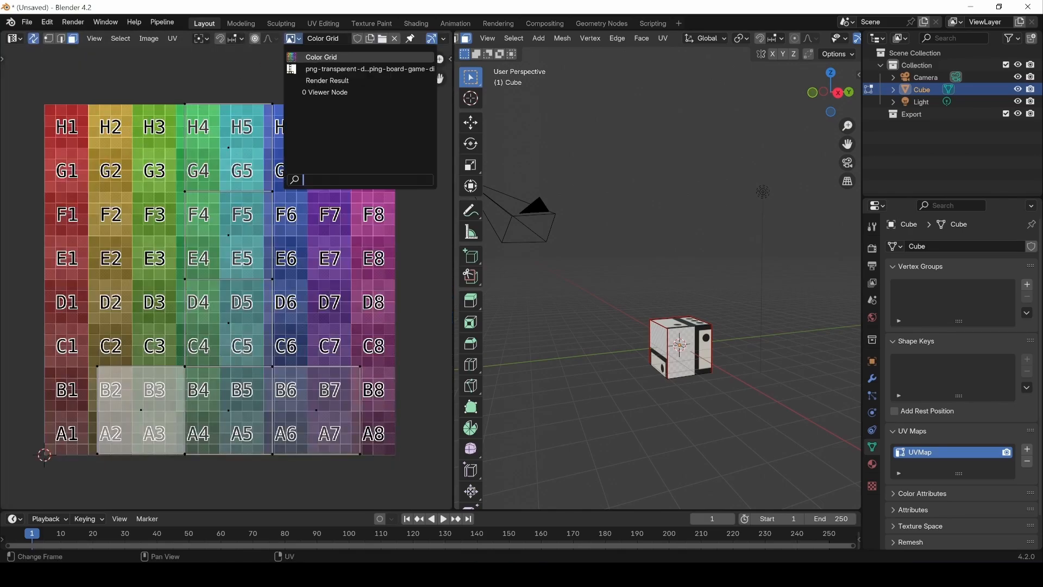
pyautogui.click(312, 69)
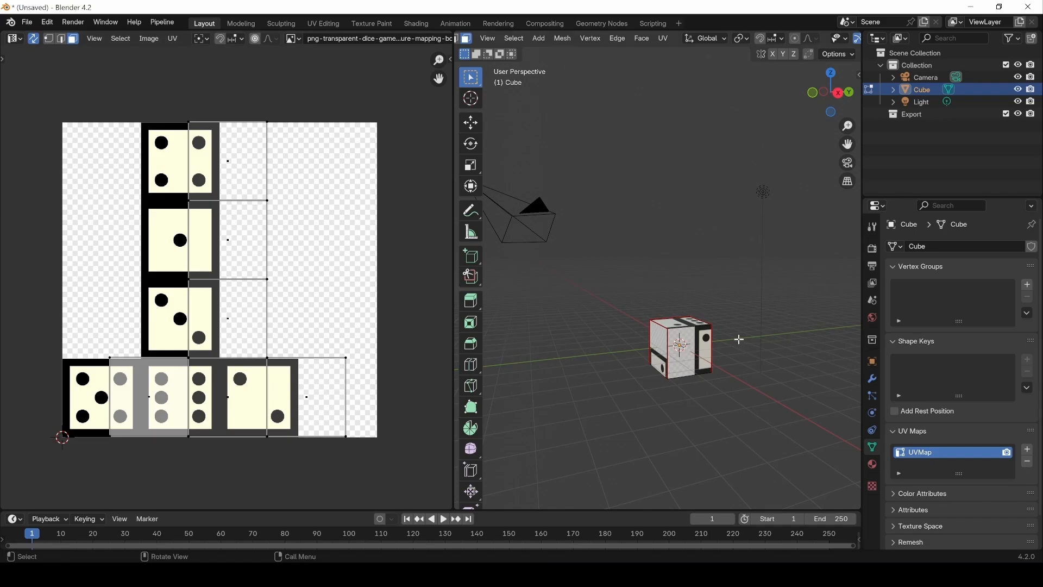
pyautogui.moveTo(697, 348)
pyautogui.mouseDown(button='middle')
pyautogui.moveTo(692, 384)
pyautogui.moveTo(697, 351)
pyautogui.mouseUp(button='middle')
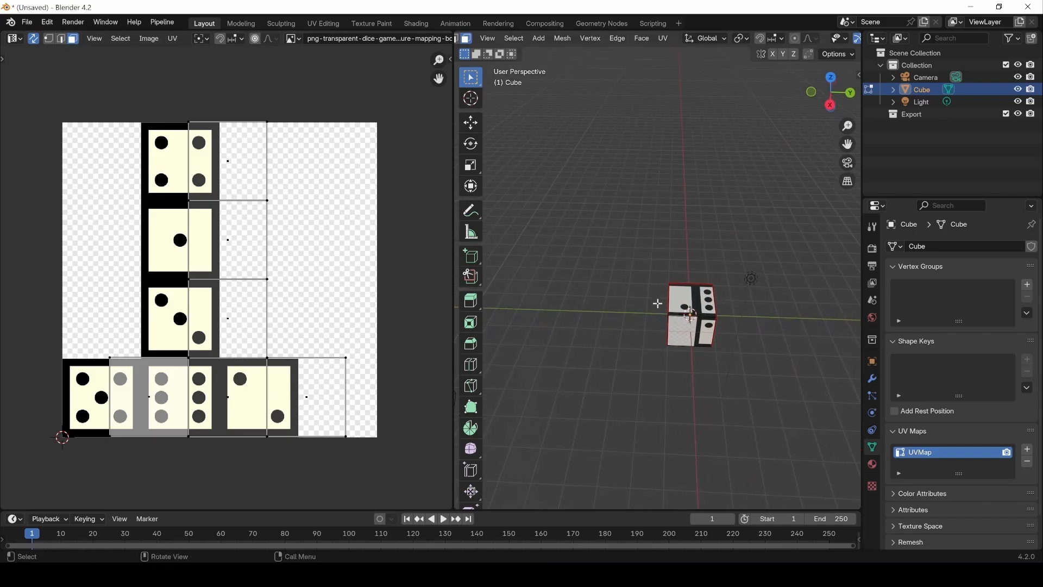
# Step: Show the UV editor's tools and set the selection tool to Tweak
pyautogui.moveTo(367, 98); pyautogui.dragTo(60, 493)
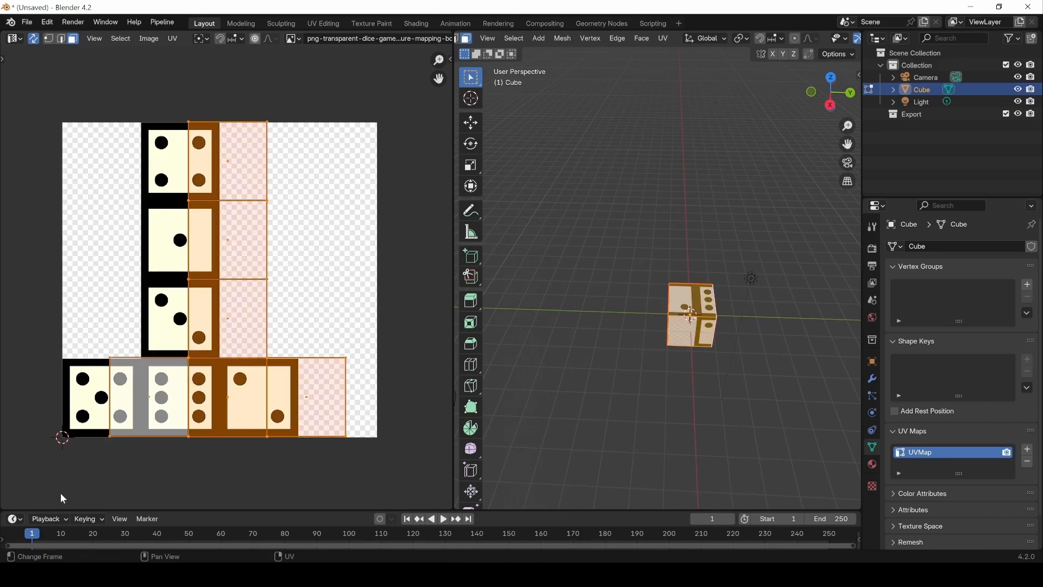
pyautogui.click(304, 191)
pyautogui.moveTo(2, 59); pyautogui.dragTo(15, 70)
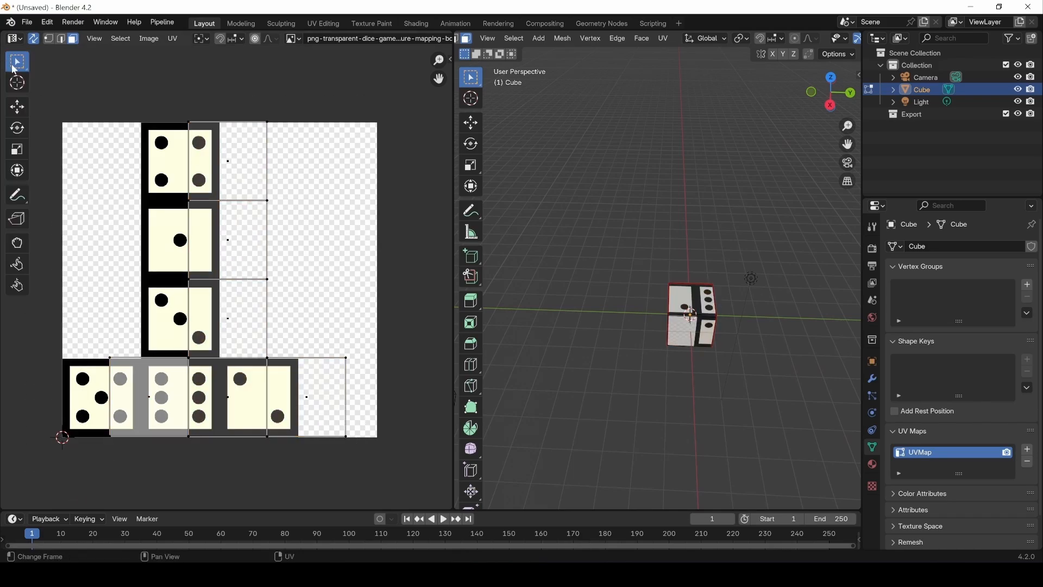
pyautogui.click(15, 69)
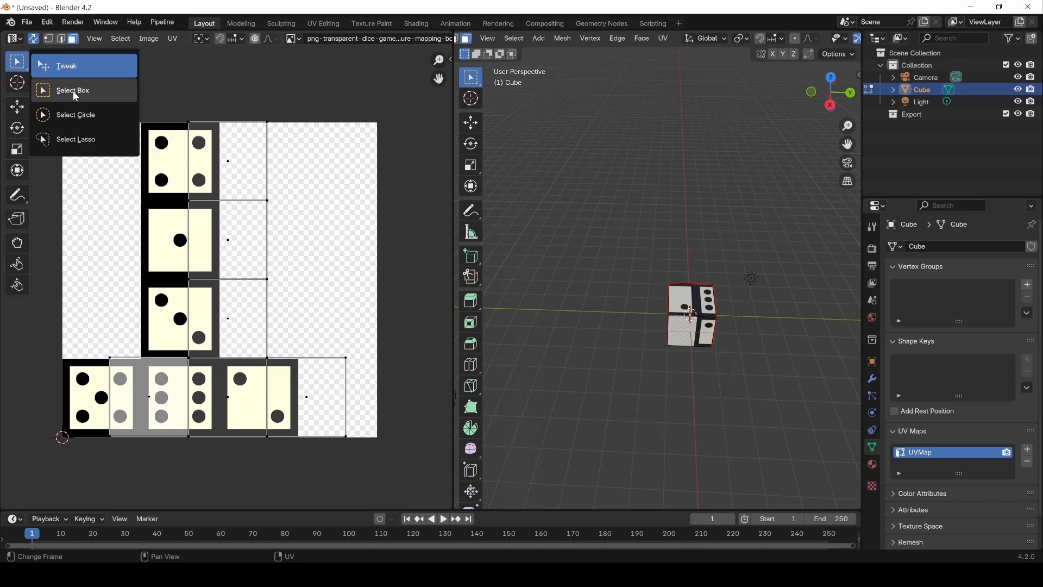
pyautogui.click(64, 66)
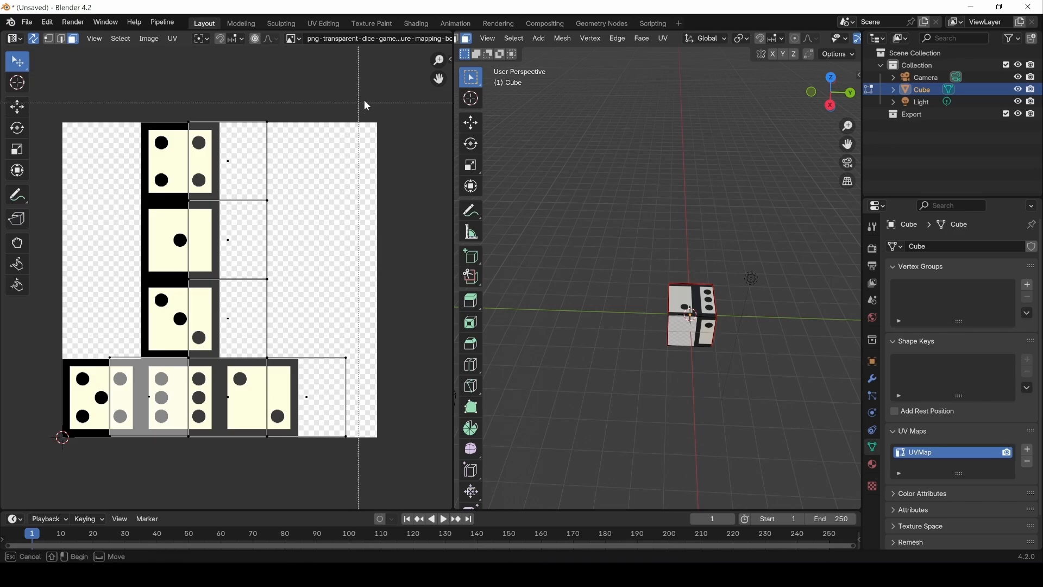
# Step: Select all UV faces and move them in the negative X direction until they line up with the dice faces
pyautogui.moveTo(410, 95); pyautogui.dragTo(72, 490)
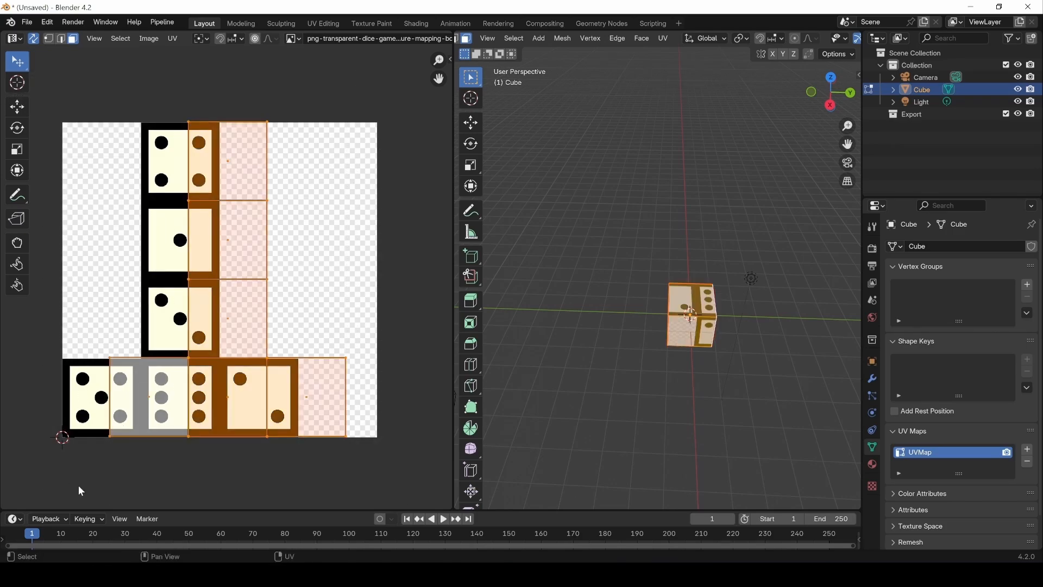
pyautogui.press('g')
pyautogui.press('x')
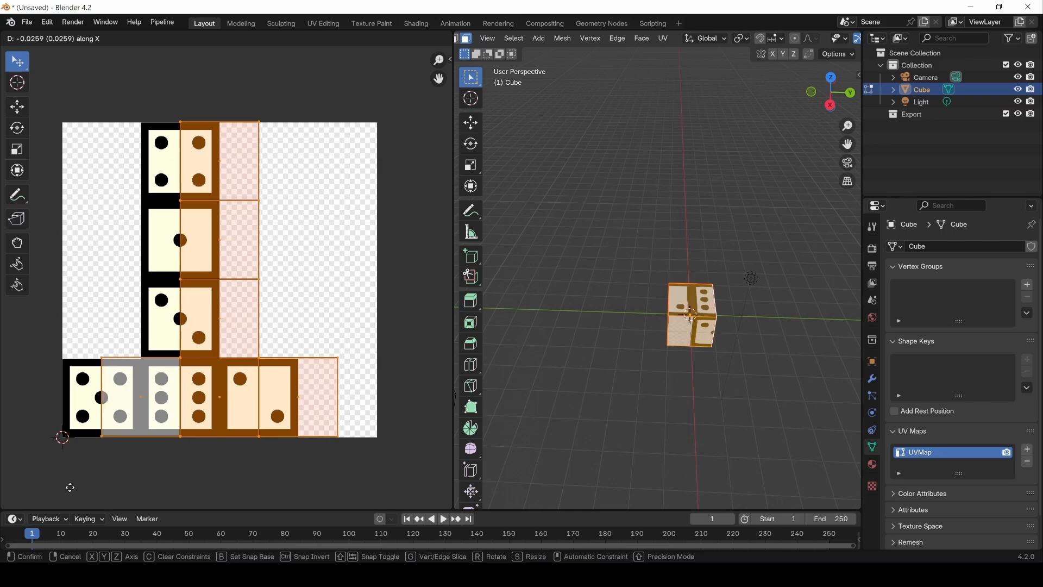
pyautogui.click(30, 492)
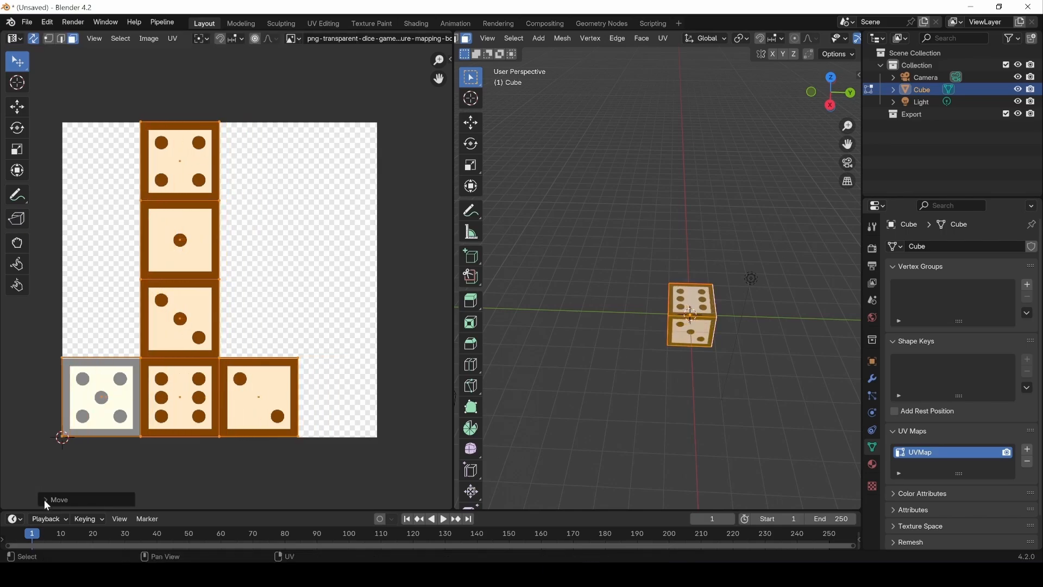
# Step: Leave Edit Mode and inspect the dice texture on the cube from several sides
pyautogui.click(618, 439)
pyautogui.moveTo(707, 330); pyautogui.dragTo(734, 322, button='middle')
pyautogui.press('Tab')
pyautogui.moveTo(637, 356)
pyautogui.mouseDown(button='middle')
pyautogui.moveTo(765, 285)
pyautogui.moveTo(824, 374)
pyautogui.moveTo(774, 410)
pyautogui.moveTo(542, 355)
pyautogui.moveTo(854, 347)
pyautogui.moveTo(735, 363)
pyautogui.moveTo(859, 389)
pyautogui.moveTo(629, 366)
pyautogui.mouseUp(button='middle')
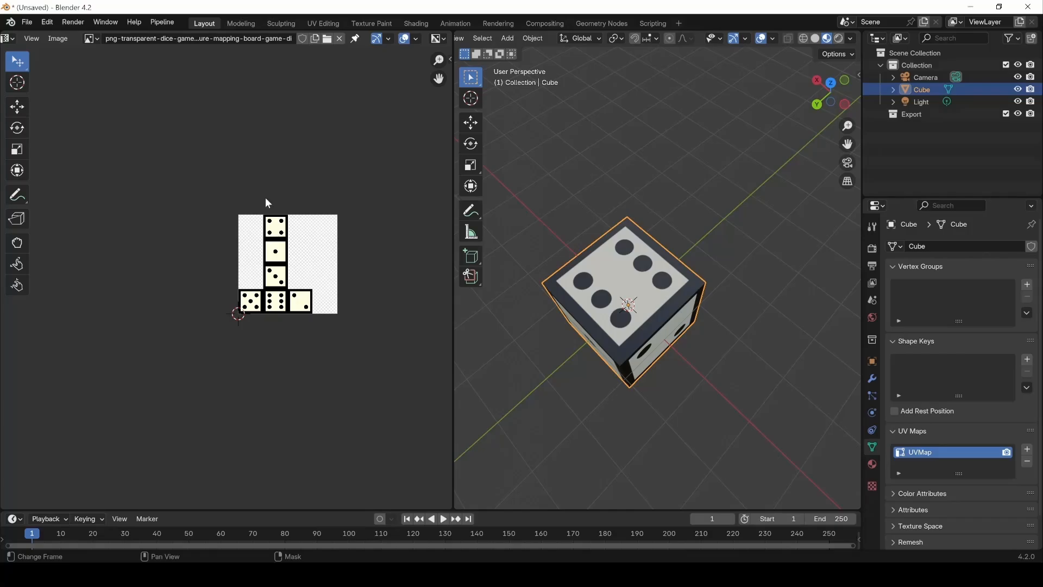
# Step: Look through the image editor's sidebar settings, enable Repeat Image in the display options and return the cube to Edit Mode
pyautogui.press('n')
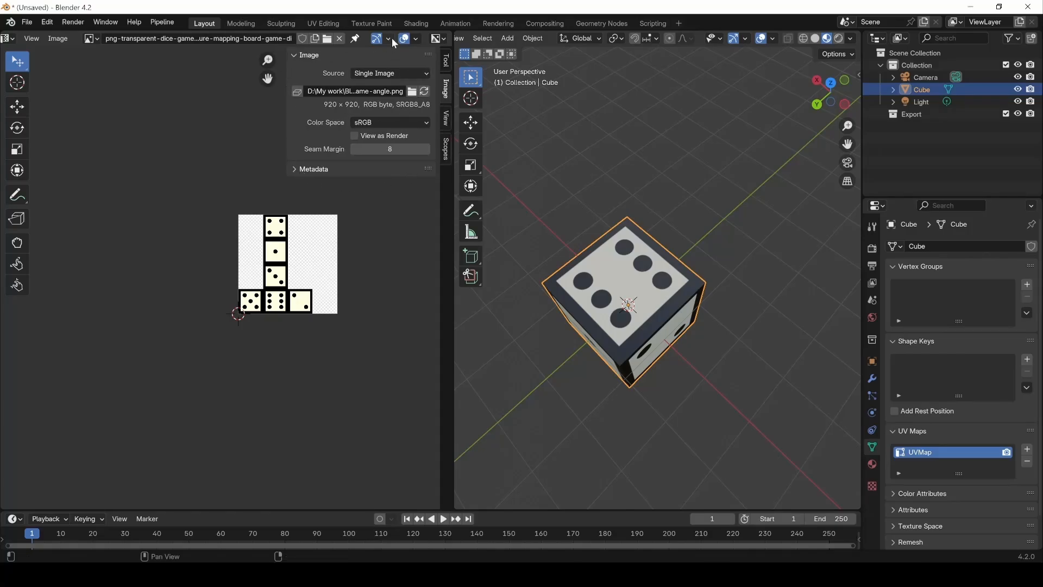
pyautogui.click(446, 60)
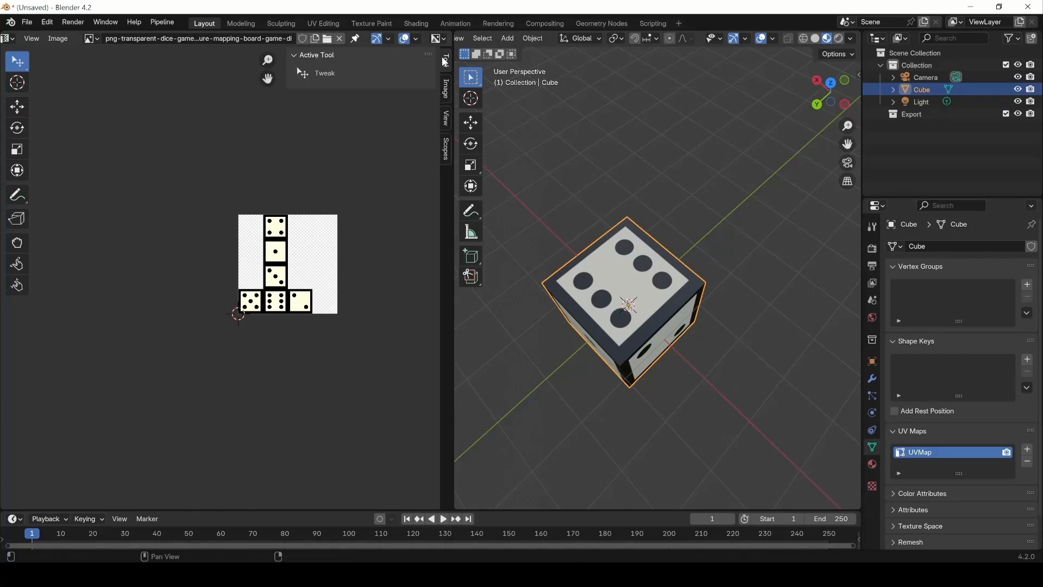
pyautogui.click(446, 89)
pyautogui.click(446, 120)
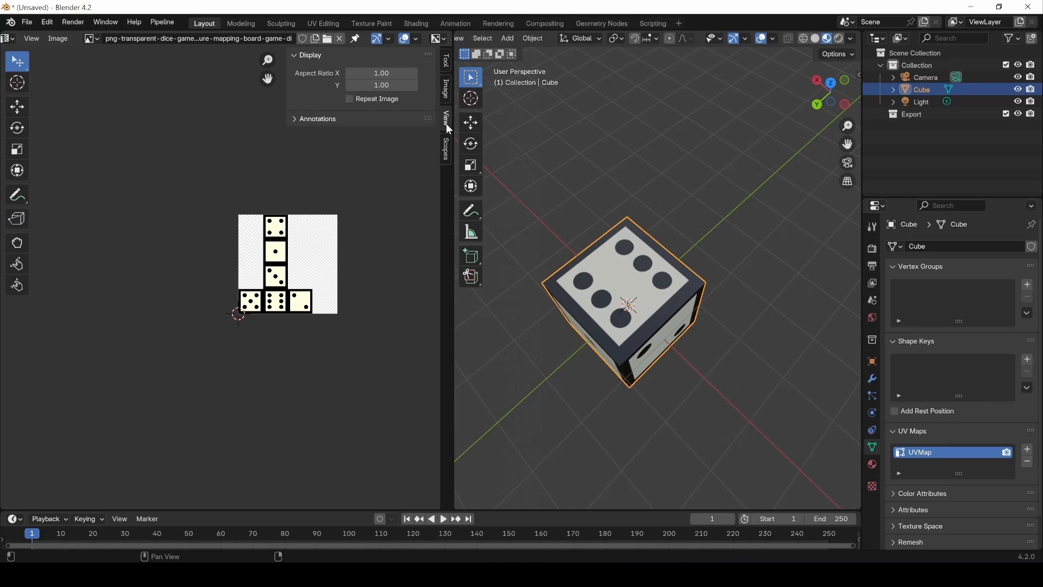
pyautogui.click(447, 162)
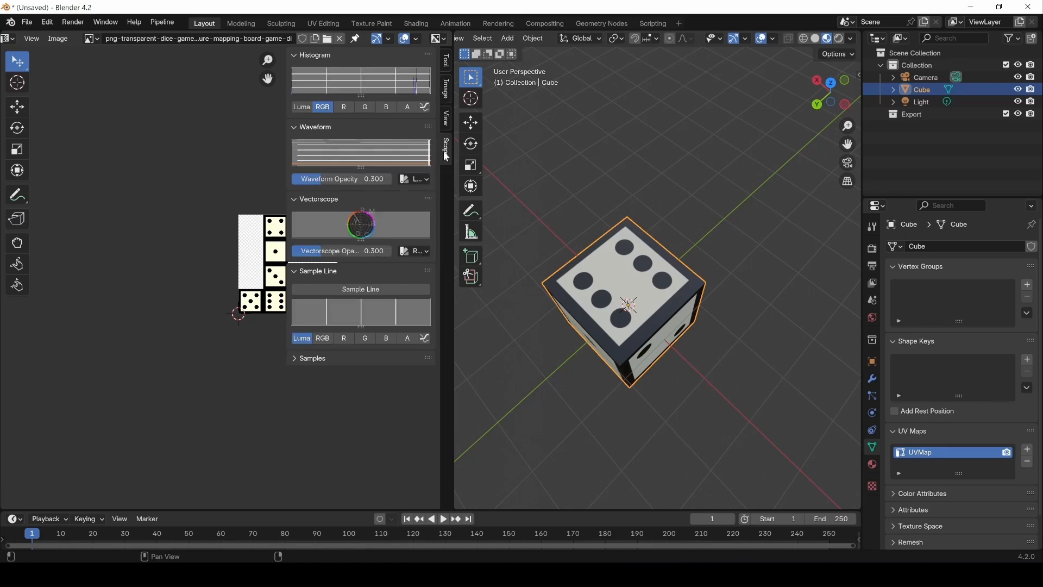
pyautogui.click(447, 122)
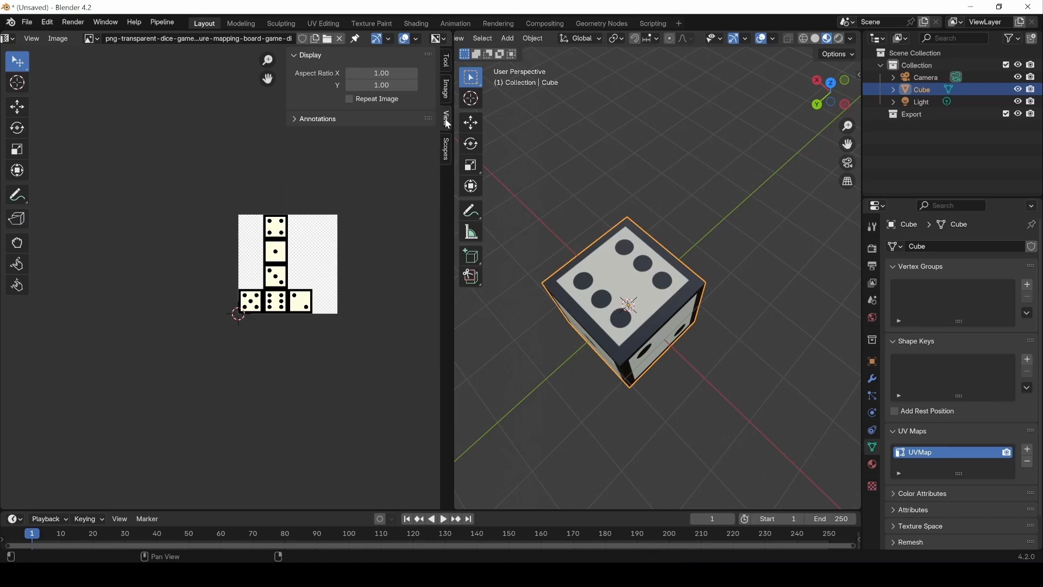
pyautogui.click(367, 101)
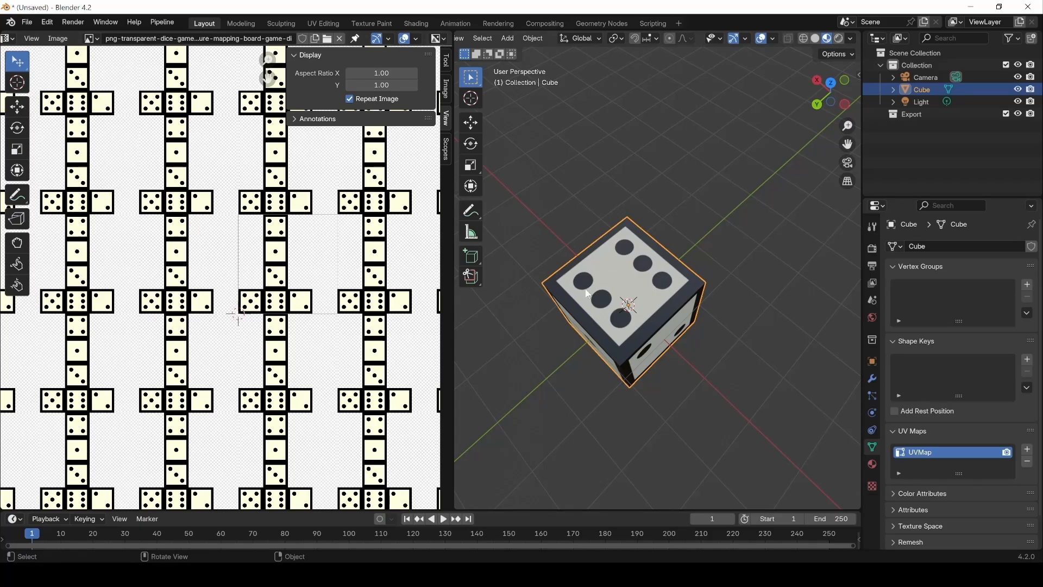
pyautogui.press('Tab')
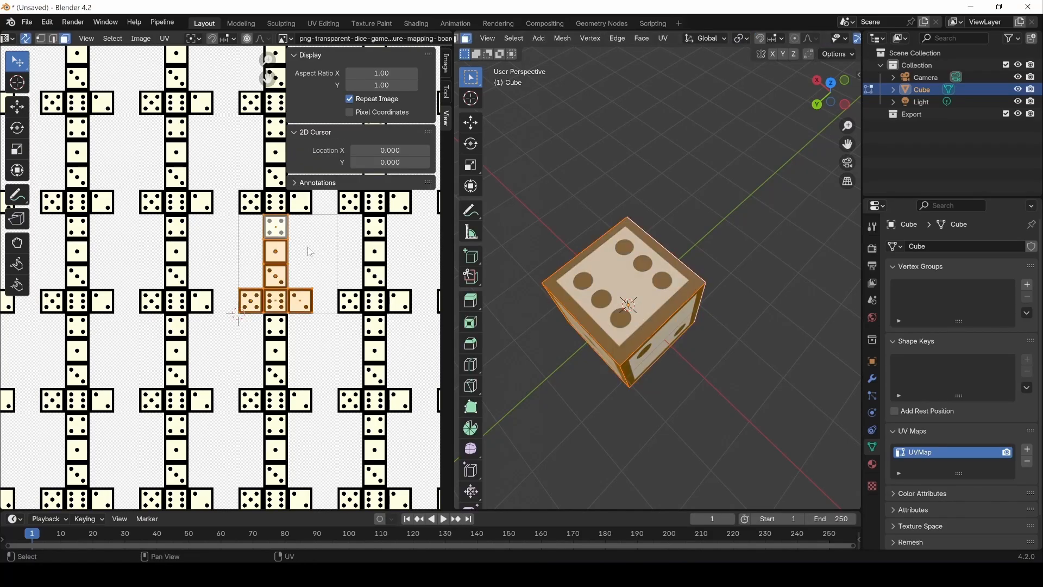
# Step: Try enlarging all the cube's UVs so they cover several copies of the repeated dice image, and undo the scaling
pyautogui.scroll(-10, 310, 251)
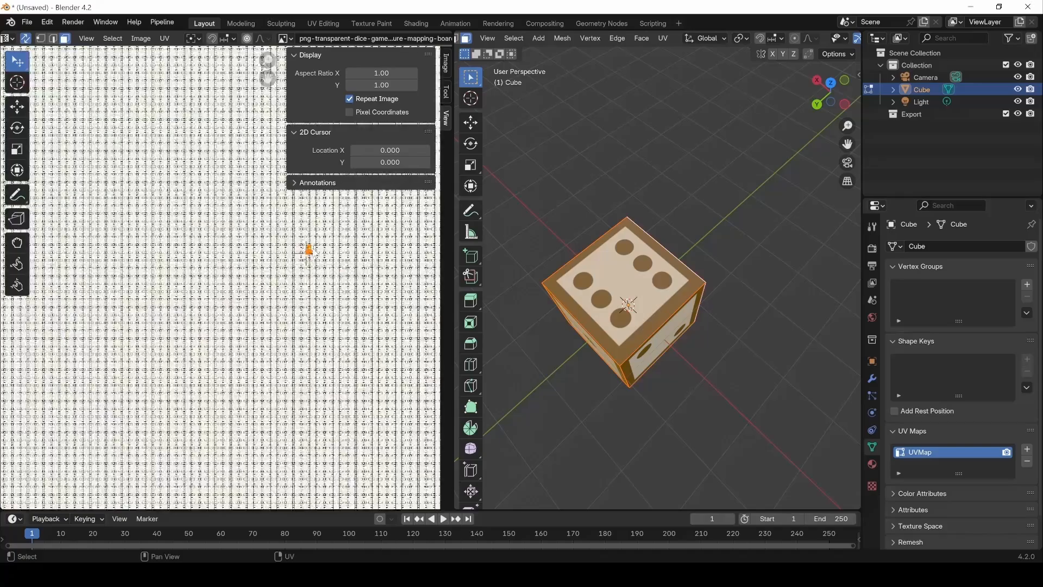
pyautogui.scroll(10, 314, 252)
pyautogui.press('s')
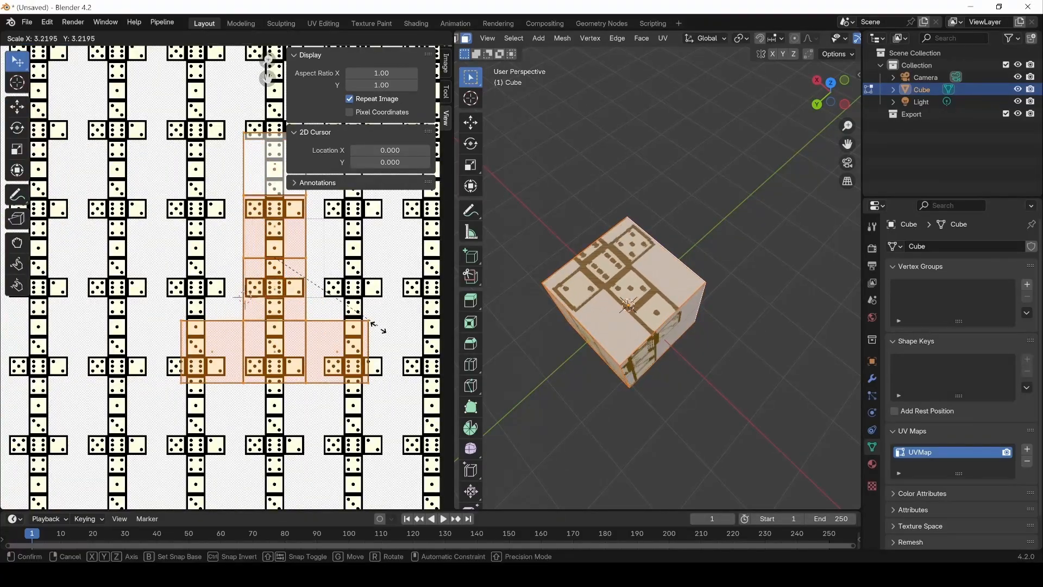
pyautogui.click(391, 362)
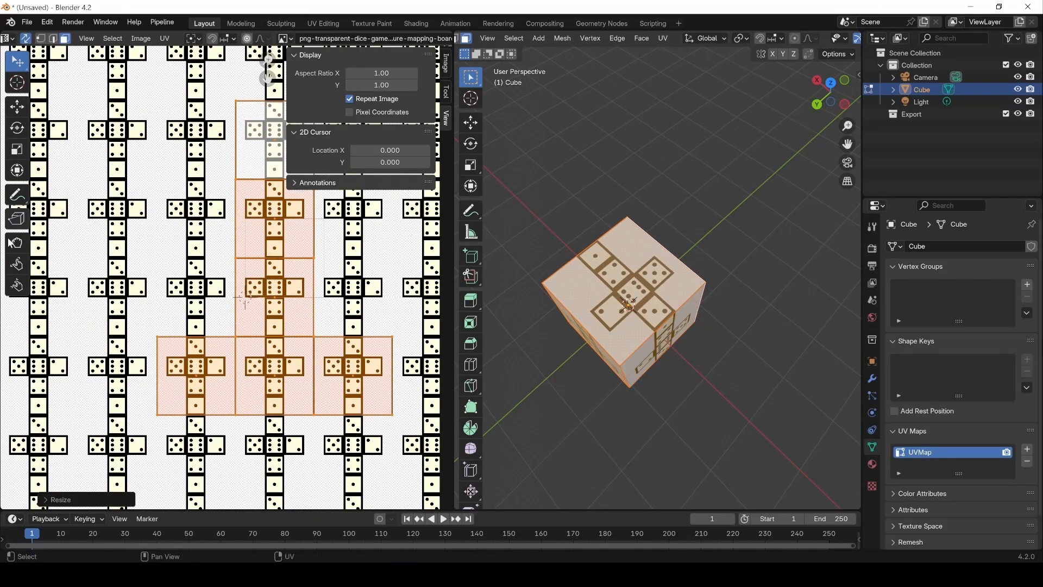
pyautogui.hotkey('ctrl', 'z')
# Step: Turn off Repeat Image in the image editor's display settings
pyautogui.scroll(3, 262, 278)
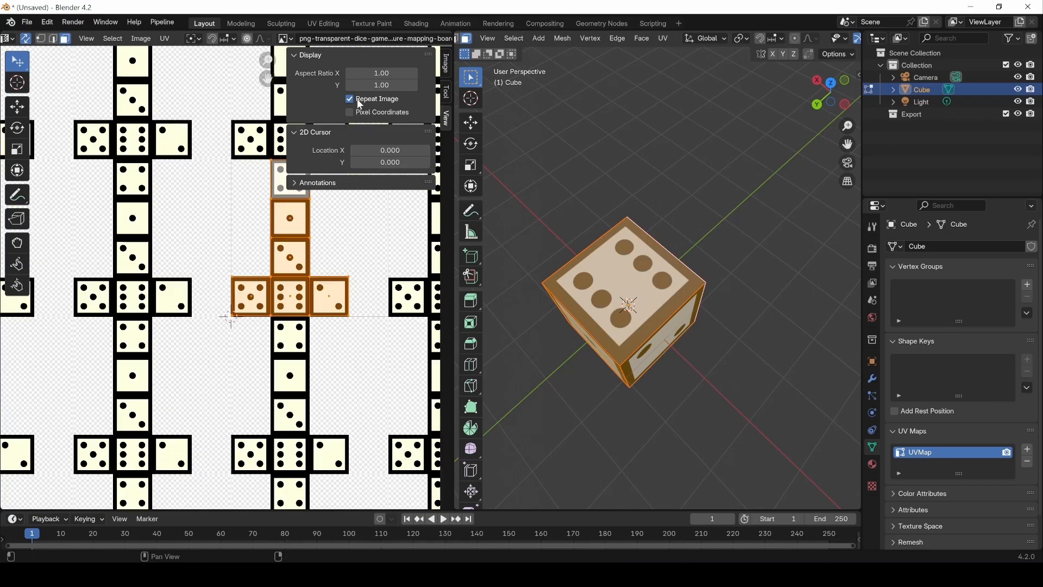
pyautogui.click(360, 101)
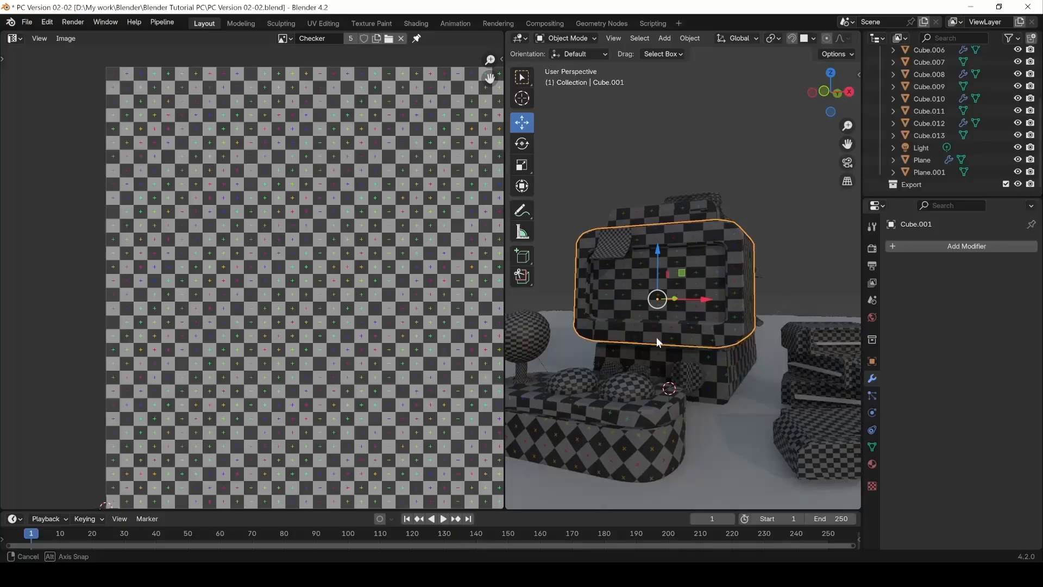
# Step: Put the checkered Cube.001 into Edit Mode and view the Generated Type options for a new image without creating one
pyautogui.moveTo(656, 337); pyautogui.dragTo(712, 284, button='middle')
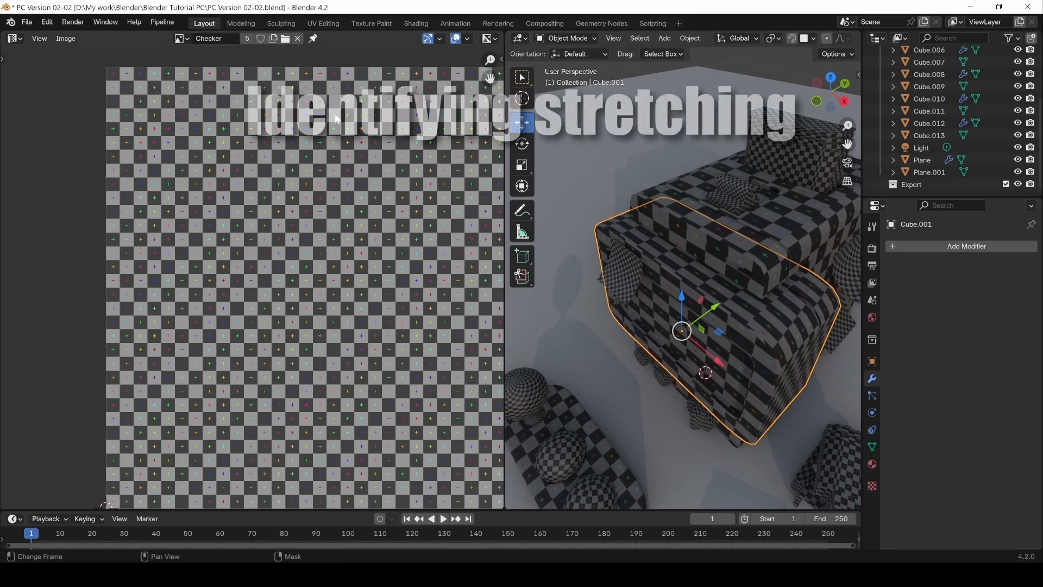
pyautogui.press('Tab')
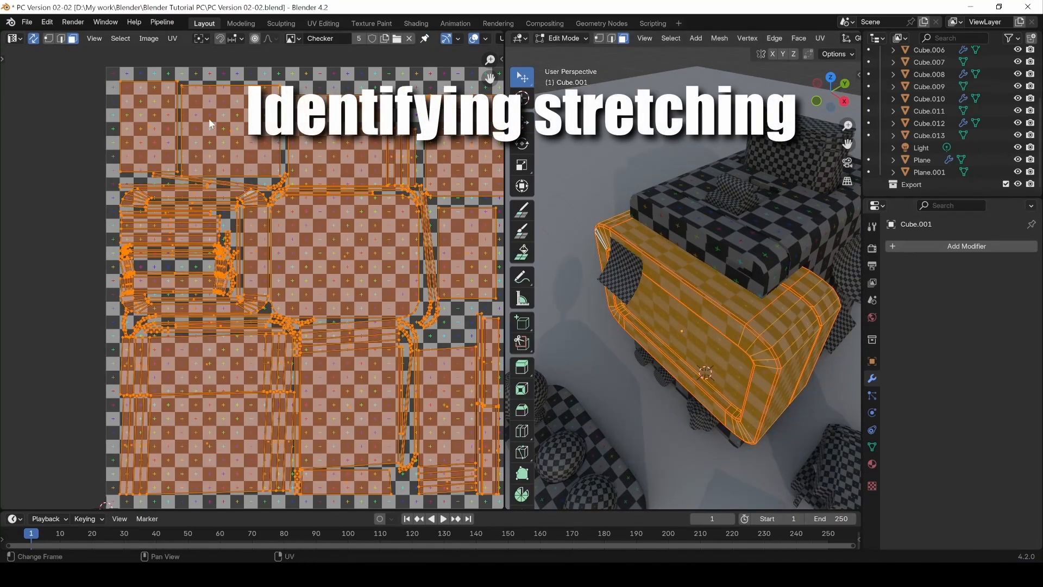
pyautogui.click(149, 39)
pyautogui.click(162, 53)
pyautogui.click(223, 125)
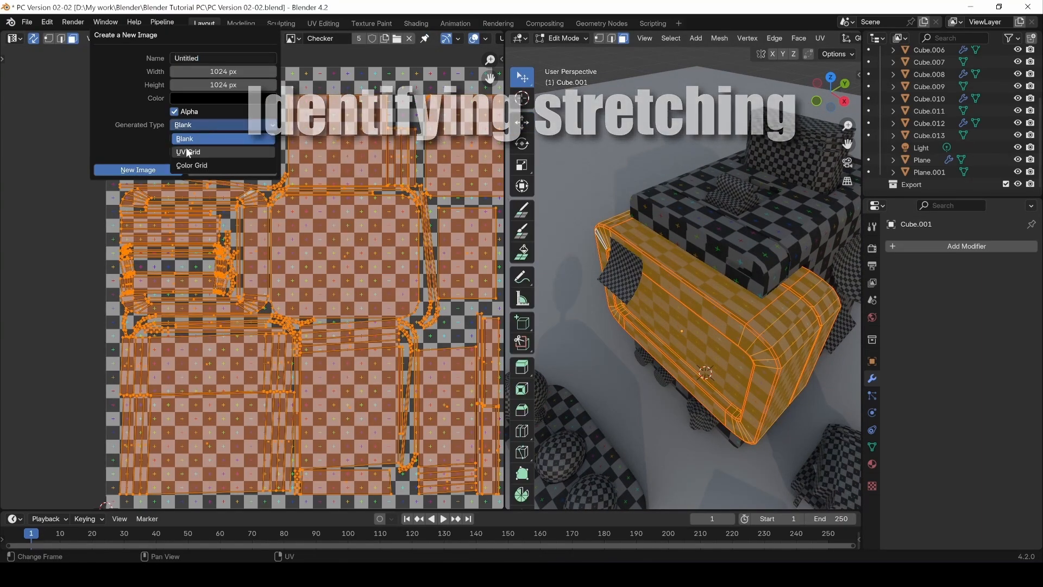
pyautogui.click(243, 170)
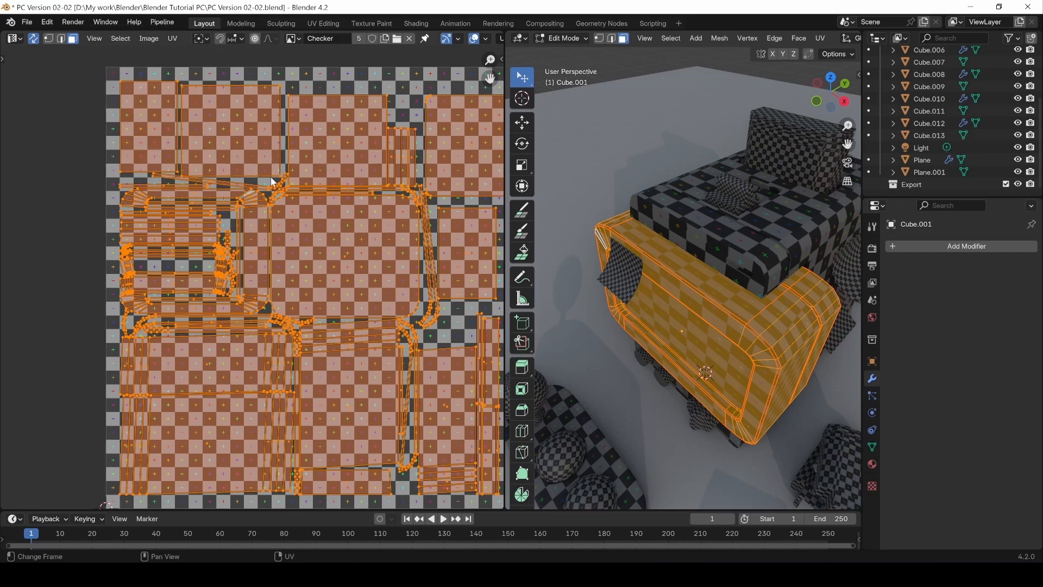
# Step: Select faces on the top and the rounded corner of Cube.001 to compare checker stretching with their UV shapes
pyautogui.click(713, 318)
pyautogui.click(739, 307)
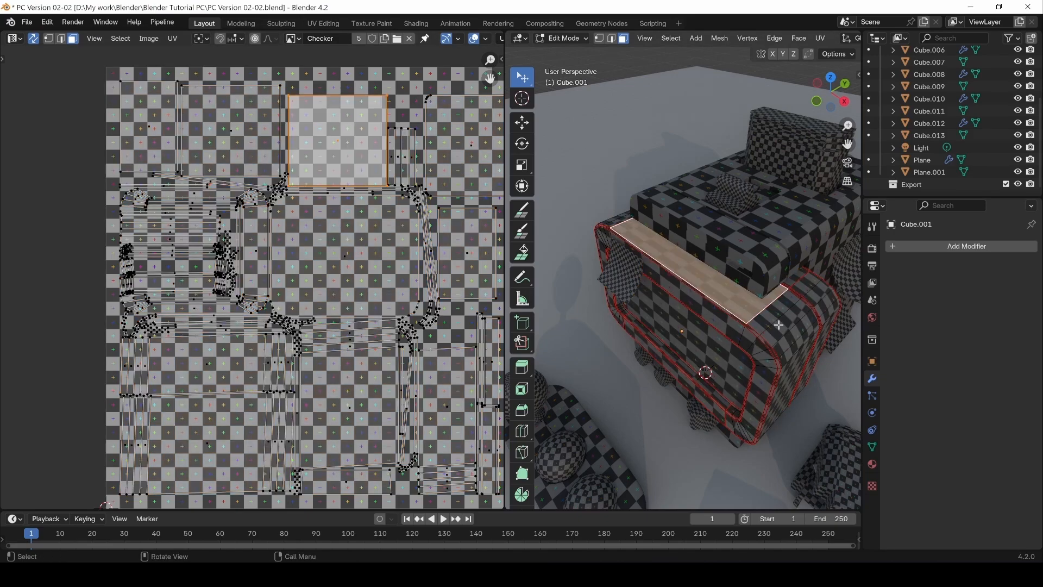
pyautogui.click(793, 321)
pyautogui.scroll(-4, 363, 302)
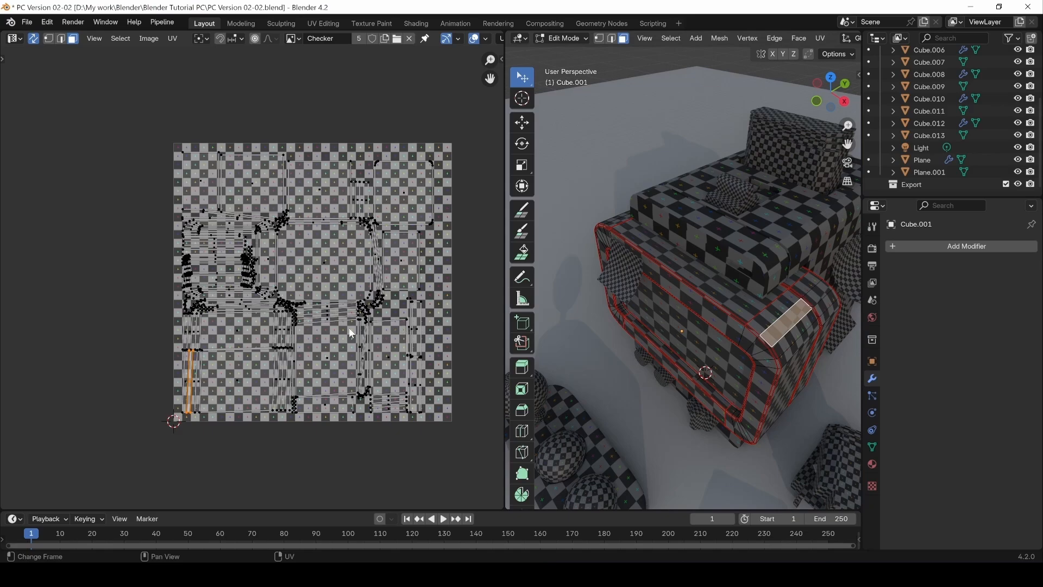
# Step: Deselect the faces and enable the UV Stretch overlay in Area mode for the UV editor
pyautogui.click(481, 188)
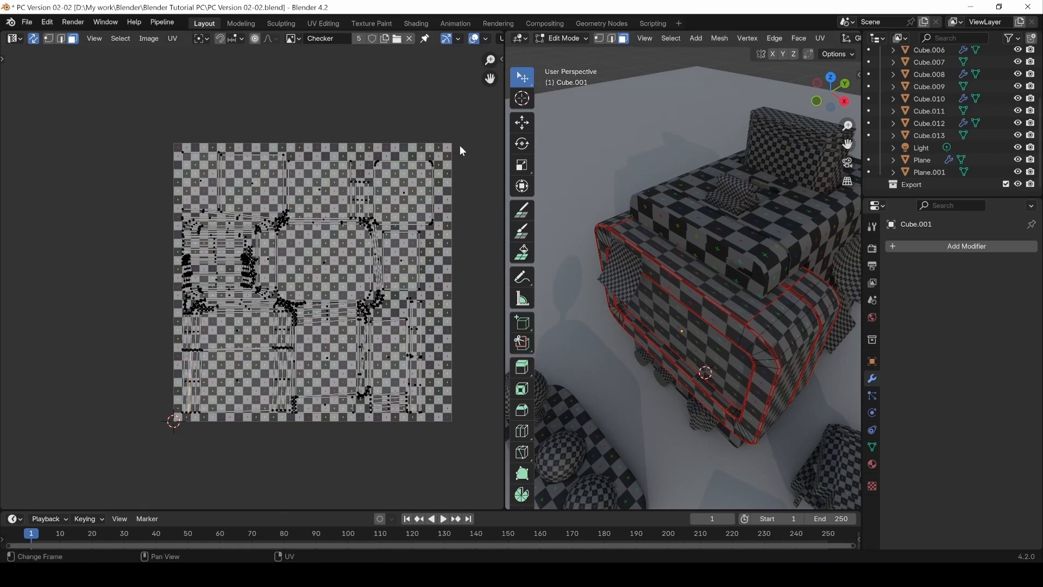
pyautogui.click(486, 38)
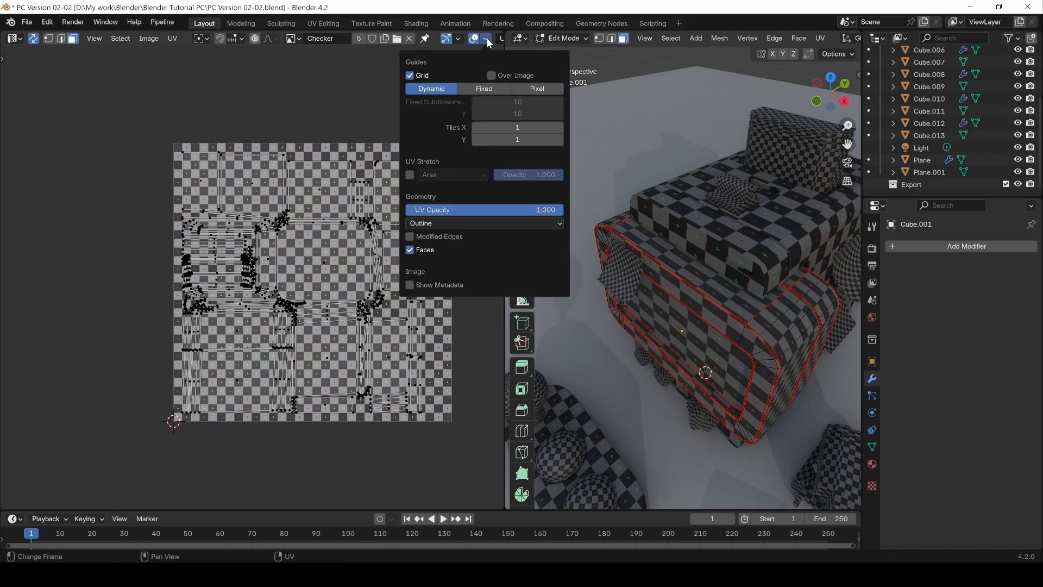
pyautogui.click(410, 175)
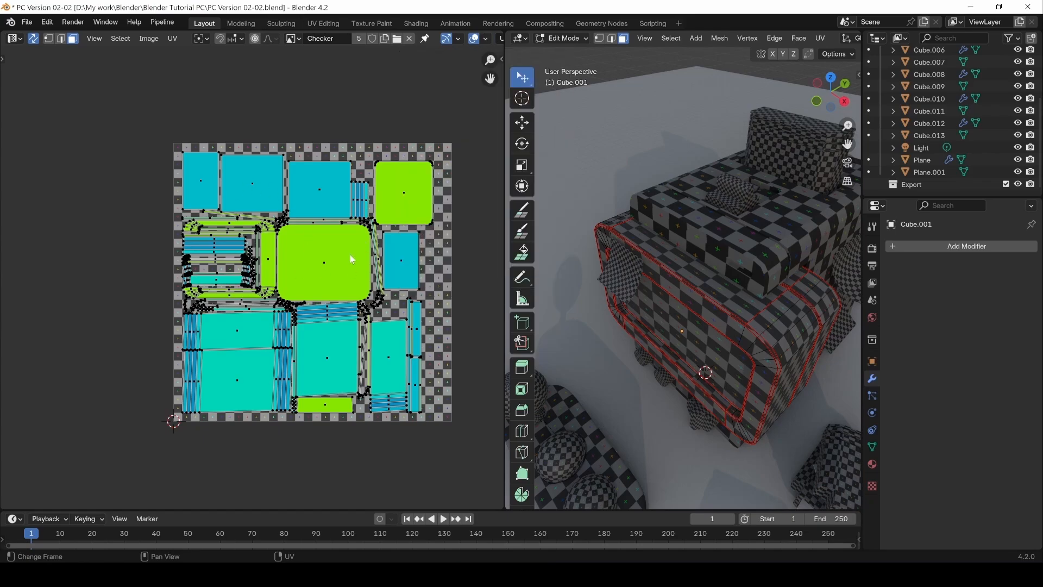
# Step: Select several differently coloured UV faces and matching mesh faces of Cube.001 to examine their stretching
pyautogui.click(317, 193)
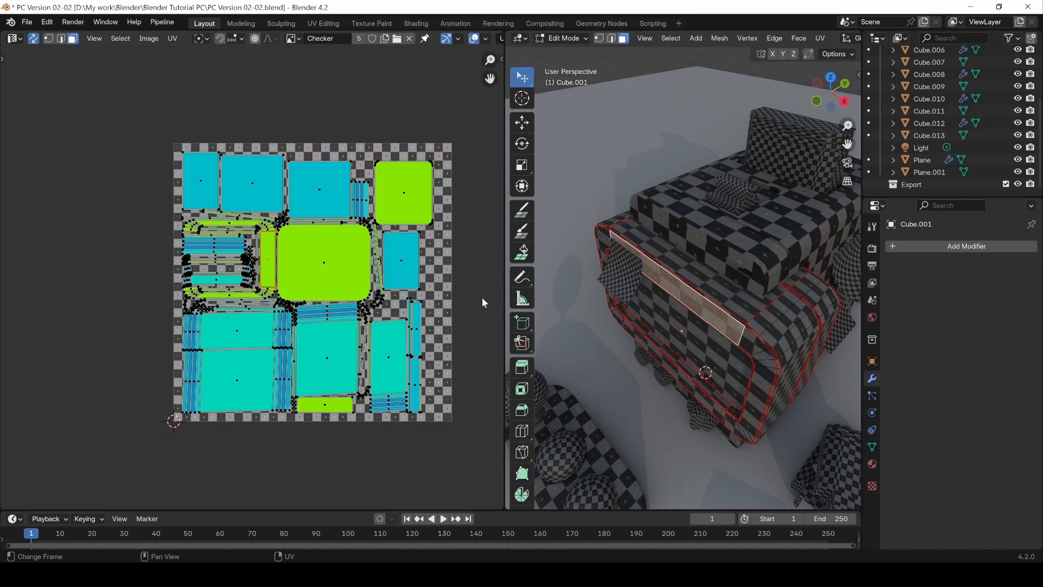
pyautogui.click(728, 365)
pyautogui.click(326, 266)
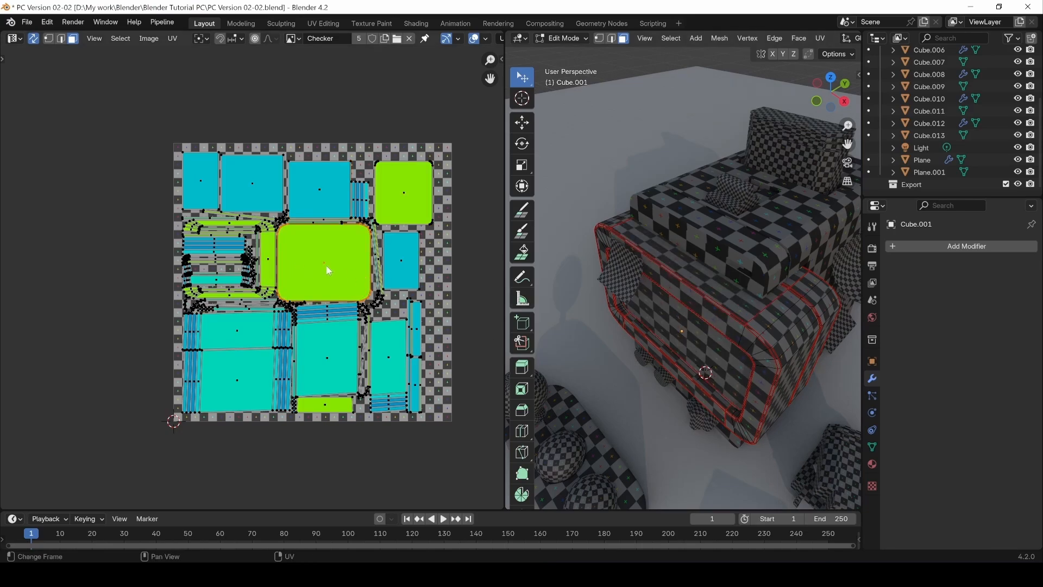
pyautogui.click(242, 322)
pyautogui.click(241, 367)
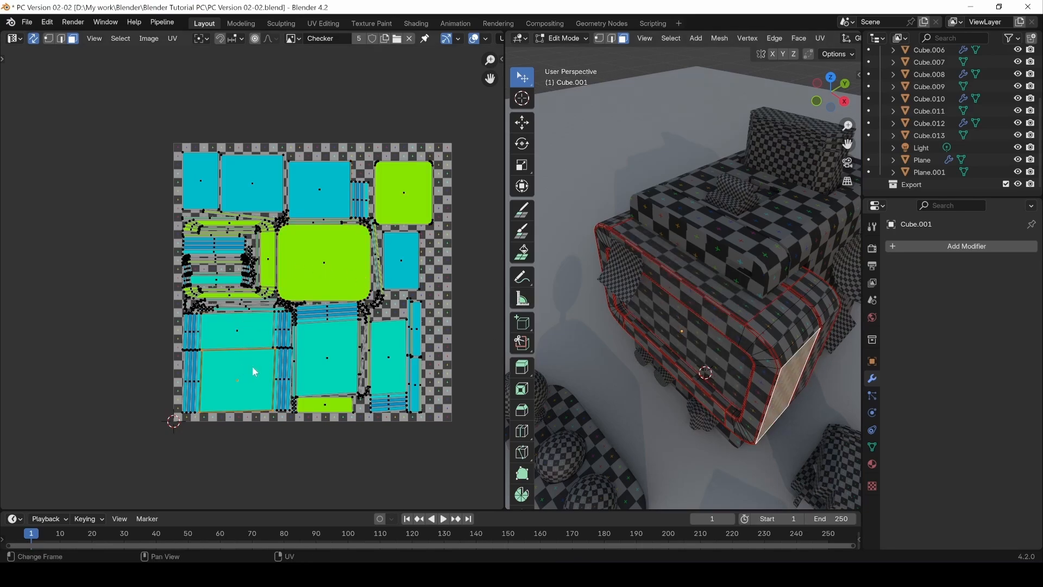
pyautogui.click(786, 327)
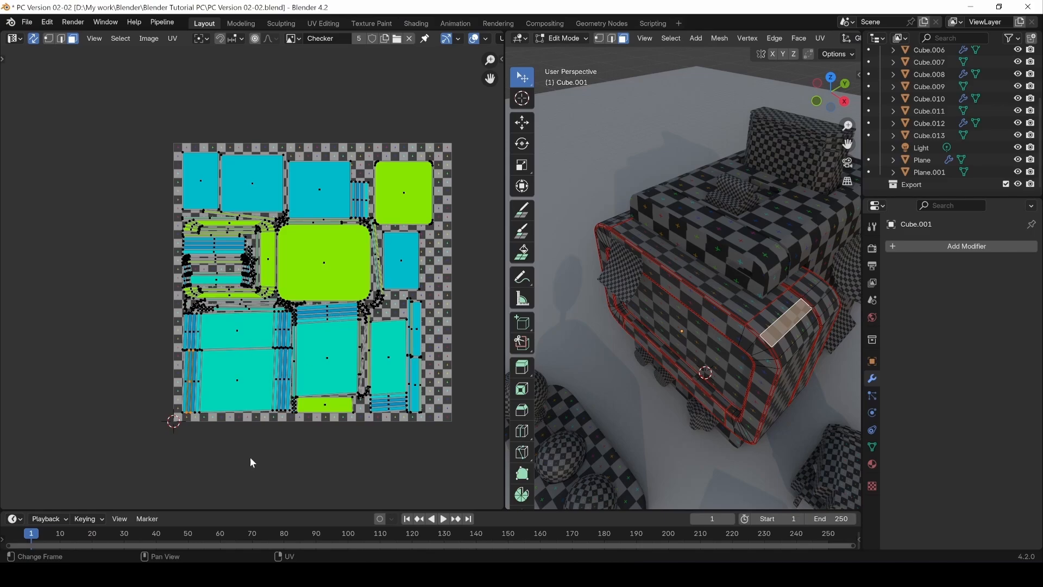
# Step: Return to Object Mode and apply the scale of Cube.001
pyautogui.press('Tab')
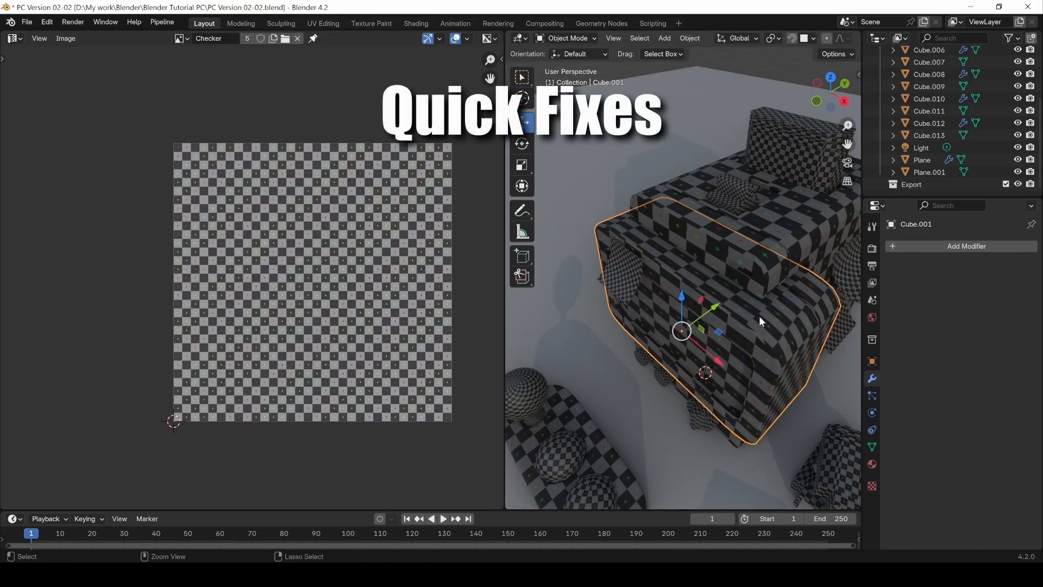
pyautogui.hotkey('ctrl', 'a')
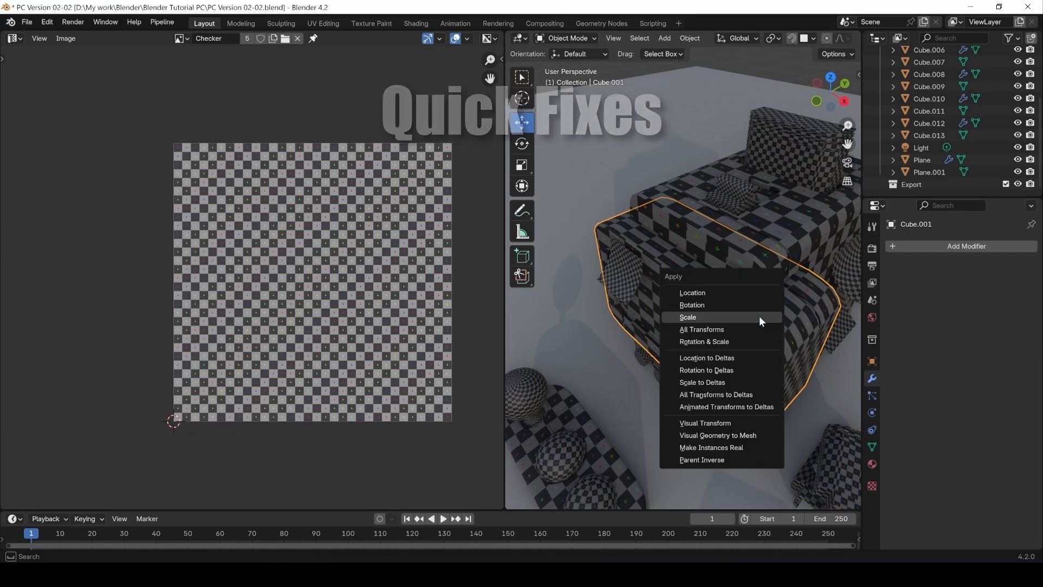
pyautogui.click(759, 318)
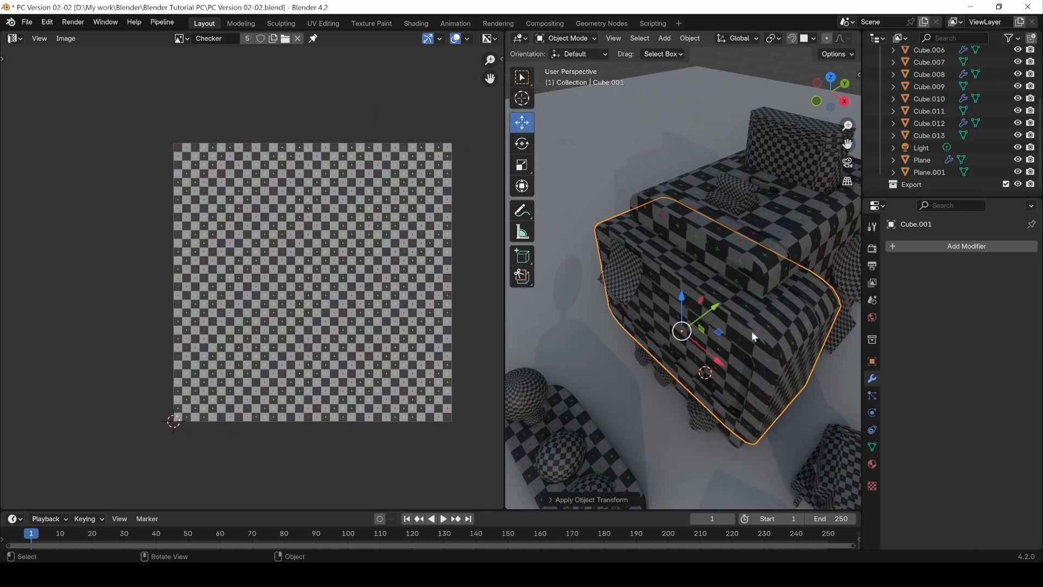
# Step: Unwrap all faces of Cube.001, inspect the checker pattern from another angle, and undo the unwrap
pyautogui.press('Tab')
pyautogui.press('u')
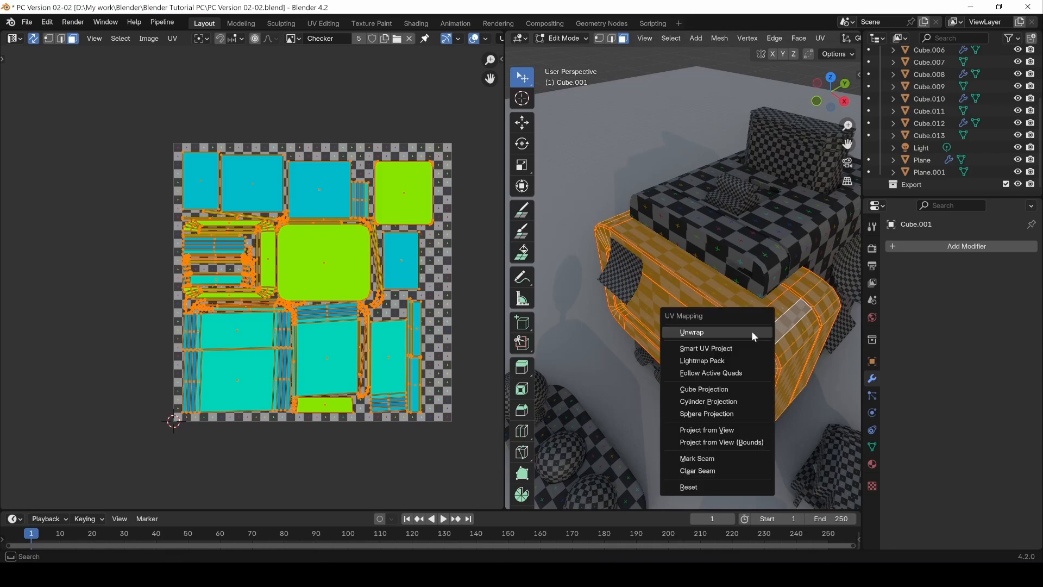
pyautogui.click(754, 333)
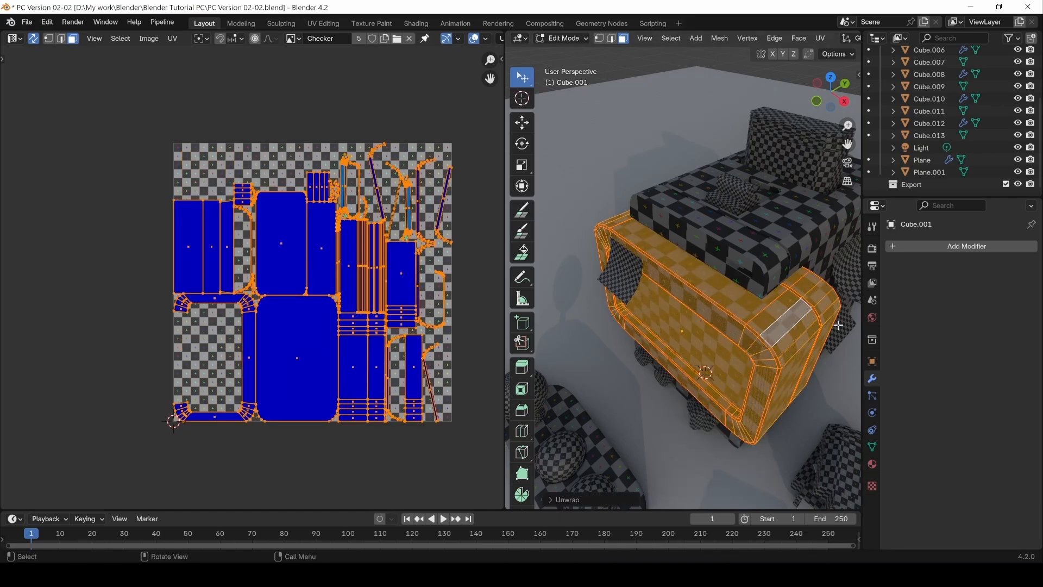
pyautogui.hotkey('alt', 'a')
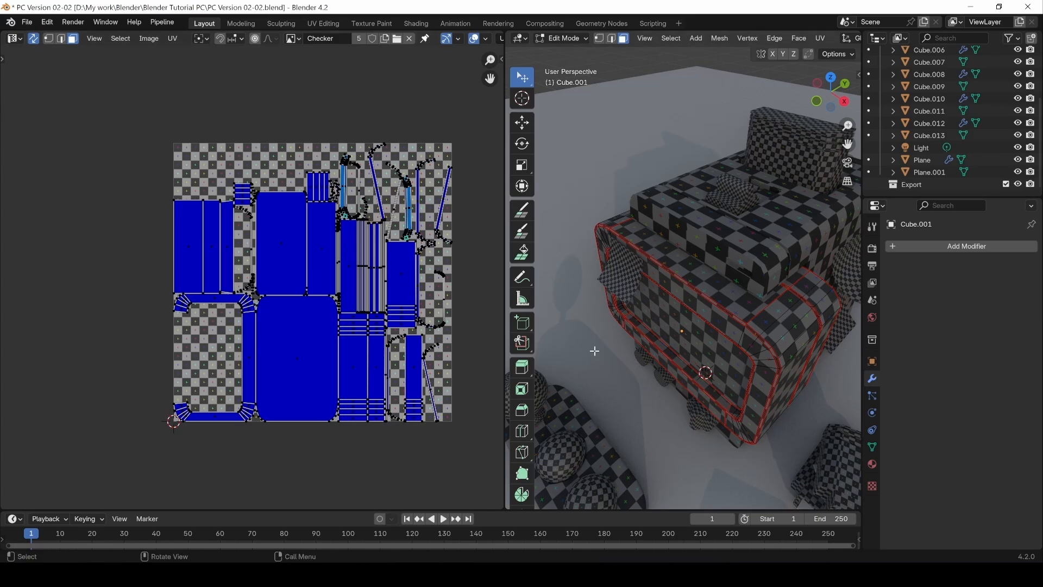
pyautogui.moveTo(596, 349); pyautogui.dragTo(727, 311, button='middle')
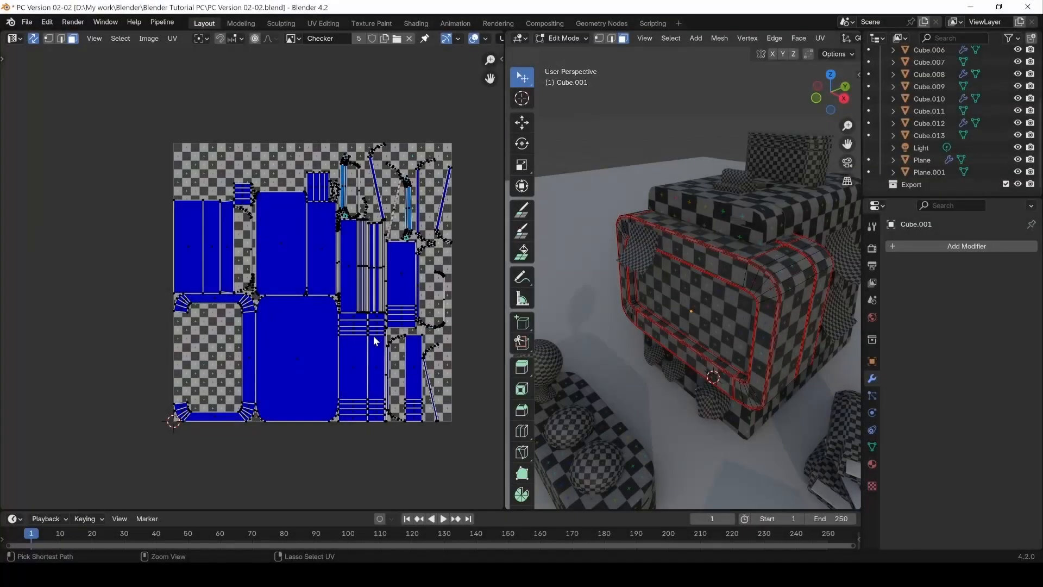
pyautogui.press('a')
pyautogui.hotkey('ctrl', 'a')
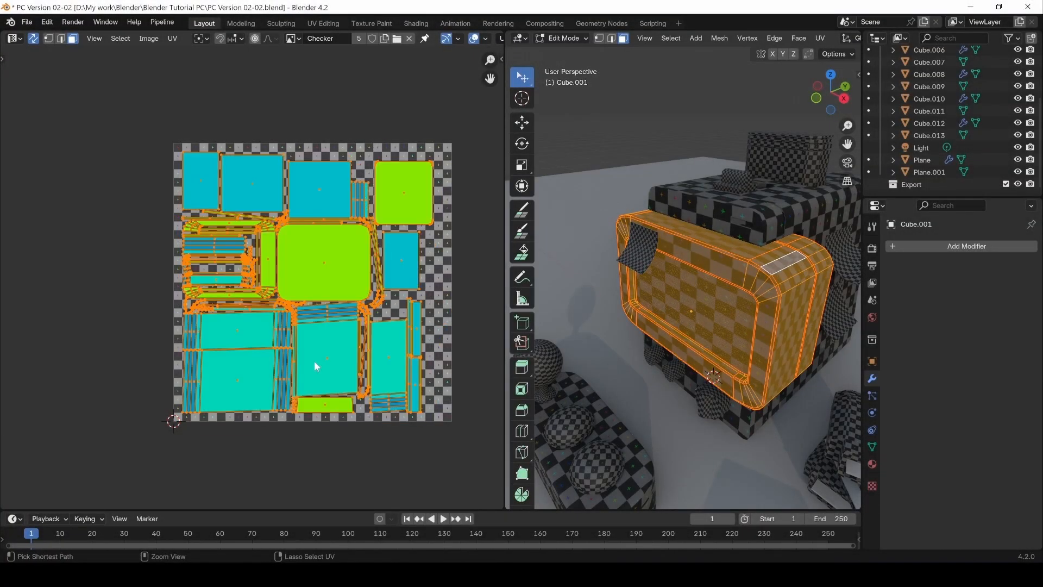
# Step: Select the large rounded UV face in the middle of the layout and scale it uniformly
pyautogui.click(325, 270)
pyautogui.press('s')
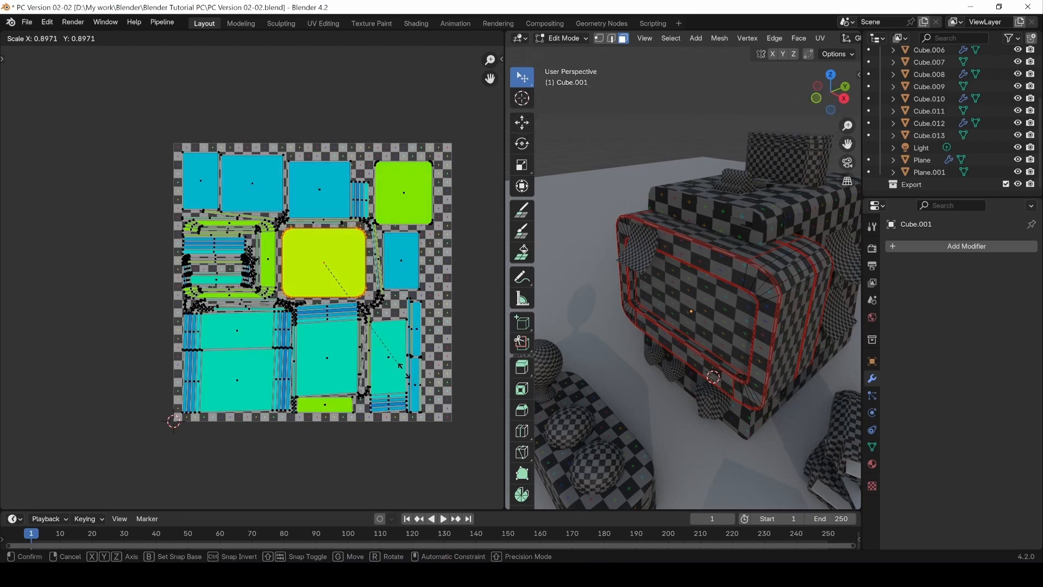
pyautogui.click(472, 446)
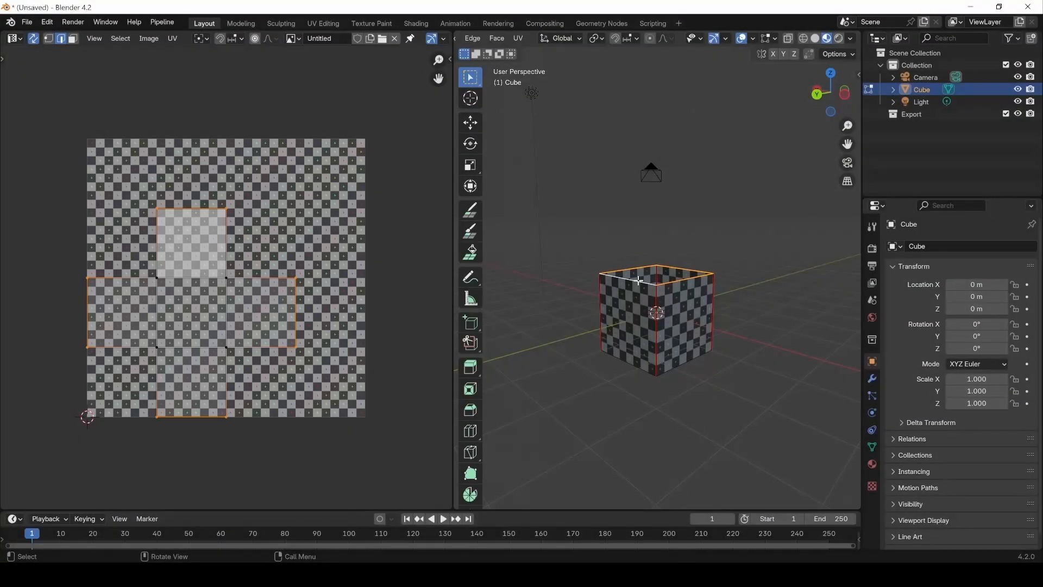
# Step: Try raising the cube's top edges by about 3.4 m along Z without UV correction, and undo the move
pyautogui.press('g')
pyautogui.press('z')
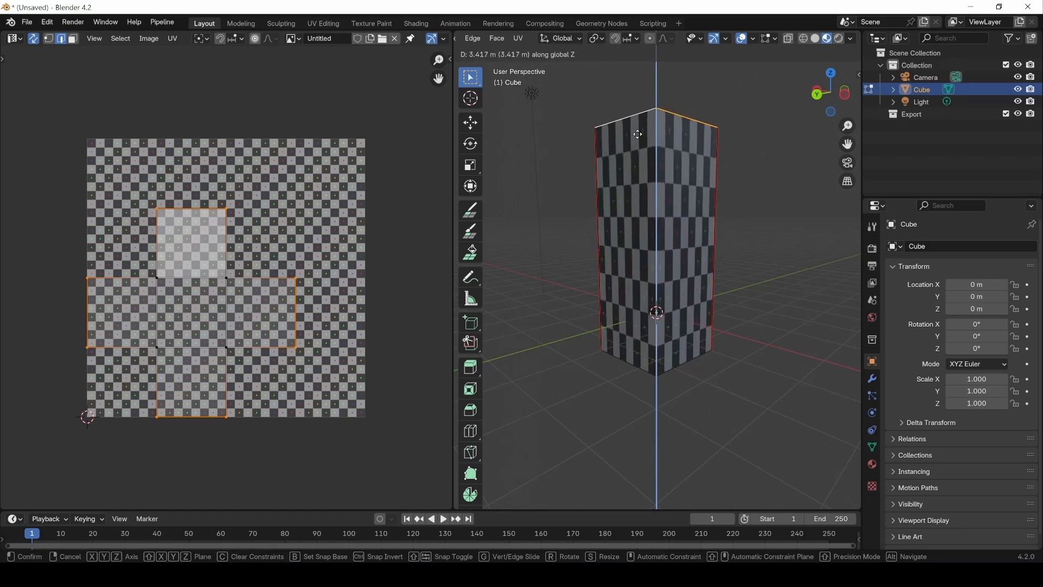
pyautogui.click(736, 170)
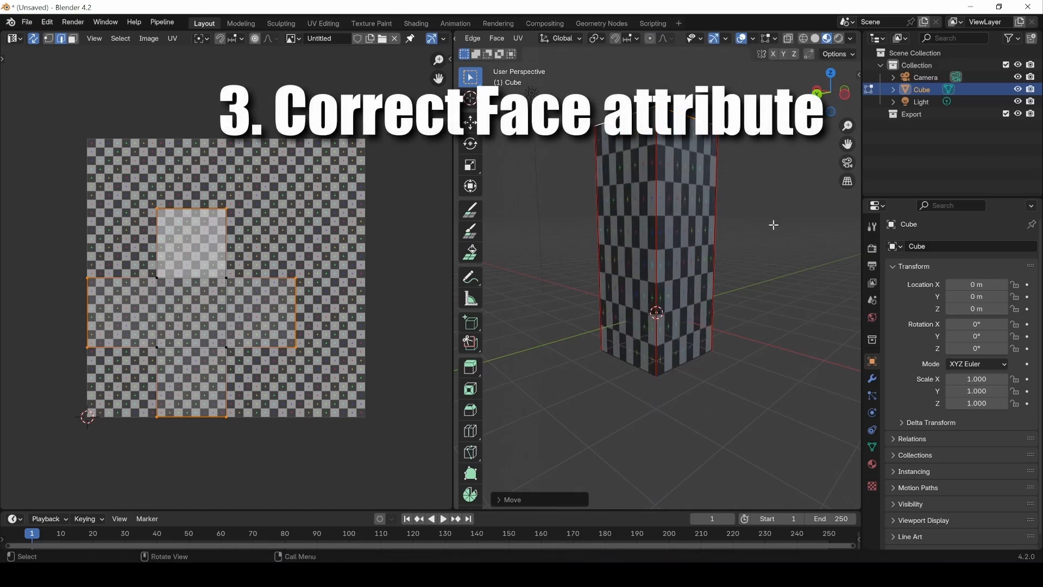
pyautogui.hotkey('ctrl', 'z')
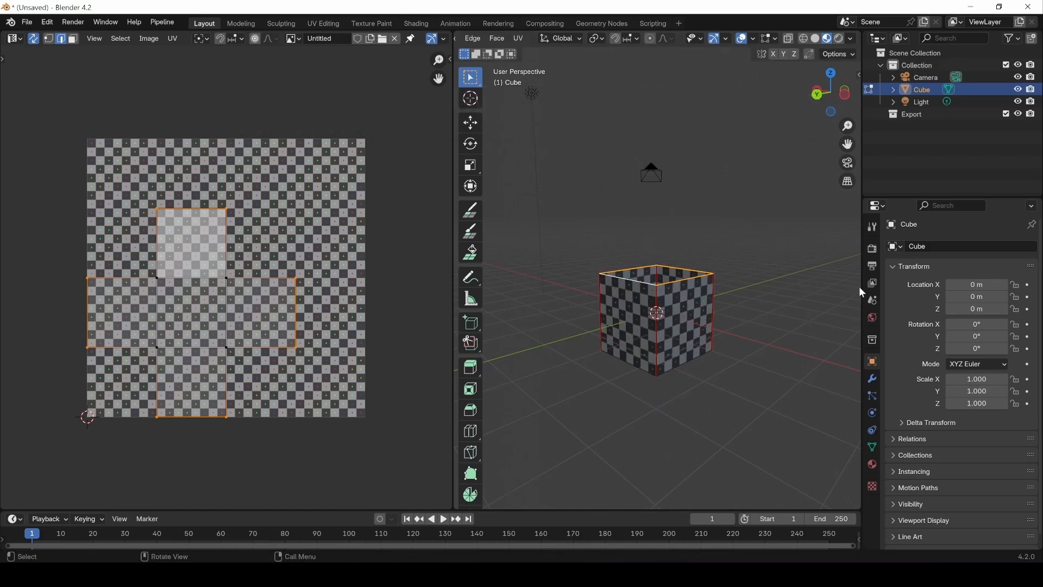
# Step: Enable Correct Face Attributes in the active tool's transform options
pyautogui.click(873, 227)
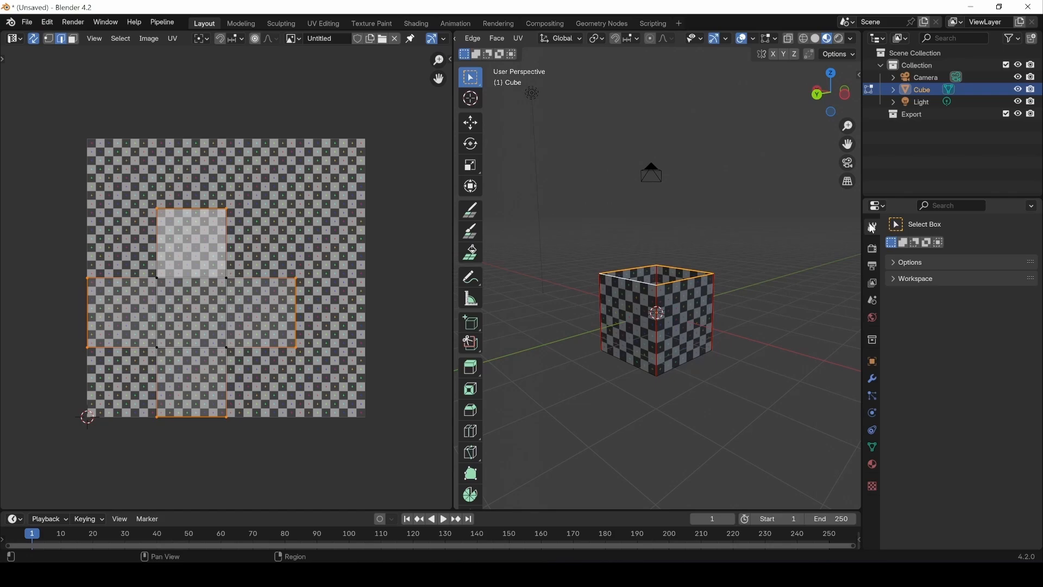
pyautogui.click(903, 267)
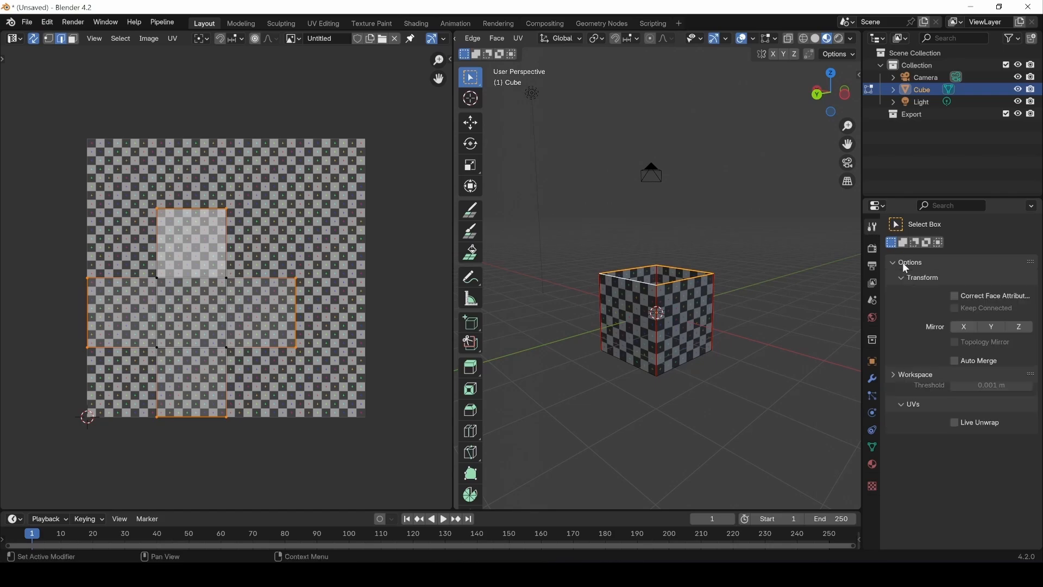
pyautogui.click(956, 297)
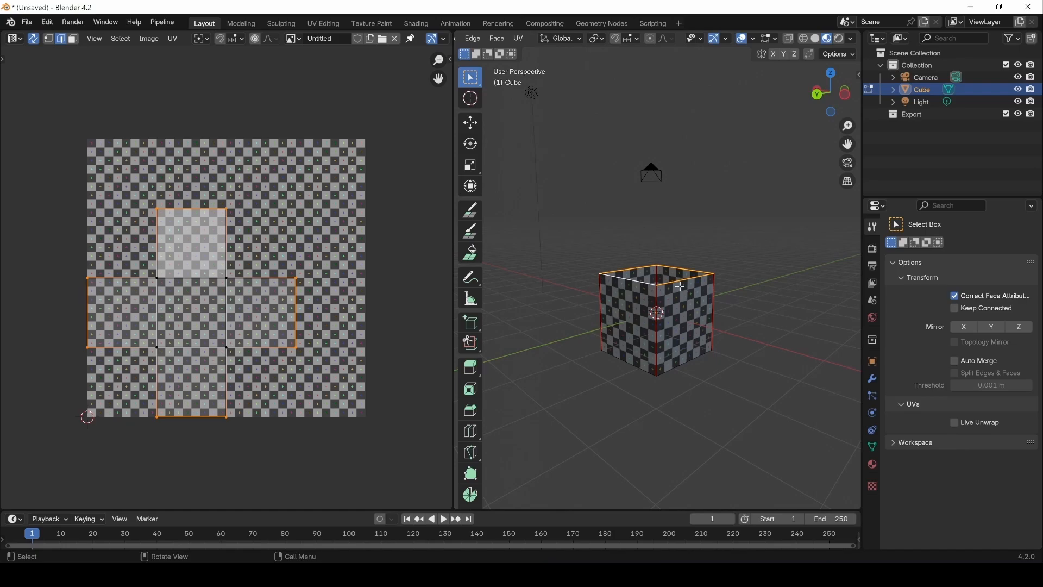
# Step: Try raising the cube's open top edges along Z with Correct Face Attributes enabled, and undo the move
pyautogui.press('g')
pyautogui.press('z')
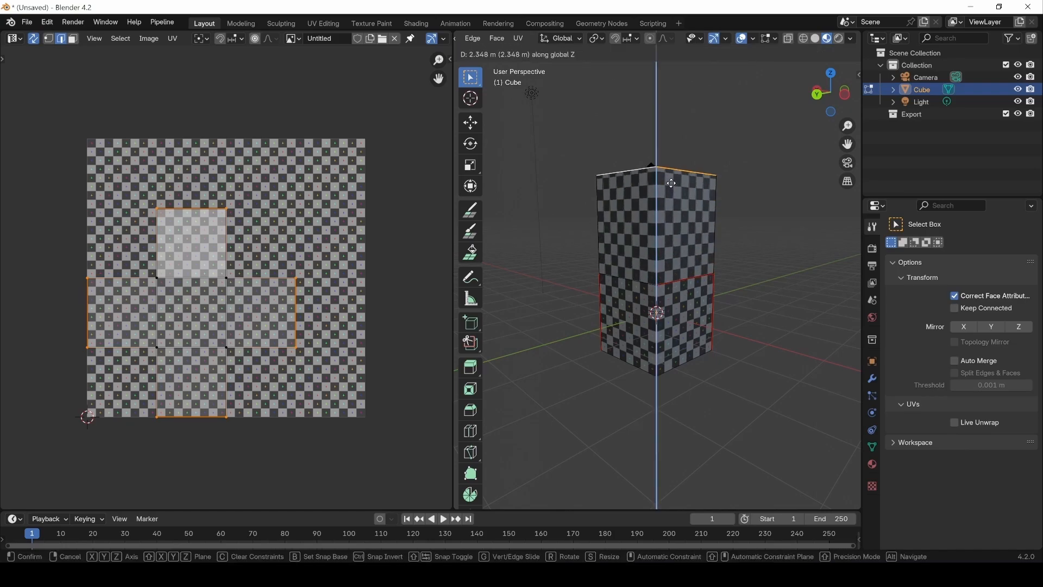
pyautogui.click(666, 131)
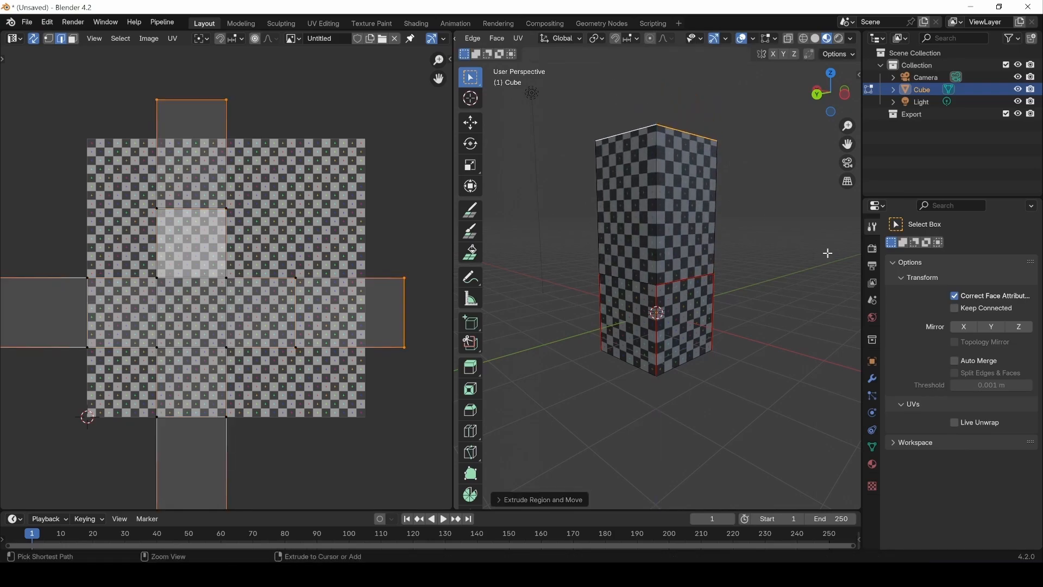
pyautogui.hotkey('ctrl', 'z')
pyautogui.hotkey('ctrl', 'z')
# Step: Raise the cube's open top edges along Z with Correct Face Attributes off to form a tall column
pyautogui.press('g')
pyautogui.press('z')
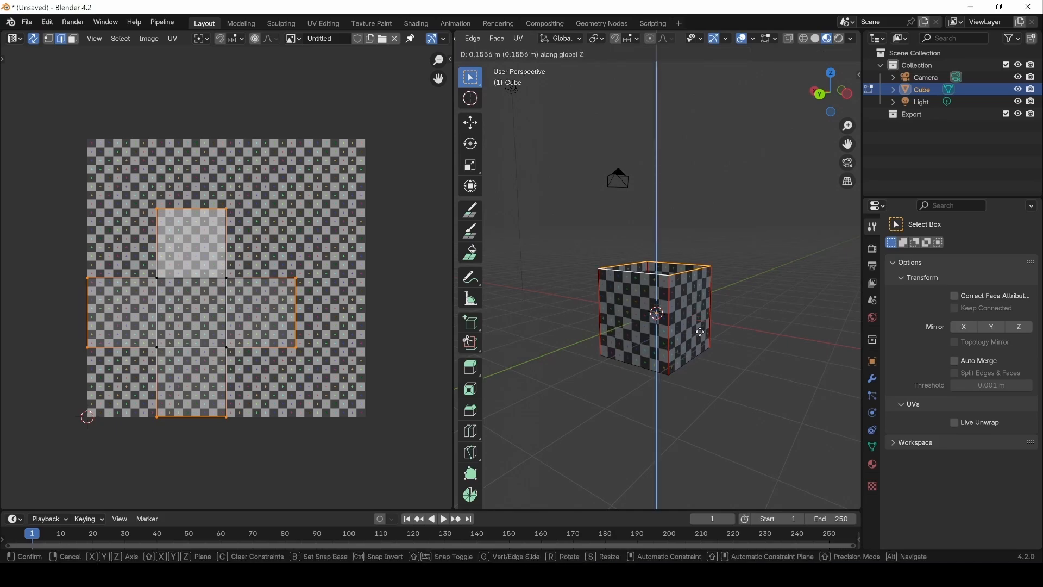
pyautogui.click(673, 321)
# Step: Add seven evenly spaced horizontal loop cuts around the tall column, keeping them centred
pyautogui.hotkey('ctrl', 'r')
pyautogui.scroll(6, 663, 298)
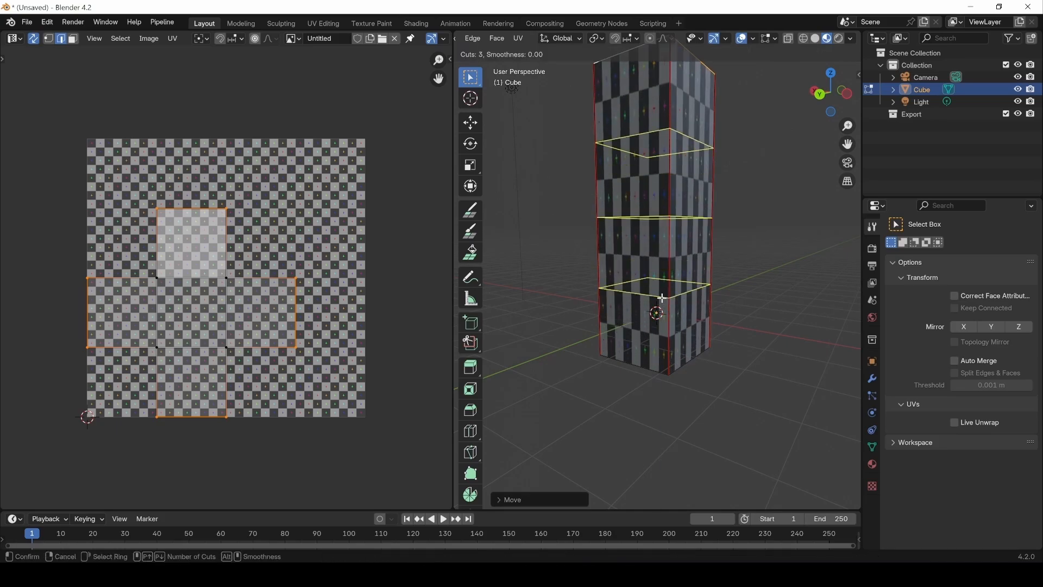
pyautogui.click(662, 297)
pyautogui.rightClick(664, 299)
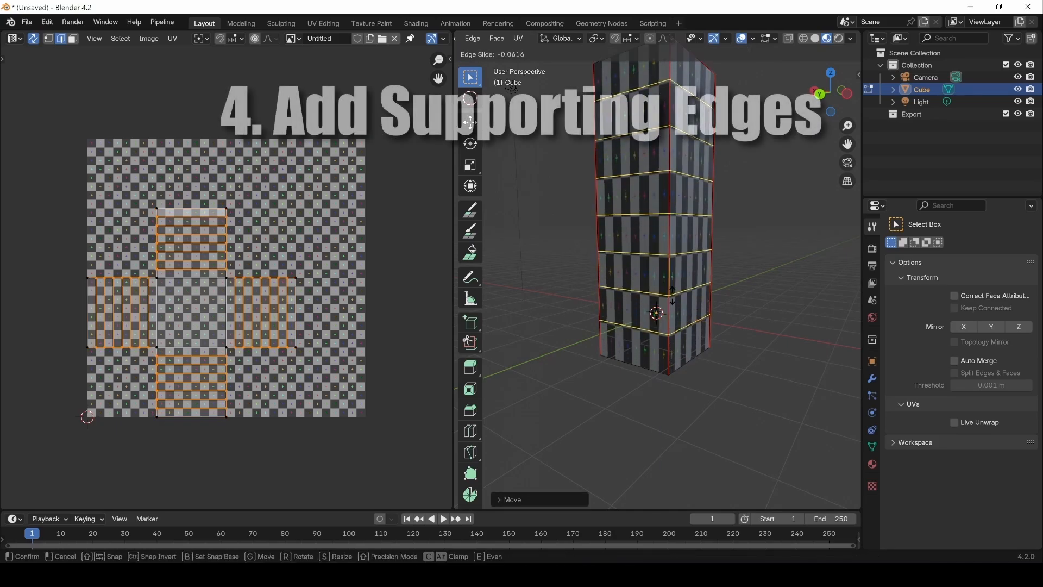
# Step: Unwrap all faces of the subdivided column and inspect its checker pattern from another angle
pyautogui.press('a')
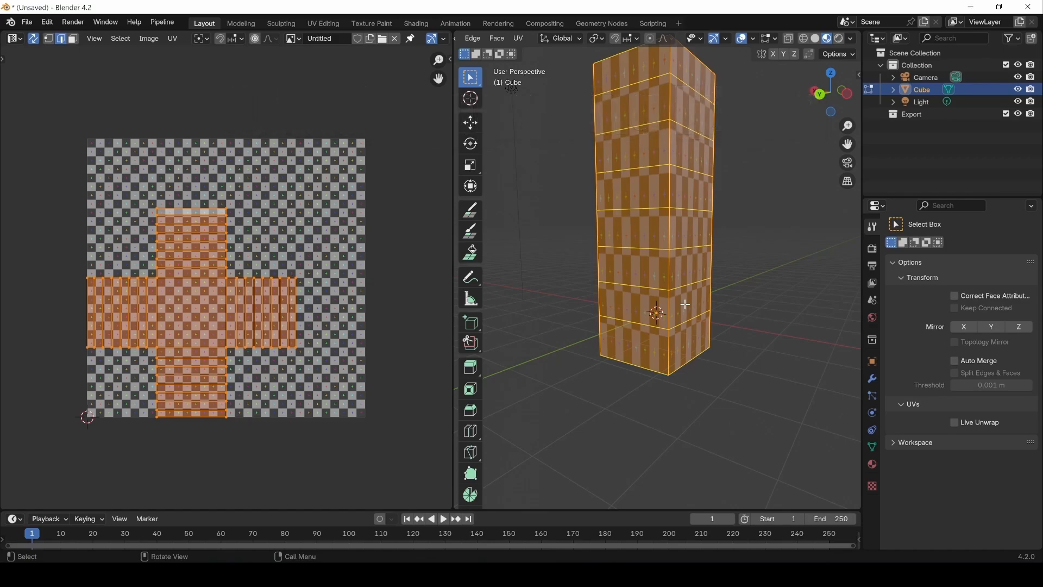
pyautogui.press('u')
pyautogui.click(685, 302)
pyautogui.hotkey('alt', 'a')
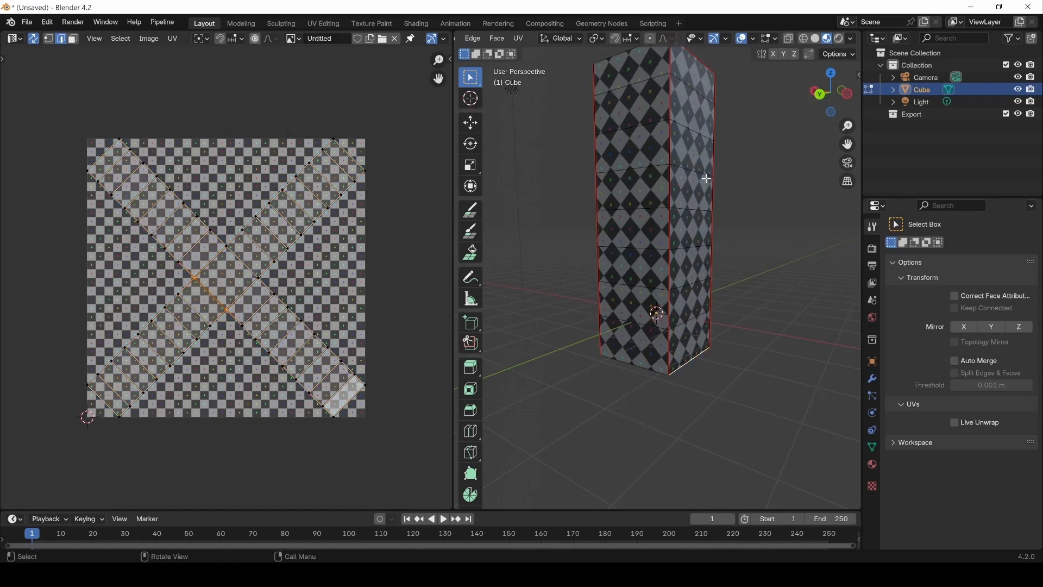
pyautogui.moveTo(741, 227); pyautogui.dragTo(717, 227, button='middle')
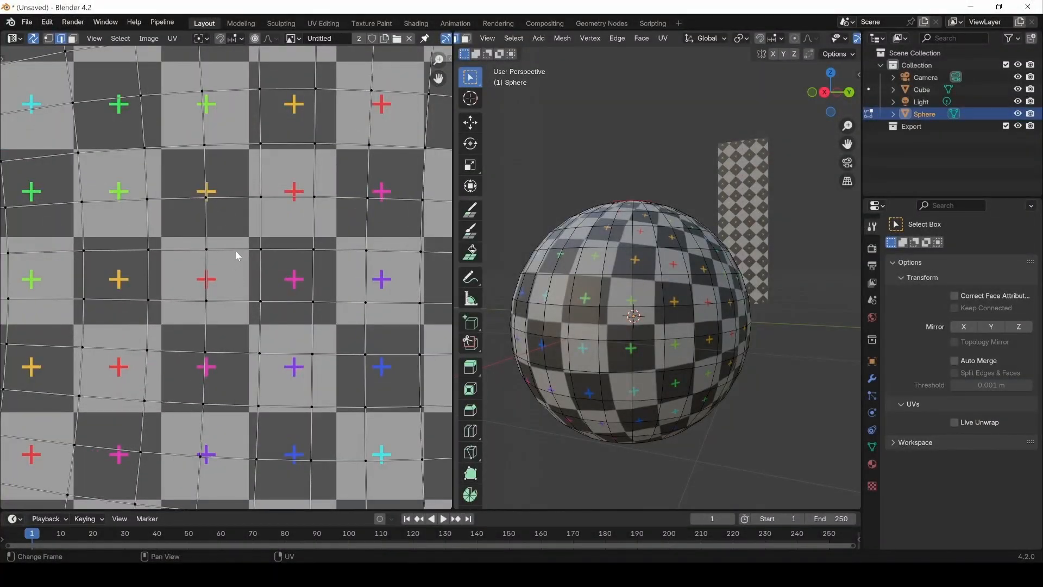
# Step: Straighten the upper edge of the sphere's central UV quad by scaling it to 0 along Y, undoing a trial scale along X
pyautogui.click(236, 250)
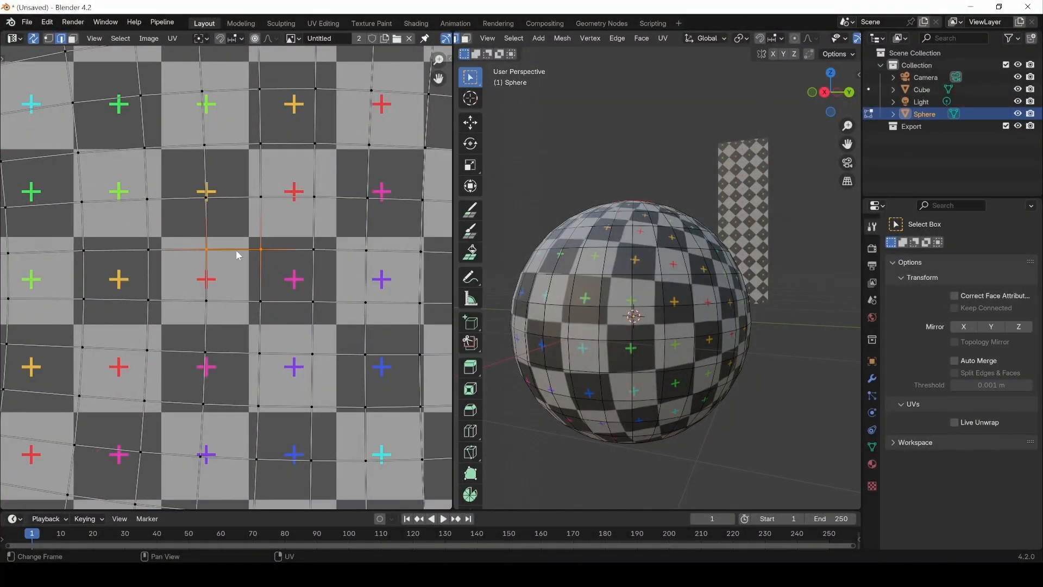
pyautogui.write('sx')
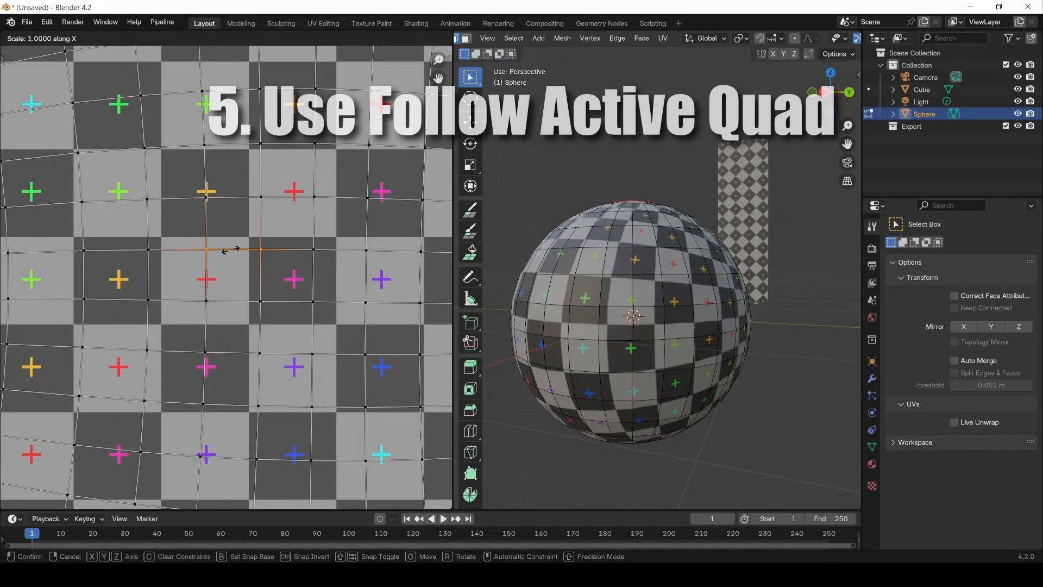
pyautogui.write('0')
pyautogui.press('Return')
pyautogui.hotkey('ctrl', 'z')
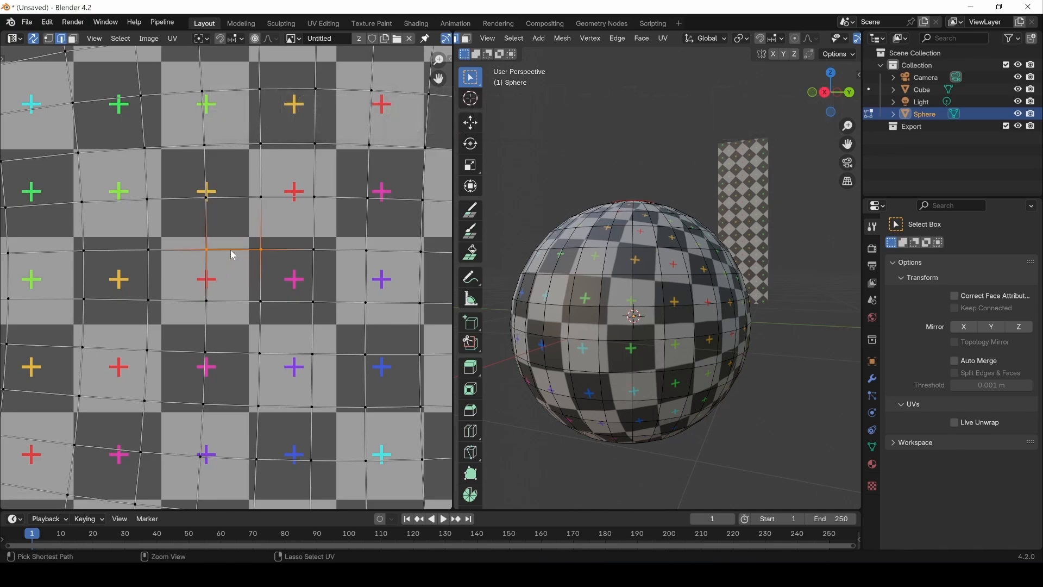
pyautogui.write('sy0')
pyautogui.press('Return')
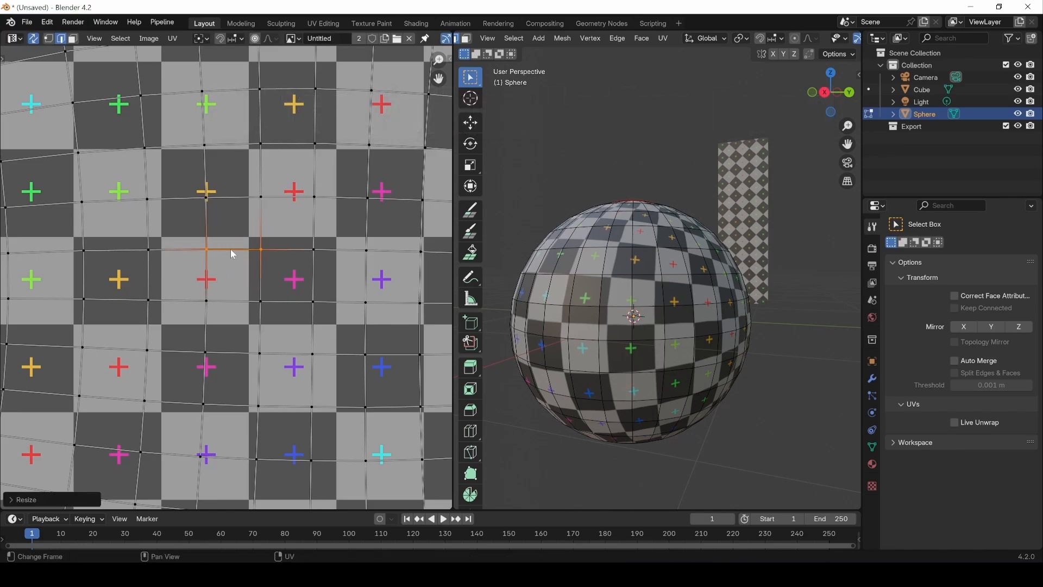
# Step: Straighten the lower edge of the central UV quad by scaling it to 0 along Y, and scale its left edge
pyautogui.click(235, 302)
pyautogui.write('sy')
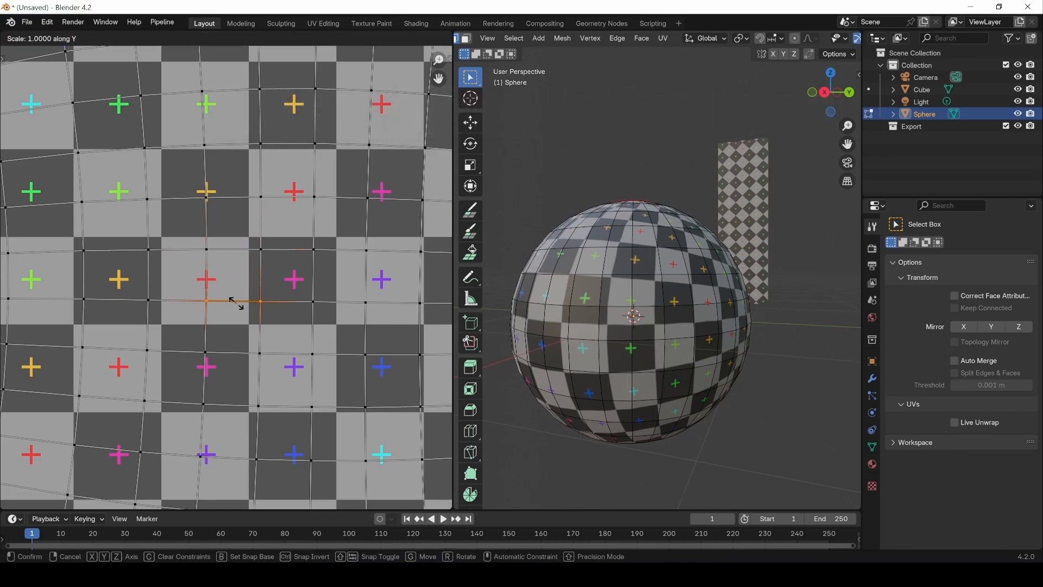
pyautogui.write('0')
pyautogui.press('Return')
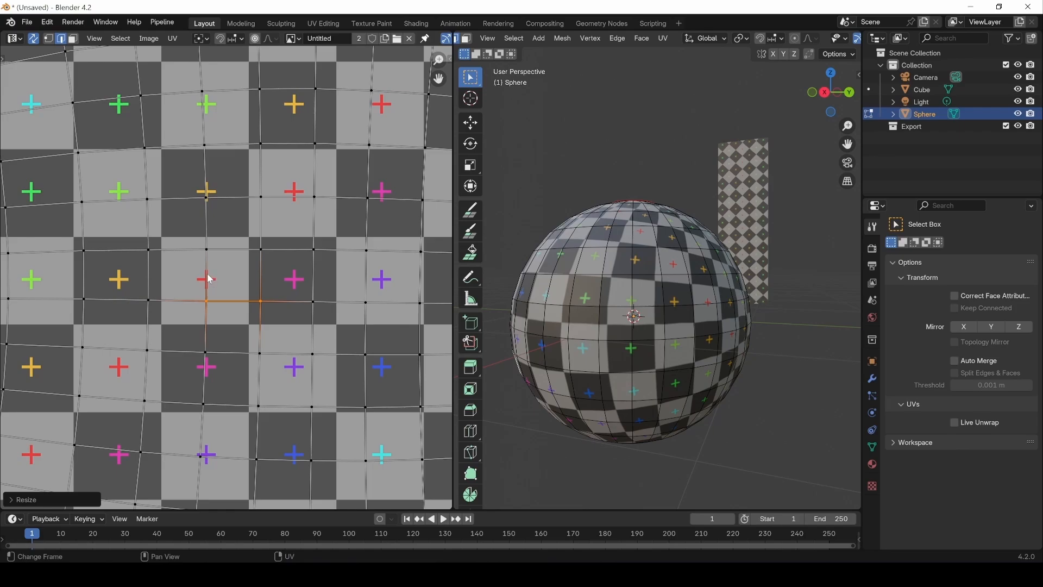
pyautogui.click(210, 278)
pyautogui.press('s')
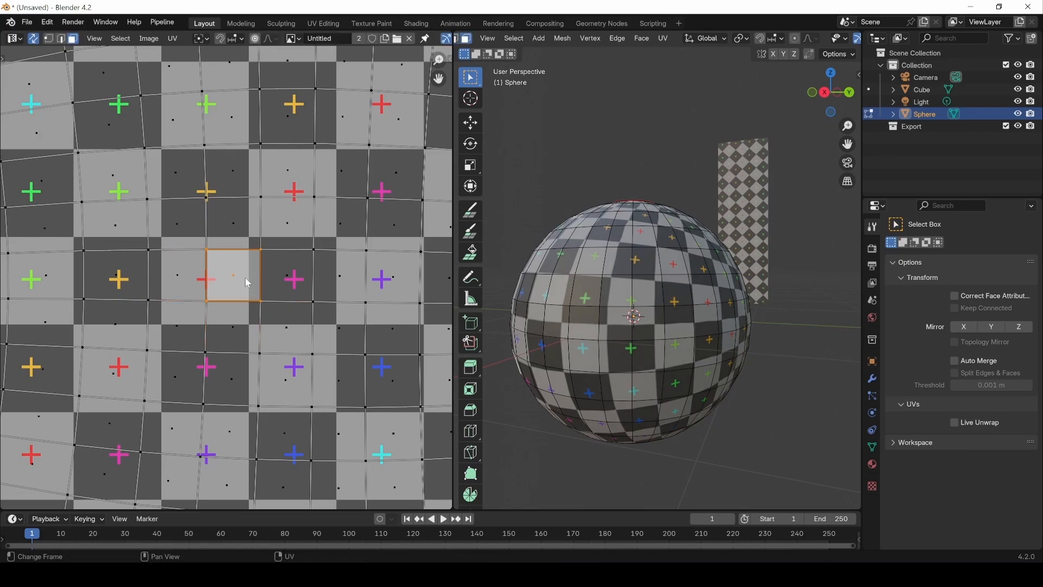
# Step: Select the whole linked UV island of the sphere while keeping the straightened quad as the active face
pyautogui.scroll(-6, 247, 280)
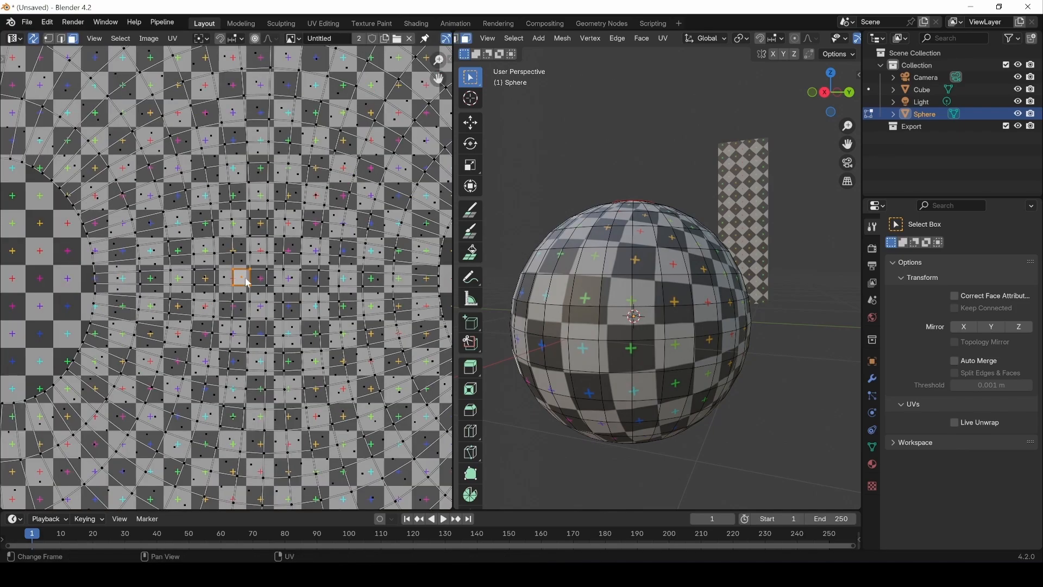
pyautogui.press('a')
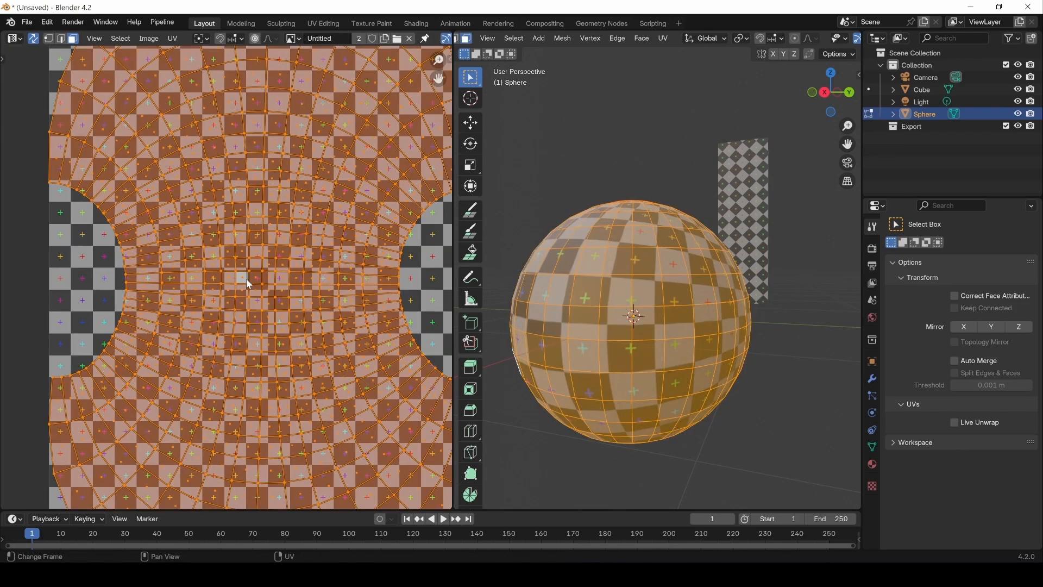
pyautogui.hotkey('ctrl', 'z')
pyautogui.press('l')
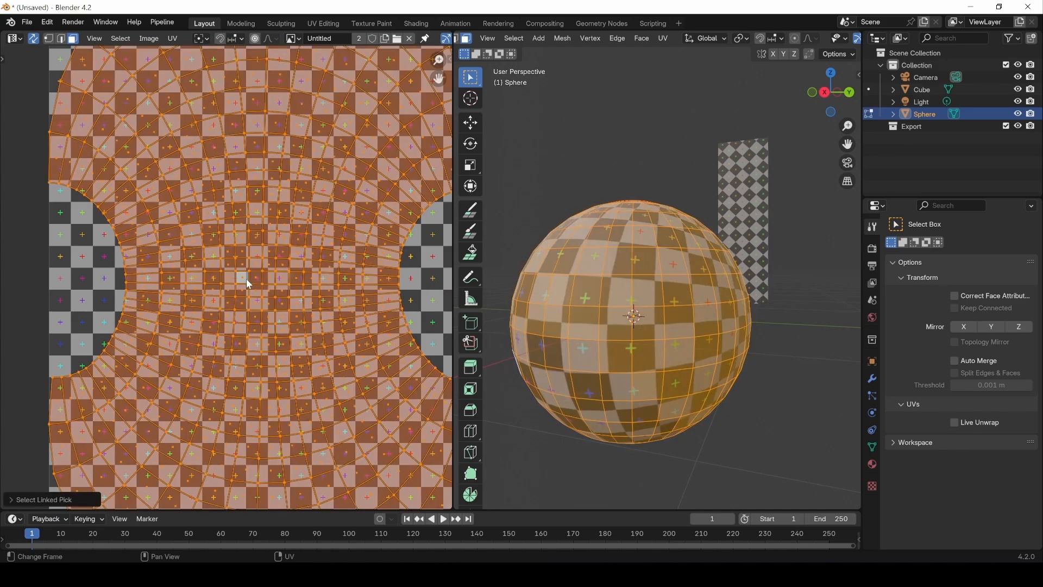
pyautogui.scroll(-3, 253, 301)
pyautogui.scroll(4, 253, 301)
pyautogui.scroll(3, 251, 279)
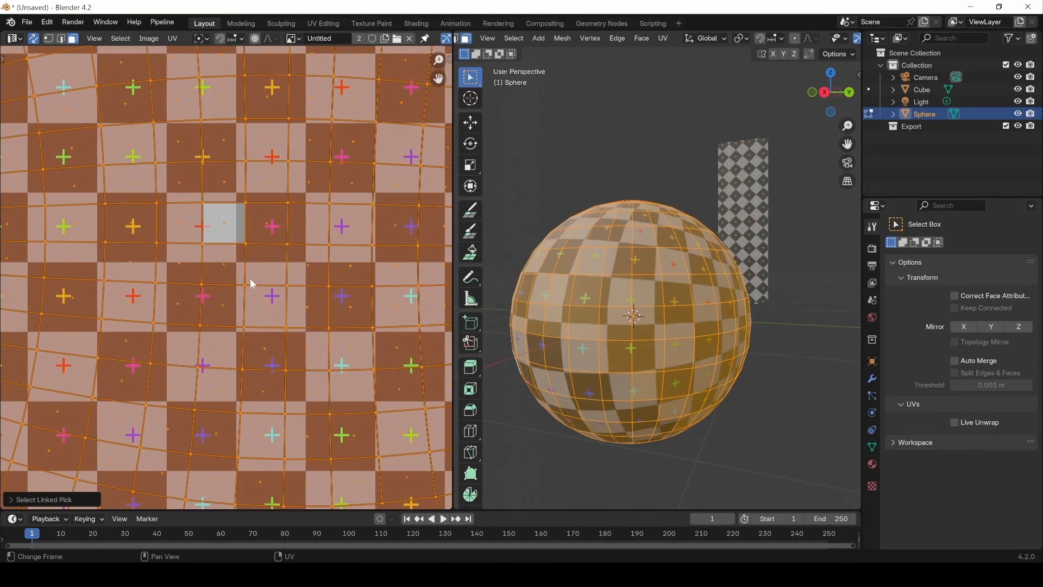
# Step: Apply Follow Active Quads to the sphere's island from the straightened quad and inspect the checker pattern
pyautogui.keyDown('shift'); pyautogui.click(224, 227); pyautogui.keyUp('shift')
pyautogui.keyDown('shift'); pyautogui.click(223, 228); pyautogui.keyUp('shift')
pyautogui.press('u')
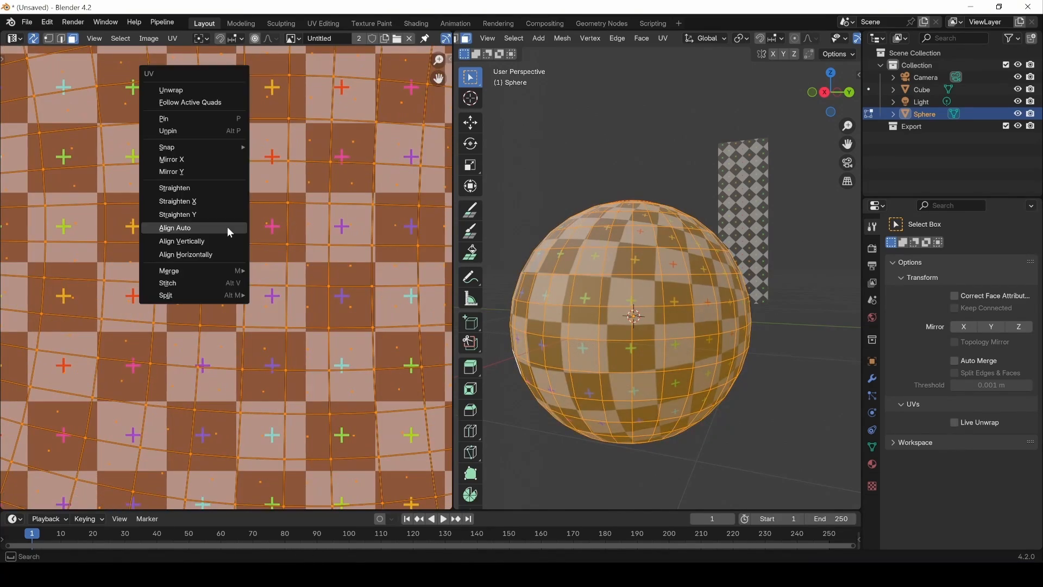
pyautogui.click(200, 104)
pyautogui.scroll(-6, 280, 308)
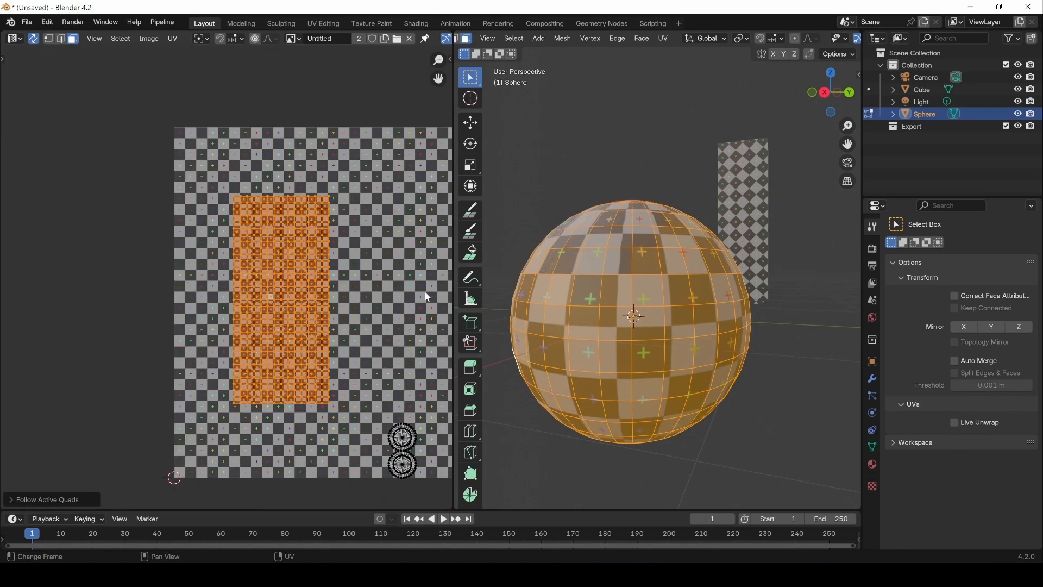
pyautogui.click(707, 454)
pyautogui.moveTo(679, 411); pyautogui.dragTo(613, 392, button='middle')
# Step: Select the sphere's rectangular UV grid island, pin all of its UVs, and clear the selection
pyautogui.click(240, 306)
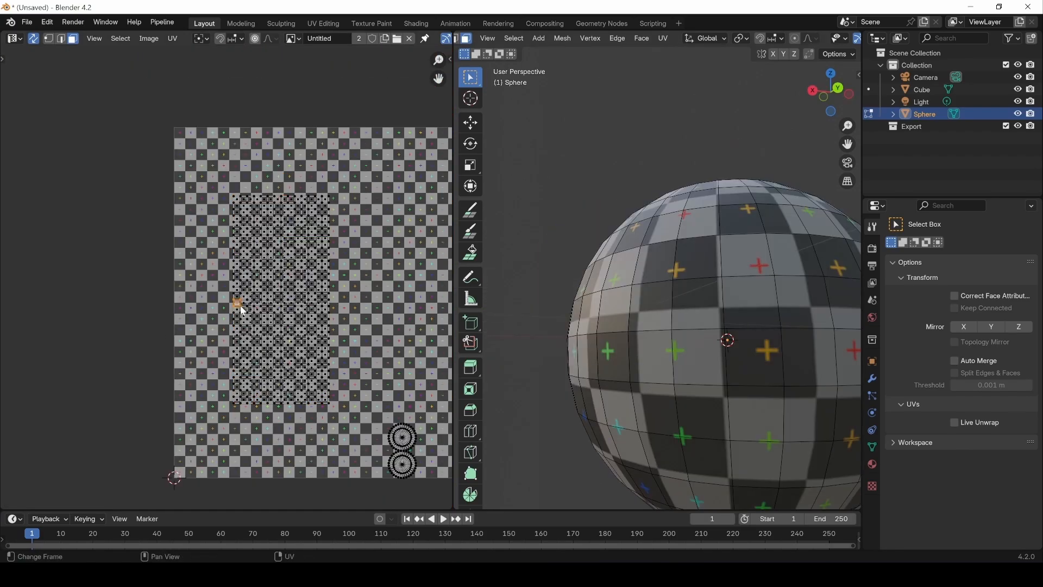
pyautogui.press('l')
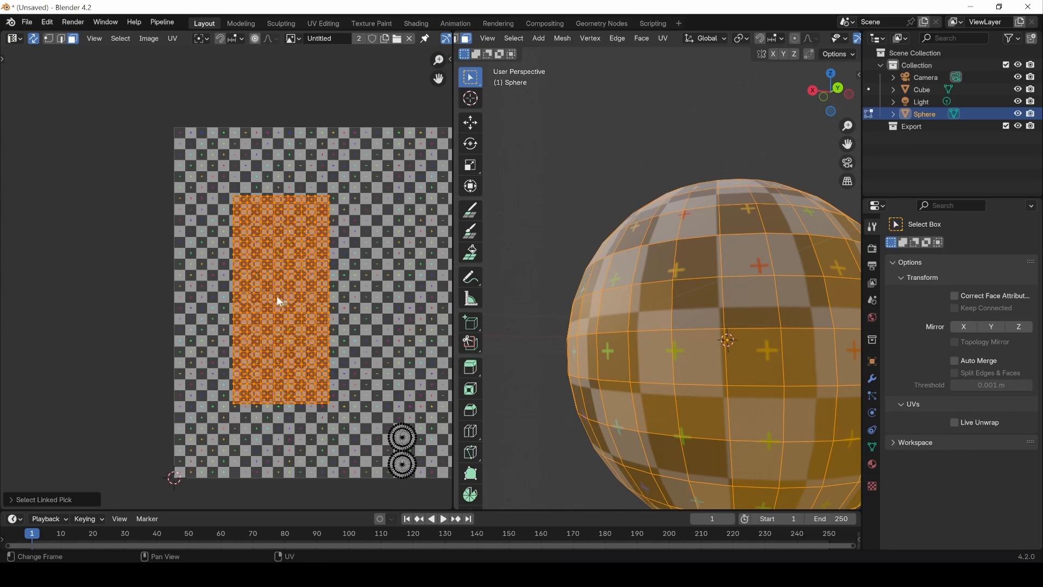
pyautogui.rightClick(276, 296)
pyautogui.click(226, 308)
pyautogui.hotkey('alt', 'a')
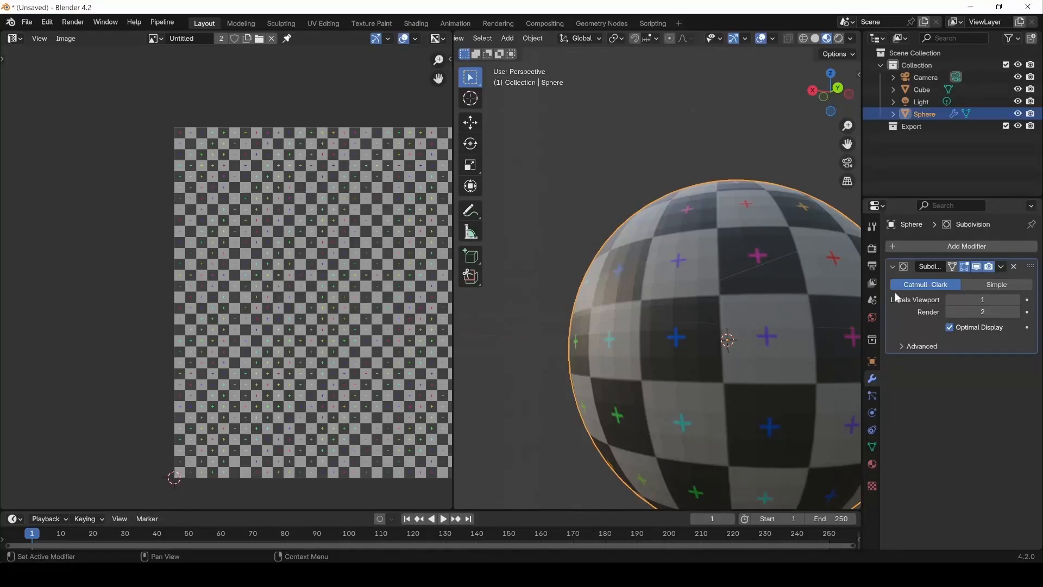
# Step: Set UV Smooth to Keep Corners in the sphere's Subdivision modifier and return to Edit Mode
pyautogui.click(901, 345)
pyautogui.click(986, 396)
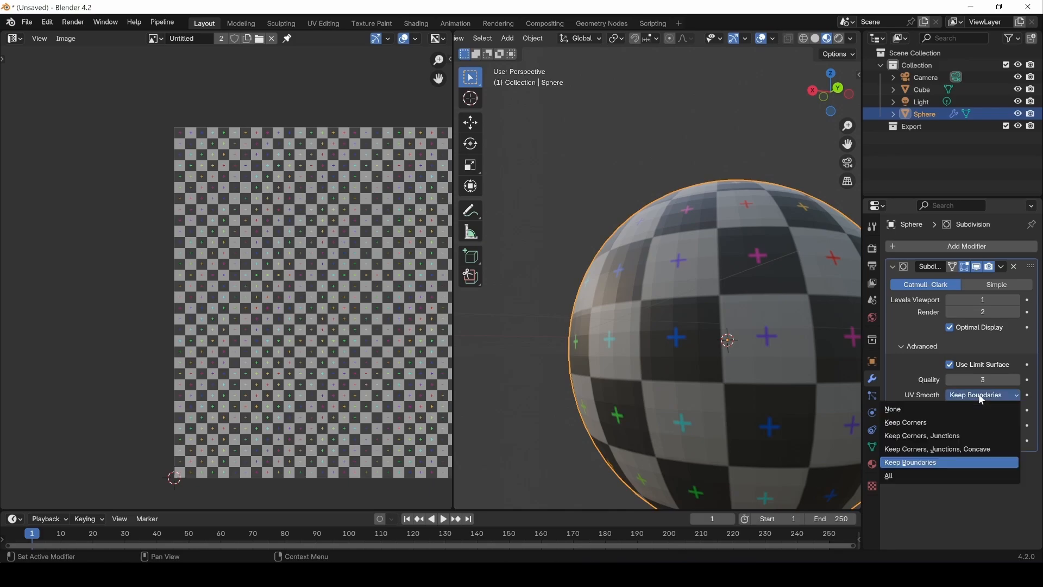
pyautogui.click(921, 423)
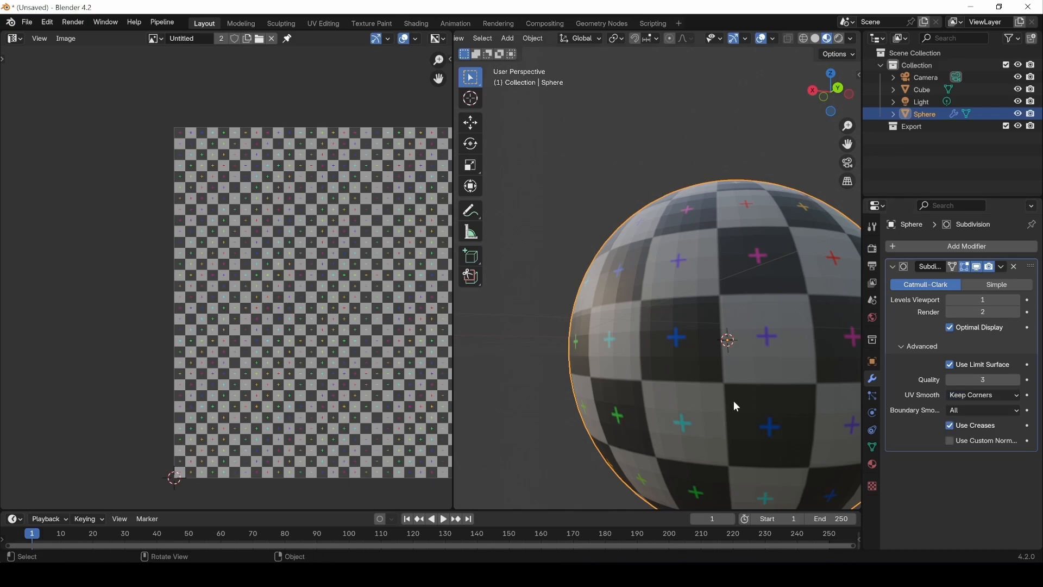
pyautogui.press('Tab')
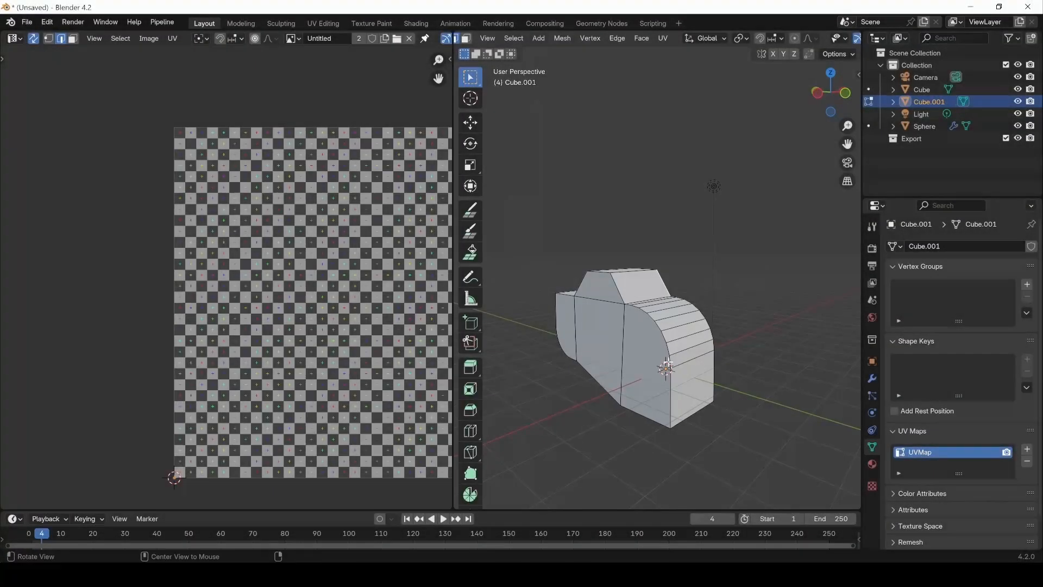
pyautogui.moveTo(666, 368); pyautogui.dragTo(683, 343, button='middle')
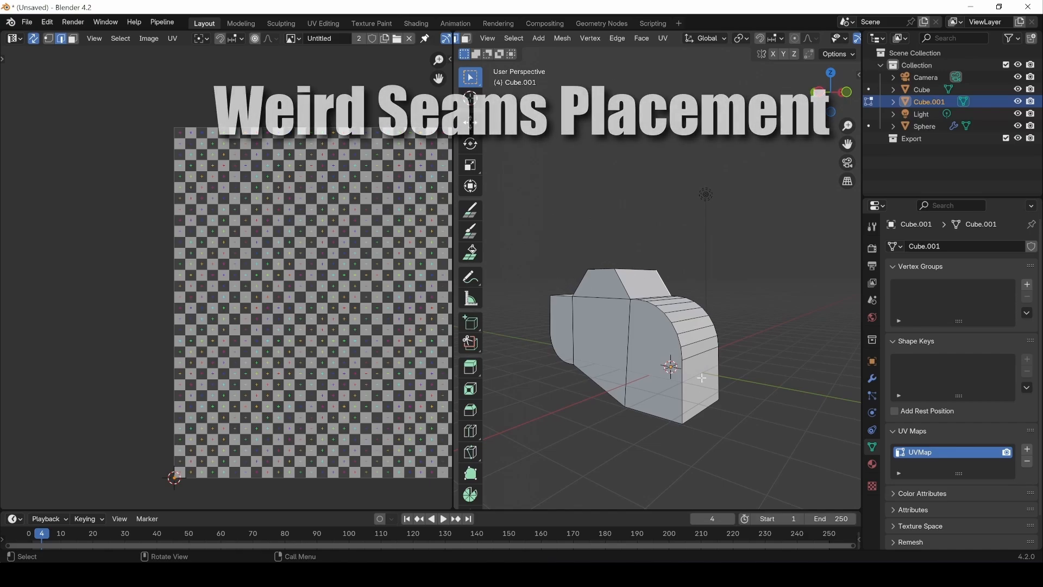
# Step: Mark the outline edges around one side of the car-shaped Cube.001 as a seam
pyautogui.keyDown('alt'); pyautogui.click(681, 398); pyautogui.keyUp('alt')
pyautogui.keyDown('shift'); pyautogui.click(621, 284); pyautogui.keyUp('shift')
pyautogui.keyDown('shift'); pyautogui.click(602, 270); pyautogui.keyUp('shift')
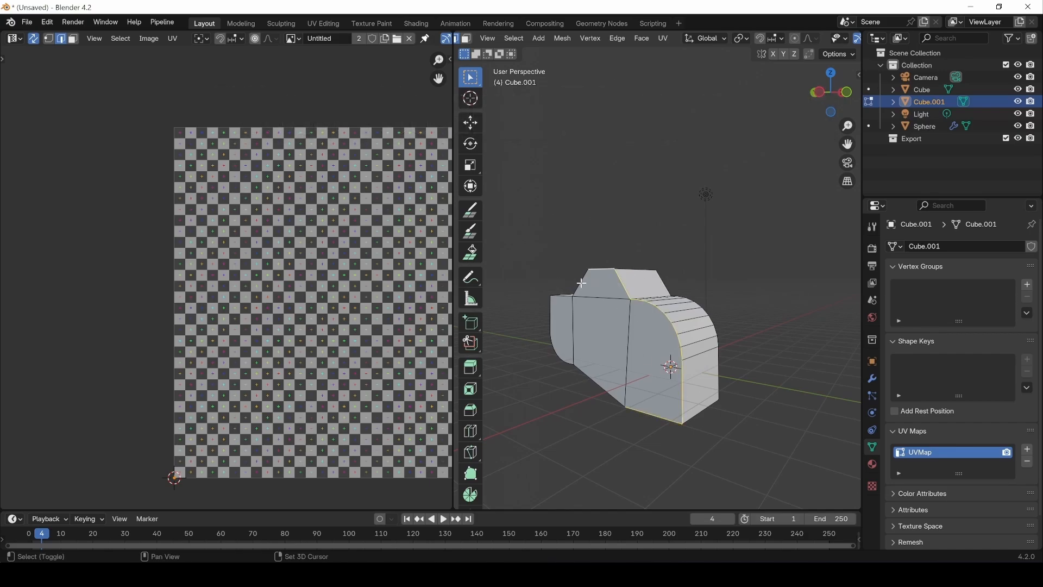
pyautogui.keyDown('shift'); pyautogui.click(581, 283); pyautogui.keyUp('shift')
pyautogui.keyDown('alt'); pyautogui.keyDown('shift'); pyautogui.click(562, 295); pyautogui.keyUp('shift'); pyautogui.keyUp('alt')
pyautogui.keyDown('shift'); pyautogui.click(588, 377); pyautogui.keyUp('shift')
pyautogui.hotkey('ctrl', 'e')
pyautogui.click(705, 391)
# Step: Mark the outline edges around the opposite side of Cube.001 as a seam
pyautogui.moveTo(712, 320); pyautogui.dragTo(597, 316, button='middle')
pyautogui.doubleClick(549, 350)
pyautogui.keyDown('shift'); pyautogui.click(621, 289); pyautogui.keyUp('shift')
pyautogui.keyDown('shift'); pyautogui.click(648, 271); pyautogui.keyUp('shift')
pyautogui.keyDown('shift'); pyautogui.click(677, 287); pyautogui.keyUp('shift')
pyautogui.keyDown('shift'); pyautogui.doubleClick(710, 320); pyautogui.keyUp('shift')
pyautogui.keyDown('shift'); pyautogui.click(665, 394); pyautogui.keyUp('shift')
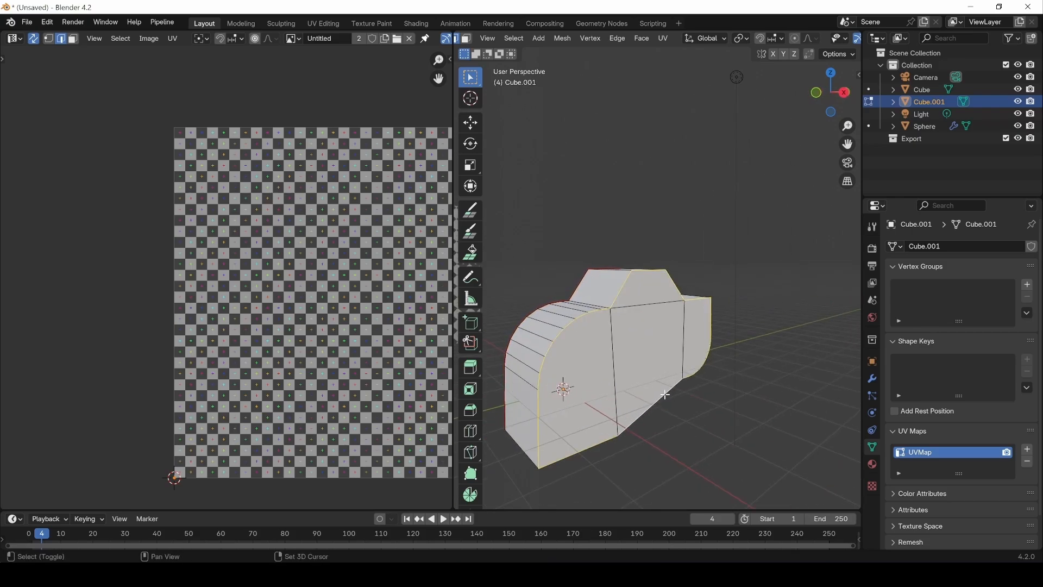
pyautogui.hotkey('ctrl', 'e')
pyautogui.click(598, 415)
# Step: Mark two edges running across the underside of Cube.001 as seams
pyautogui.moveTo(598, 418); pyautogui.dragTo(643, 371, button='middle')
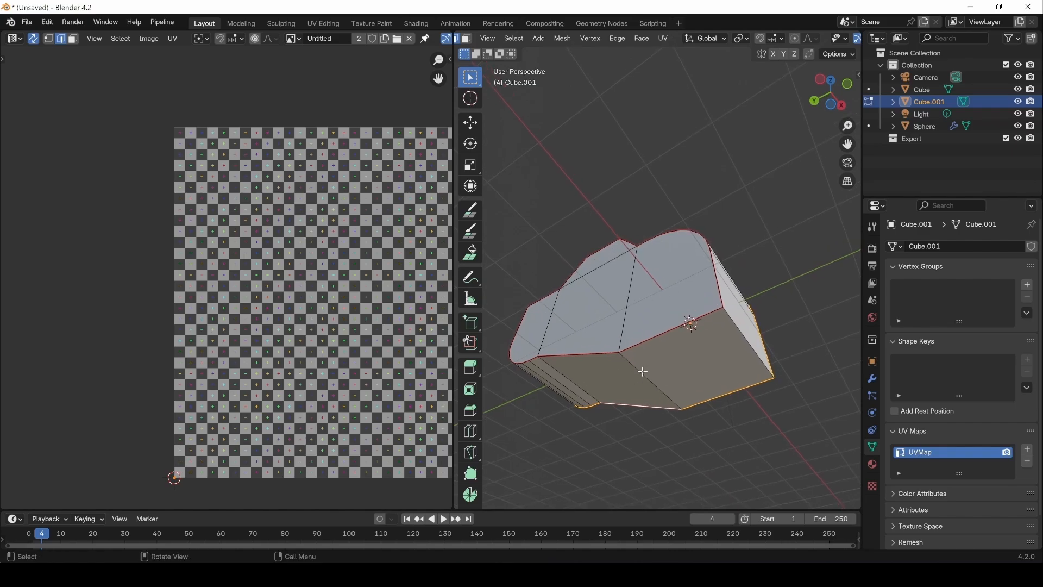
pyautogui.click(643, 371)
pyautogui.hotkey('ctrl', 'e')
pyautogui.click(644, 374)
pyautogui.click(588, 374)
pyautogui.hotkey('ctrl', 'e')
pyautogui.click(585, 375)
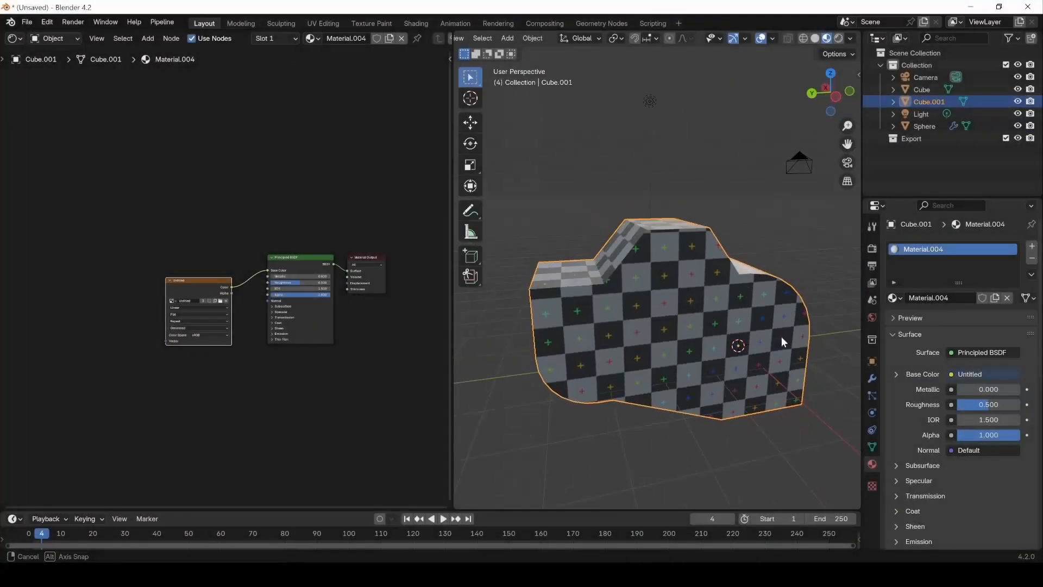
pyautogui.moveTo(781, 337); pyautogui.dragTo(666, 242, button='middle')
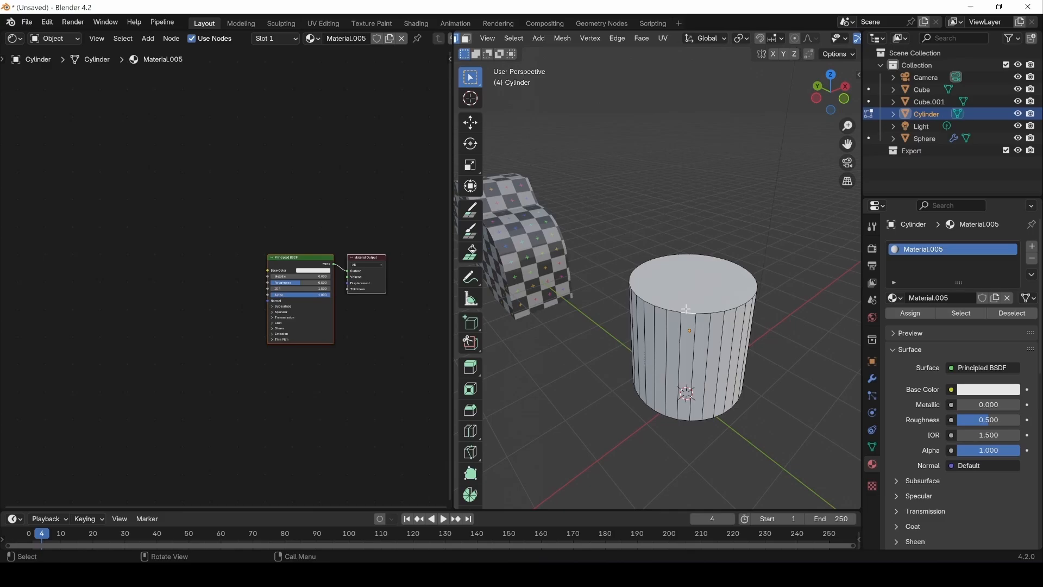
# Step: Mark the top and bottom rims of the cylinder as seams and clear the selection
pyautogui.keyDown('alt'); pyautogui.click(686, 309); pyautogui.keyUp('alt')
pyautogui.keyDown('alt'); pyautogui.keyDown('shift'); pyautogui.click(671, 419); pyautogui.keyUp('shift'); pyautogui.keyUp('alt')
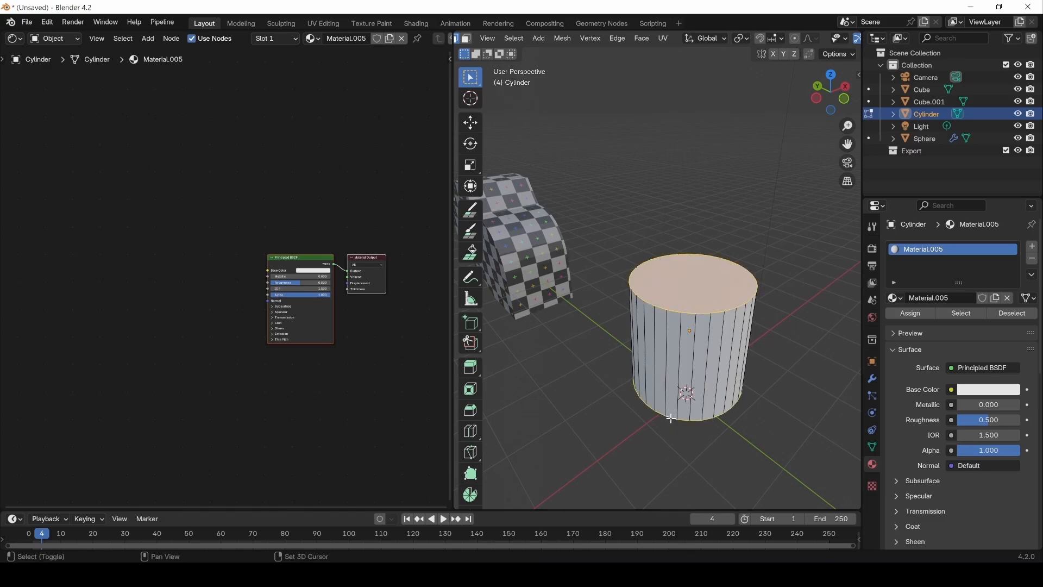
pyautogui.hotkey('ctrl', 'e')
pyautogui.click(670, 418)
pyautogui.hotkey('alt', 'a')
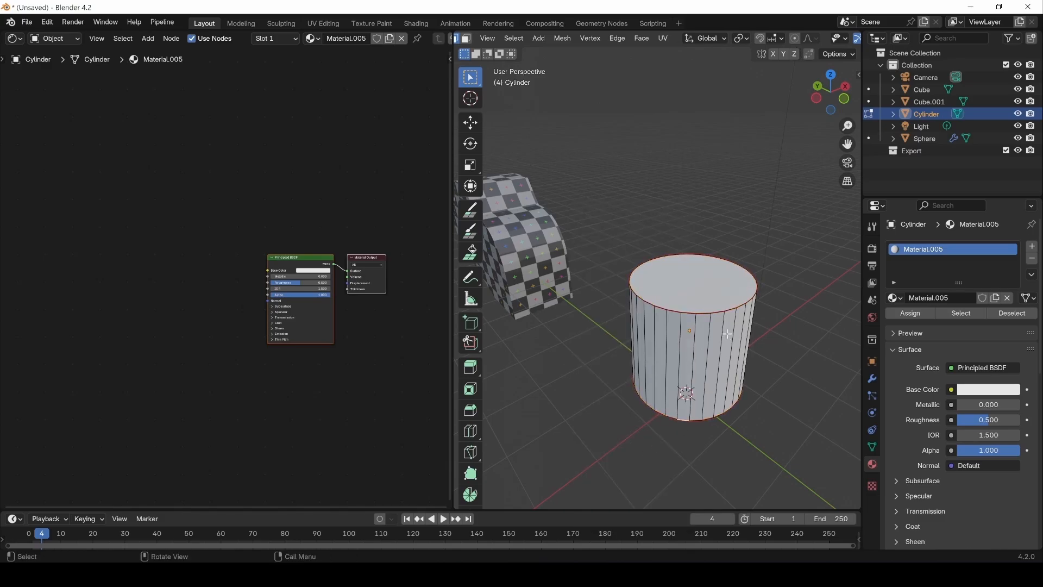
# Step: Mark one vertical edge on the cylinder's side as a seam and select the whole mesh
pyautogui.moveTo(641, 457); pyautogui.dragTo(582, 337, button='middle')
pyautogui.click(578, 329)
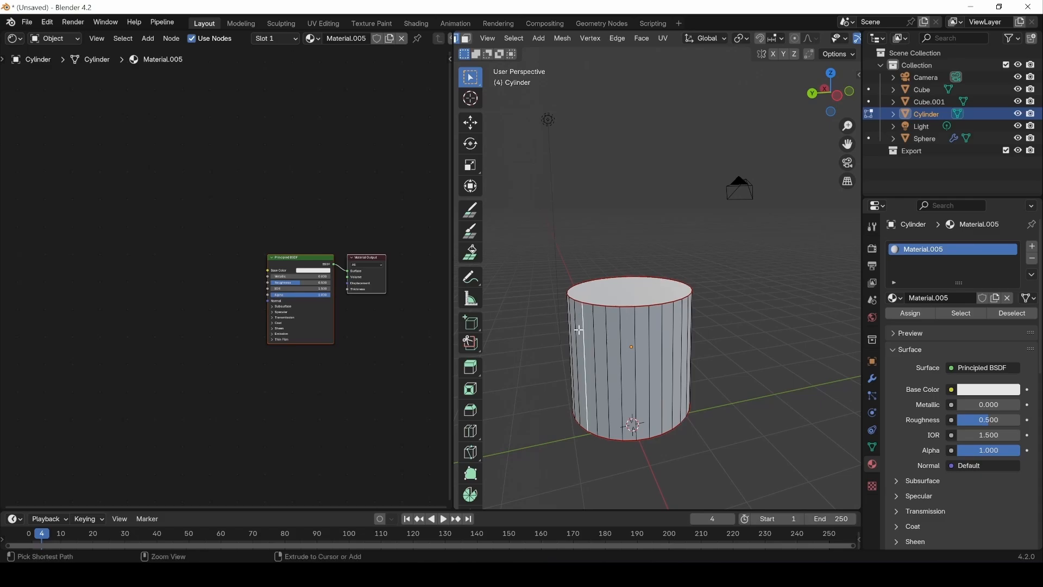
pyautogui.hotkey('ctrl', 'e')
pyautogui.click(578, 330)
pyautogui.moveTo(701, 375); pyautogui.dragTo(652, 386, button='middle')
pyautogui.press('a')
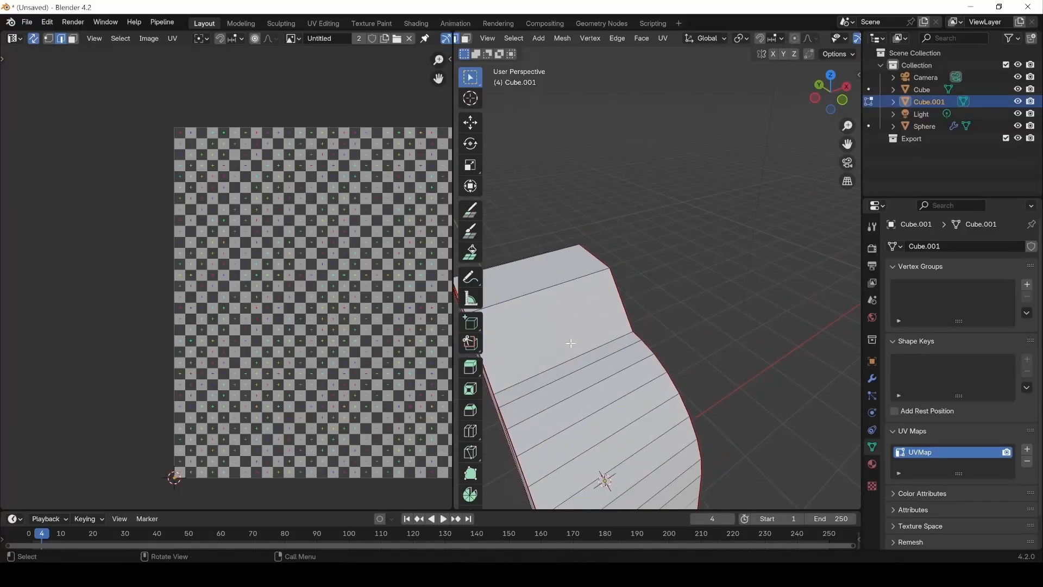
# Step: Examine the seam placement on the car-shaped Cube.001 and on the computer model's casing, clearing the casing's face selection
pyautogui.moveTo(580, 382); pyautogui.dragTo(597, 241, button='middle')
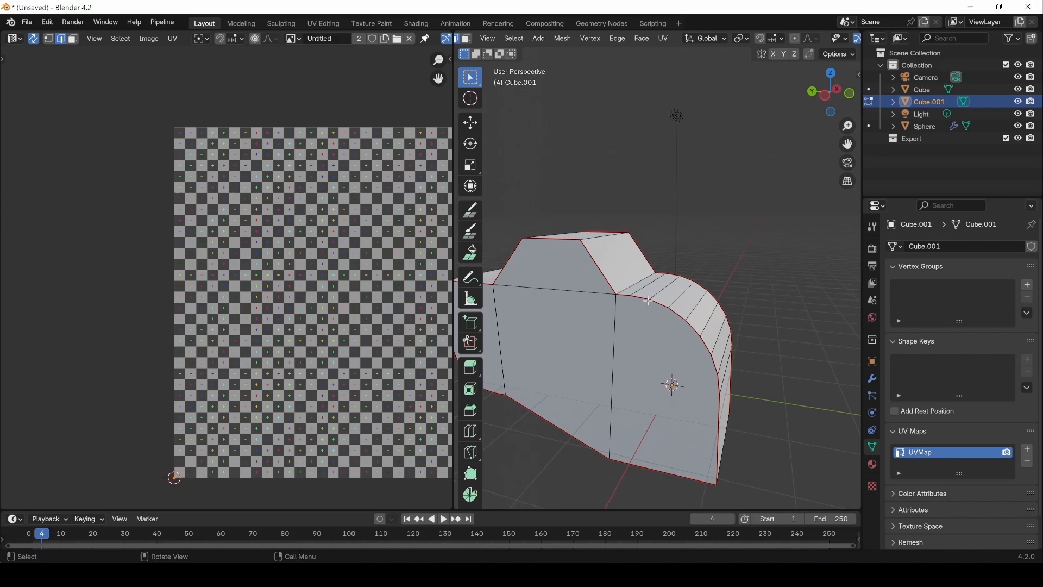
pyautogui.moveTo(648, 300); pyautogui.dragTo(600, 218, button='middle')
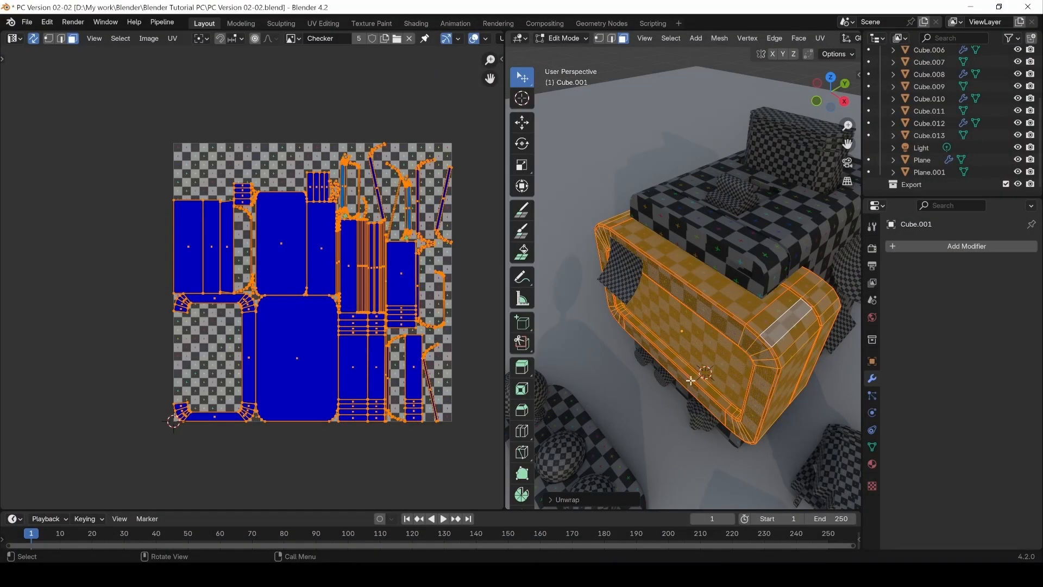
pyautogui.hotkey('alt', 'a')
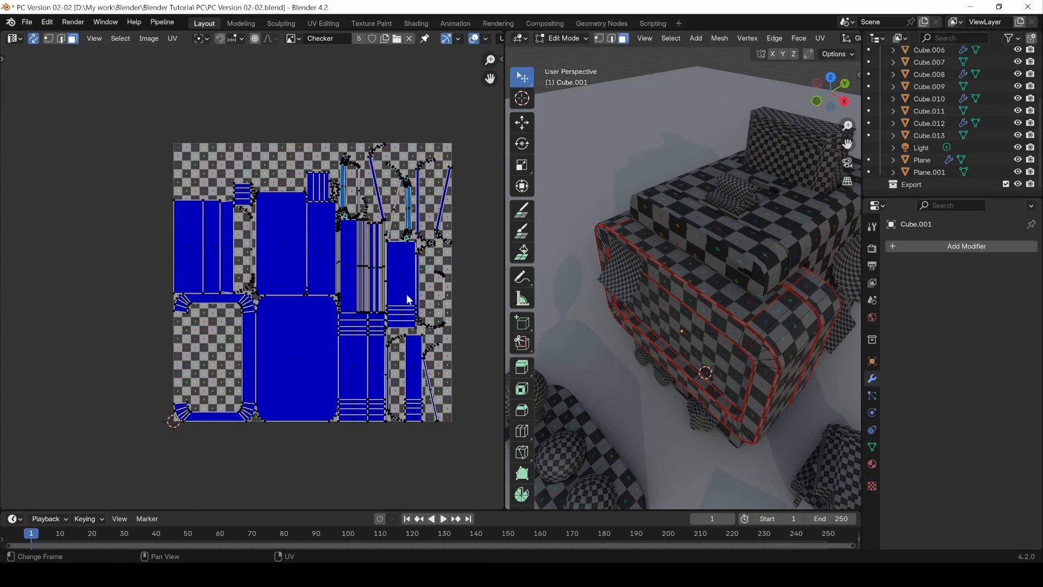
pyautogui.moveTo(698, 358); pyautogui.dragTo(638, 269, button='middle')
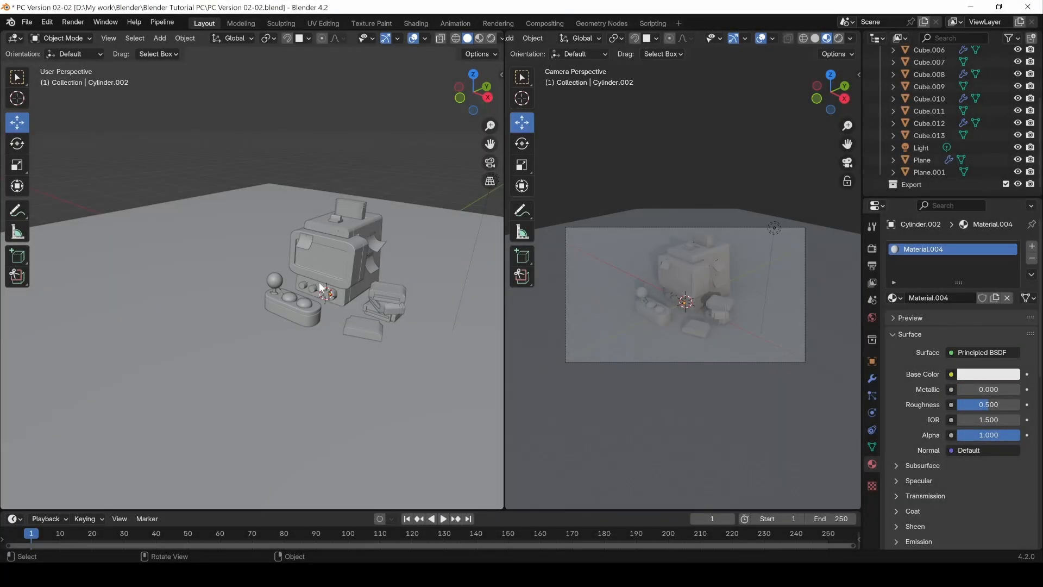
# Step: Mark the front cap's rim on the first cylindrical knob below the computer screen as a seam
pyautogui.scroll(8, 301, 301)
pyautogui.click(311, 269)
pyautogui.moveTo(282, 265); pyautogui.dragTo(236, 272, button='middle')
pyautogui.press('Tab')
pyautogui.scroll(3, 275, 286)
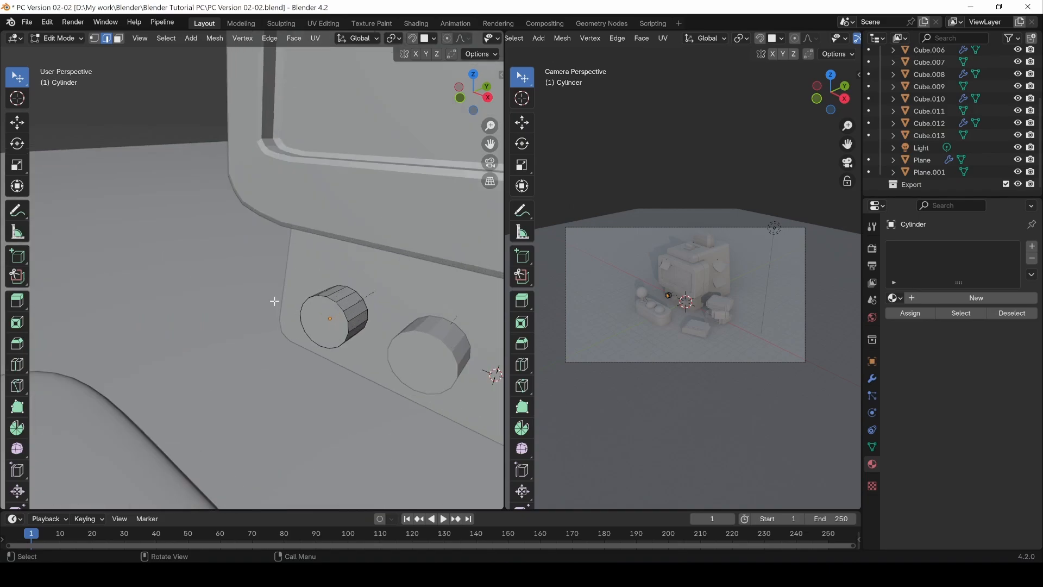
pyautogui.scroll(4, 293, 303)
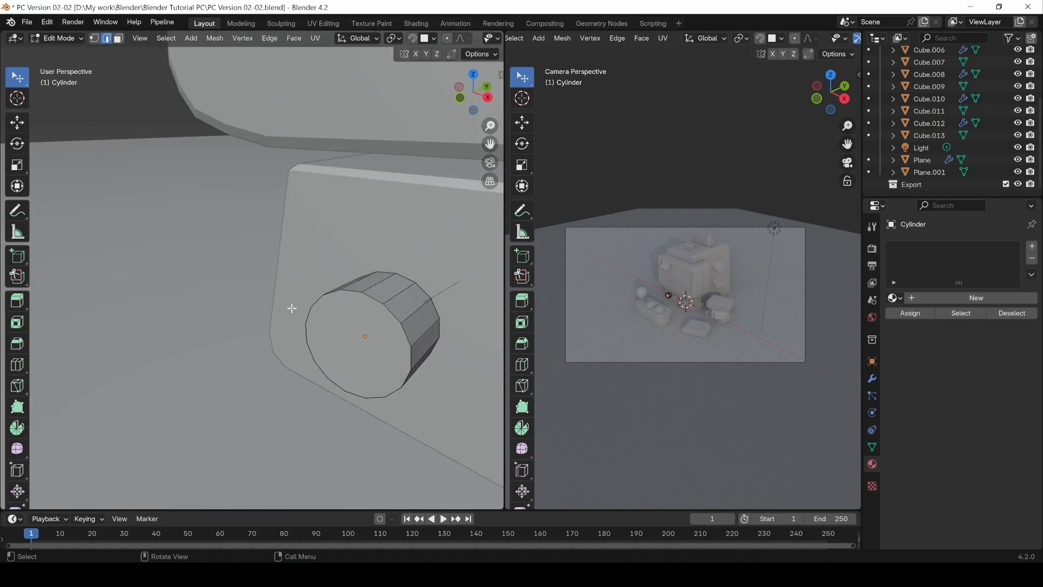
pyautogui.click(346, 298)
pyautogui.hotkey('ctrl', 'e')
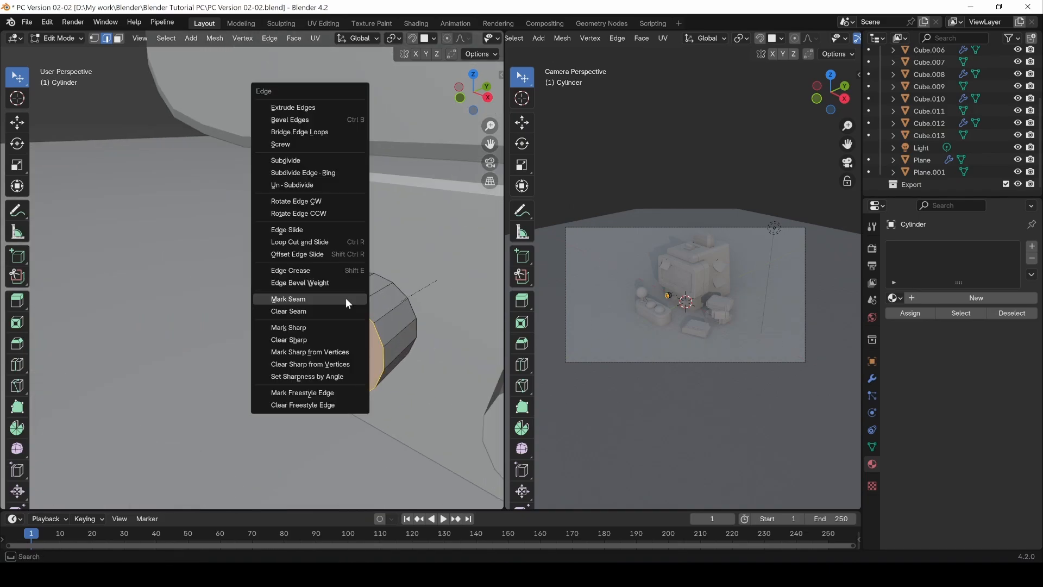
pyautogui.click(345, 298)
# Step: Mark one lengthwise edge on the underside of the knob as a seam
pyautogui.moveTo(330, 298); pyautogui.dragTo(301, 406, button='middle')
pyautogui.click(304, 402)
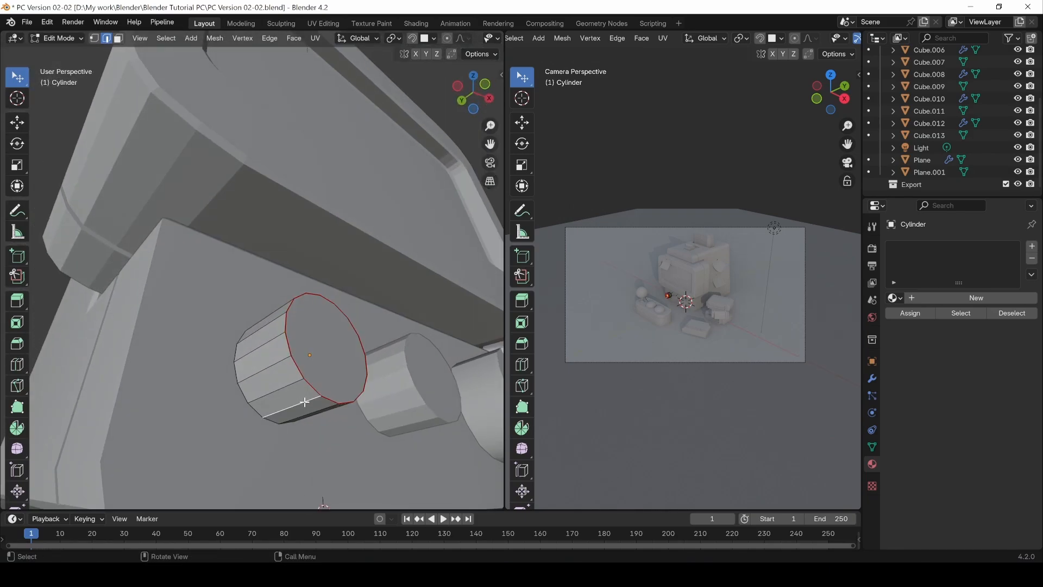
pyautogui.hotkey('ctrl', 'e')
pyautogui.click(304, 401)
pyautogui.moveTo(304, 401); pyautogui.dragTo(278, 398, button='middle')
# Step: Mark the hidden rear rim of the knob as a seam using wireframe shading, and return to solid shading
pyautogui.press('z')
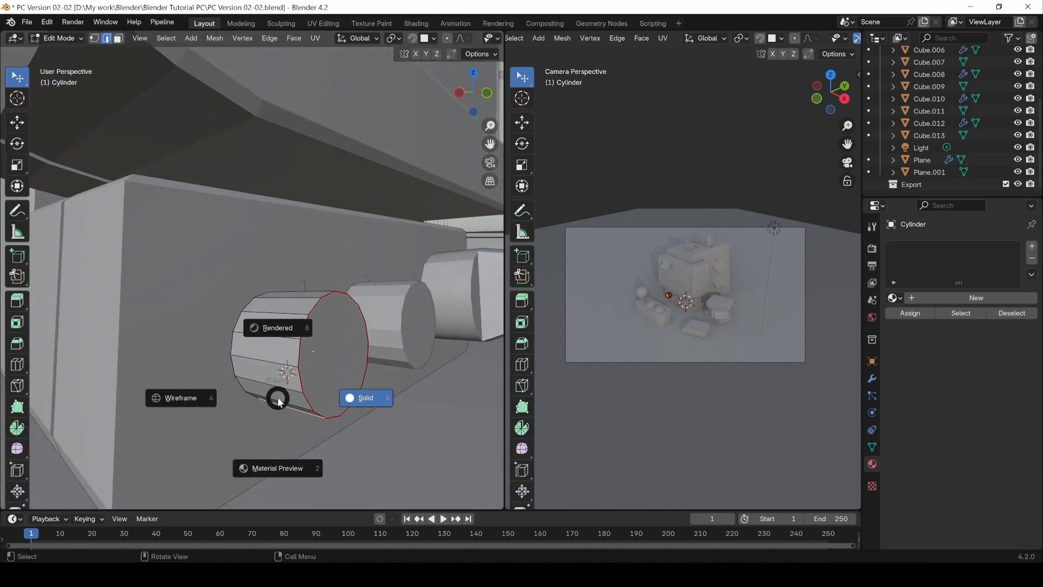
pyautogui.click(214, 400)
pyautogui.moveTo(210, 333); pyautogui.dragTo(227, 352, button='middle')
pyautogui.keyDown('alt'); pyautogui.click(227, 352); pyautogui.keyUp('alt')
pyautogui.hotkey('ctrl', 'e')
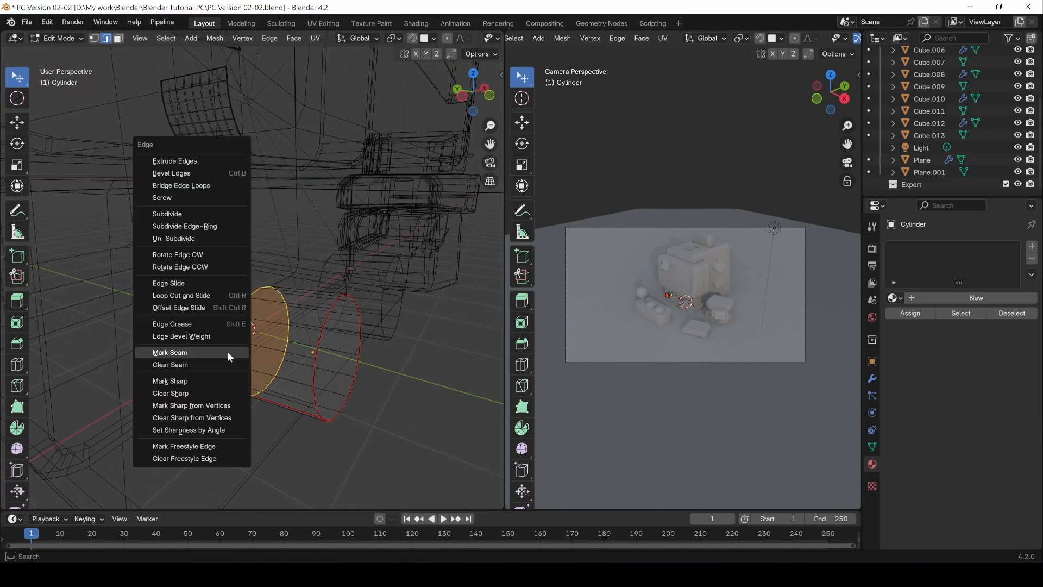
pyautogui.click(233, 354)
pyautogui.moveTo(363, 326); pyautogui.dragTo(305, 344, button='middle')
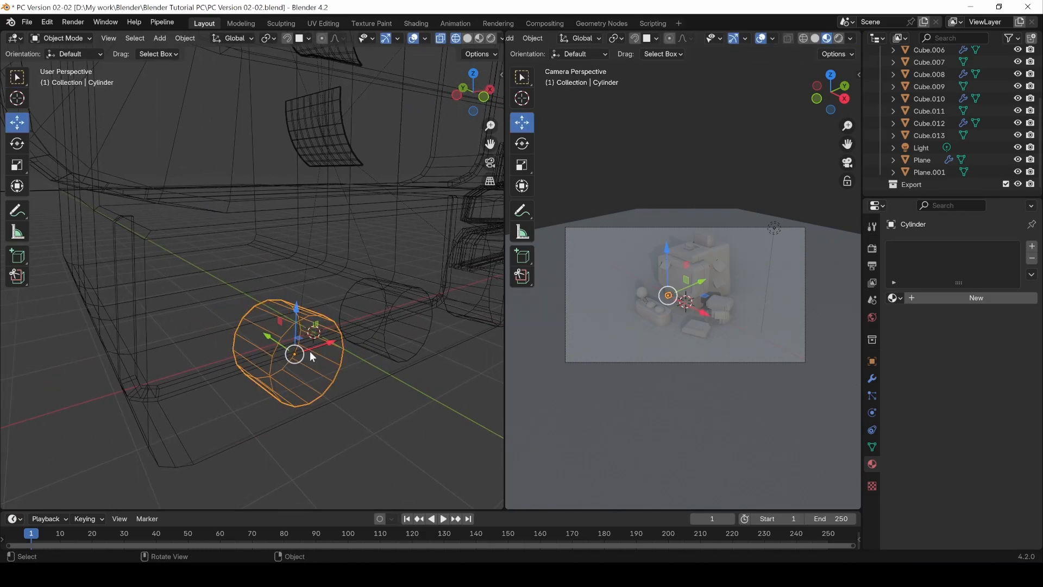
pyautogui.press('z')
pyautogui.click(393, 354)
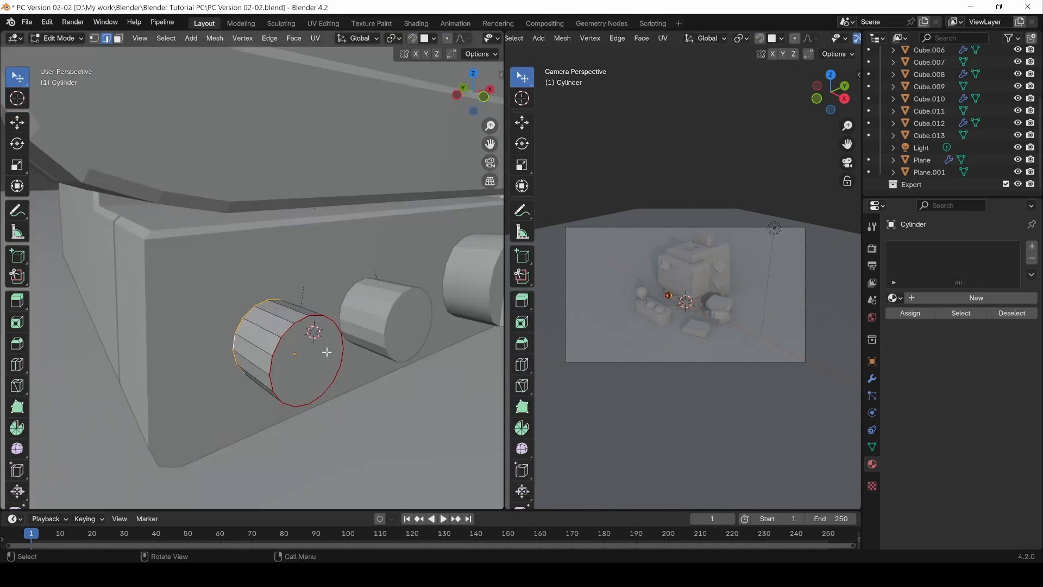
# Step: Select all linked faces of the knob in face mode and unwrap them with the Angle Based method
pyautogui.moveTo(326, 351)
pyautogui.mouseDown(button='middle')
pyautogui.moveTo(284, 356)
pyautogui.moveTo(328, 369)
pyautogui.moveTo(286, 361)
pyautogui.mouseUp(button='middle')
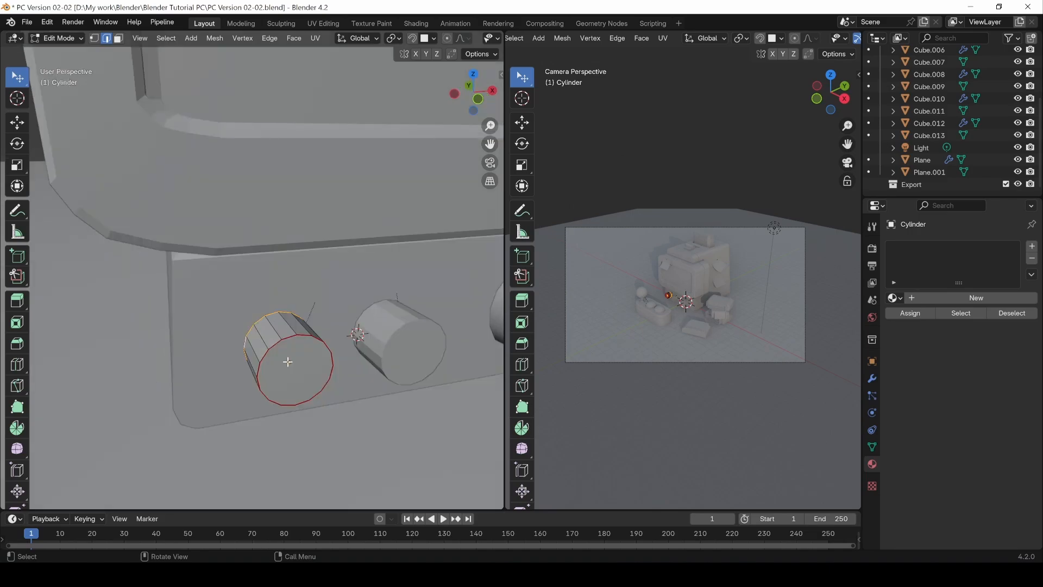
pyautogui.press('3')
pyautogui.press('l')
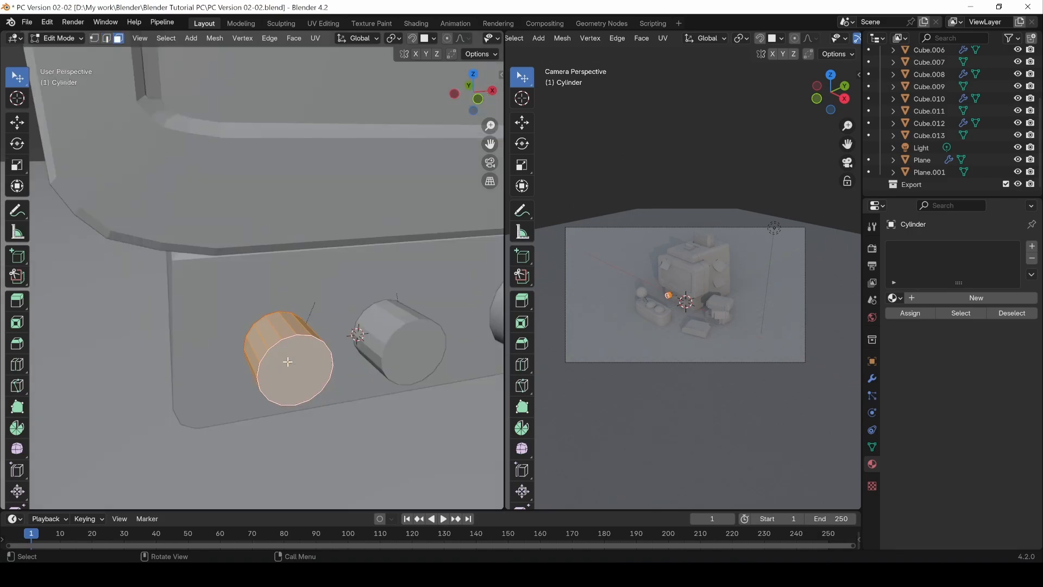
pyautogui.press('u')
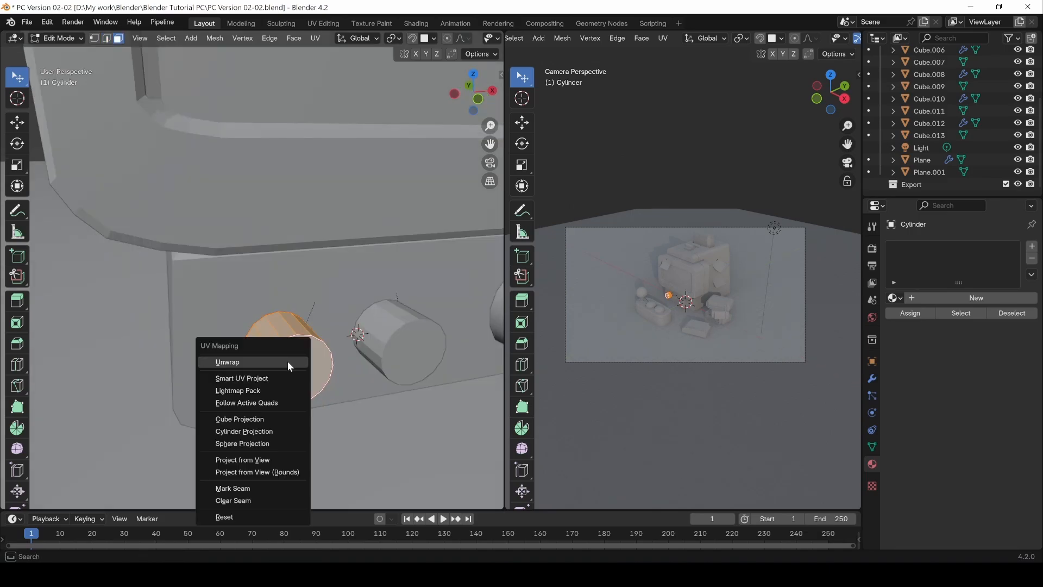
pyautogui.click(288, 361)
pyautogui.click(315, 38)
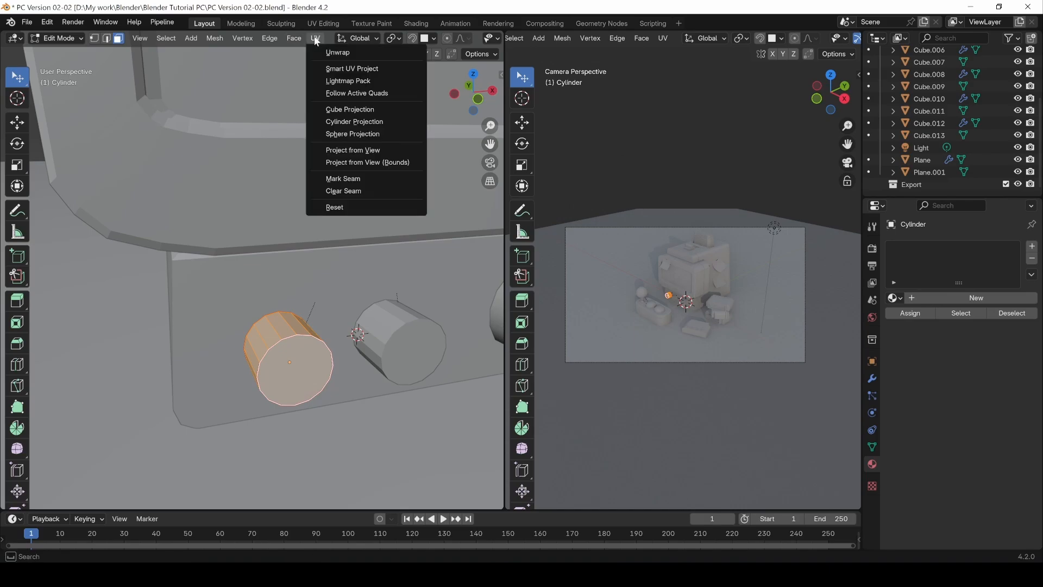
pyautogui.click(325, 53)
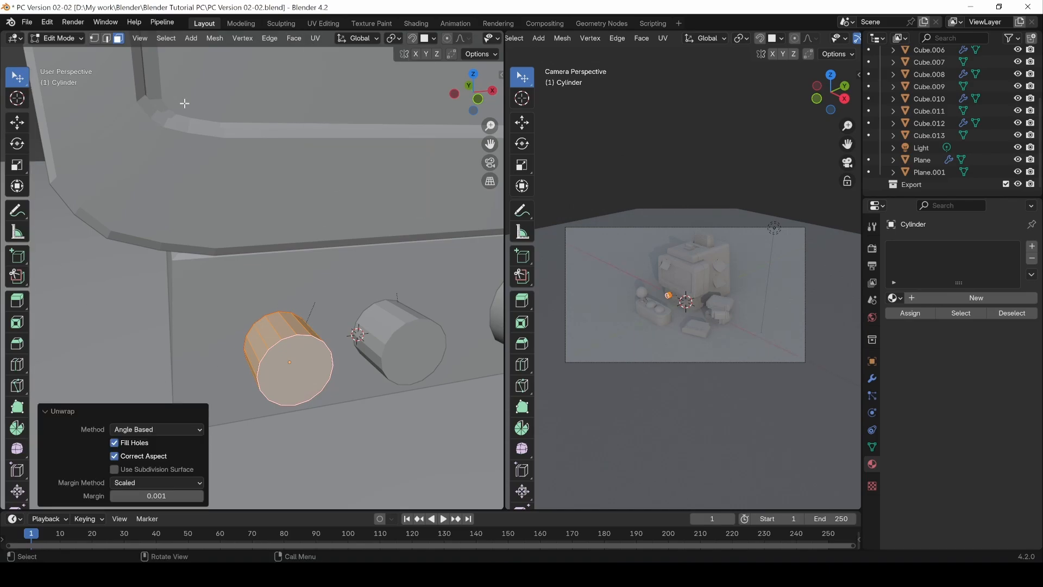
pyautogui.moveTo(333, 319); pyautogui.dragTo(347, 310, button='middle')
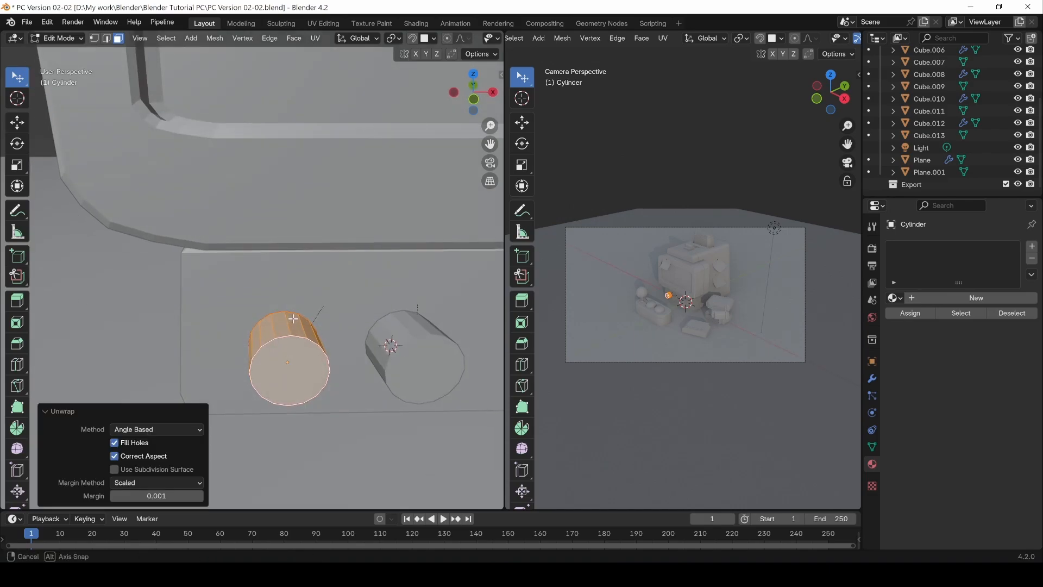
# Step: Change the camera viewport to the UV Editor and frame the knob's unwrapped islands
pyautogui.scroll(5, 528, 42)
pyautogui.click(523, 39)
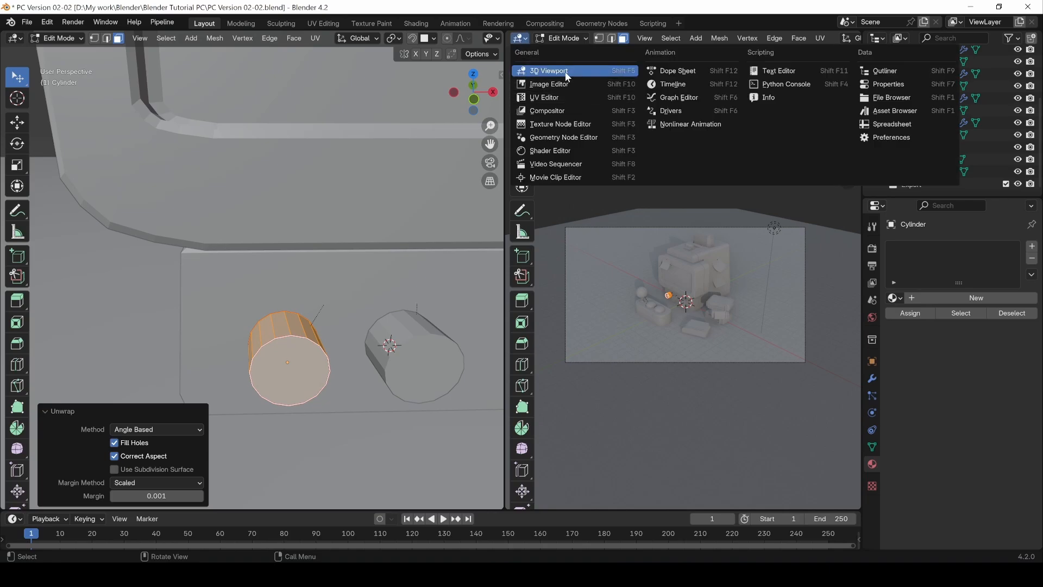
pyautogui.click(551, 100)
pyautogui.scroll(4, 687, 271)
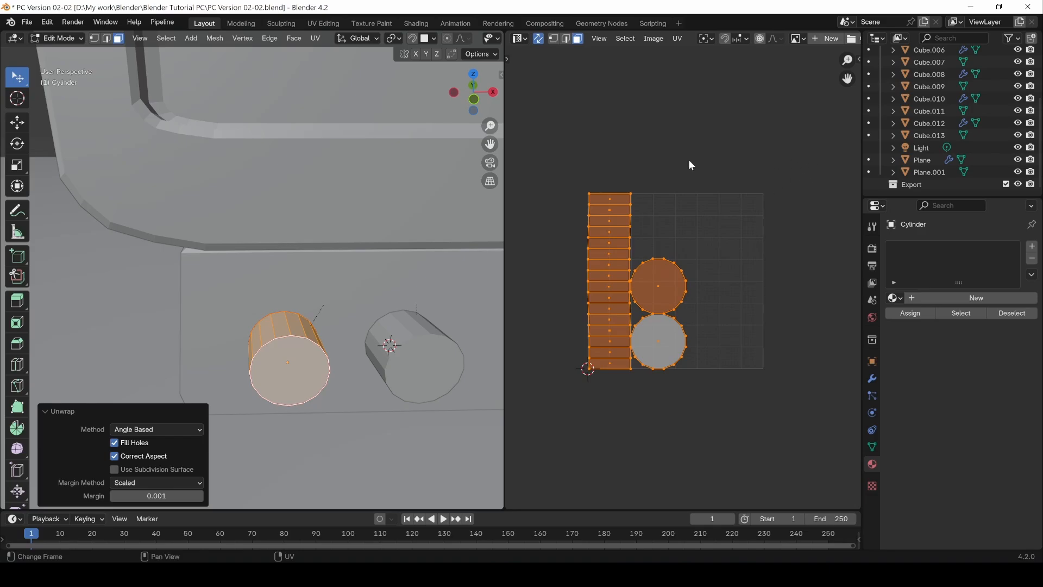
pyautogui.moveTo(636, 358); pyautogui.dragTo(642, 362, button='middle')
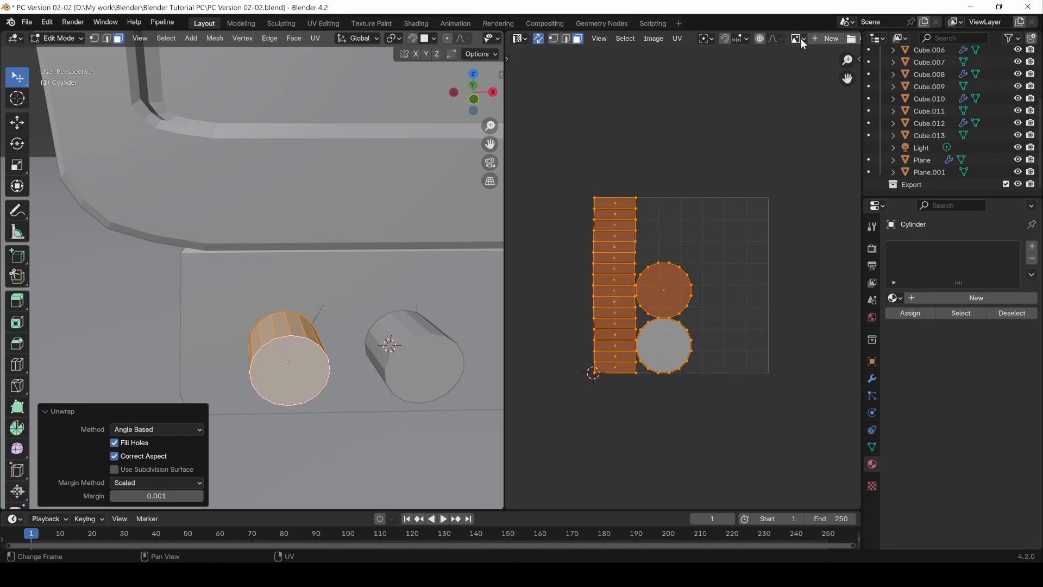
# Step: Create a 1024 × 1024 px UV Grid image named Checker03 behind the knob's UV layout
pyautogui.moveTo(817, 40); pyautogui.dragTo(705, 49, button='middle')
pyautogui.click(700, 39)
pyautogui.write('Che')
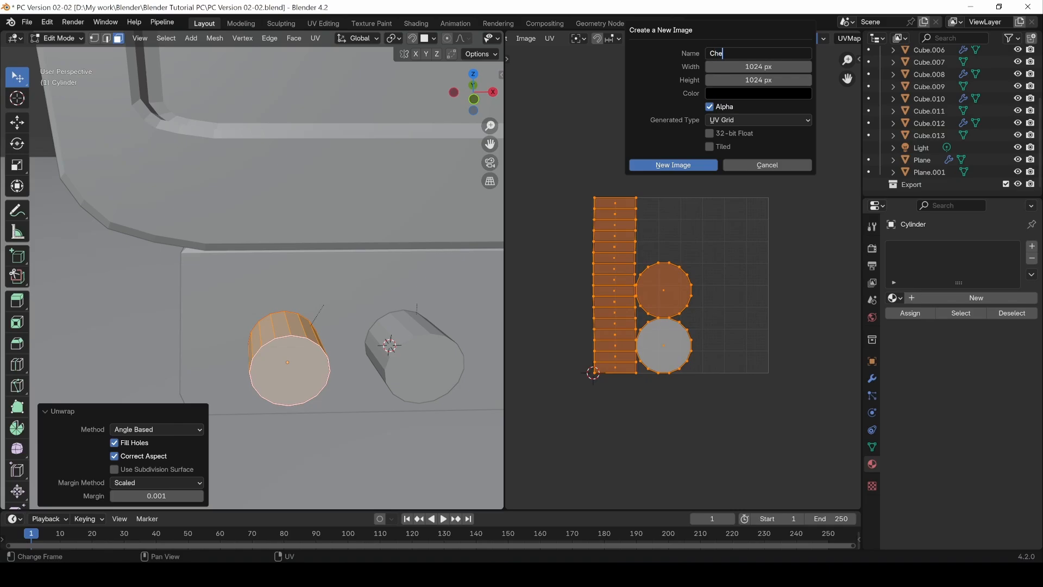
pyautogui.write('cker03')
pyautogui.press('Return')
pyautogui.click(657, 166)
pyautogui.scroll(-5, 673, 189)
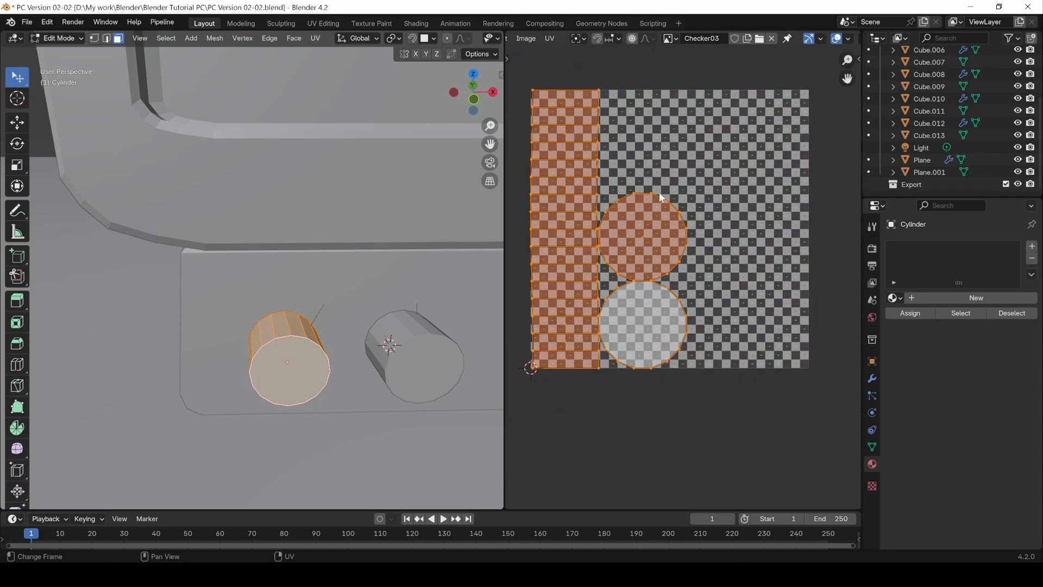
pyautogui.scroll(-5, 448, 40)
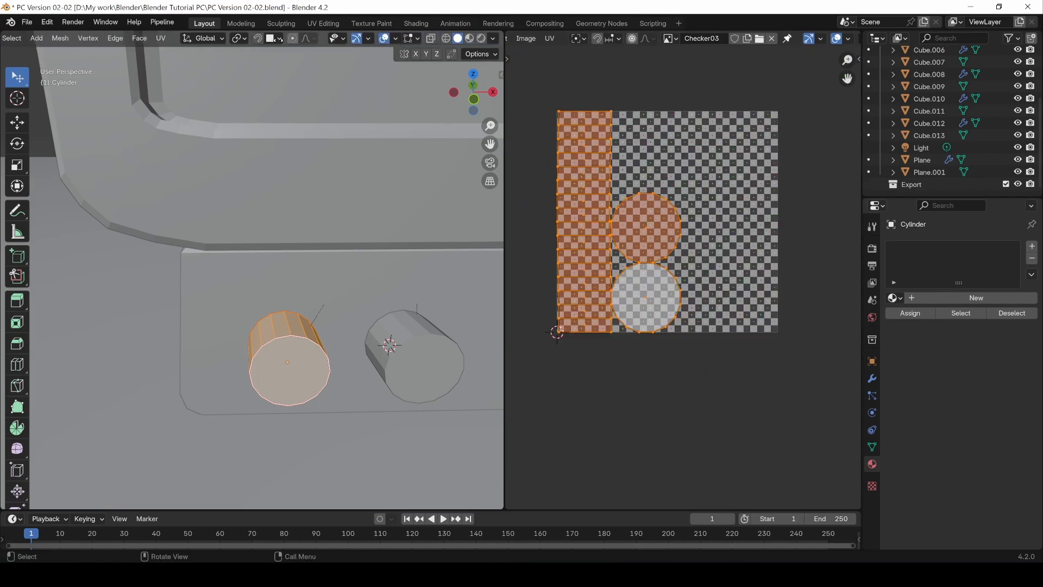
# Step: Switch the 3D view to Material Preview and give the knob a new material in Object Mode
pyautogui.click(469, 38)
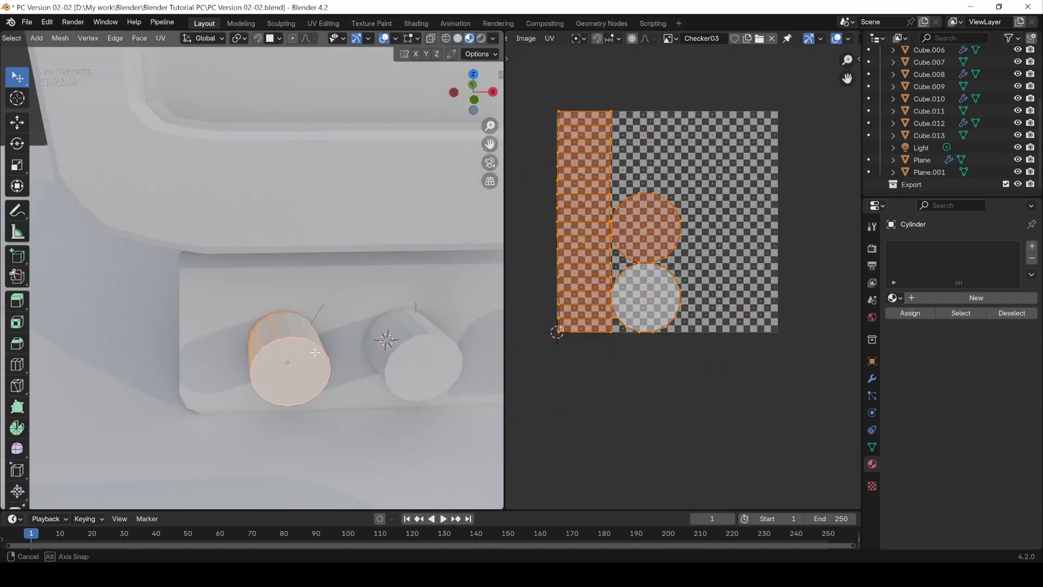
pyautogui.moveTo(348, 320); pyautogui.dragTo(302, 318, button='middle')
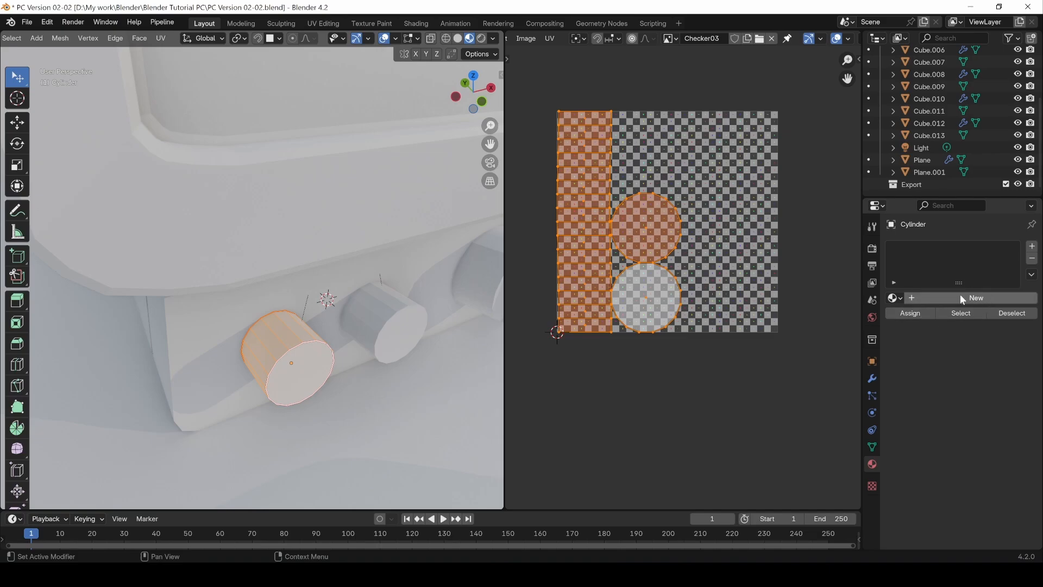
pyautogui.press('Tab')
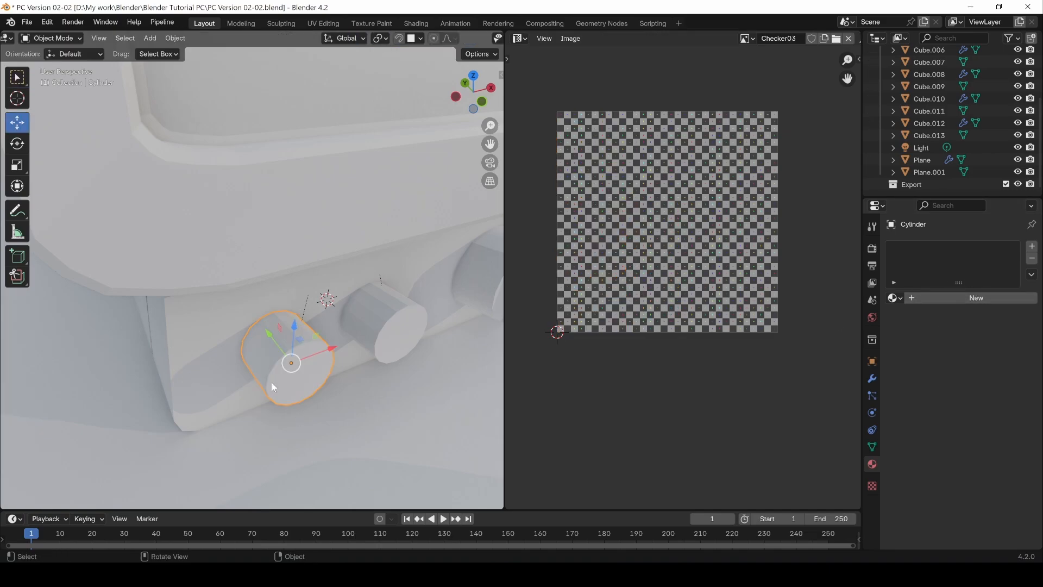
pyautogui.click(958, 297)
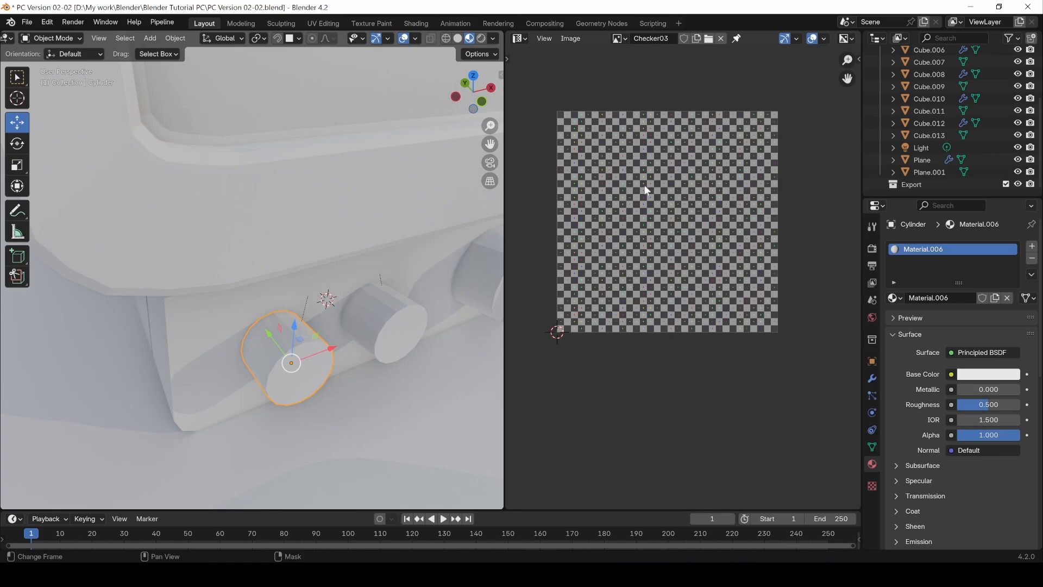
# Step: Change the UV Editor area to the Shader Editor and hide its sidebar to make room for nodes
pyautogui.click(519, 38)
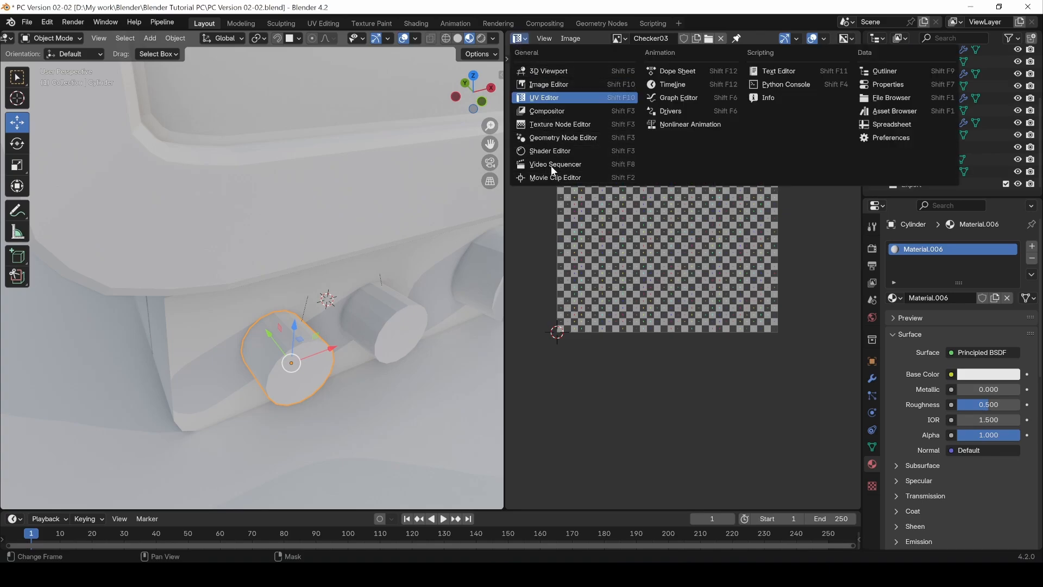
pyautogui.click(553, 151)
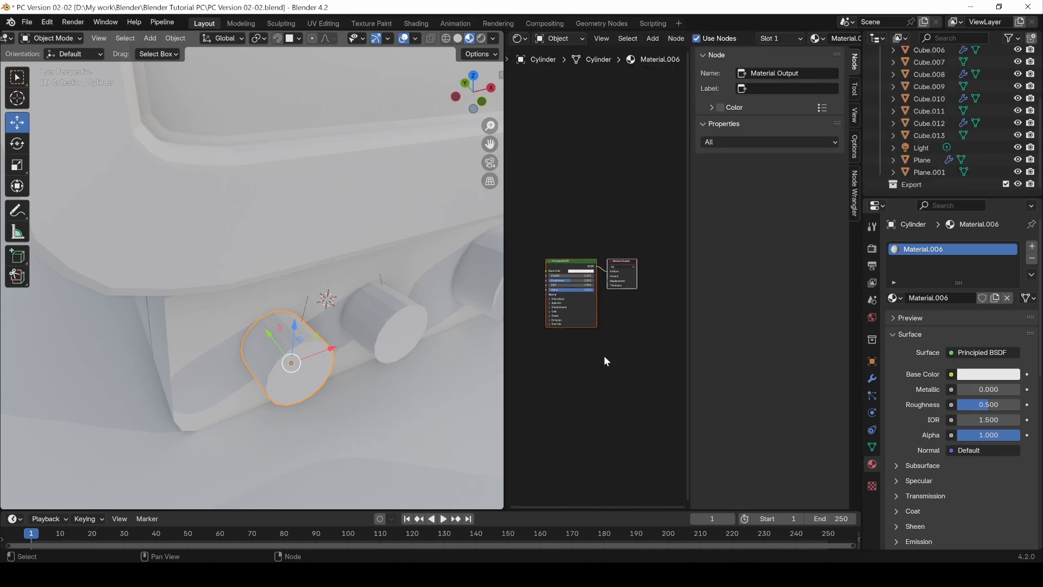
pyautogui.press('n')
pyautogui.moveTo(589, 351); pyautogui.dragTo(706, 349, button='middle')
pyautogui.scroll(4, 695, 283)
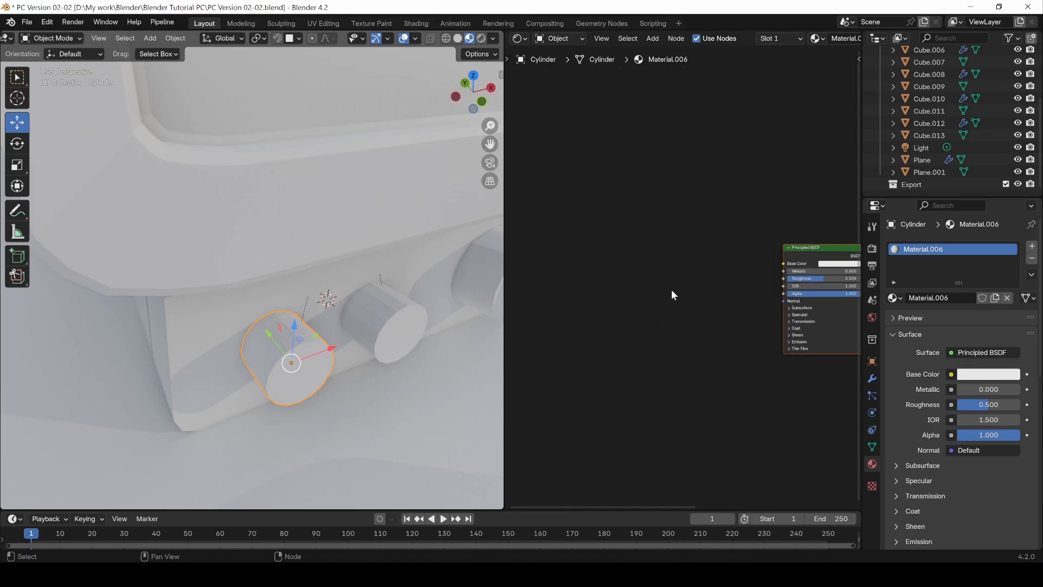
# Step: Add an Image Texture node to the knob's material and connect its Color output to the Principled BSDF's Base Color
pyautogui.moveTo(672, 294); pyautogui.dragTo(629, 307, button='middle')
pyautogui.hotkey('shift', 'a')
pyautogui.moveTo(619, 311)
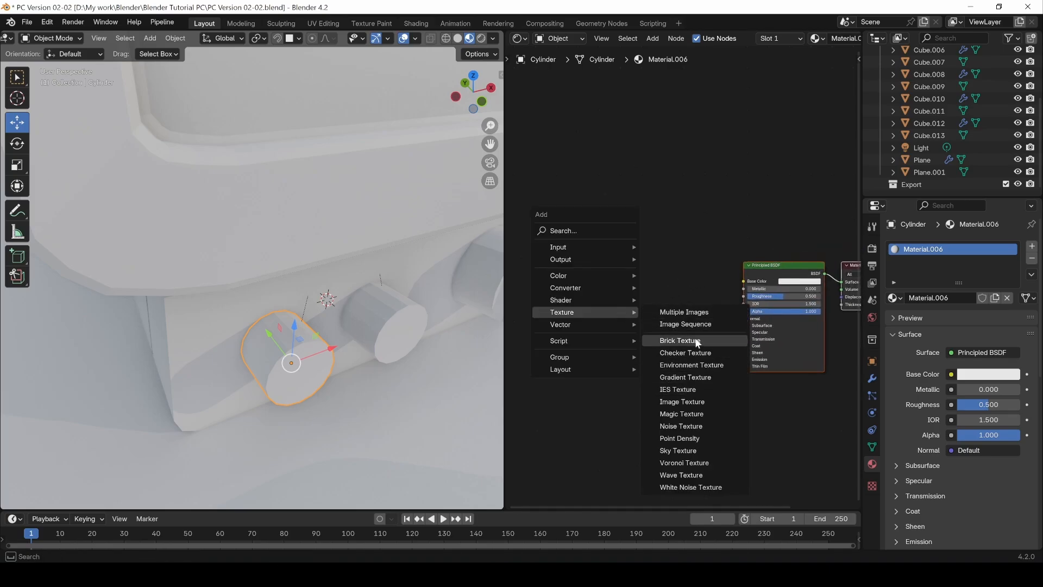
pyautogui.click(684, 402)
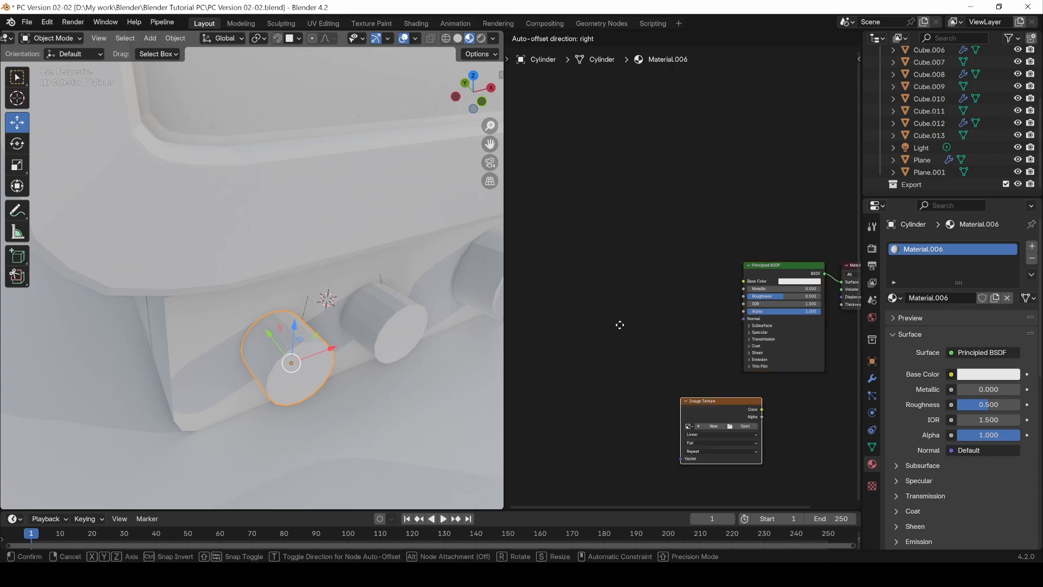
pyautogui.click(577, 274)
pyautogui.moveTo(655, 283); pyautogui.dragTo(743, 280)
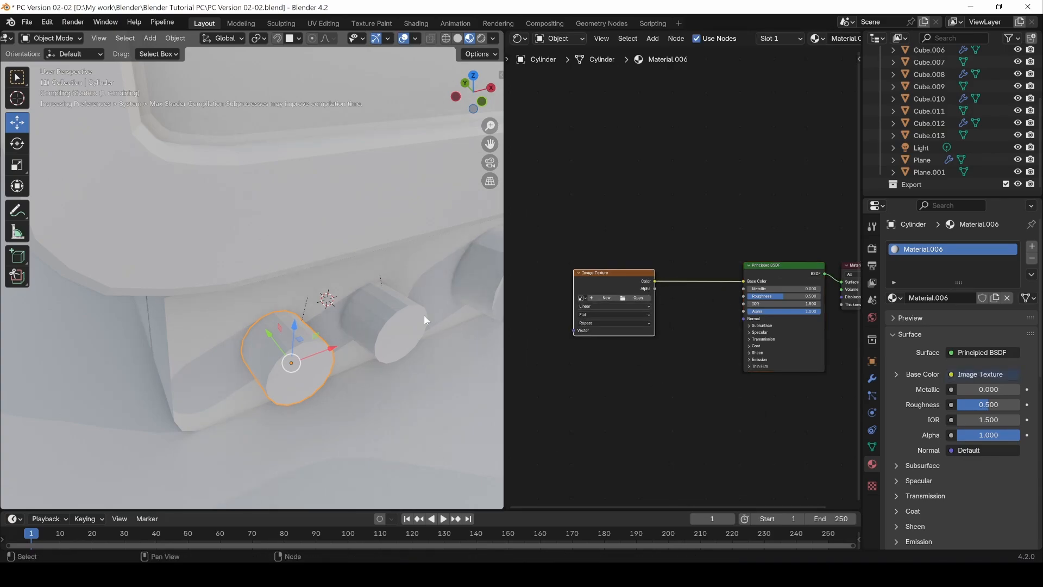
# Step: Assign the Checker03 image to the knob's texture node and inspect the checker pattern on its surface
pyautogui.click(582, 298)
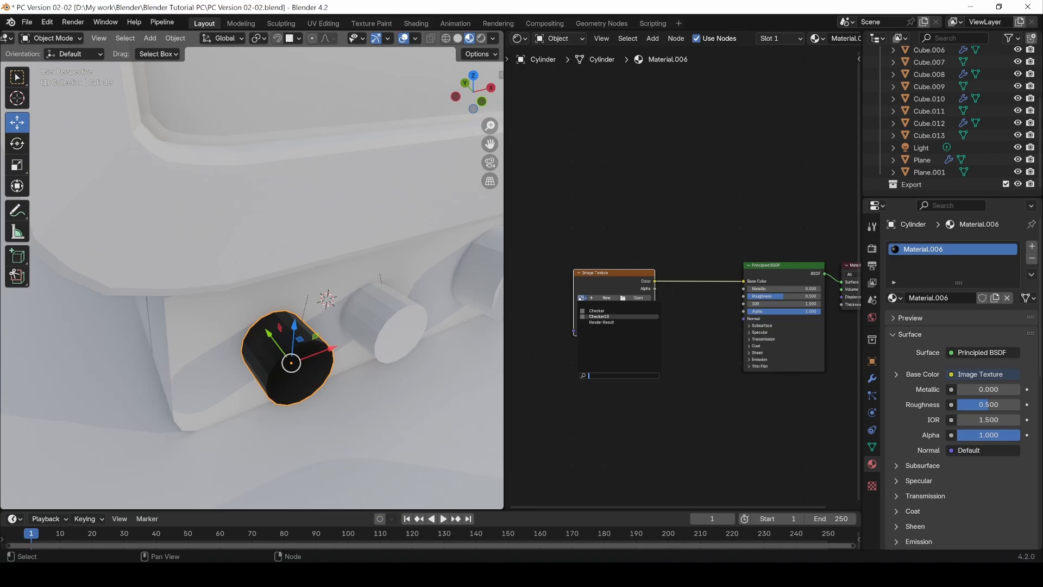
pyautogui.click(598, 316)
pyautogui.scroll(3, 332, 376)
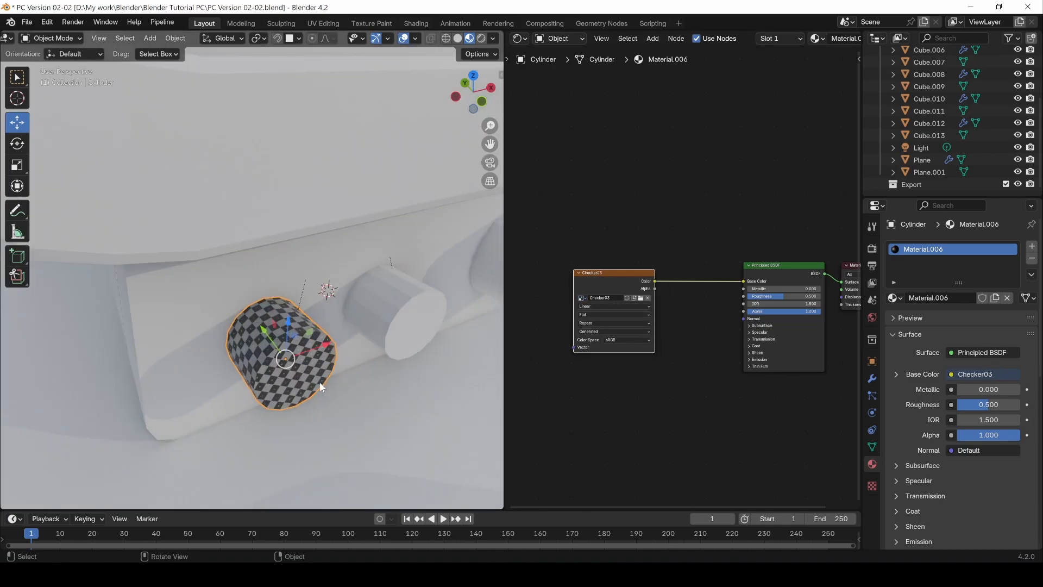
pyautogui.moveTo(301, 356)
pyautogui.mouseDown(button='middle')
pyautogui.moveTo(323, 328)
pyautogui.moveTo(304, 354)
pyautogui.mouseUp(button='middle')
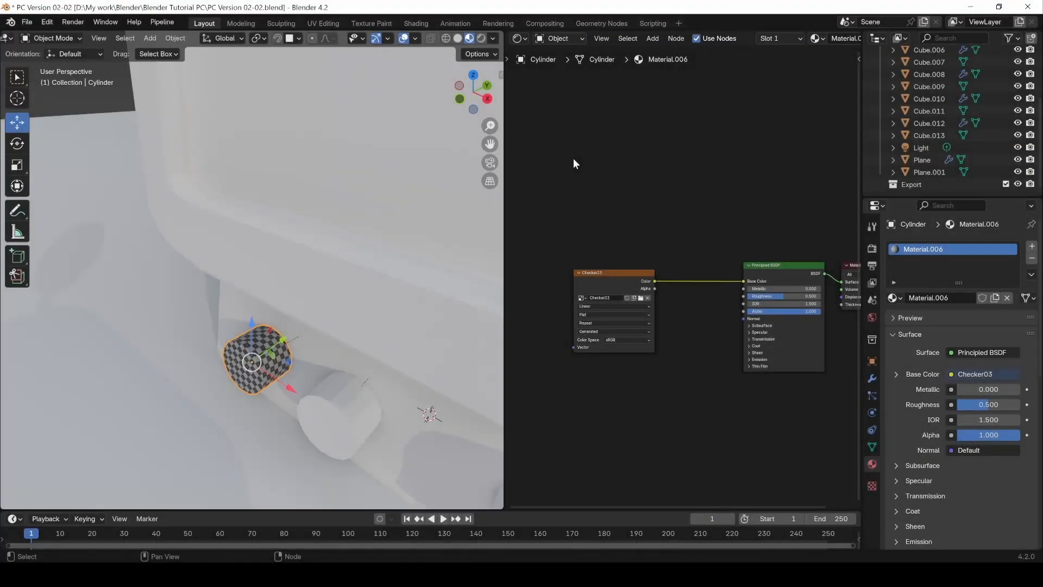
# Step: Select the untextured knob next to the checkered one
pyautogui.click(268, 353)
pyautogui.click(227, 313)
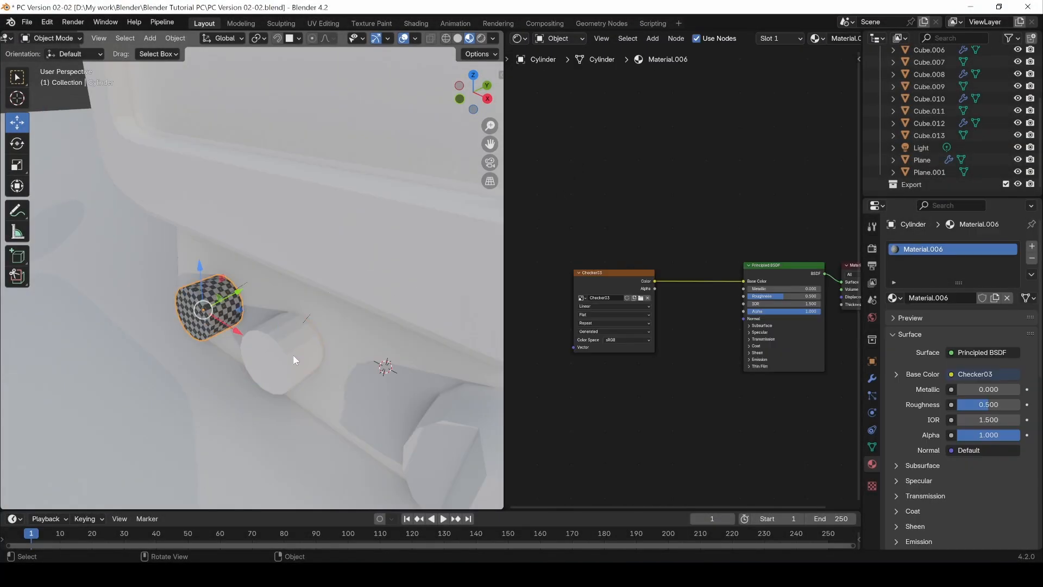
pyautogui.click(289, 344)
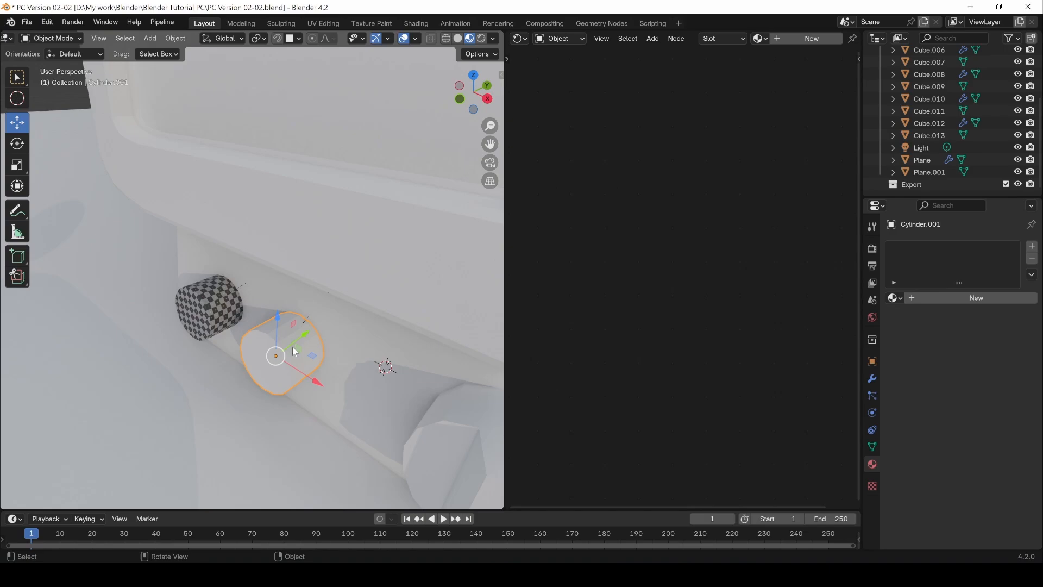
pyautogui.moveTo(209, 333); pyautogui.dragTo(230, 348, button='middle')
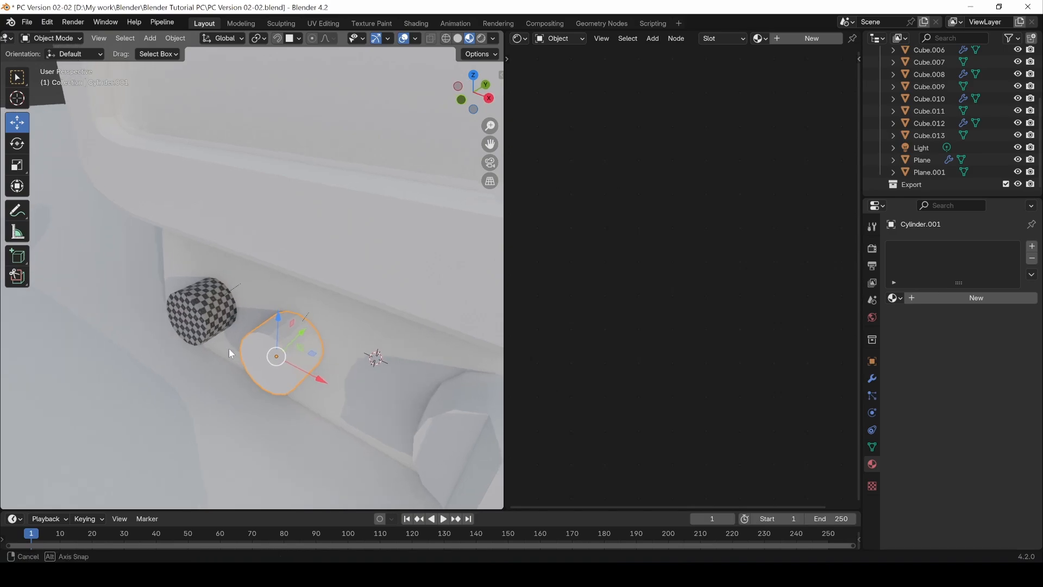
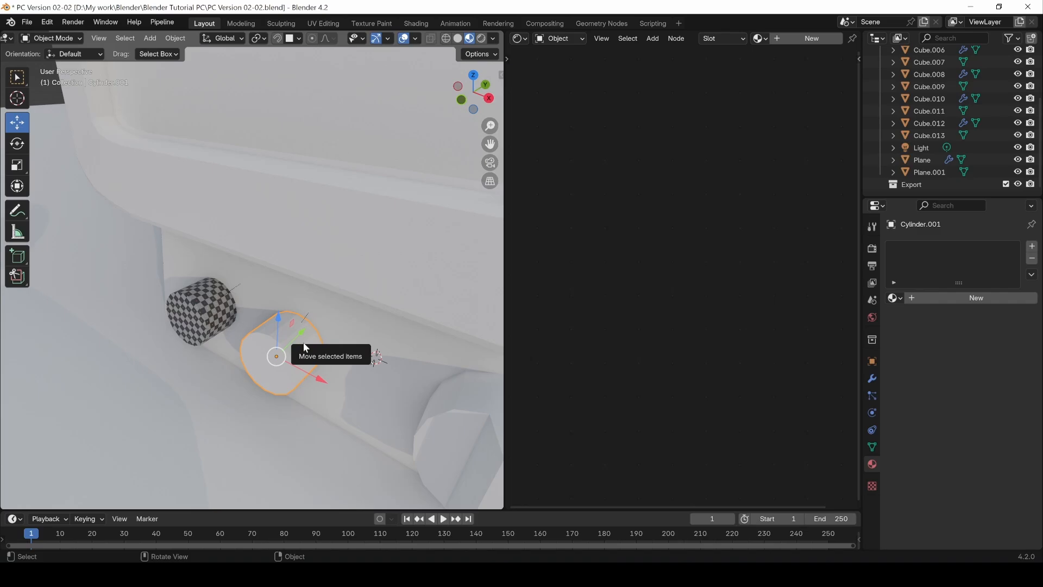
# Step: Copy the checkered knob's UV map to the neighbouring knob and link its material to it as well
pyautogui.keyDown('shift'); pyautogui.click(192, 309); pyautogui.keyUp('shift')
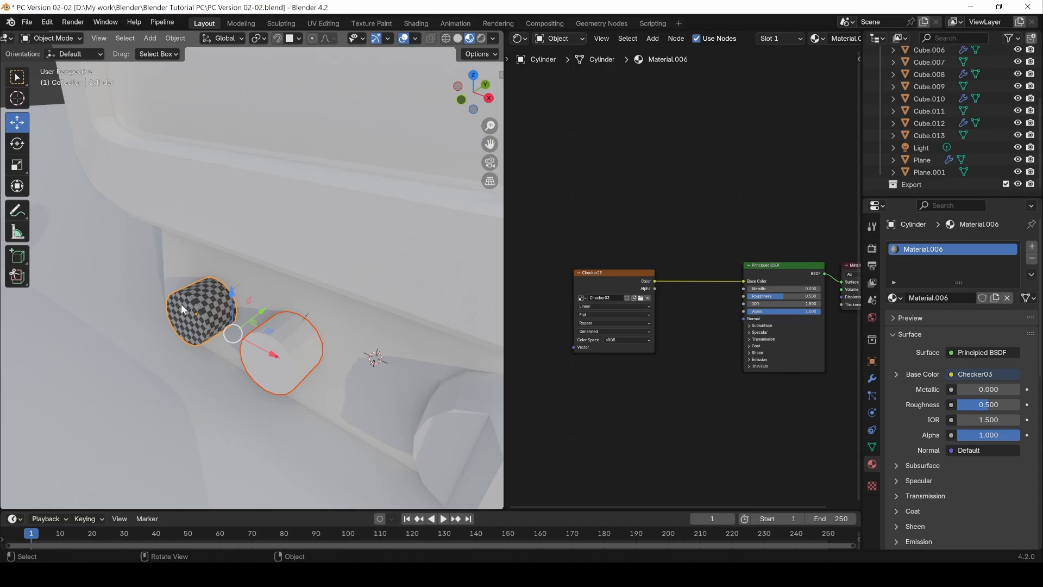
pyautogui.hotkey('ctrl', 'l')
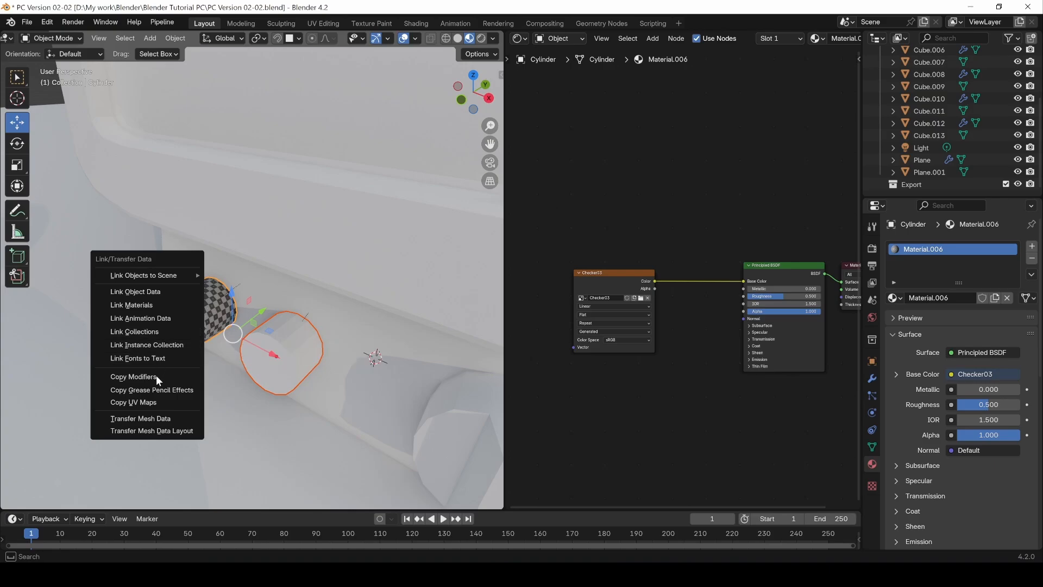
pyautogui.click(147, 403)
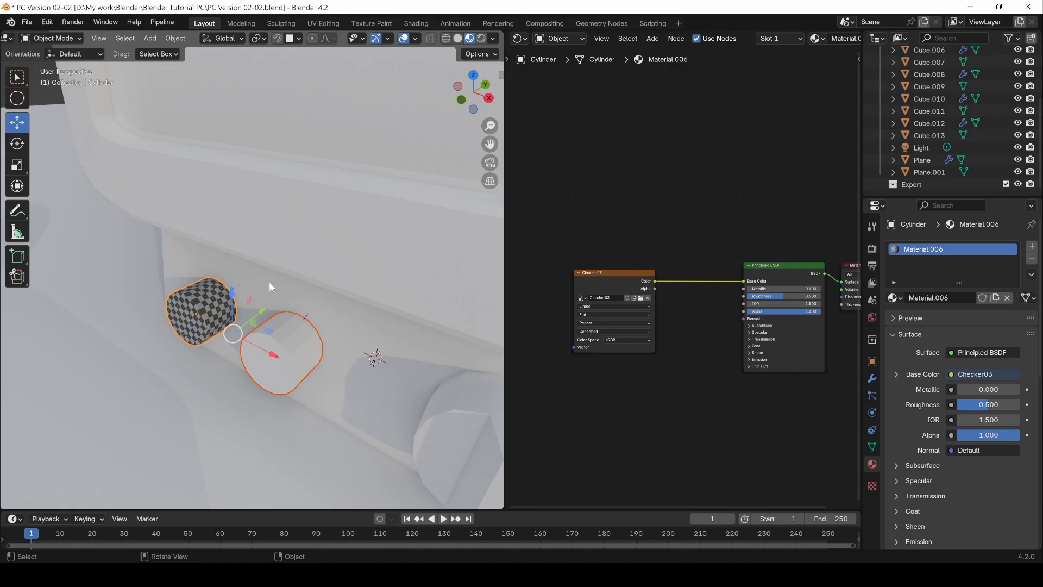
pyautogui.hotkey('ctrl', 'l')
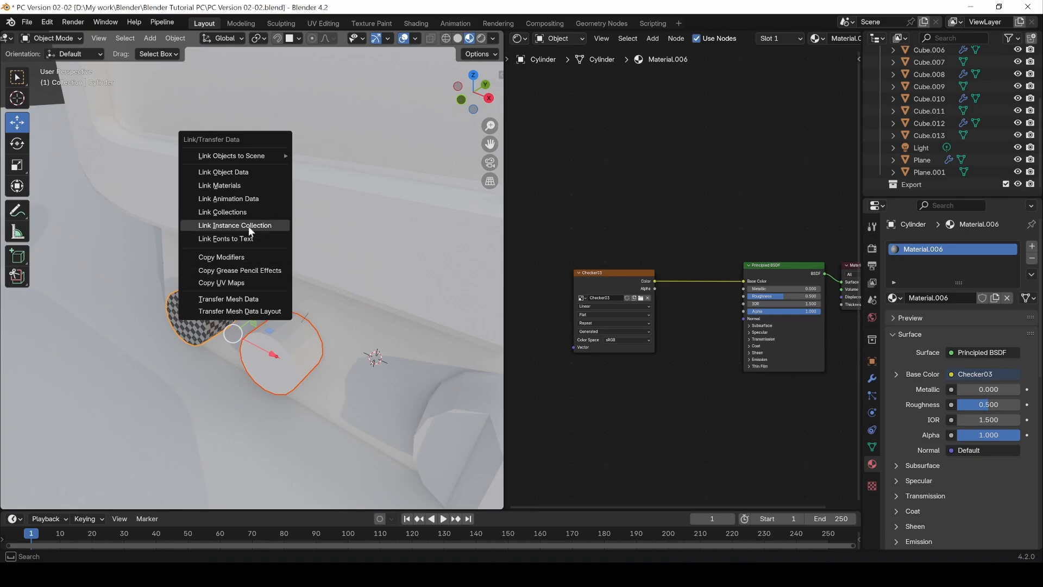
pyautogui.click(233, 184)
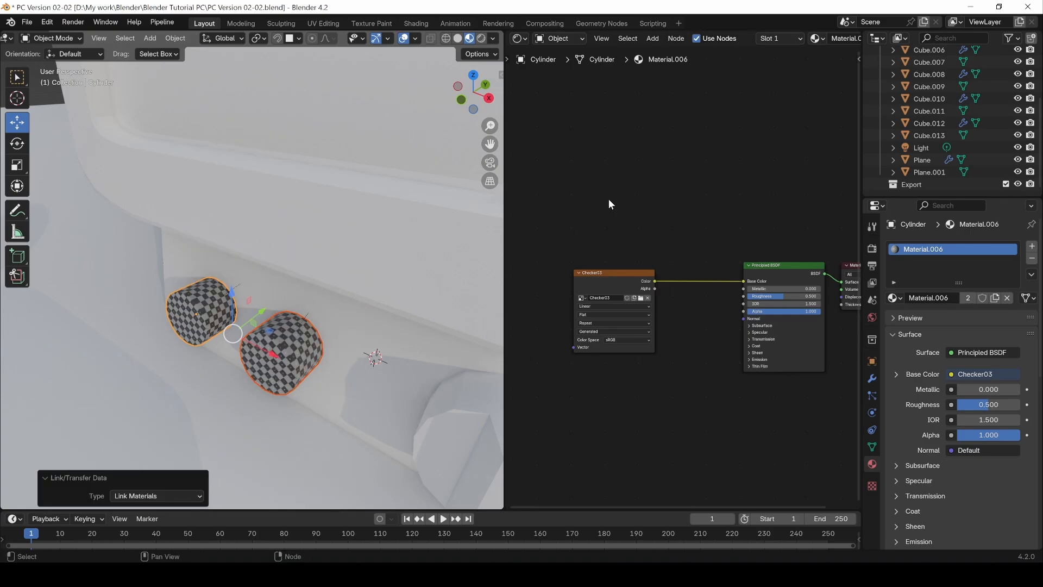
# Step: Change the Shader Editor area to the UV Editor and inspect the second knob's copied UV layout in Edit Mode
pyautogui.click(518, 38)
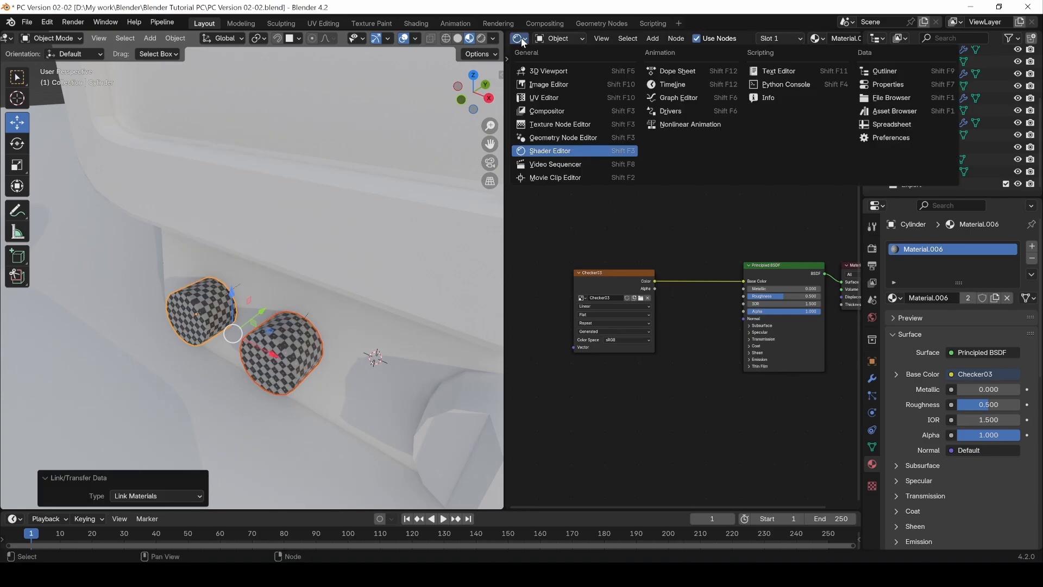
pyautogui.click(535, 97)
pyautogui.click(282, 378)
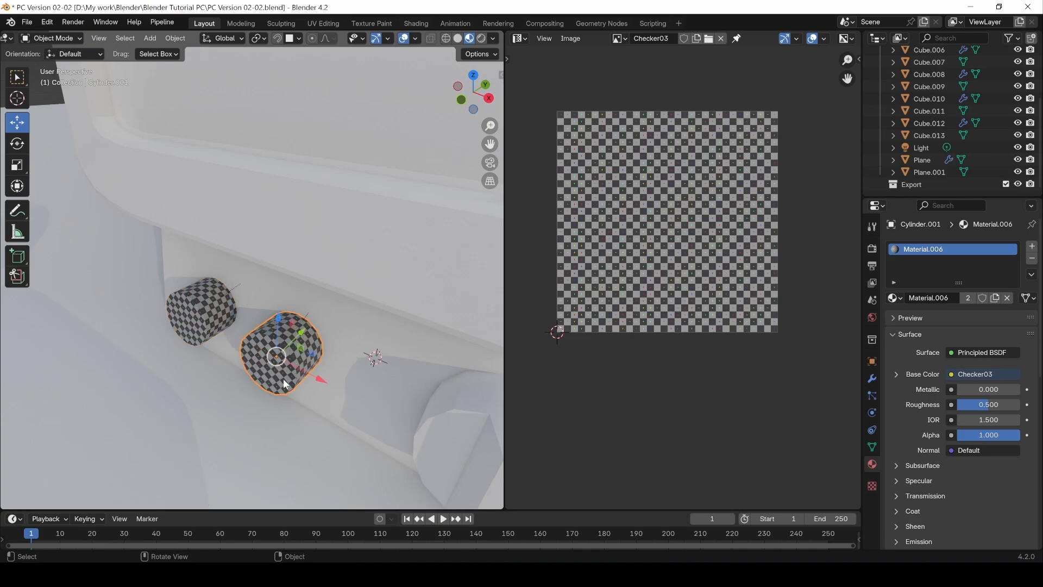
pyautogui.press('Tab')
pyautogui.press('a')
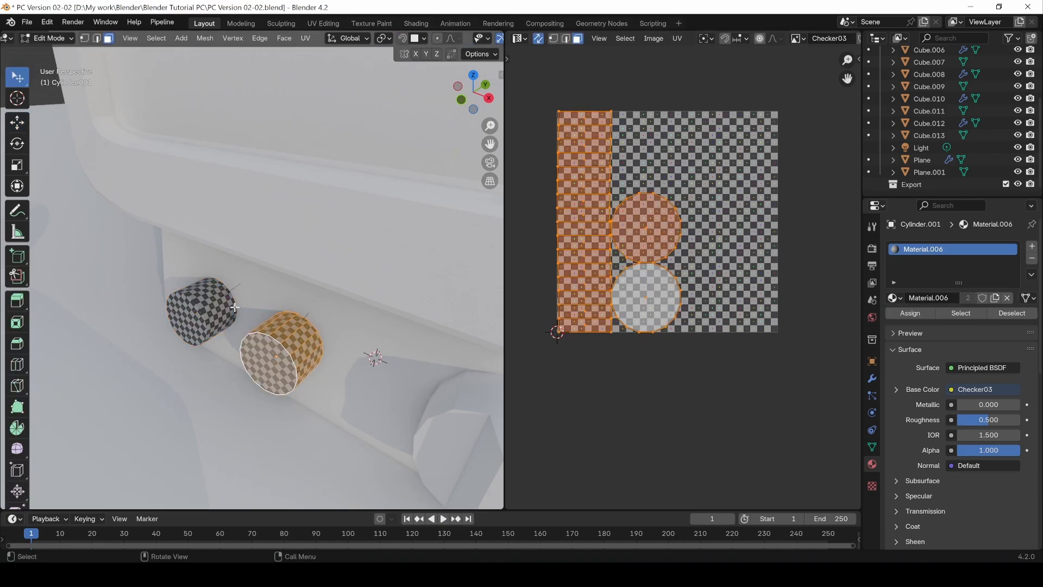
pyautogui.press('Tab')
# Step: Select both small knobs and set their material link to Data
pyautogui.click(191, 312)
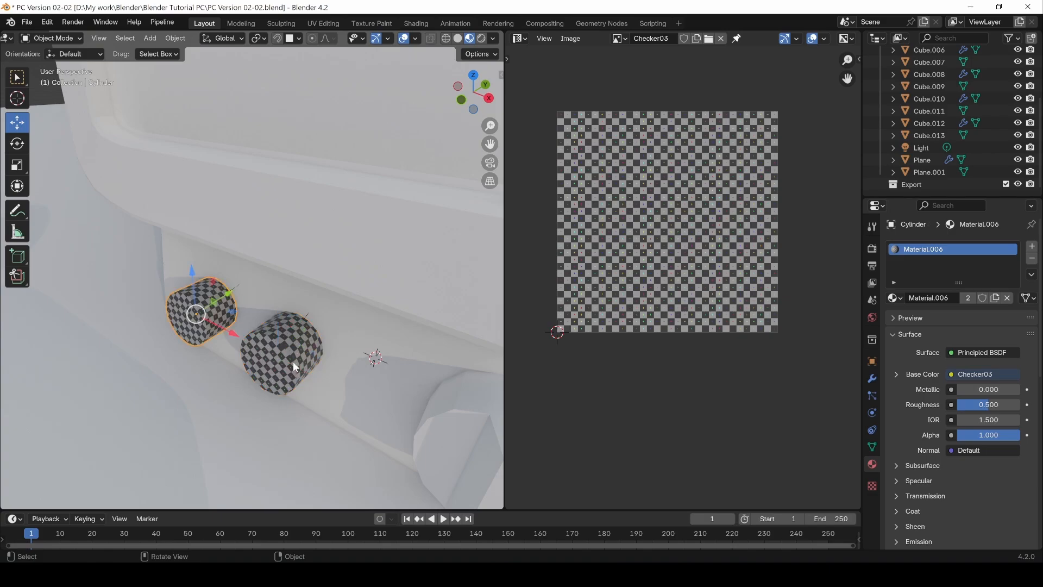
pyautogui.keyDown('shift'); pyautogui.click(290, 354); pyautogui.keyUp('shift')
pyautogui.keyDown('shift'); pyautogui.click(201, 311); pyautogui.keyUp('shift')
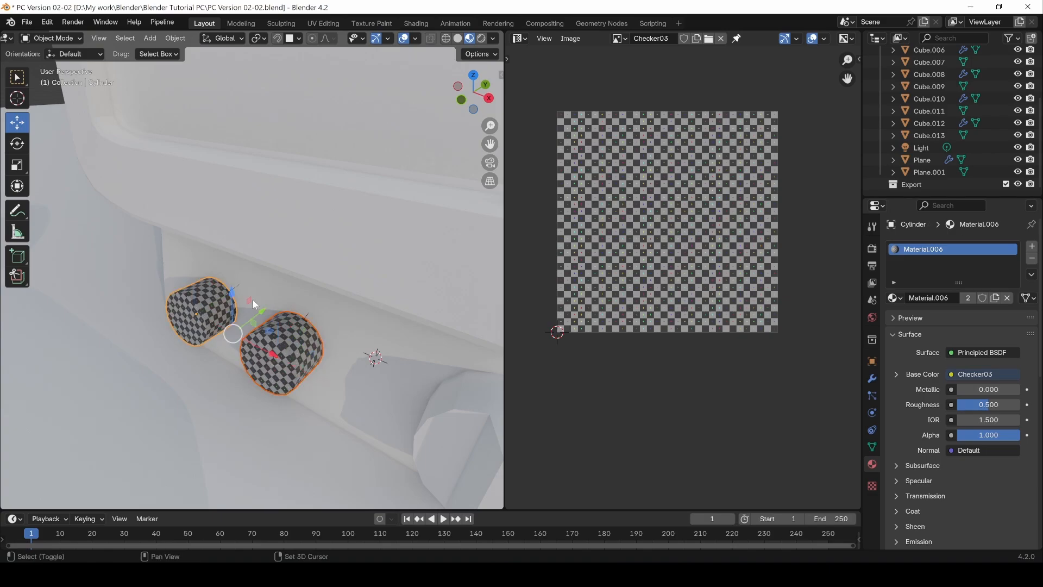
pyautogui.click(1028, 298)
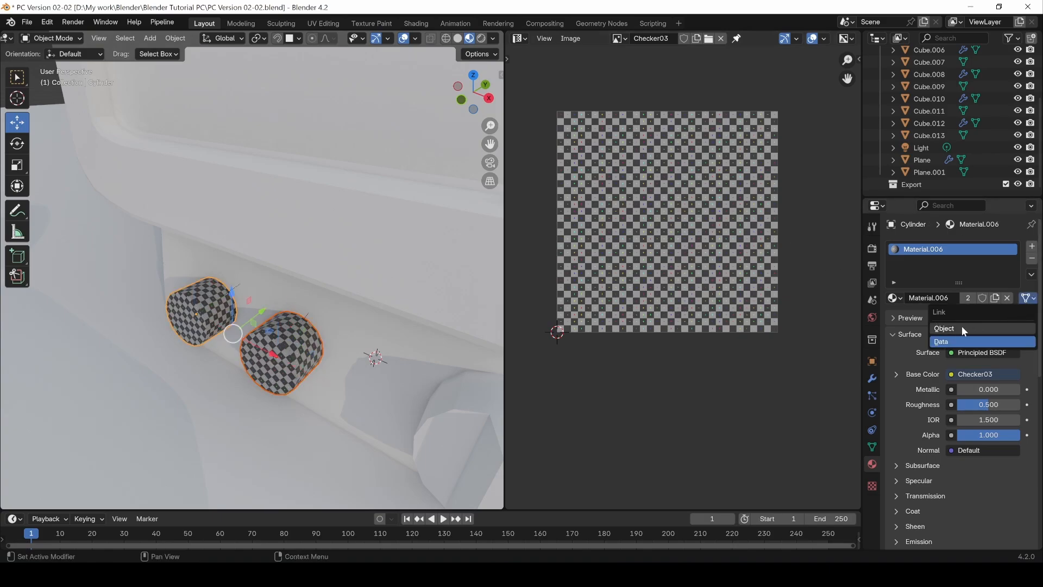
pyautogui.click(944, 340)
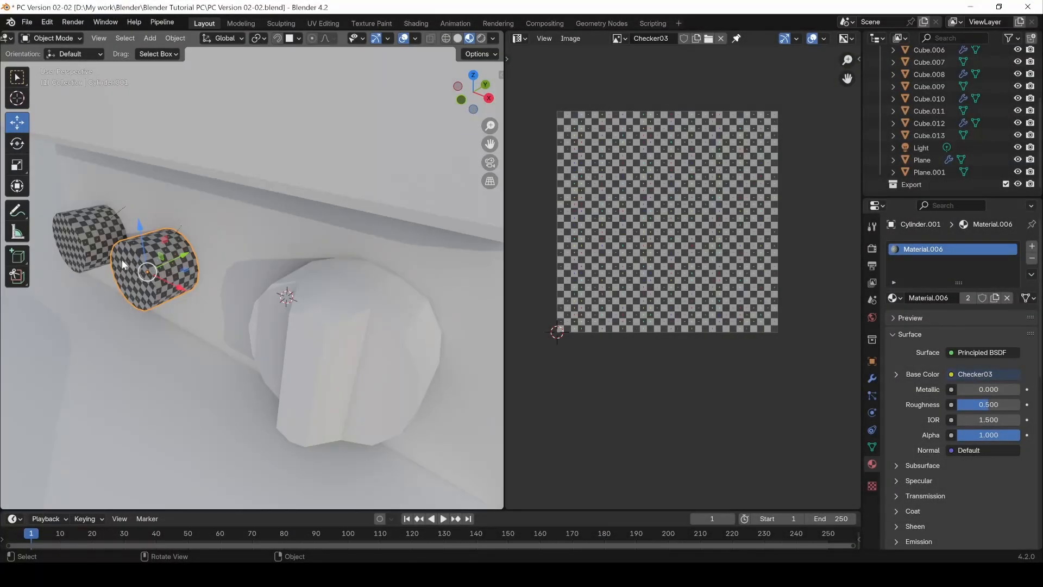
# Step: Select the edges outlining the two flat front faces beside the large knob's grip
pyautogui.click(303, 308)
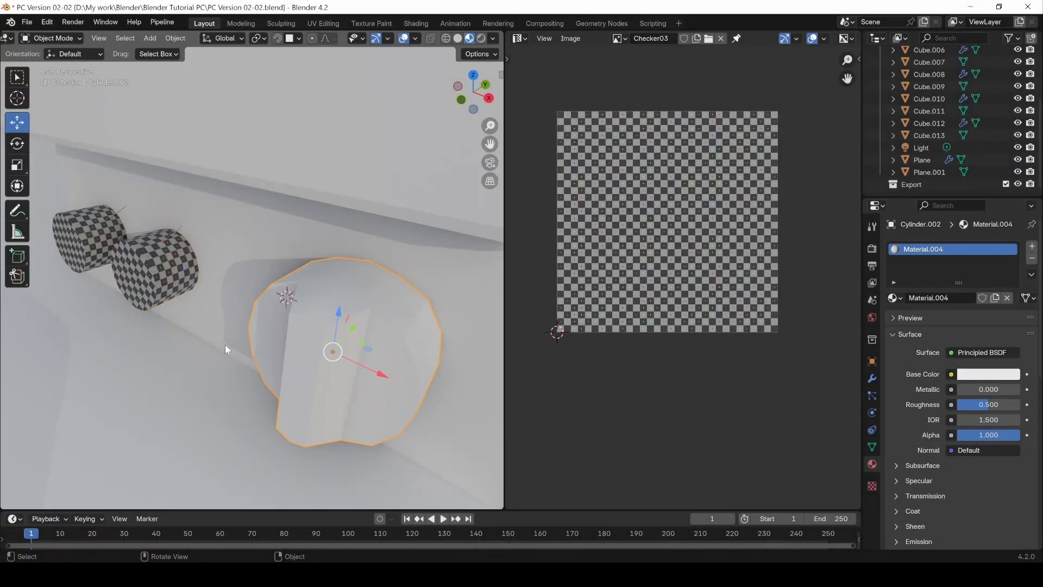
pyautogui.moveTo(226, 345)
pyautogui.mouseDown(button='middle')
pyautogui.moveTo(328, 328)
pyautogui.moveTo(305, 324)
pyautogui.moveTo(334, 307)
pyautogui.moveTo(372, 334)
pyautogui.moveTo(362, 342)
pyautogui.mouseUp(button='middle')
pyautogui.press('Tab')
pyautogui.press('2')
pyautogui.keyDown('alt'); pyautogui.click(312, 293); pyautogui.keyUp('alt')
pyautogui.keyDown('alt'); pyautogui.keyDown('shift'); pyautogui.click(385, 322); pyautogui.keyUp('shift'); pyautogui.keyUp('alt')
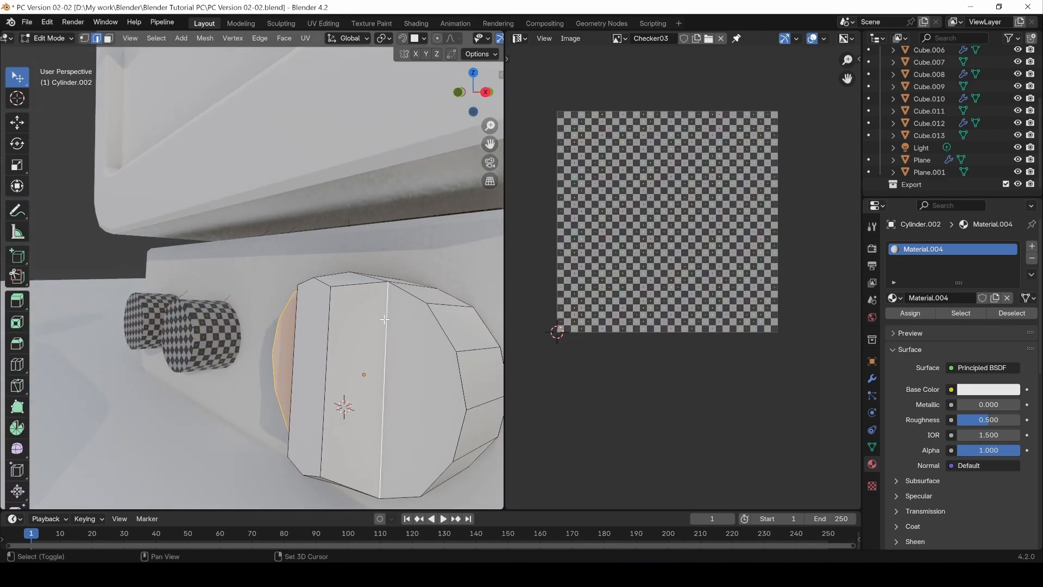
pyautogui.hotkey('ctrl', 'z')
pyautogui.keyDown('alt'); pyautogui.keyDown('shift'); pyautogui.click(405, 294); pyautogui.keyUp('shift'); pyautogui.keyUp('alt')
pyautogui.moveTo(406, 294); pyautogui.dragTo(337, 381, button='middle')
# Step: Add the edges around the lower end of the large knob's grip to the selection
pyautogui.keyDown('shift'); pyautogui.click(369, 396); pyautogui.keyUp('shift')
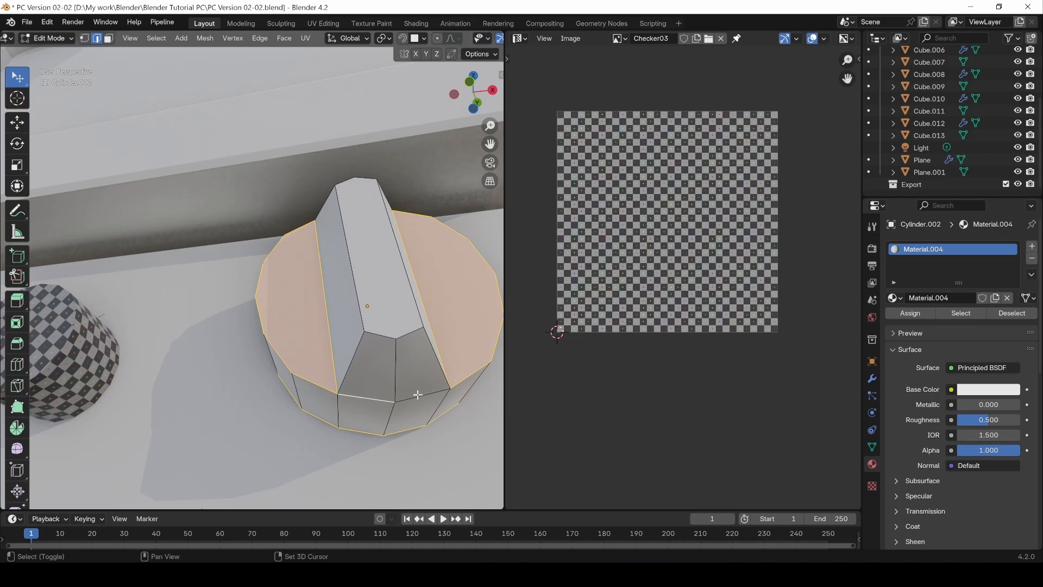
pyautogui.keyDown('shift'); pyautogui.click(417, 396); pyautogui.keyUp('shift')
pyautogui.keyDown('shift'); pyautogui.click(365, 339); pyautogui.keyUp('shift')
pyautogui.keyDown('shift'); pyautogui.click(421, 342); pyautogui.keyUp('shift')
pyautogui.keyDown('shift'); pyautogui.click(404, 335); pyautogui.keyUp('shift')
pyautogui.keyDown('shift'); pyautogui.click(380, 335); pyautogui.keyUp('shift')
pyautogui.keyDown('shift'); pyautogui.click(396, 370); pyautogui.keyUp('shift')
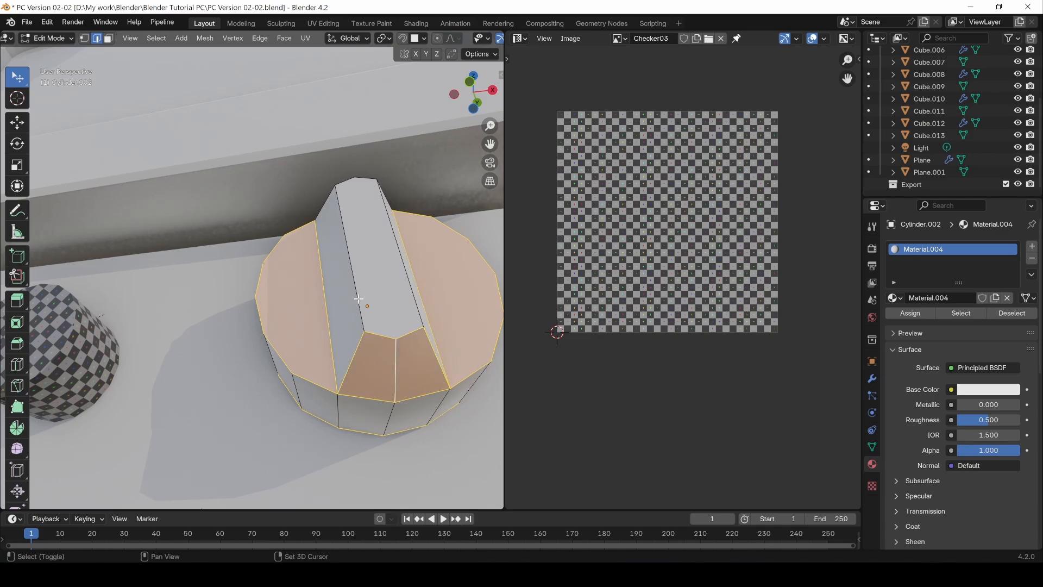
# Step: Add the long ridge edges of the grip and the edges around its upper end to the selection
pyautogui.keyDown('shift'); pyautogui.click(349, 269); pyautogui.keyUp('shift')
pyautogui.moveTo(349, 268); pyautogui.dragTo(380, 220, button='middle')
pyautogui.keyDown('shift'); pyautogui.click(387, 227); pyautogui.keyUp('shift')
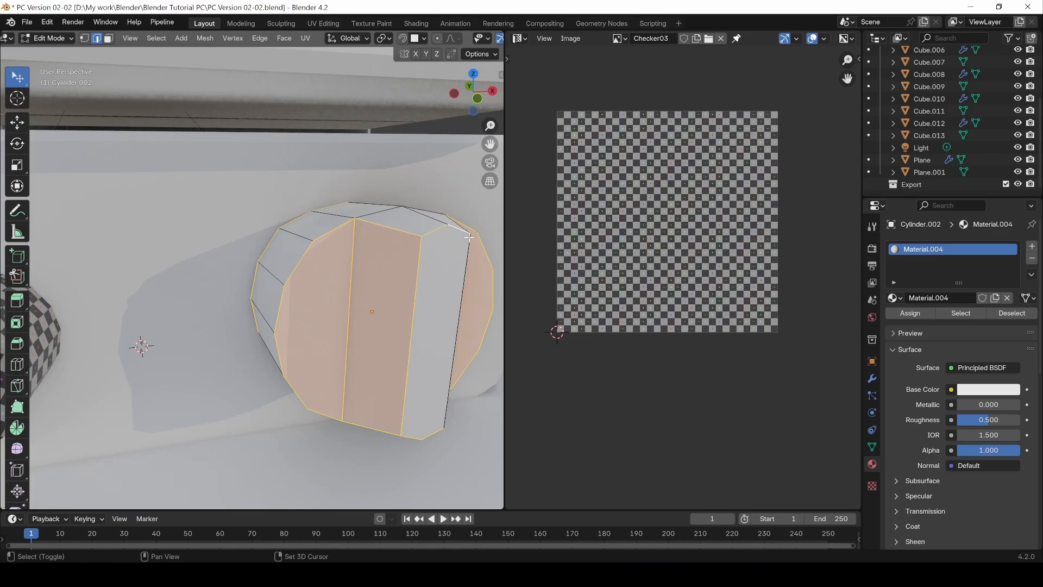
pyautogui.keyDown('shift'); pyautogui.click(448, 240); pyautogui.keyUp('shift')
pyautogui.keyDown('shift'); pyautogui.click(383, 210); pyautogui.keyUp('shift')
pyautogui.keyDown('shift'); pyautogui.click(414, 212); pyautogui.keyUp('shift')
pyautogui.moveTo(457, 211); pyautogui.dragTo(376, 218, button='middle')
pyautogui.keyDown('shift'); pyautogui.click(373, 215); pyautogui.keyUp('shift')
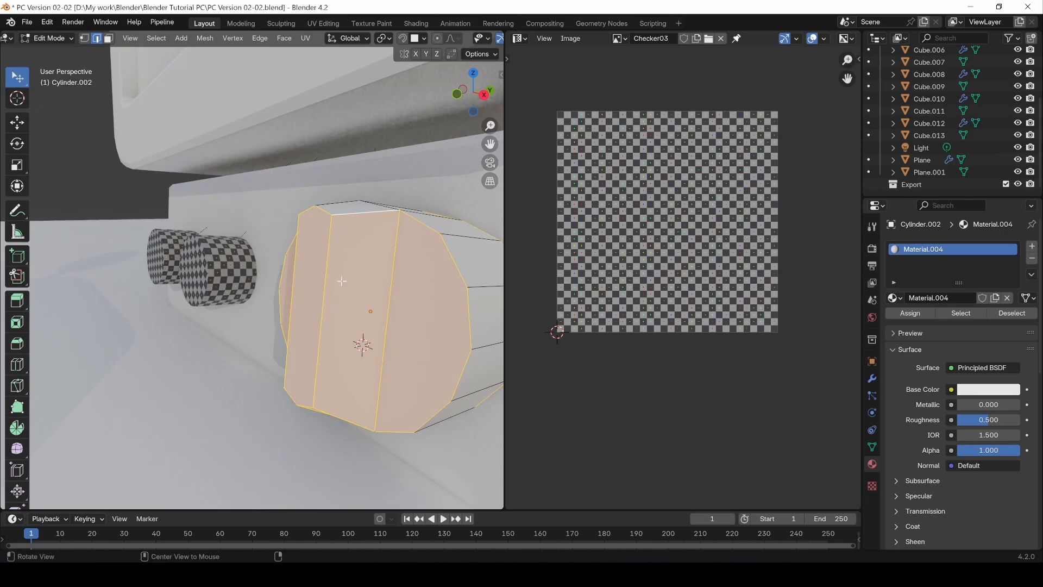
# Step: Refine the edge selection at both grip ends and add an edge across the large knob's side wall
pyautogui.moveTo(340, 280); pyautogui.dragTo(352, 340, button='middle')
pyautogui.keyDown('shift'); pyautogui.click(397, 266); pyautogui.keyUp('shift')
pyautogui.moveTo(397, 266); pyautogui.dragTo(364, 280, button='middle')
pyautogui.moveTo(393, 264); pyautogui.dragTo(412, 264, button='middle')
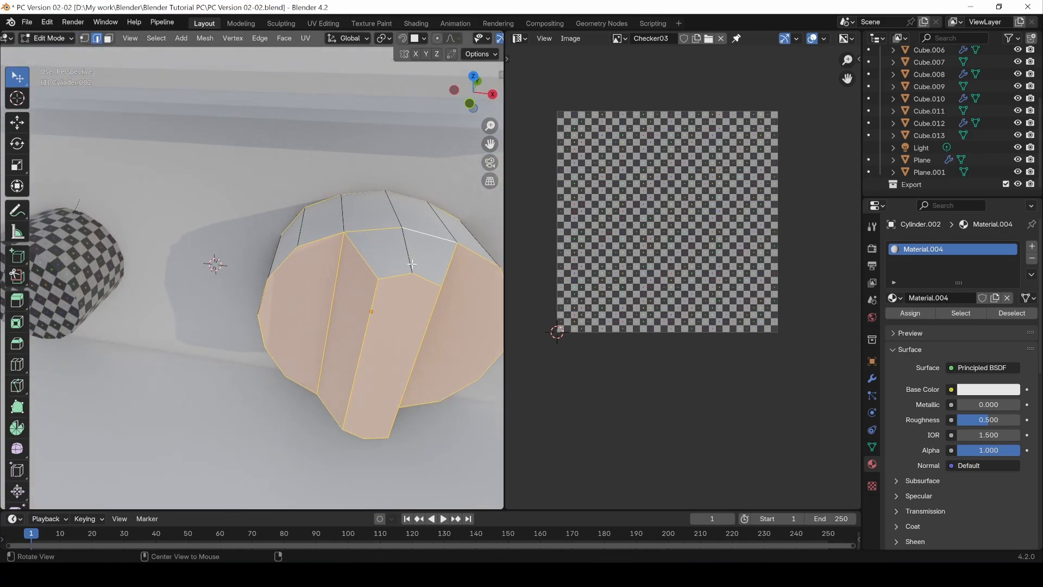
pyautogui.moveTo(396, 302); pyautogui.dragTo(392, 248, button='middle')
pyautogui.keyDown('shift'); pyautogui.click(412, 392); pyautogui.keyUp('shift')
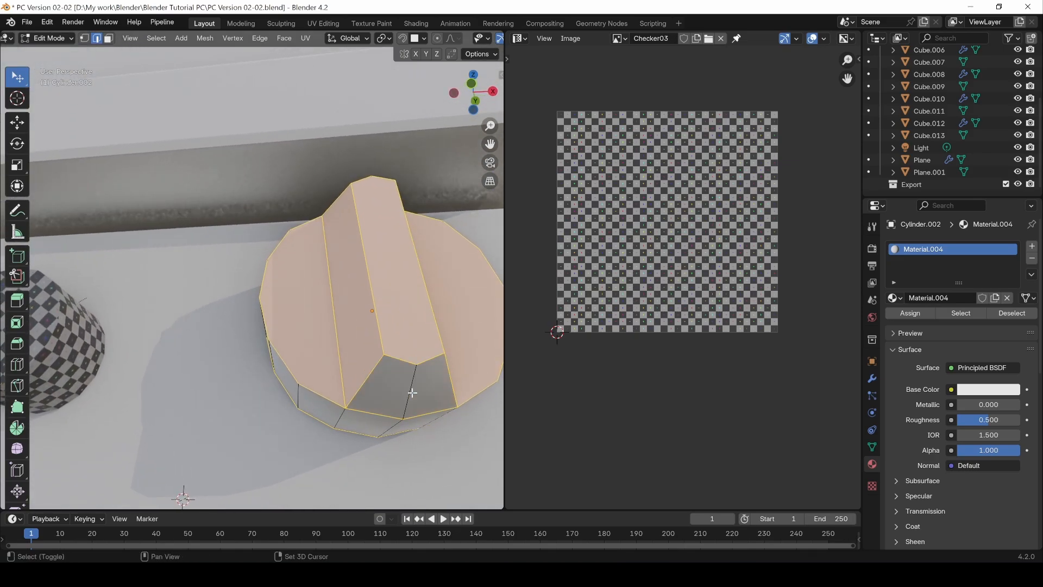
pyautogui.keyDown('shift'); pyautogui.click(388, 430); pyautogui.keyUp('shift')
# Step: Mark the selected edges of the large knob as seams and unwrap its whole mesh
pyautogui.moveTo(245, 371); pyautogui.dragTo(366, 370, button='middle')
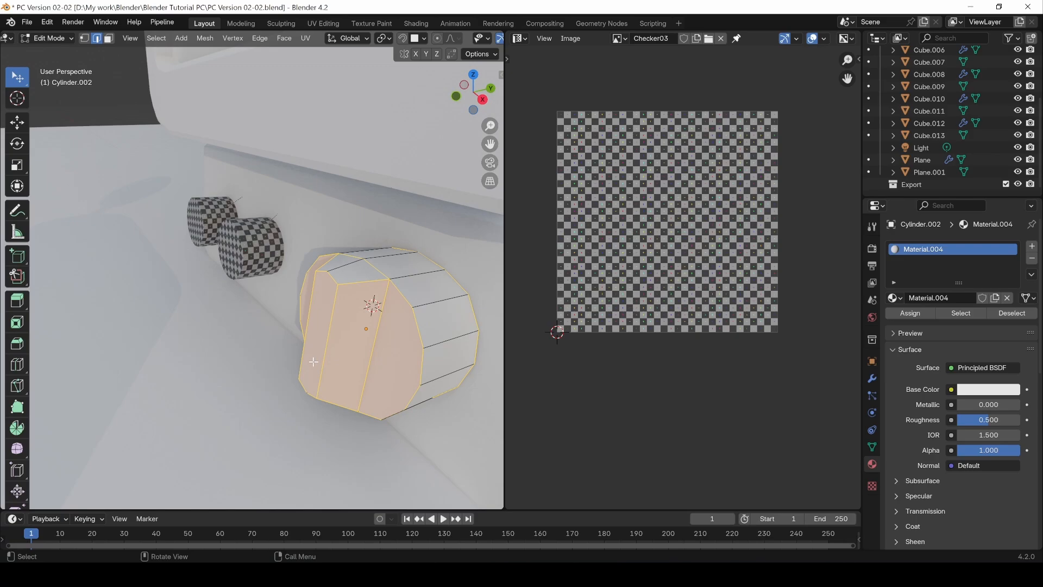
pyautogui.moveTo(313, 362); pyautogui.dragTo(381, 310, button='middle')
pyautogui.hotkey('ctrl', 'e')
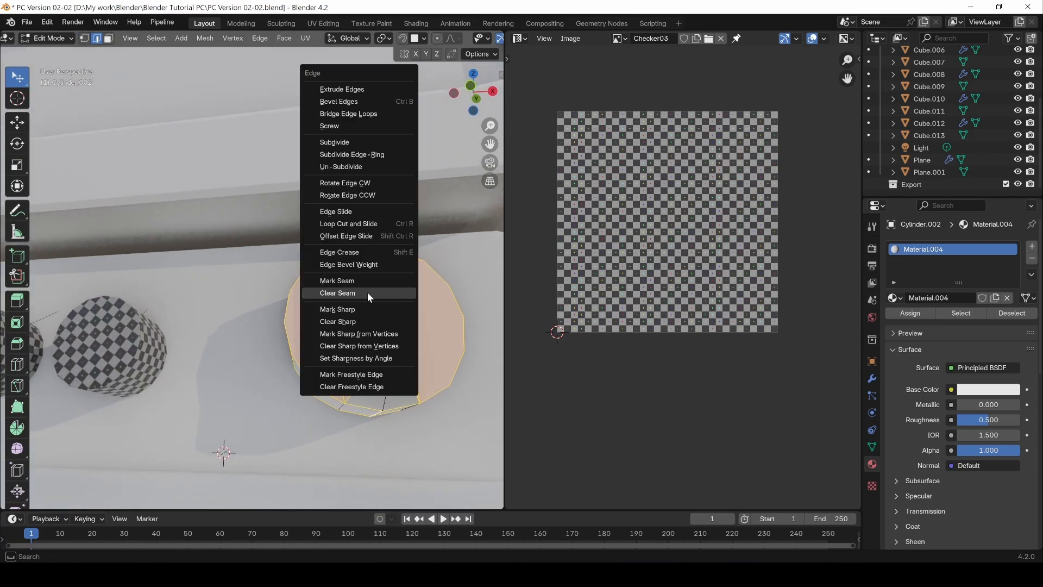
pyautogui.click(351, 281)
pyautogui.moveTo(352, 279); pyautogui.dragTo(355, 346, button='middle')
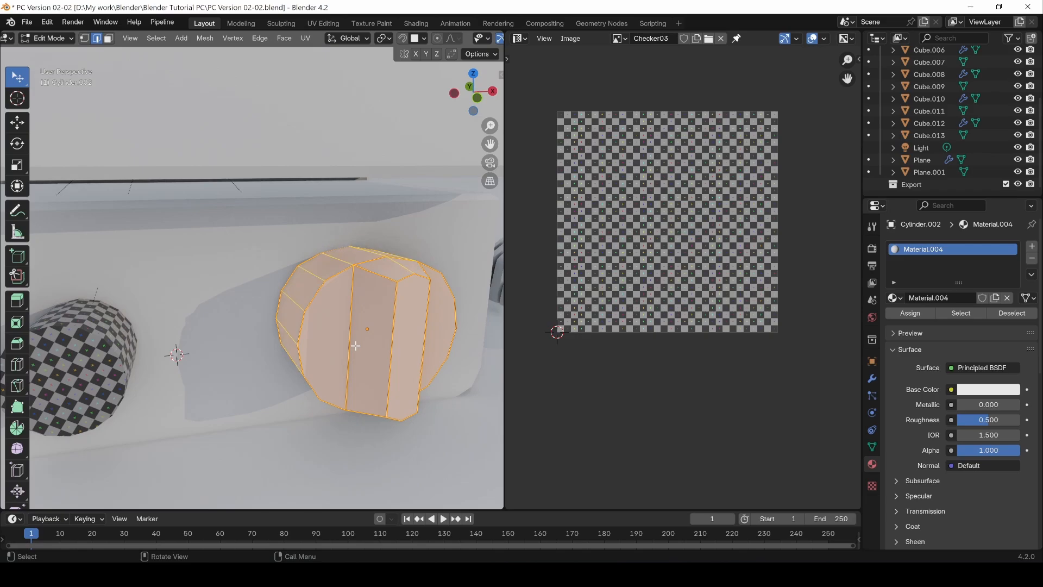
pyautogui.press('u')
pyautogui.click(355, 346)
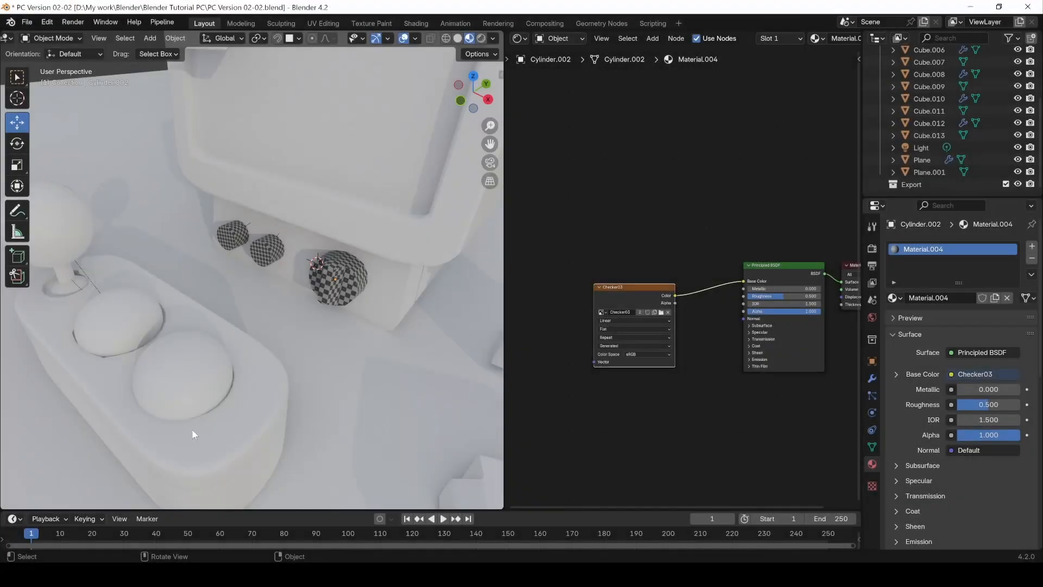
# Step: Open the rounded joystick base in Edit Mode and show its existing UV layout in the UV Editor
pyautogui.click(193, 433)
pyautogui.moveTo(170, 423); pyautogui.dragTo(246, 401, button='middle')
pyautogui.press('Tab')
pyautogui.scroll(5, 247, 404)
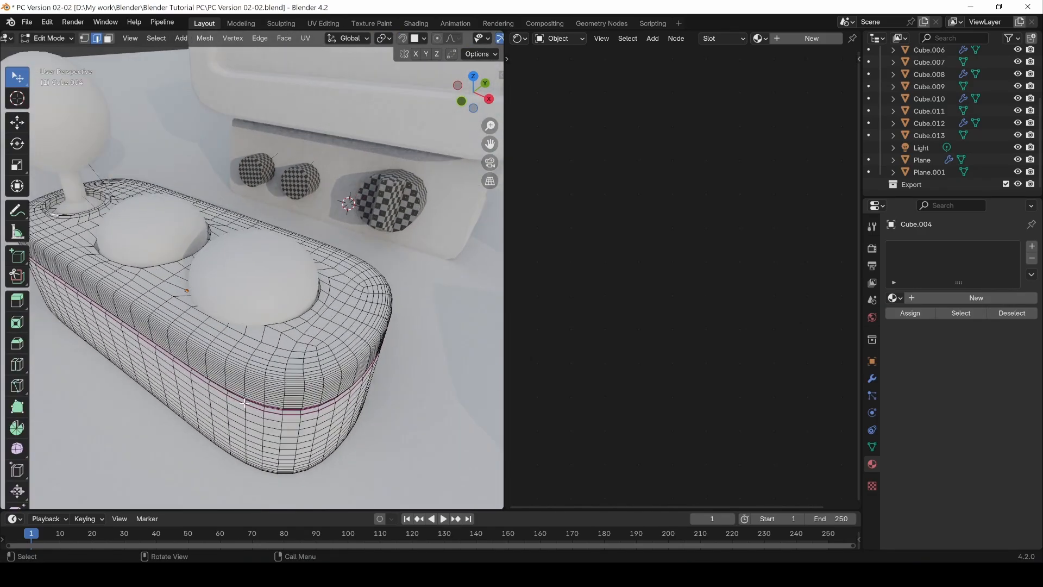
pyautogui.click(523, 43)
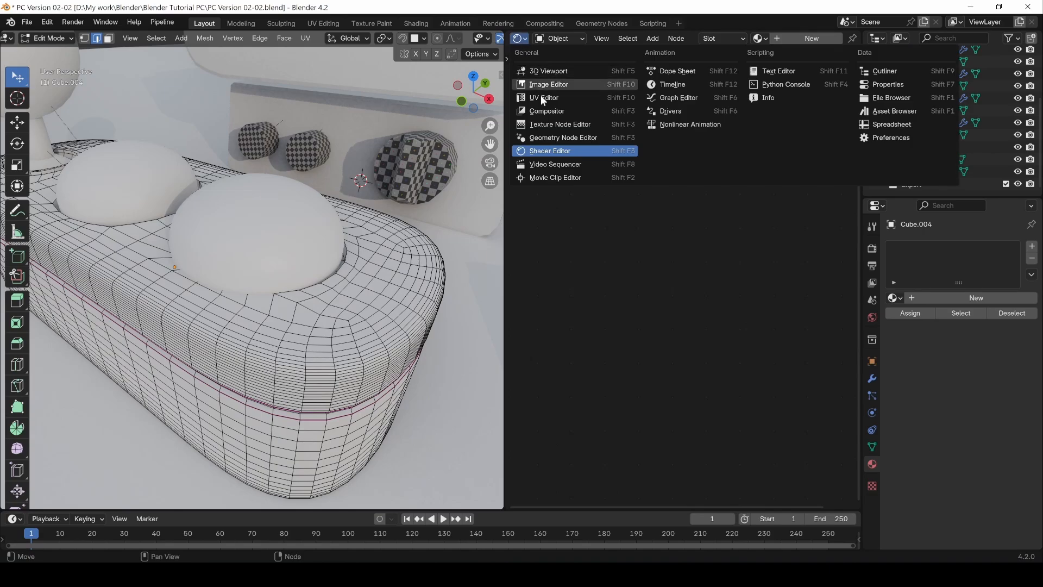
pyautogui.click(547, 101)
pyautogui.scroll(2, 670, 214)
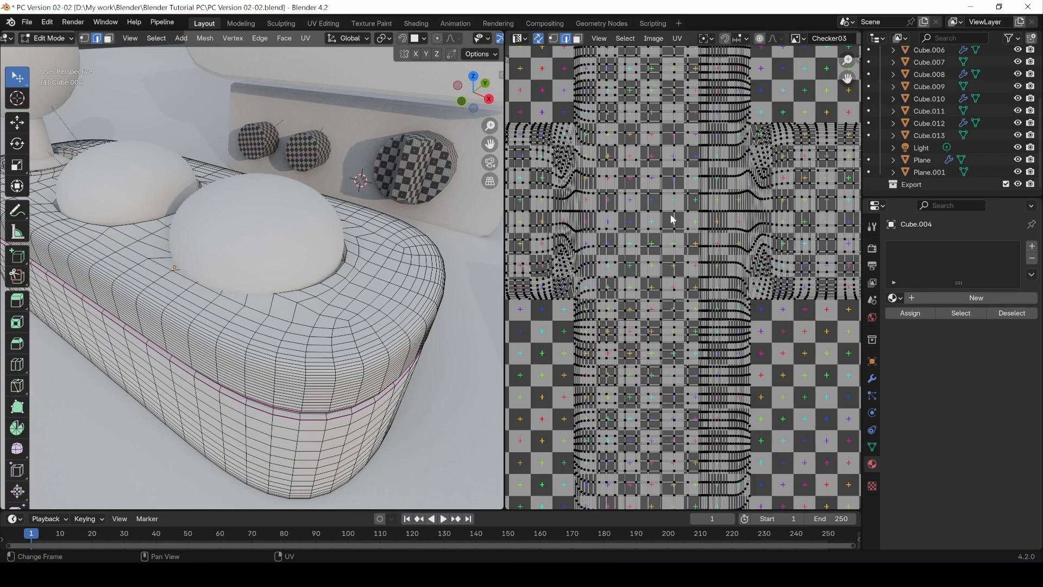
pyautogui.scroll(-1, 760, 236)
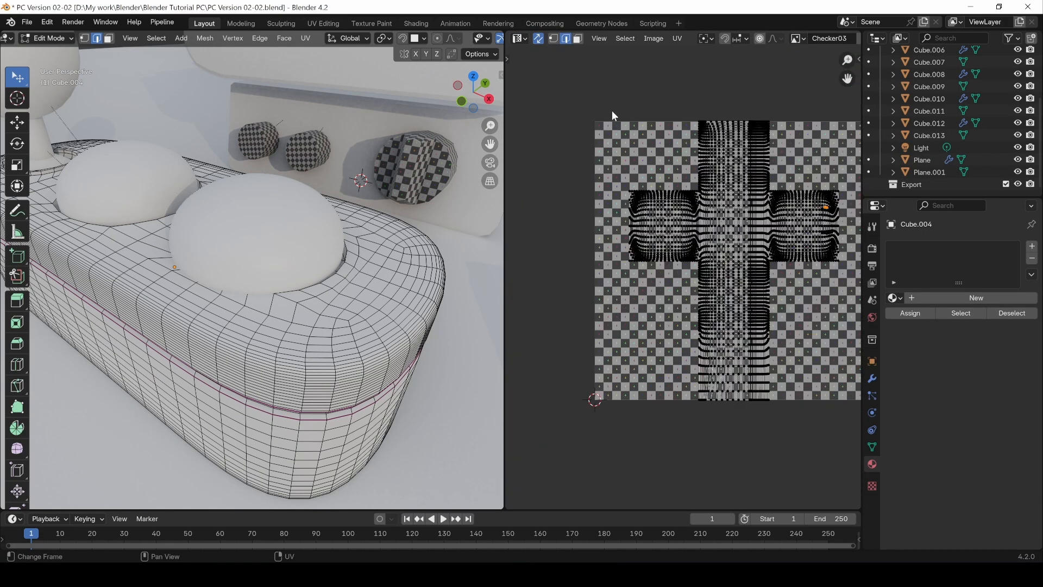
# Step: Delete the joystick base's existing UV map, UVMap, from its mesh data
pyautogui.moveTo(613, 115); pyautogui.dragTo(799, 395)
pyautogui.click(675, 360)
pyautogui.click(741, 366)
pyautogui.click(872, 446)
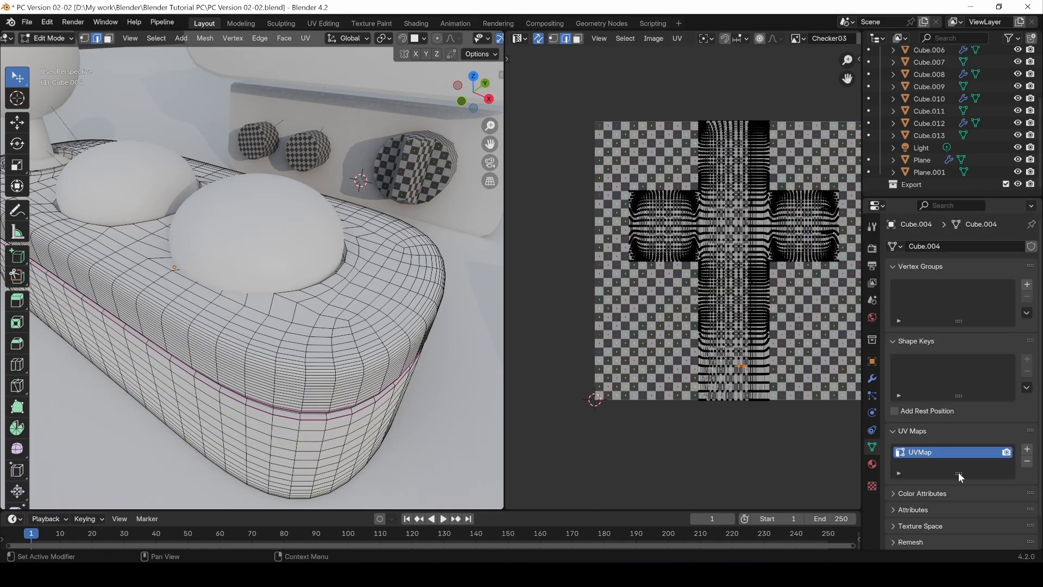
pyautogui.click(1028, 462)
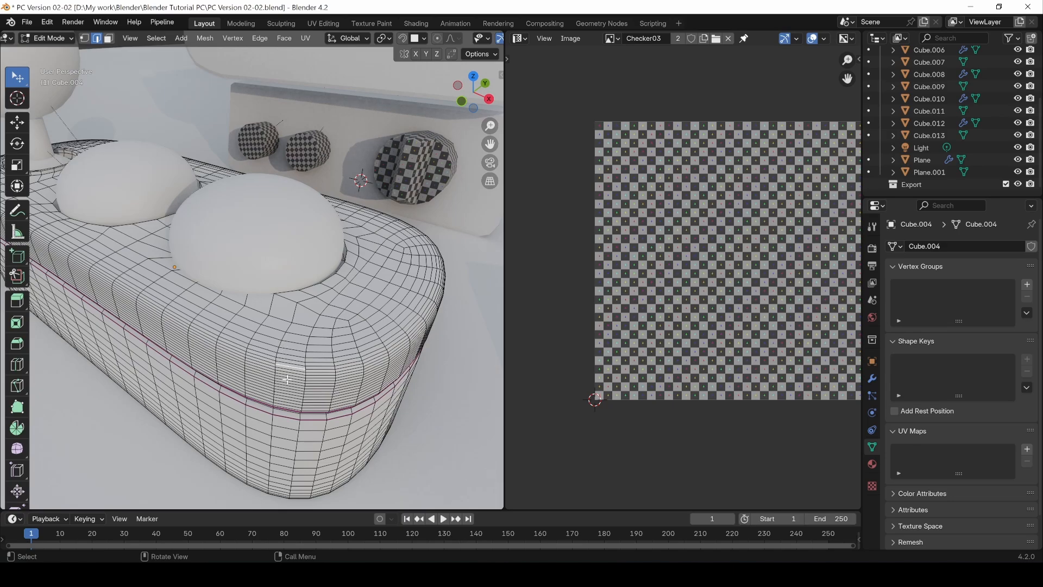
# Step: Select the edge loops along the joystick base's upper rim and around its groove, and switch to wireframe shading
pyautogui.scroll(3, 303, 386)
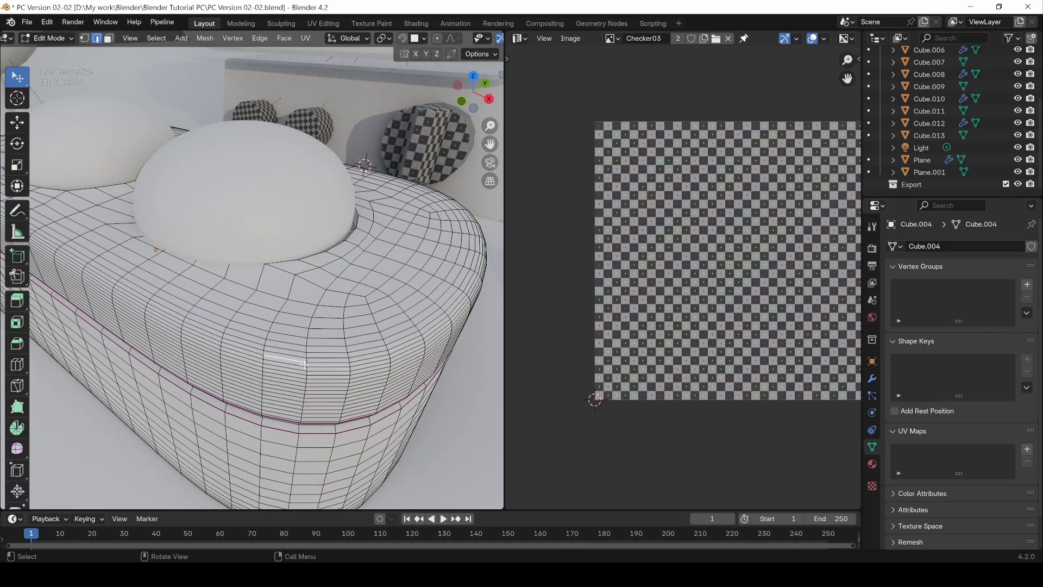
pyautogui.moveTo(304, 363); pyautogui.dragTo(282, 356, button='middle')
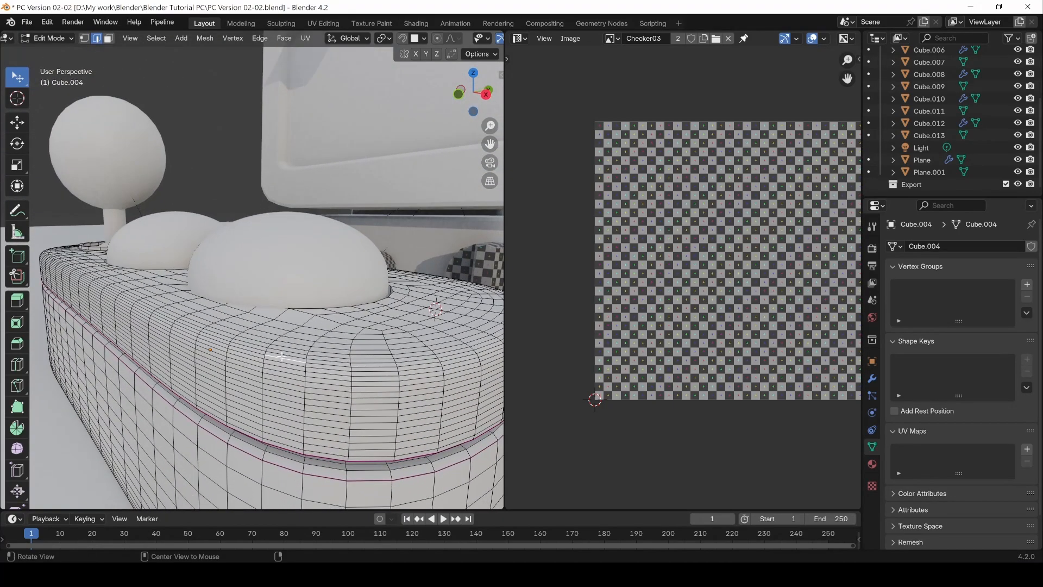
pyautogui.keyDown('alt'); pyautogui.click(289, 369); pyautogui.keyUp('alt')
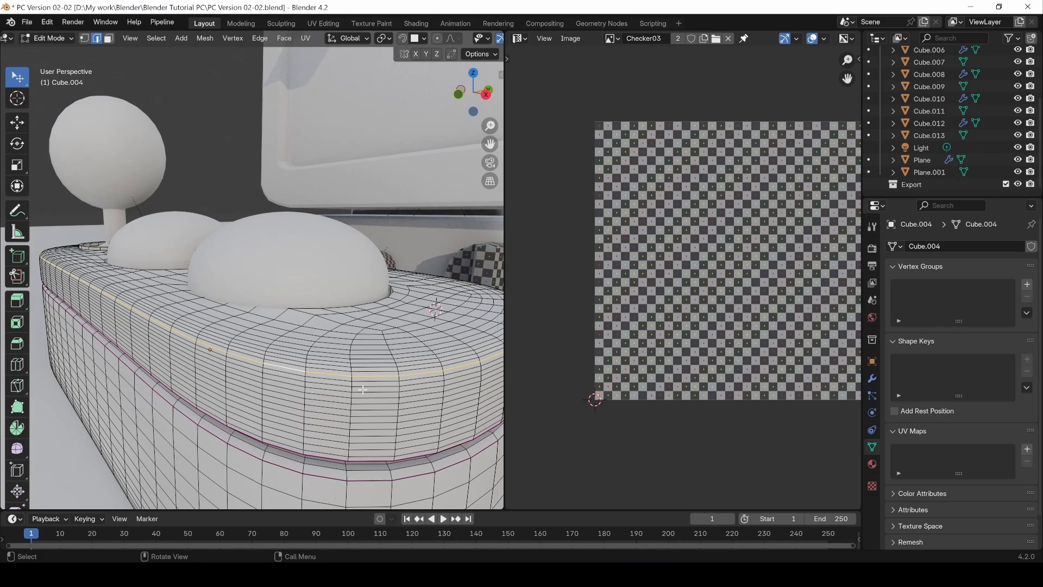
pyautogui.moveTo(148, 322); pyautogui.dragTo(233, 287, button='middle')
pyautogui.keyDown('alt'); pyautogui.keyDown('shift'); pyautogui.click(198, 405); pyautogui.keyUp('shift'); pyautogui.keyUp('alt')
pyautogui.keyDown('alt'); pyautogui.keyDown('shift'); pyautogui.click(224, 305); pyautogui.keyUp('shift'); pyautogui.keyUp('alt')
pyautogui.moveTo(234, 286)
pyautogui.keyDown('alt'); pyautogui.mouseDown()
pyautogui.moveTo(230, 294)
pyautogui.moveTo(236, 280)
pyautogui.mouseUp(); pyautogui.keyUp('alt')
pyautogui.press('z')
pyautogui.click(174, 291)
# Step: Try to add a connecting edge path near the groove of the joystick base, undoing each attempt
pyautogui.keyDown('alt'); pyautogui.keyDown('shift'); pyautogui.click(238, 276); pyautogui.keyUp('shift'); pyautogui.keyUp('alt')
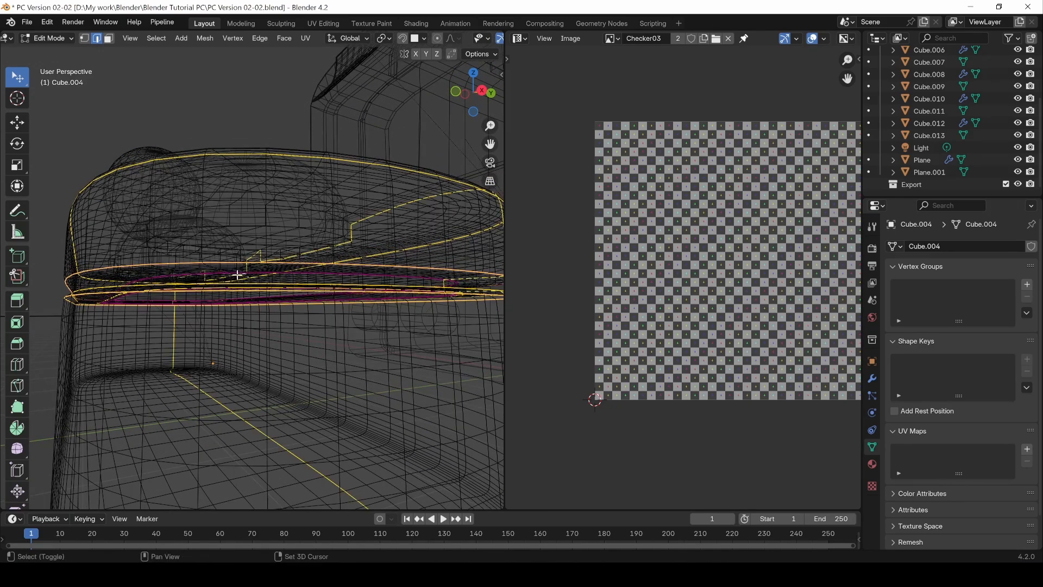
pyautogui.hotkey('ctrl', 'z')
pyautogui.keyDown('shift'); pyautogui.doubleClick(202, 274); pyautogui.keyUp('shift')
pyautogui.hotkey('ctrl', 'z')
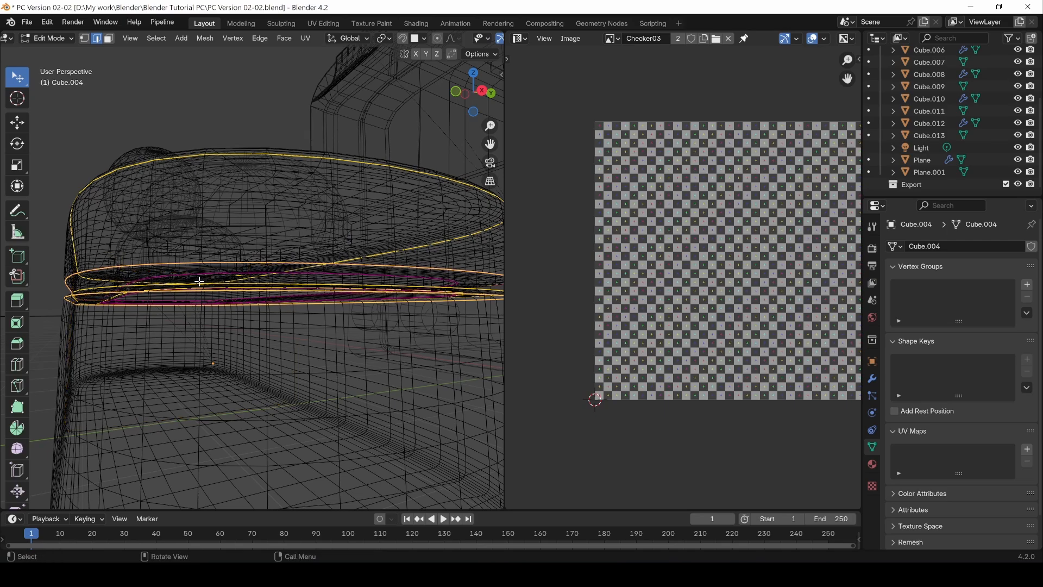
# Step: Return the viewport to solid shading and add the edge loop around the joystick base's bottom to the selection
pyautogui.scroll(3, 197, 283)
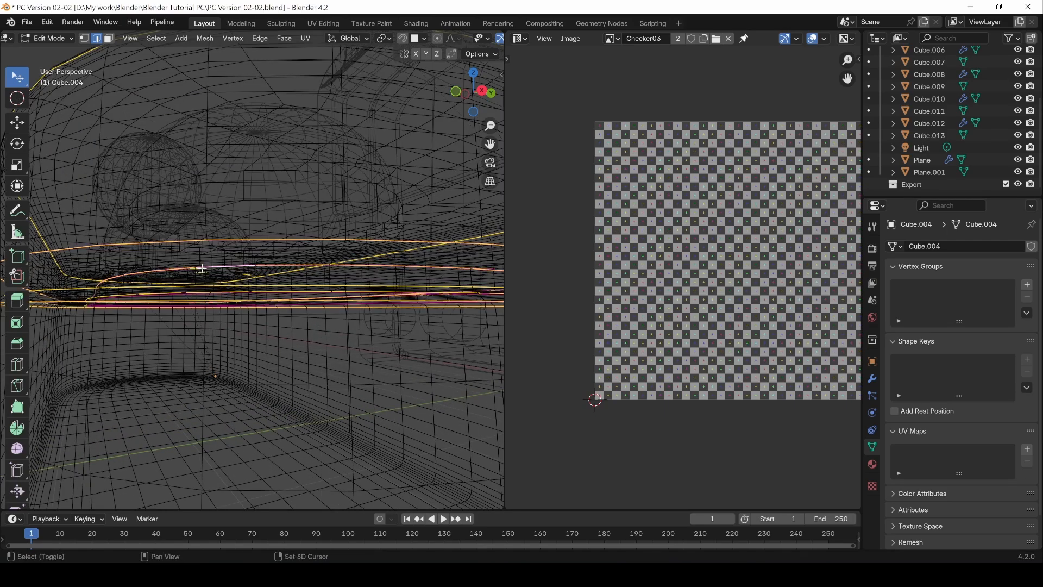
pyautogui.keyDown('alt'); pyautogui.moveTo(205, 267); pyautogui.dragTo(210, 273); pyautogui.keyUp('alt')
pyautogui.press('z')
pyautogui.click(281, 272)
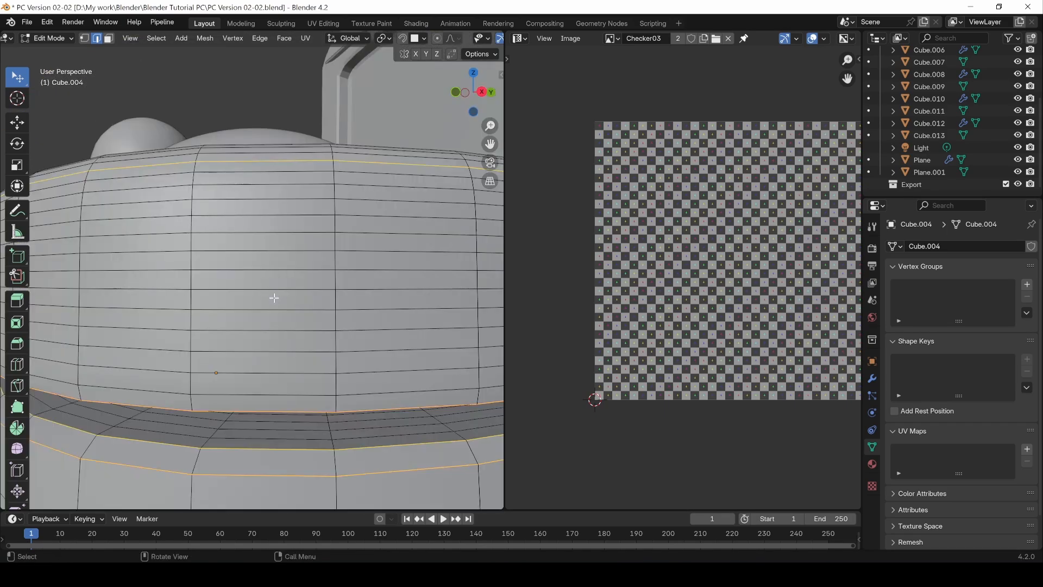
pyautogui.scroll(-4, 274, 300)
pyautogui.scroll(-2, 276, 302)
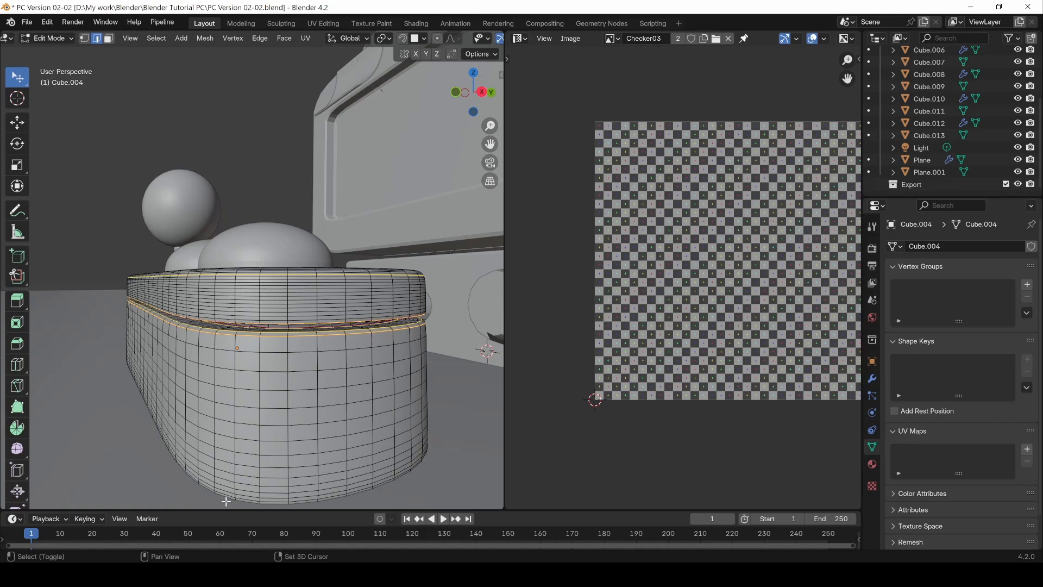
pyautogui.moveTo(222, 495); pyautogui.dragTo(440, 418, button='middle')
pyautogui.moveTo(261, 370); pyautogui.dragTo(242, 387, button='middle')
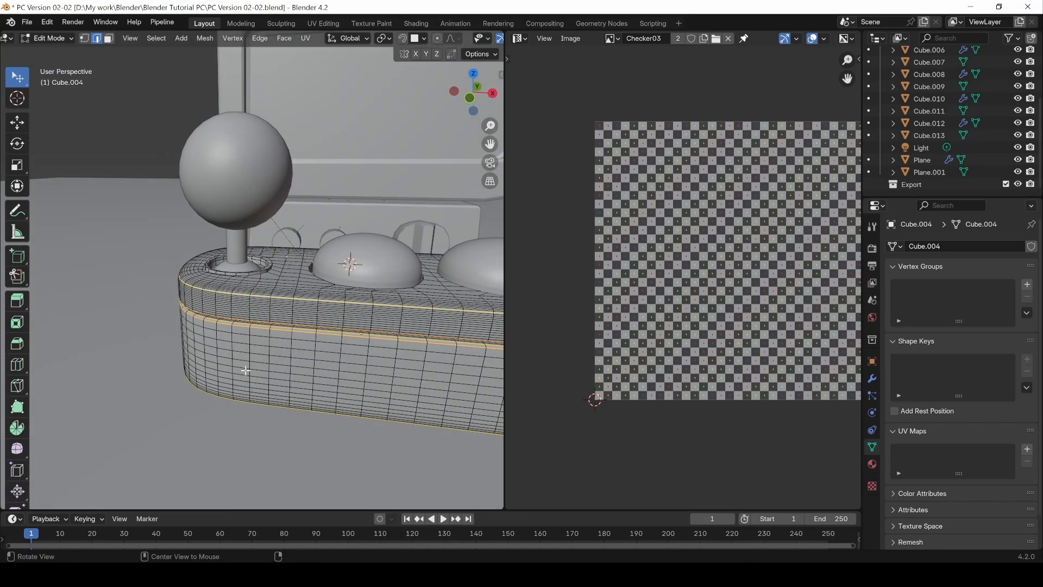
# Step: Add a vertical edge path on the joystick end of the base, connecting the upper rim and bottom loops, to the selection
pyautogui.keyDown('shift'); pyautogui.moveTo(346, 375); pyautogui.dragTo(405, 367, button='middle'); pyautogui.keyUp('shift')
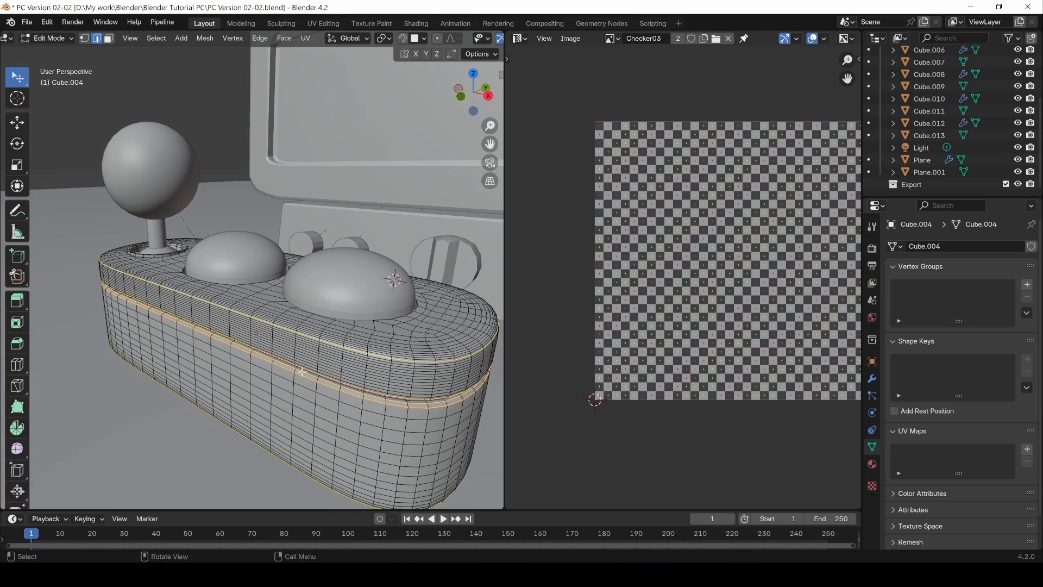
pyautogui.scroll(-3, 302, 372)
pyautogui.keyDown('alt'); pyautogui.moveTo(295, 347); pyautogui.dragTo(344, 363); pyautogui.keyUp('alt')
pyautogui.keyDown('alt'); pyautogui.moveTo(152, 327); pyautogui.dragTo(219, 305); pyautogui.keyUp('alt')
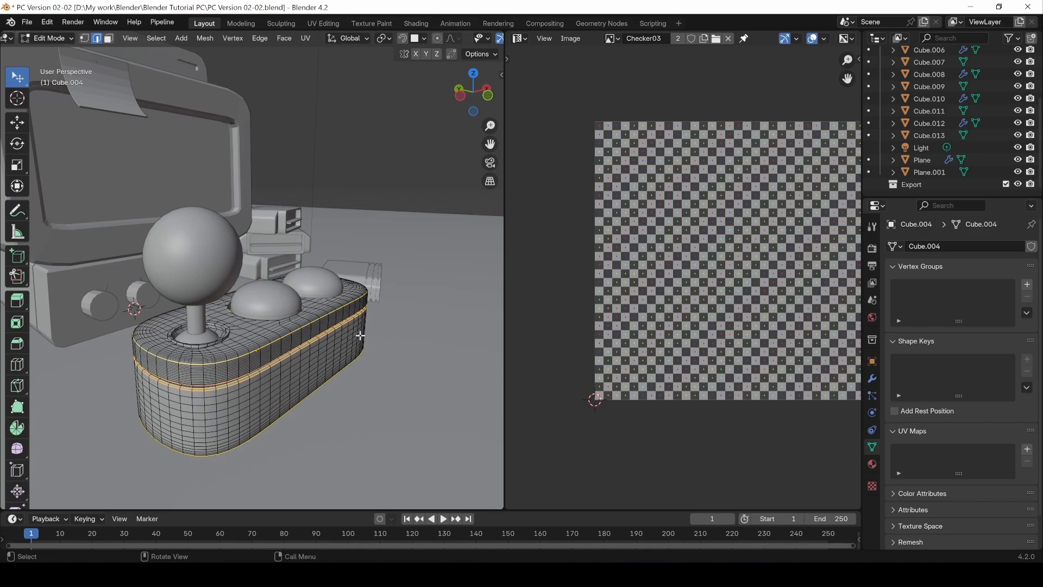
pyautogui.keyDown('alt'); pyautogui.moveTo(346, 330); pyautogui.dragTo(197, 354); pyautogui.keyUp('alt')
pyautogui.moveTo(197, 353); pyautogui.dragTo(241, 374, button='middle')
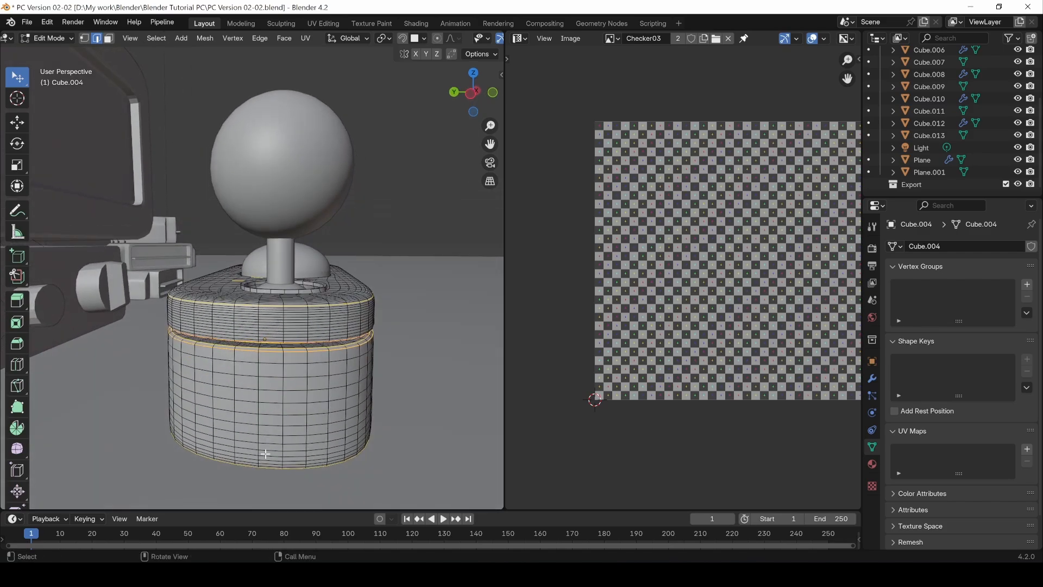
pyautogui.scroll(2, 265, 454)
pyautogui.scroll(1, 255, 469)
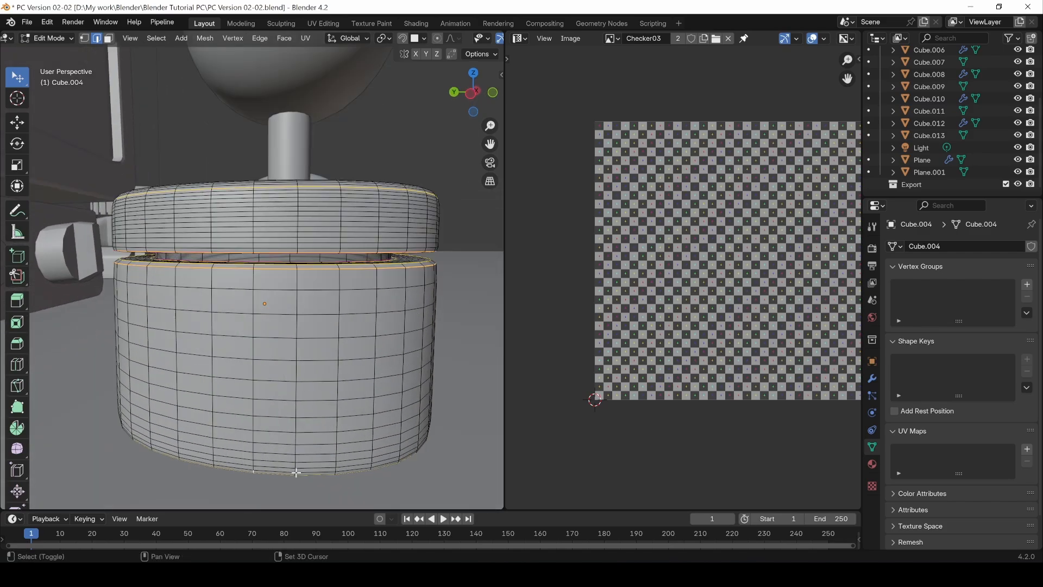
pyautogui.keyDown('ctrl'); pyautogui.keyDown('shift'); pyautogui.click(253, 191); pyautogui.keyUp('shift'); pyautogui.keyUp('ctrl')
pyautogui.moveTo(253, 191); pyautogui.dragTo(238, 218, button='middle')
# Step: Mark all selected edges of the joystick base as seams, and clear the selection
pyautogui.hotkey('ctrl', 'e')
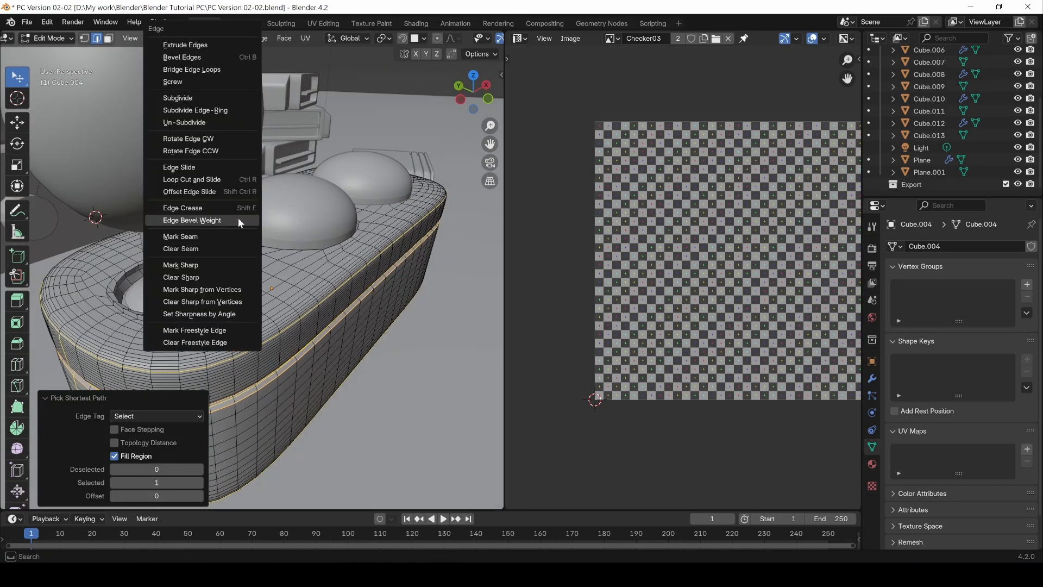
pyautogui.click(204, 236)
pyautogui.scroll(-3, 246, 301)
pyautogui.moveTo(246, 302); pyautogui.dragTo(284, 312, button='middle')
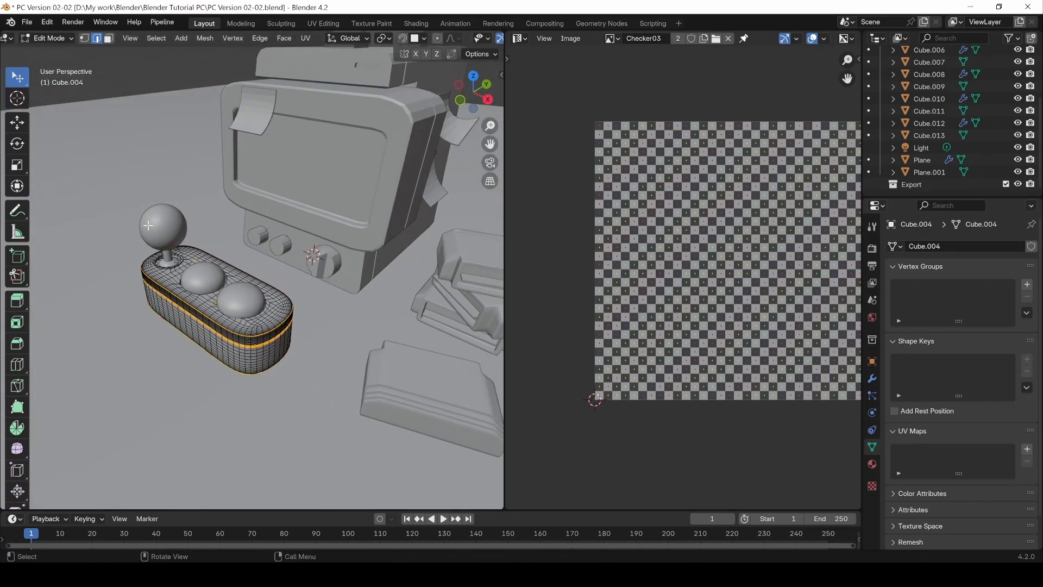
pyautogui.hotkey('alt', 'a')
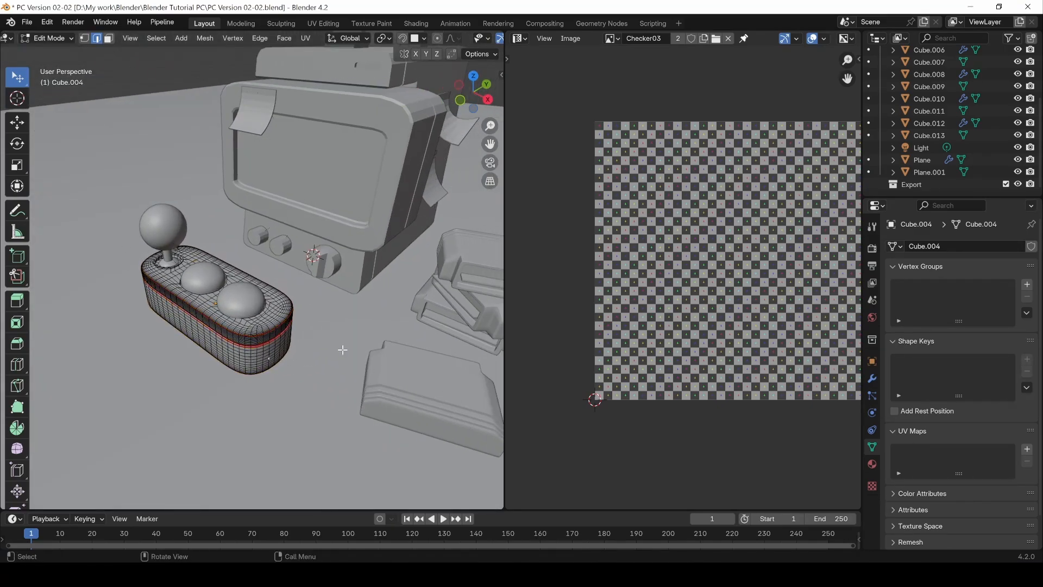
# Step: Select all faces of the joystick base and unwrap them along the marked seams
pyautogui.scroll(5, 288, 352)
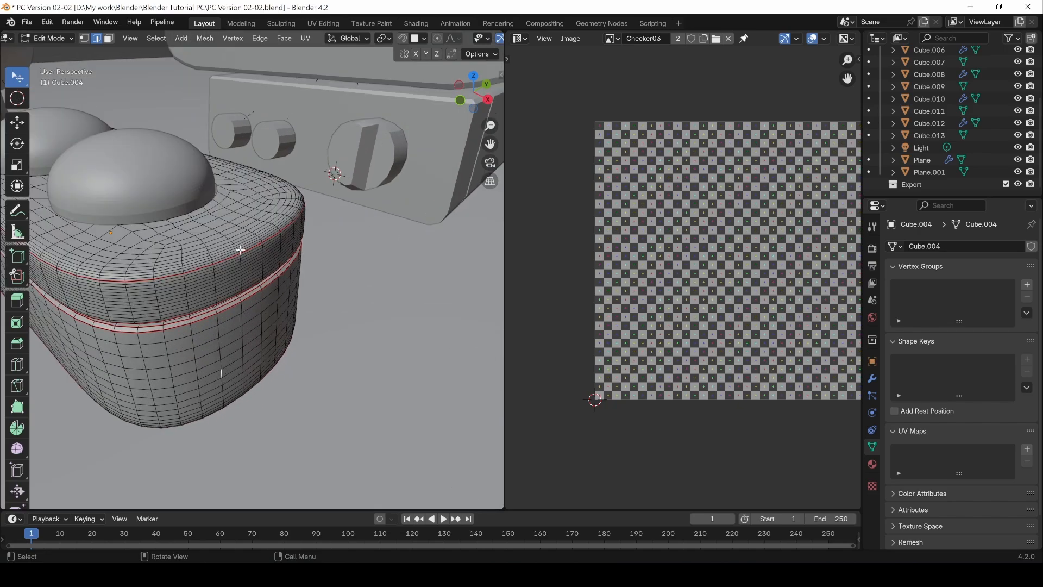
pyautogui.scroll(-4, 207, 335)
pyautogui.press('3')
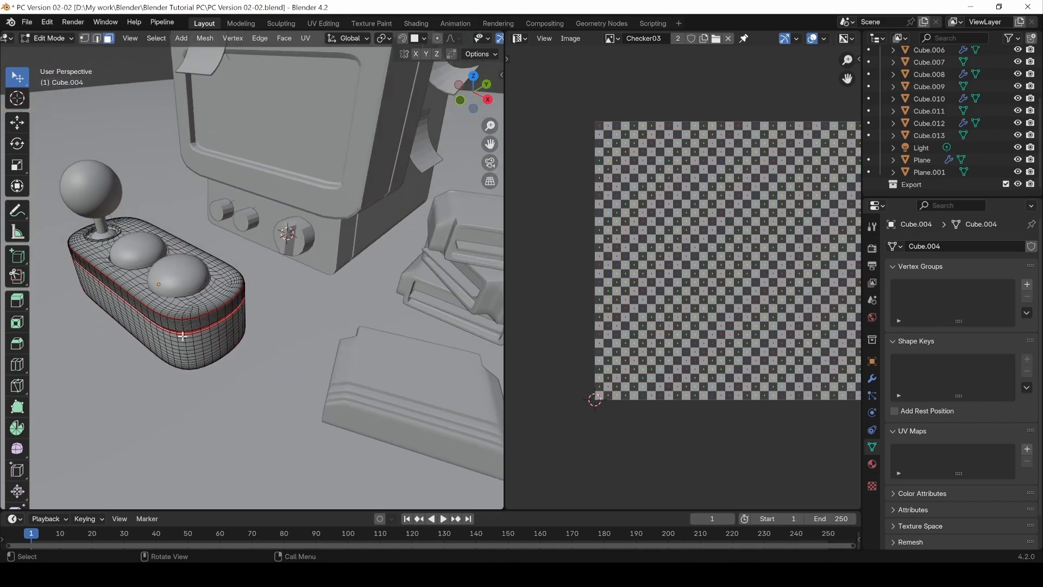
pyautogui.press('a')
pyautogui.press('u')
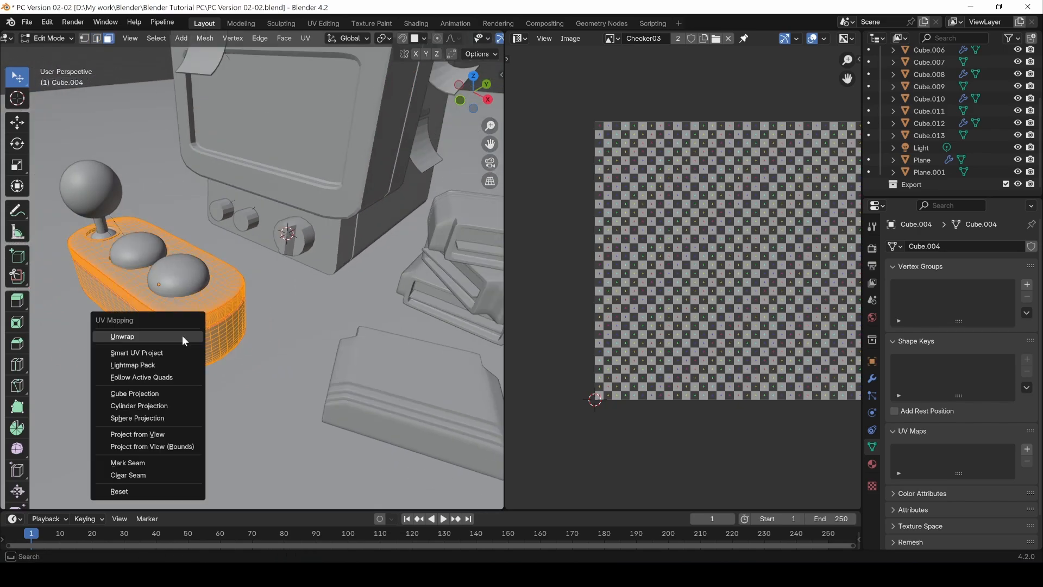
pyautogui.click(183, 339)
pyautogui.scroll(2, 190, 335)
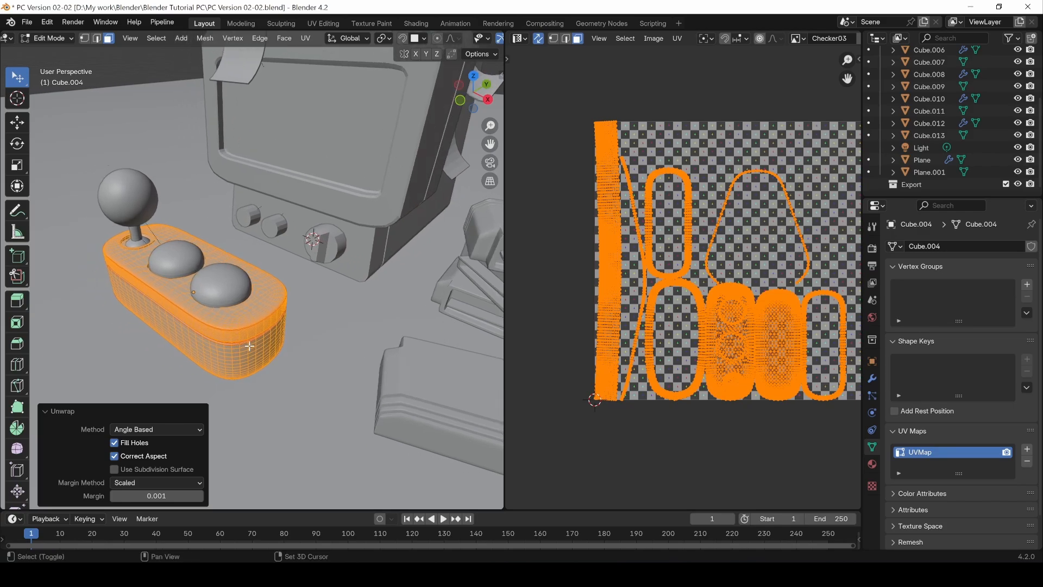
# Step: Switch the UV Editor to the Shader Editor and create a new material for the joystick base in Object Mode
pyautogui.click(520, 39)
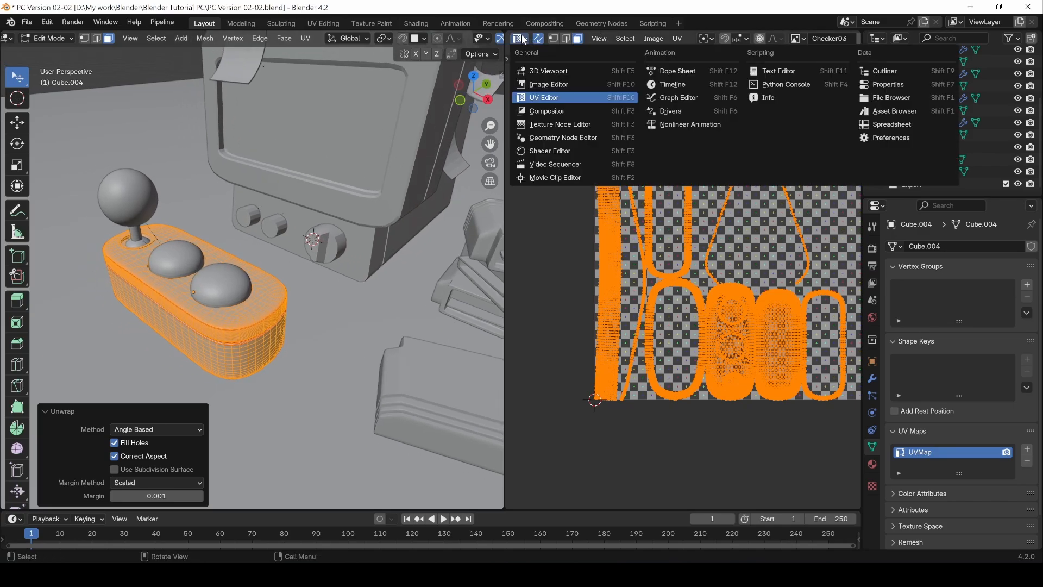
pyautogui.click(552, 151)
pyautogui.press('Tab')
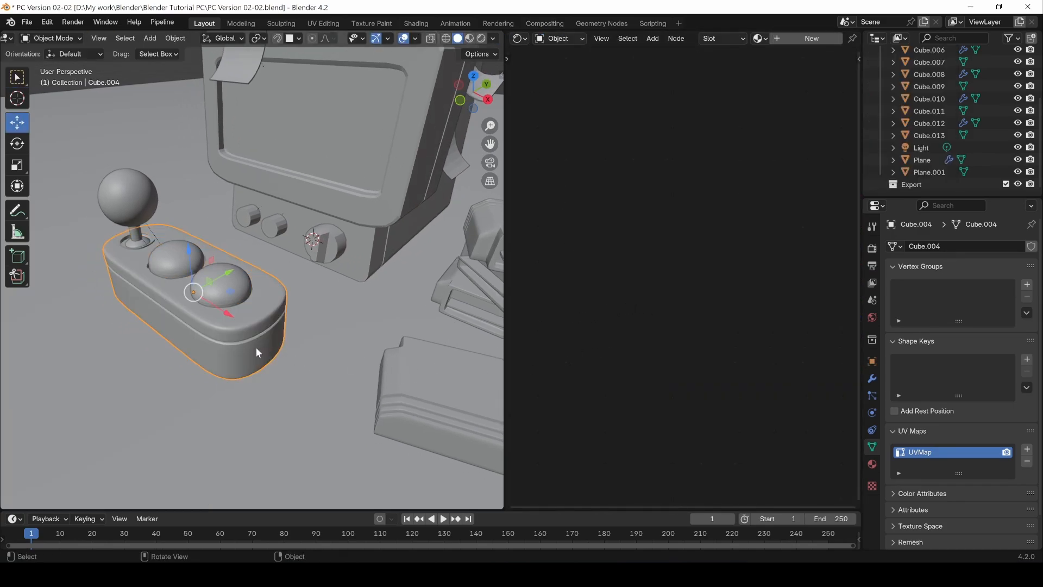
pyautogui.click(872, 464)
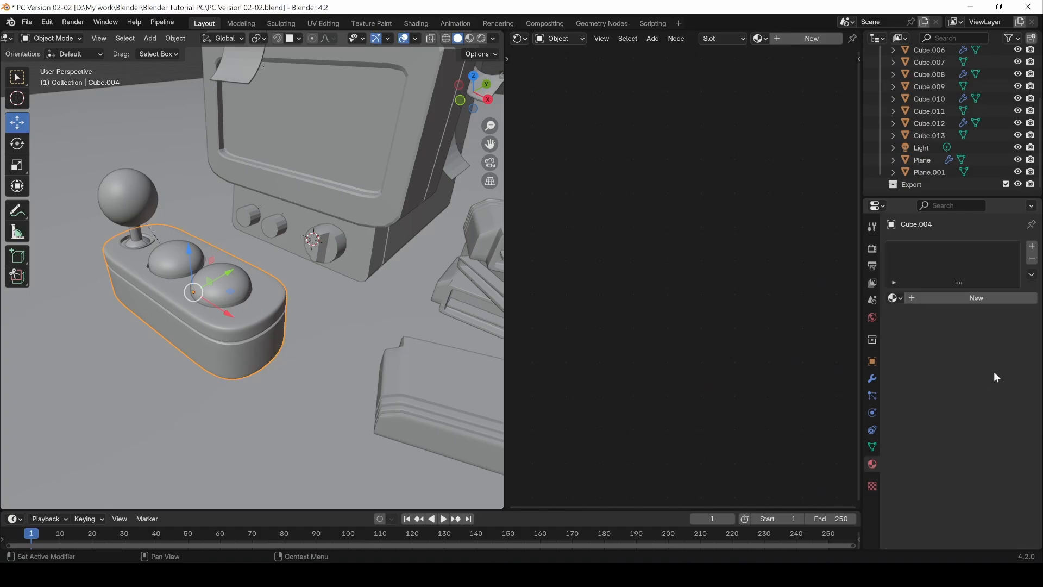
pyautogui.click(892, 298)
pyautogui.click(968, 295)
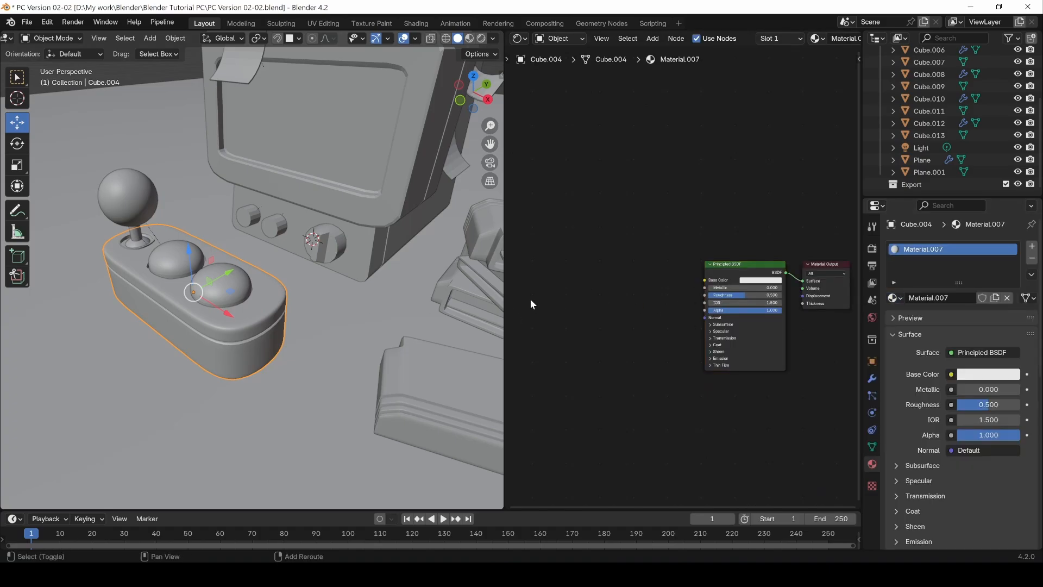
# Step: Connect an Image Texture node with Checker03 to the base material's Base Color and show the scene in Material Preview
pyautogui.hotkey('shift', 'a')
pyautogui.moveTo(529, 299)
pyautogui.click(601, 390)
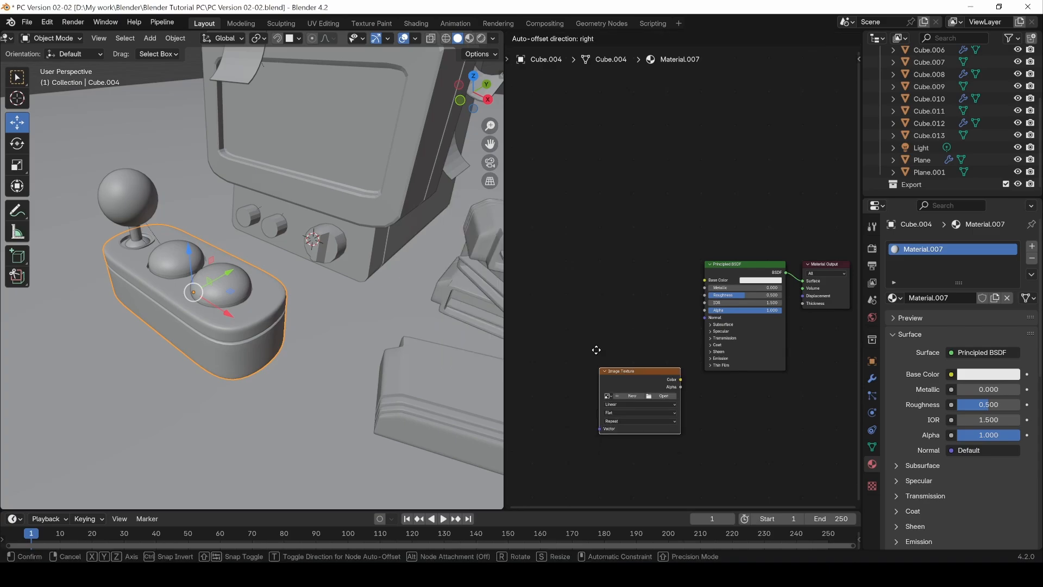
pyautogui.click(588, 280)
pyautogui.click(590, 294)
pyautogui.click(643, 312)
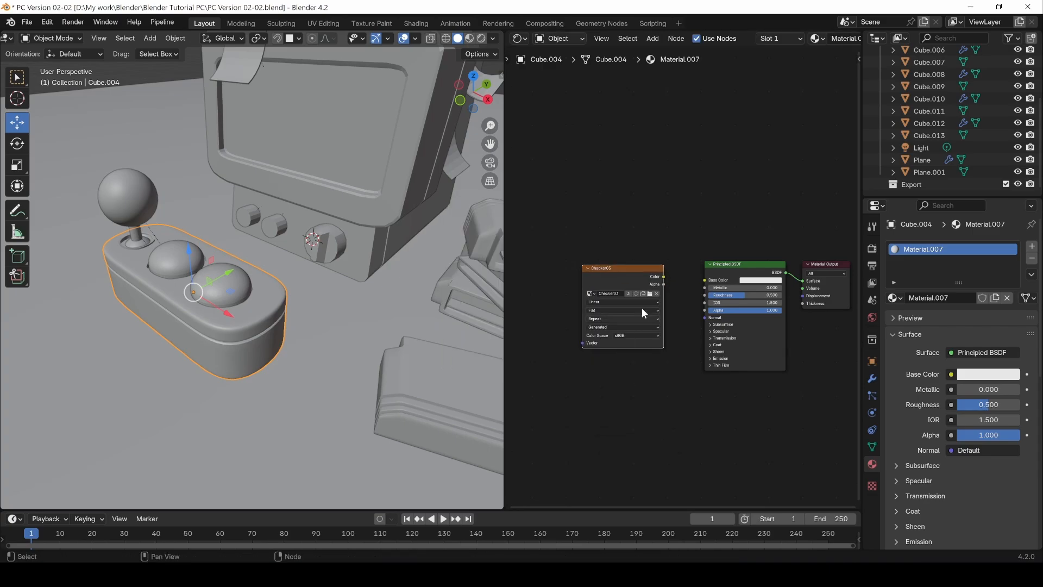
pyautogui.moveTo(664, 276); pyautogui.dragTo(704, 279)
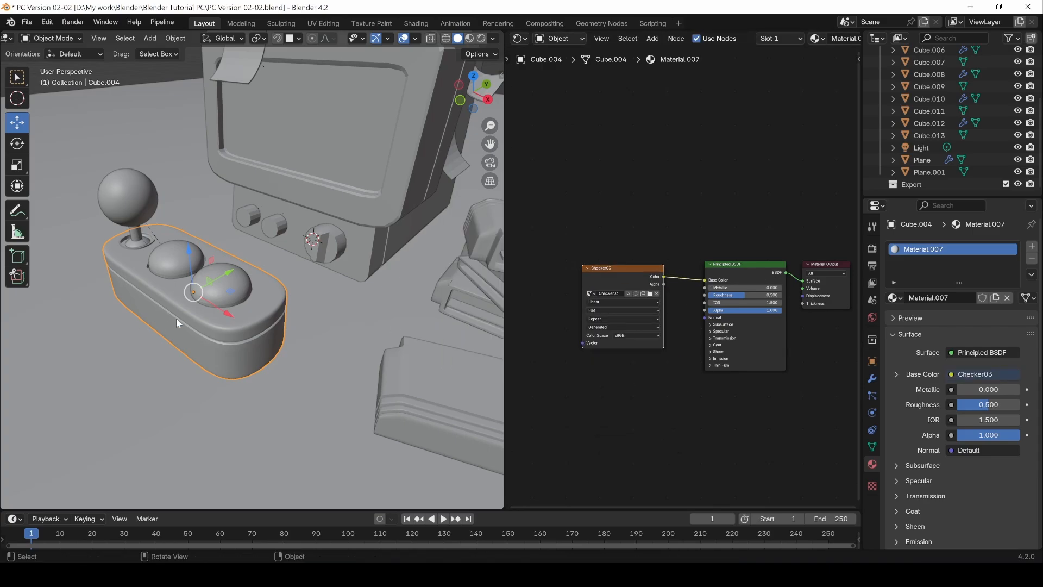
pyautogui.click(470, 38)
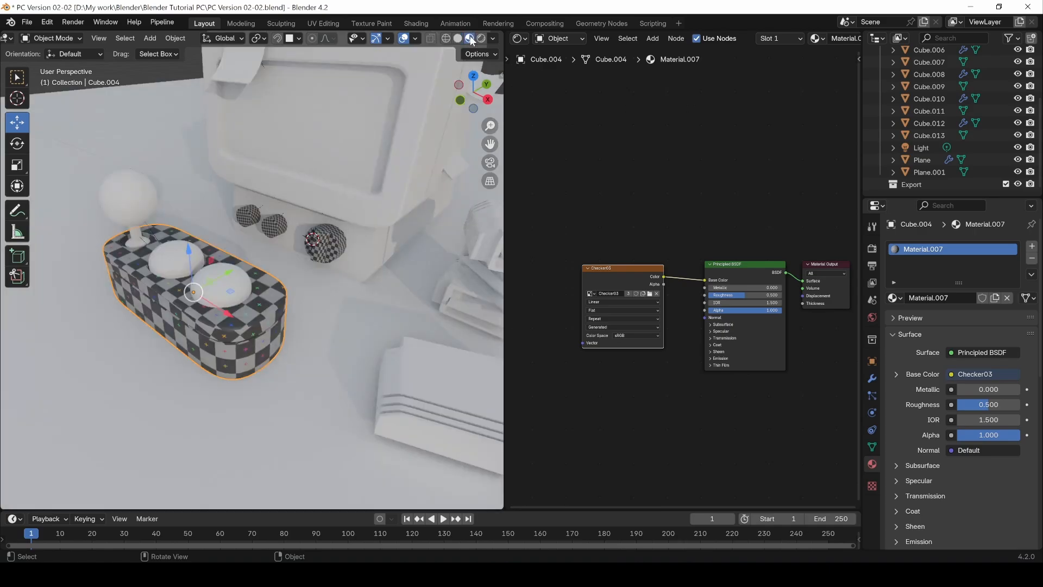
pyautogui.moveTo(260, 208); pyautogui.dragTo(348, 314, button='middle')
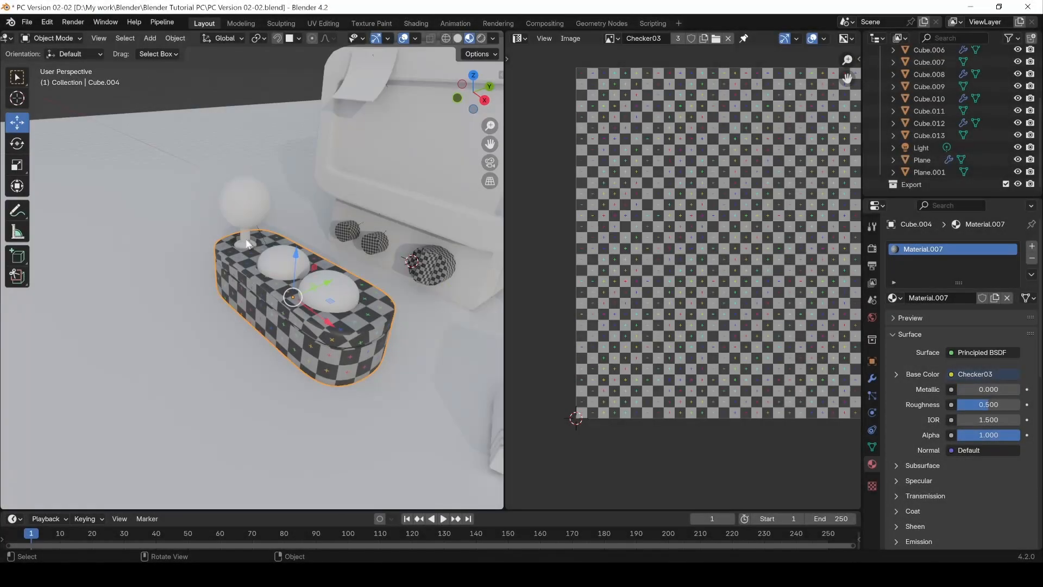
# Step: Select the joystick's cylindrical stem and examine its existing UV layout in Edit Mode with all faces selected
pyautogui.click(247, 243)
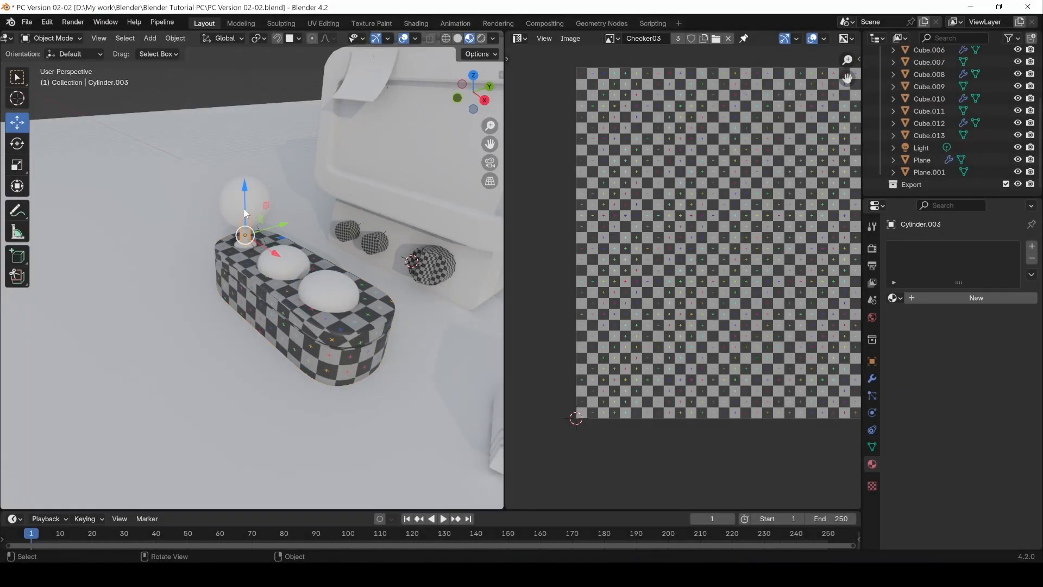
pyautogui.click(245, 243)
pyautogui.scroll(3, 224, 239)
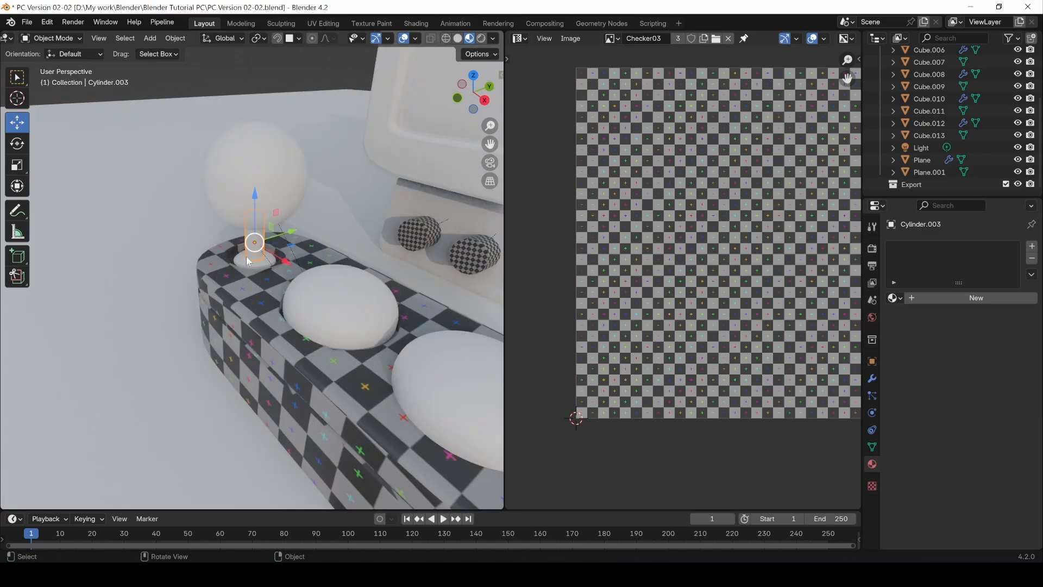
pyautogui.press('Tab')
pyautogui.press('a')
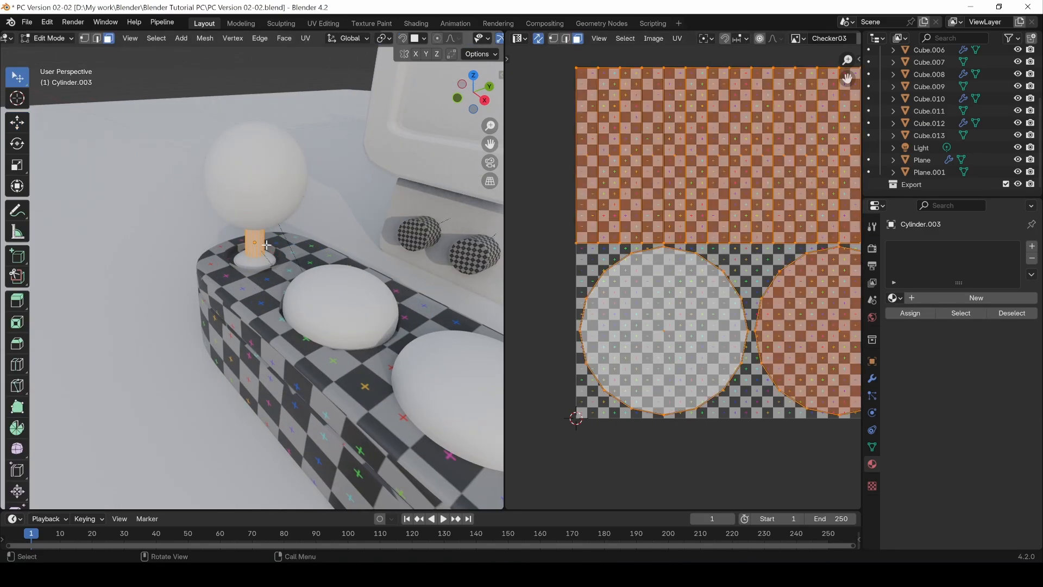
pyautogui.press('Tab')
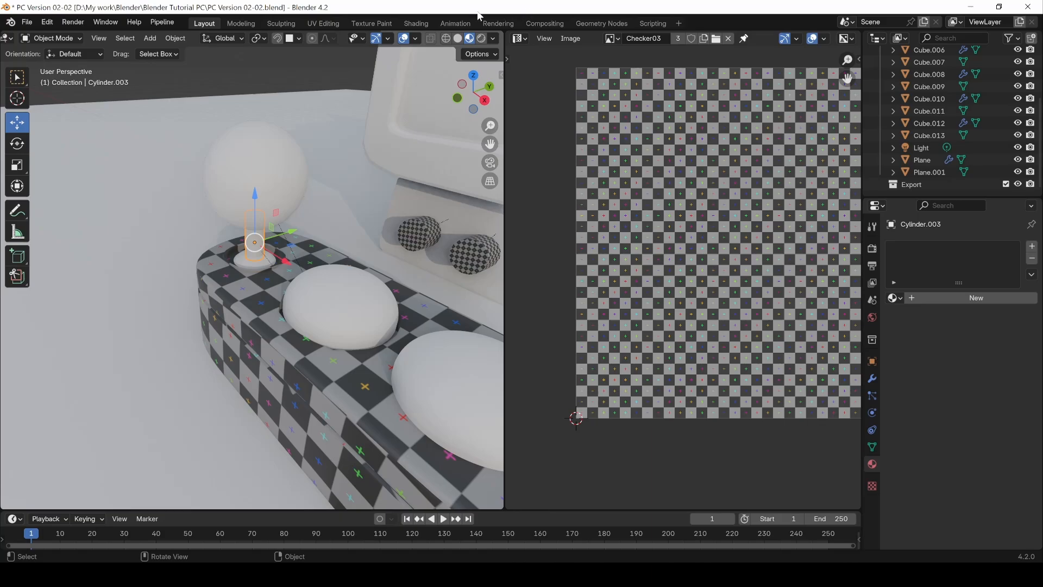
# Step: Create a new material for the joystick stem with a Checker03 Image Texture node connected to its Base Color
pyautogui.click(520, 38)
pyautogui.click(546, 147)
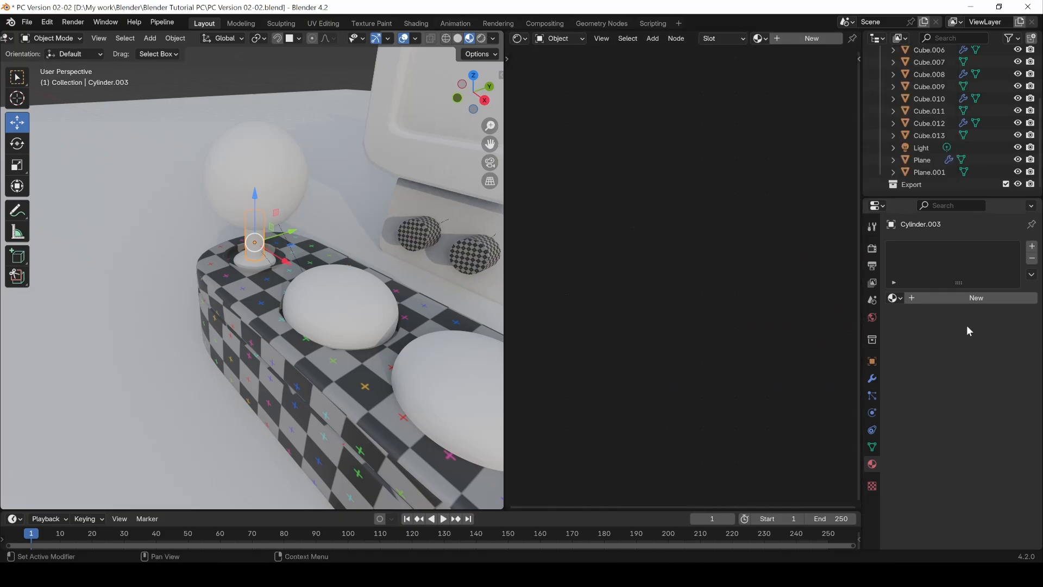
pyautogui.click(930, 296)
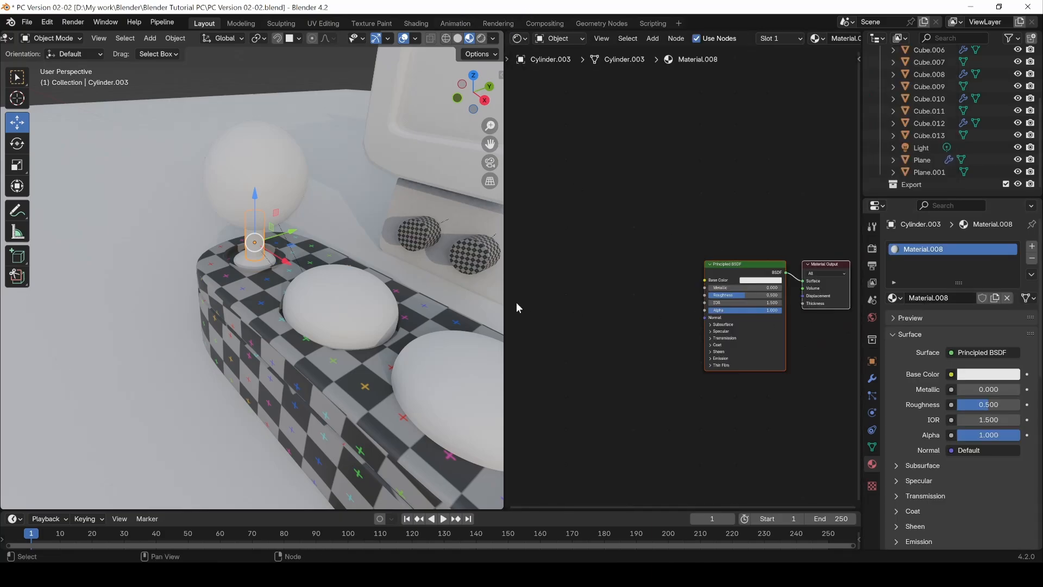
pyautogui.hotkey('shift', 'a')
pyautogui.moveTo(526, 309)
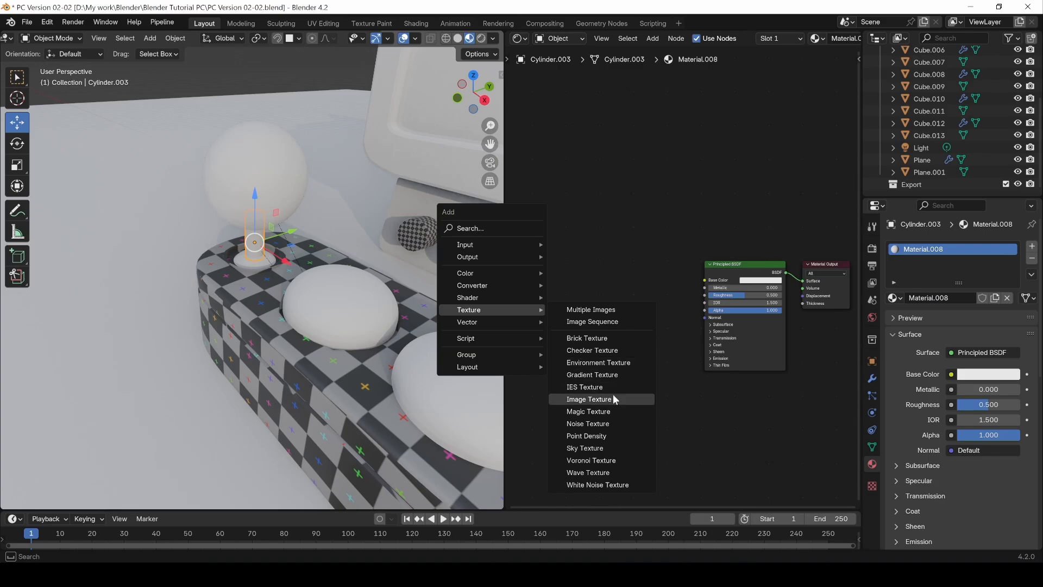
pyautogui.click(589, 399)
pyautogui.click(672, 265)
pyautogui.moveTo(650, 278); pyautogui.dragTo(704, 279)
pyautogui.click(577, 294)
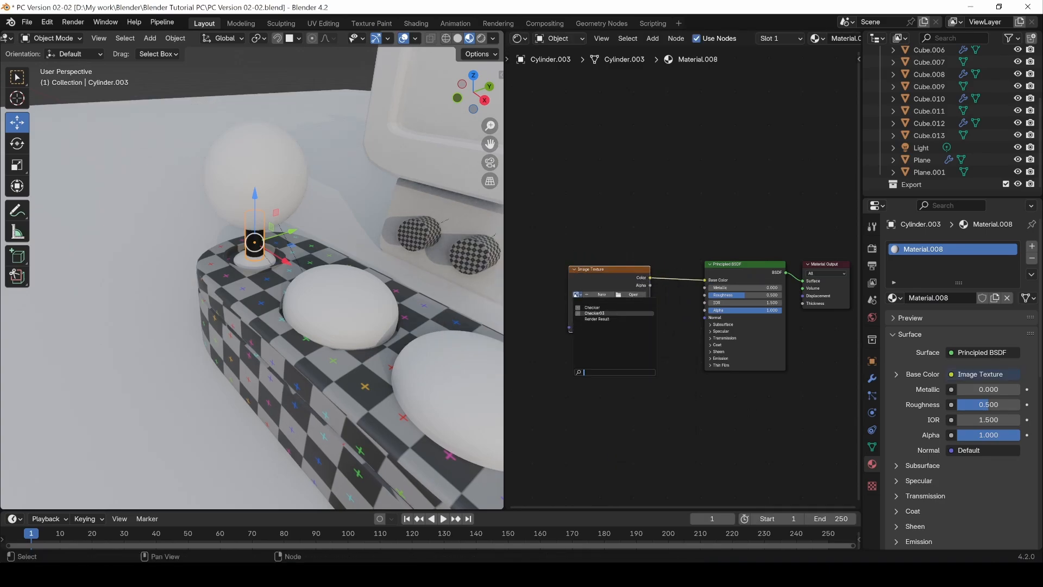
pyautogui.click(594, 313)
# Step: Open the dome at the foot of the joystick stem in Edit Mode and show its full UV layout in the UV Editor
pyautogui.click(252, 263)
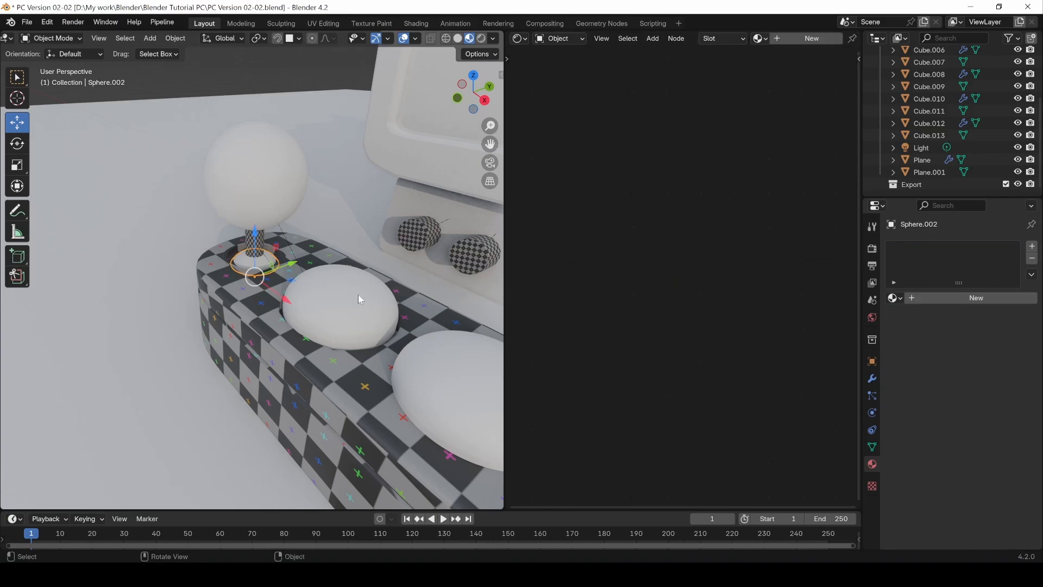
pyautogui.press('Tab')
pyautogui.press('a')
pyautogui.click(520, 38)
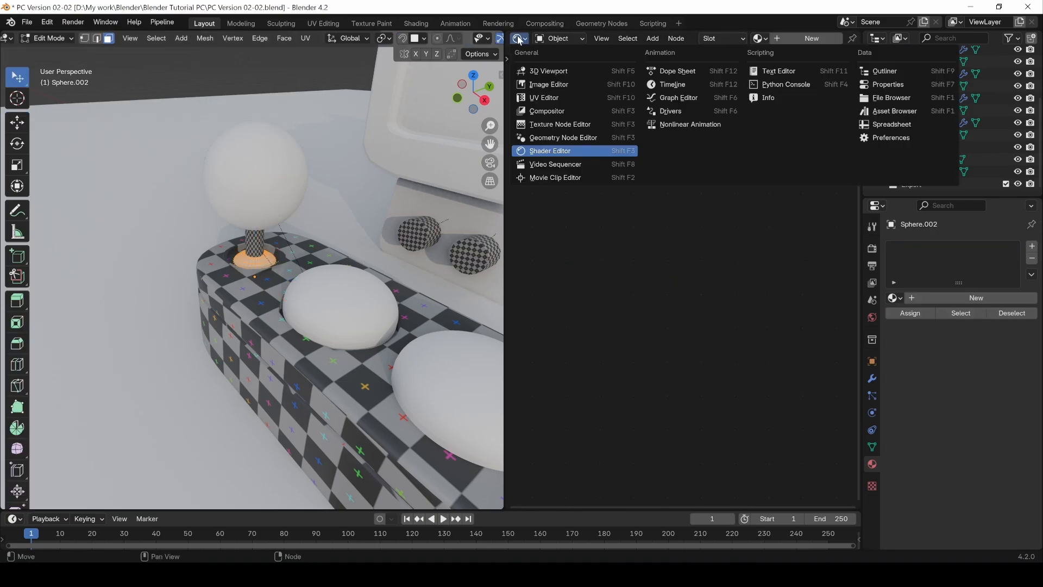
pyautogui.click(549, 97)
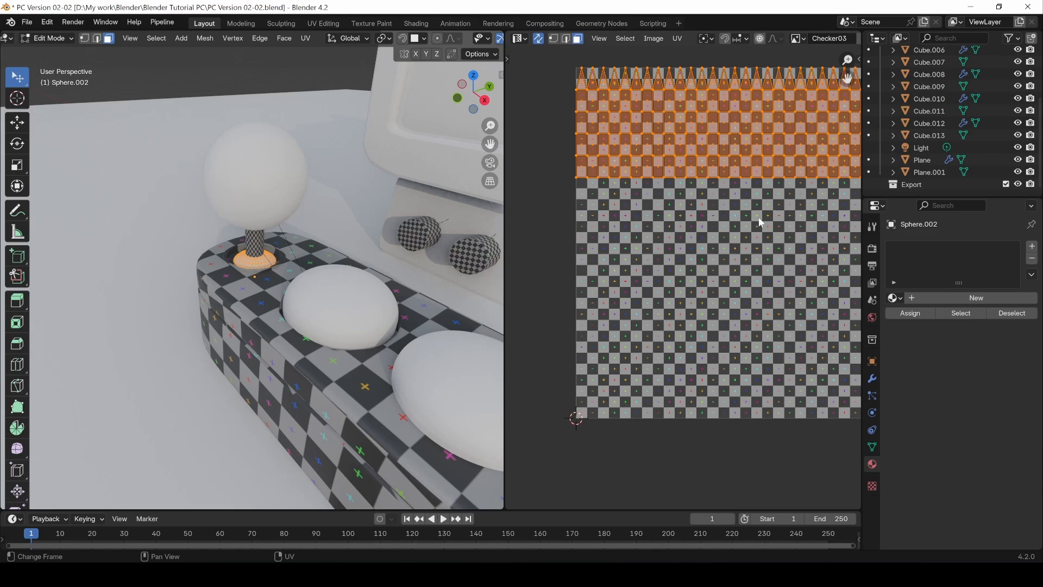
# Step: Examine the UV layout of the dome at the stem's foot against the checker texture and return to Object Mode
pyautogui.press('Home')
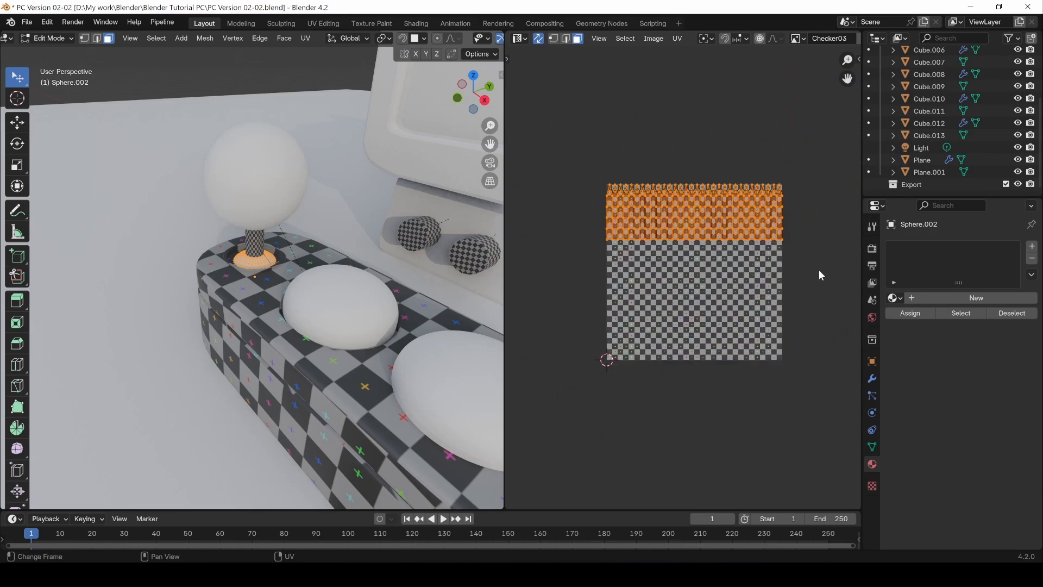
pyautogui.press('Tab')
pyautogui.press('Tab')
pyautogui.scroll(2, 685, 264)
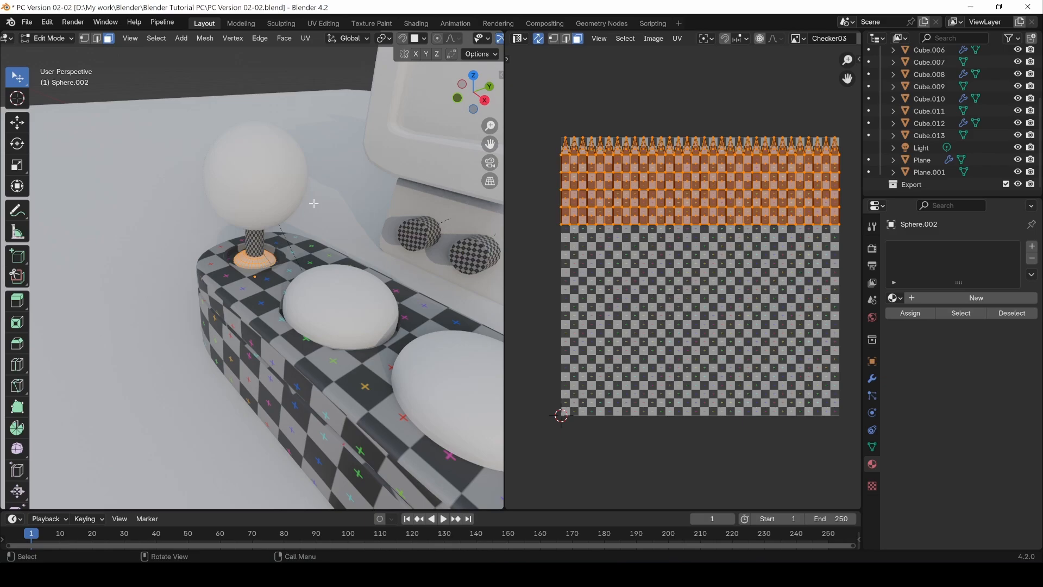
pyautogui.click(215, 79)
pyautogui.press('Tab')
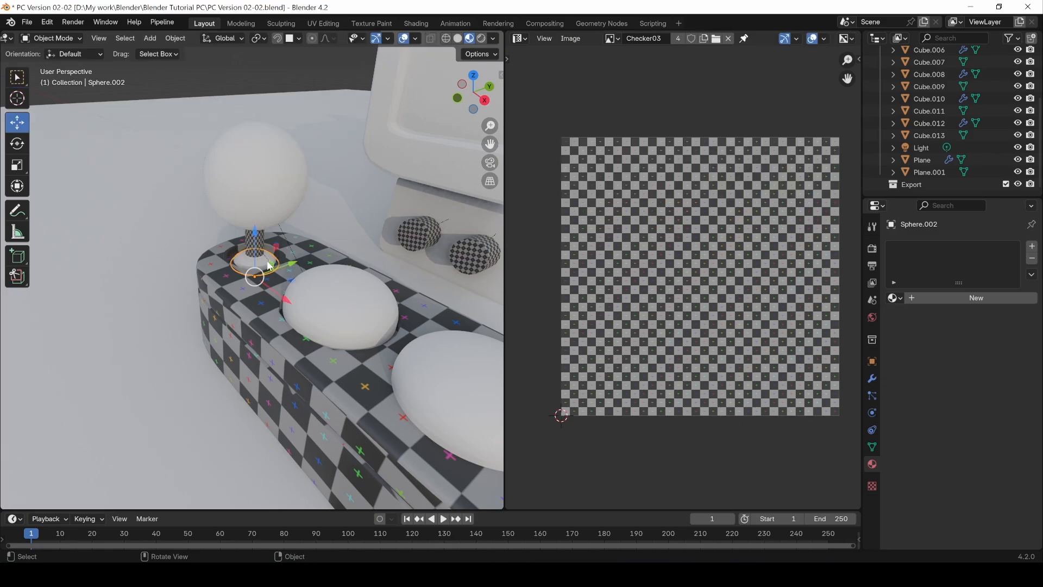
# Step: Create a new material for the dome at the foot of the joystick stem and show it in the Shader Editor
pyautogui.click(934, 300)
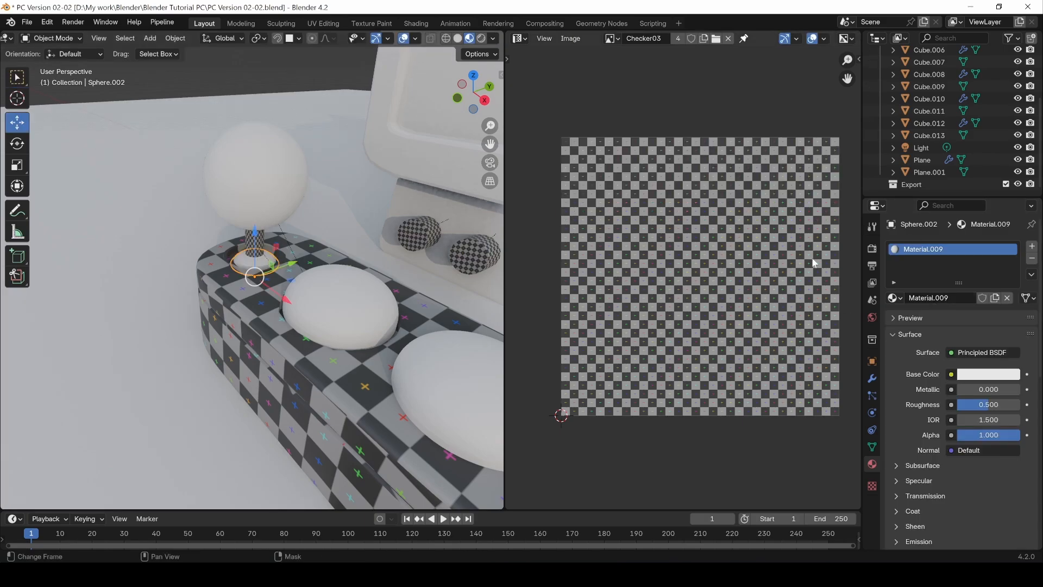
pyautogui.click(531, 39)
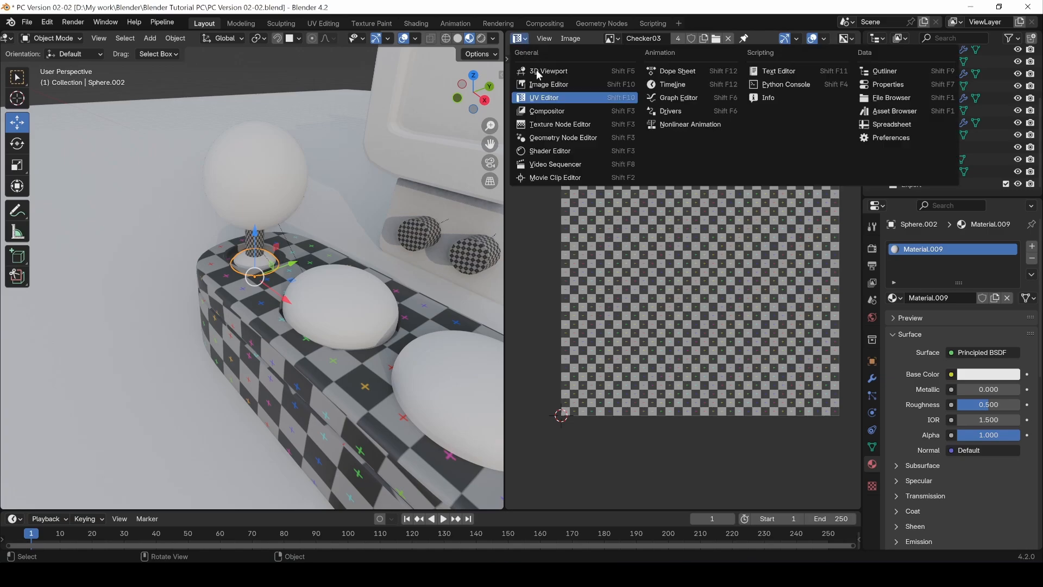
pyautogui.click(552, 153)
pyautogui.hotkey('shift', 'a')
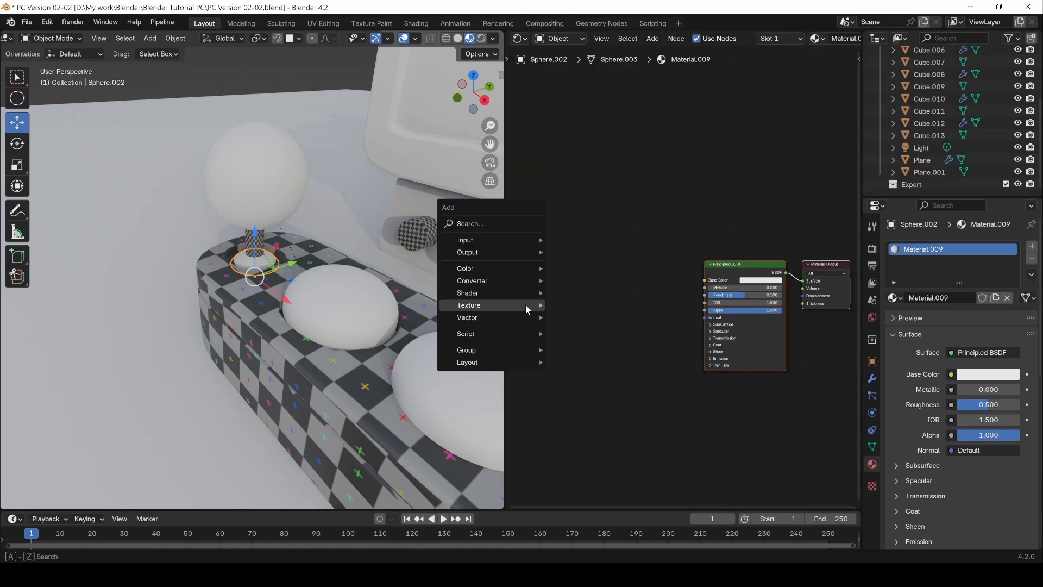
pyautogui.moveTo(529, 305)
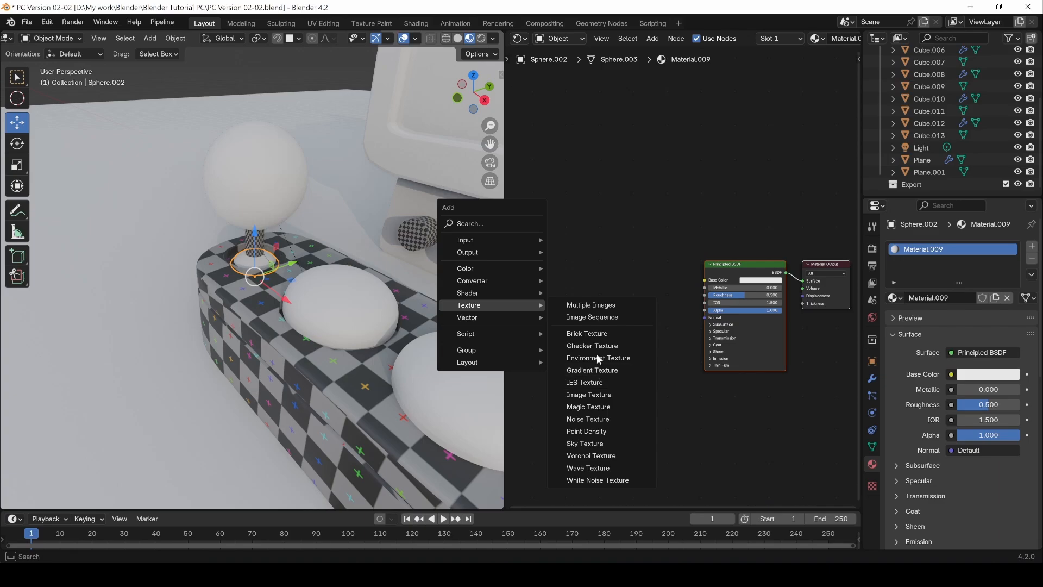
pyautogui.click(603, 409)
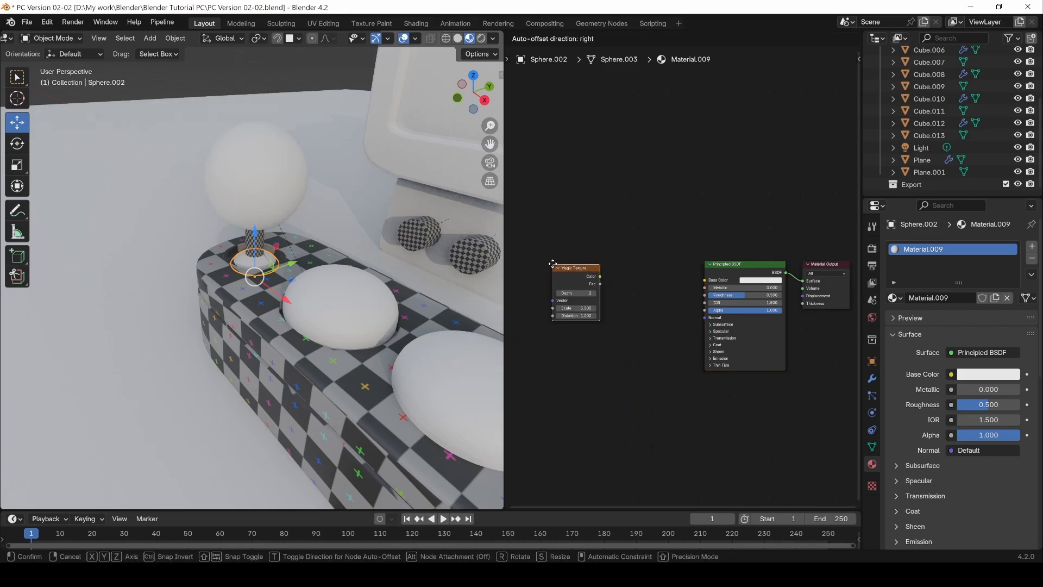
pyautogui.click(554, 262)
pyautogui.press('x')
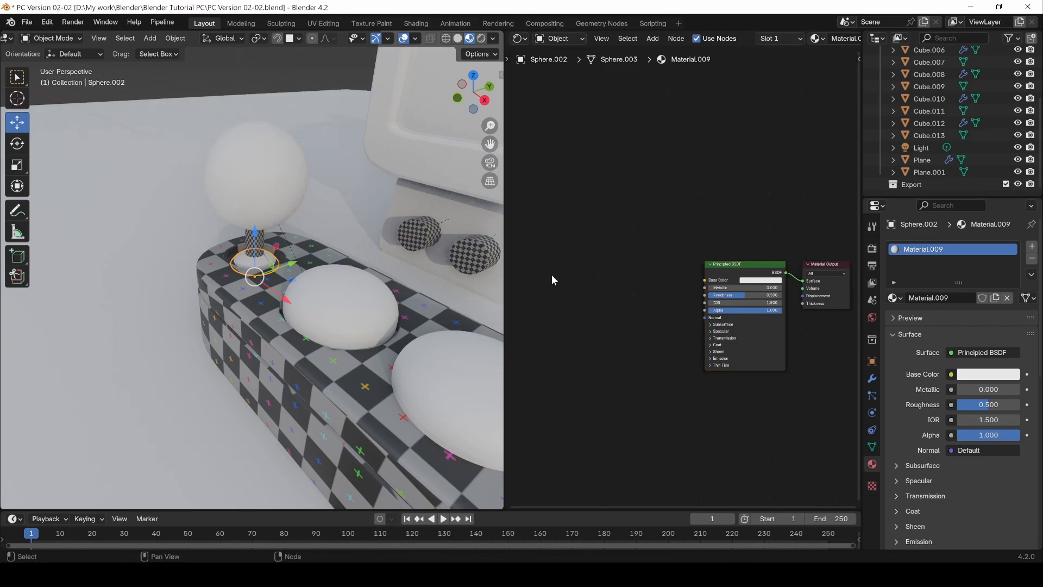
# Step: Add an Image Texture node with Checker03 to the foot dome's material and connect its Color to Base Color
pyautogui.hotkey('shift', 'a')
pyautogui.moveTo(552, 276)
pyautogui.click(620, 364)
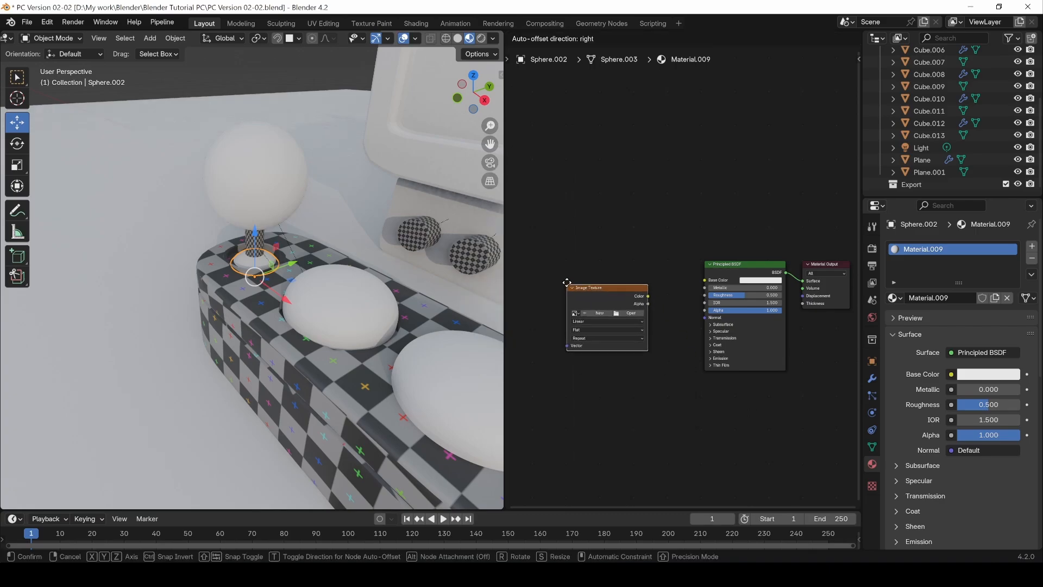
pyautogui.click(652, 293)
pyautogui.moveTo(648, 291); pyautogui.dragTo(704, 280)
pyautogui.click(576, 309)
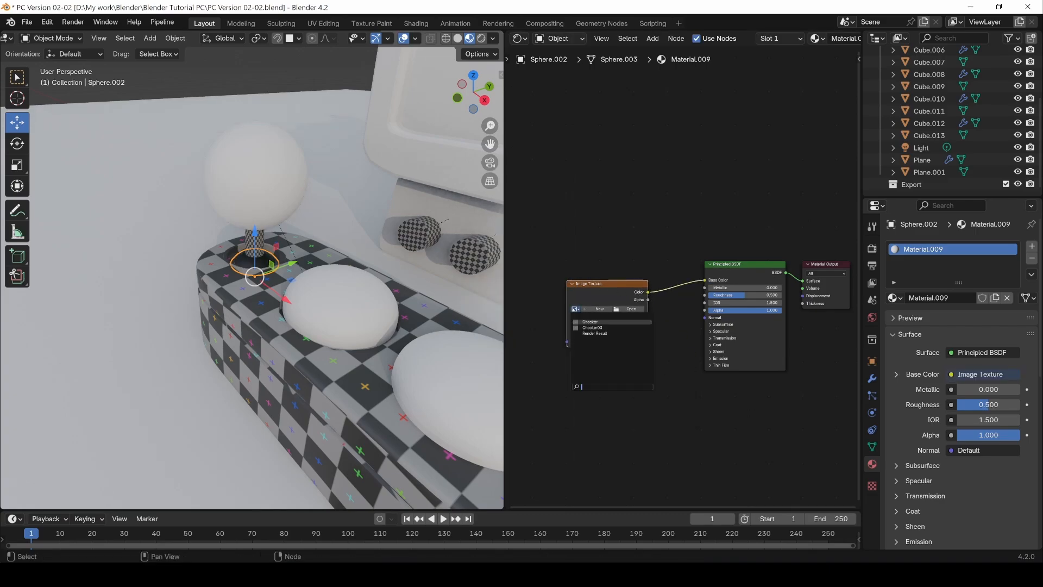
pyautogui.click(591, 327)
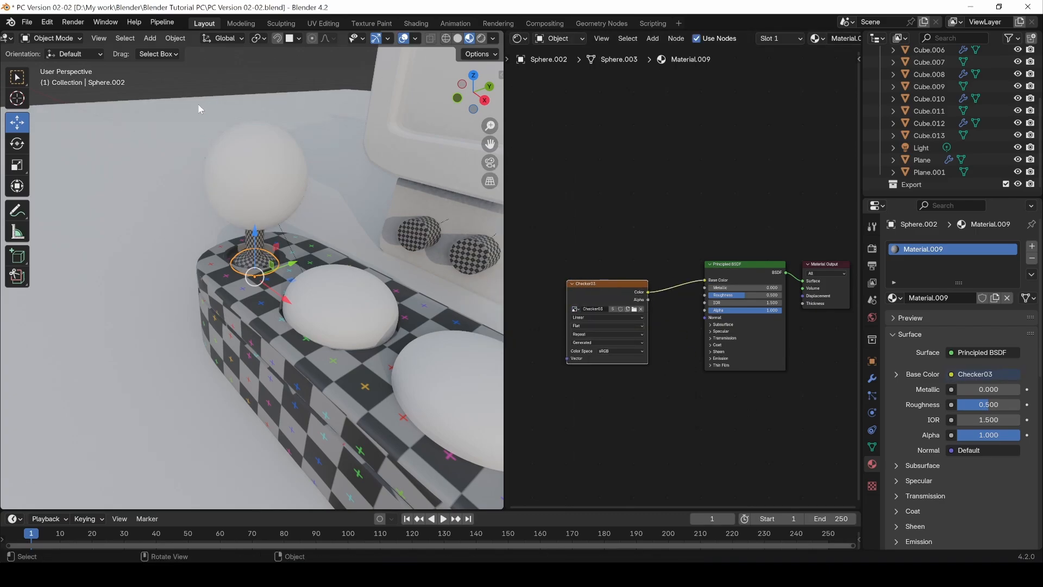
# Step: Create a new material for the joystick ball with a Checker03 Image Texture node connected to its Base Color
pyautogui.click(245, 182)
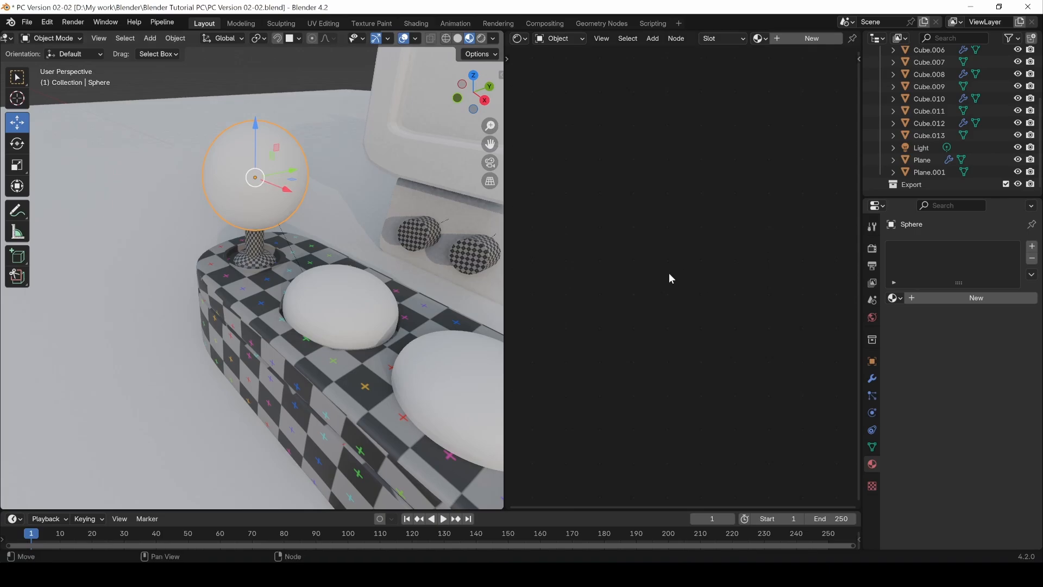
pyautogui.click(950, 299)
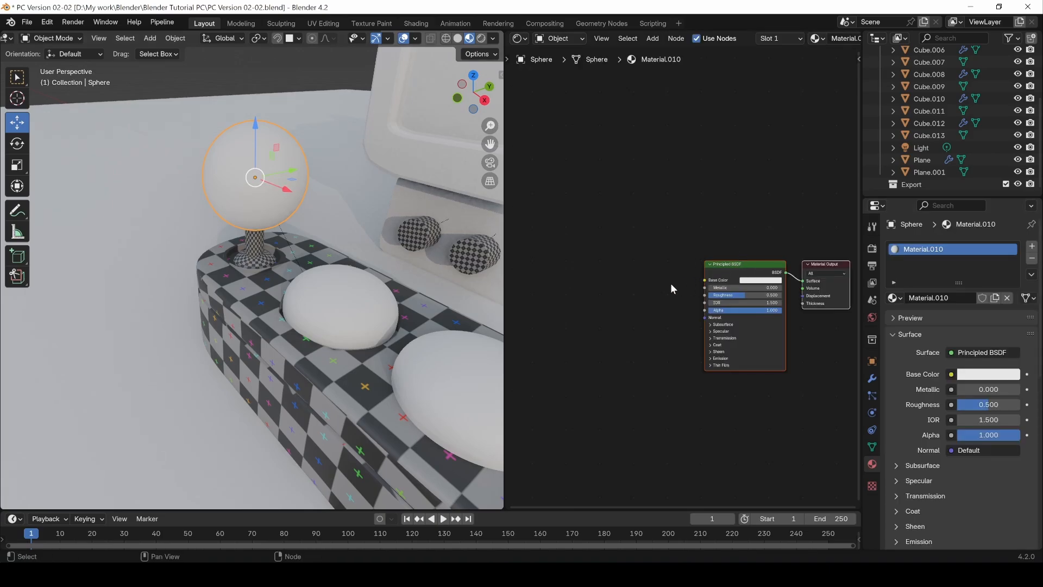
pyautogui.hotkey('shift', 'a')
pyautogui.moveTo(552, 293)
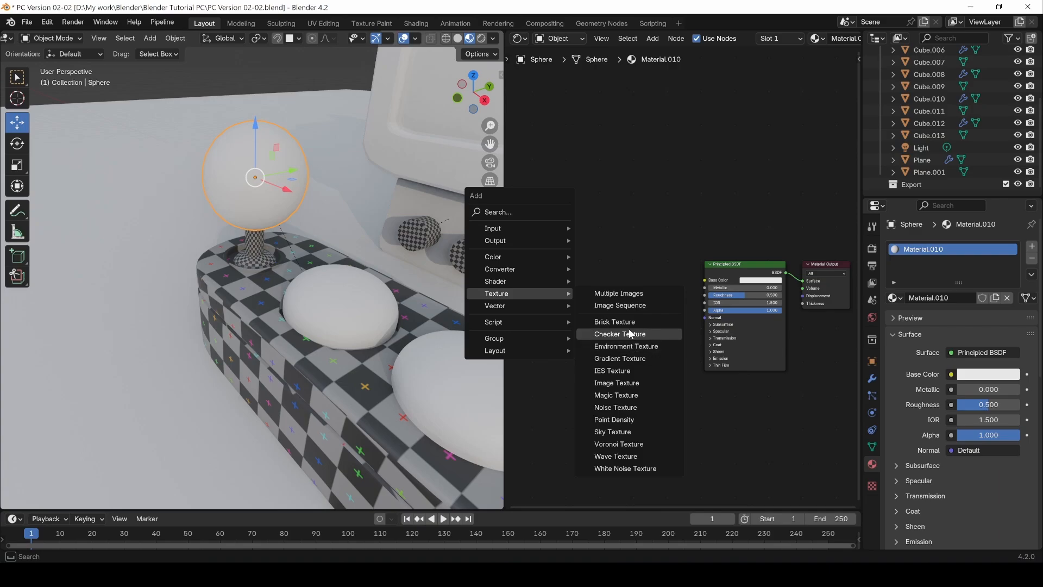
pyautogui.click(618, 383)
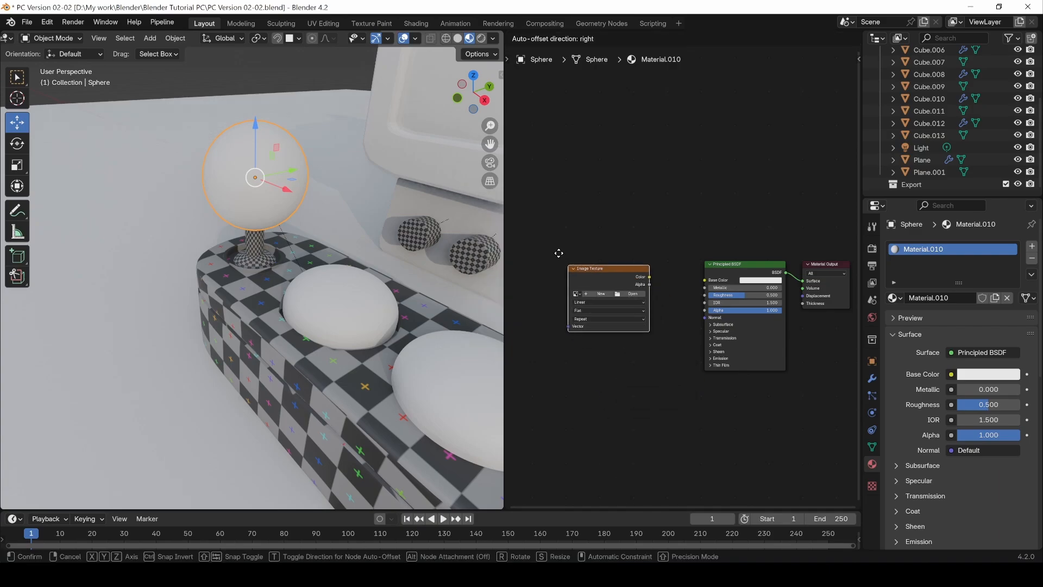
pyautogui.click(547, 238)
pyautogui.moveTo(637, 263); pyautogui.dragTo(706, 280)
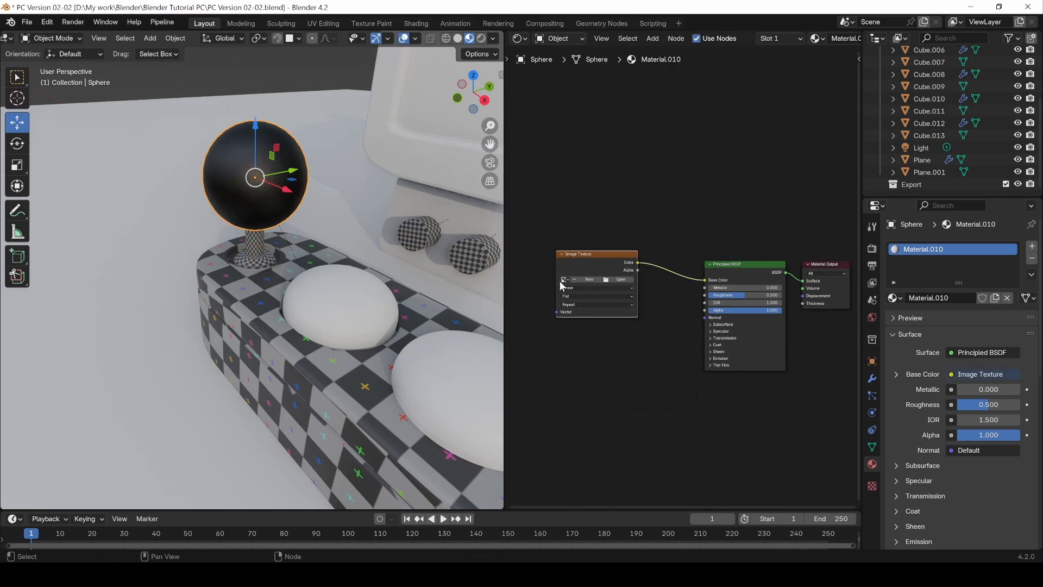
pyautogui.click(562, 279)
pyautogui.click(579, 293)
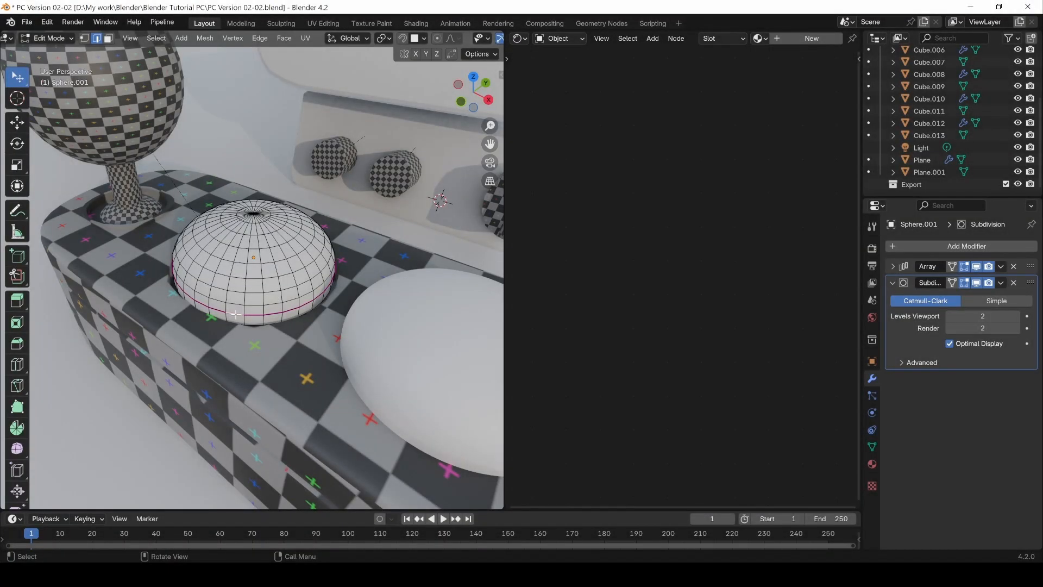
# Step: Select the ring of faces around the lower edge of the first button dome in Edit Mode
pyautogui.keyDown('alt'); pyautogui.click(236, 314); pyautogui.keyUp('alt')
pyautogui.moveTo(236, 314); pyautogui.dragTo(234, 326, button='middle')
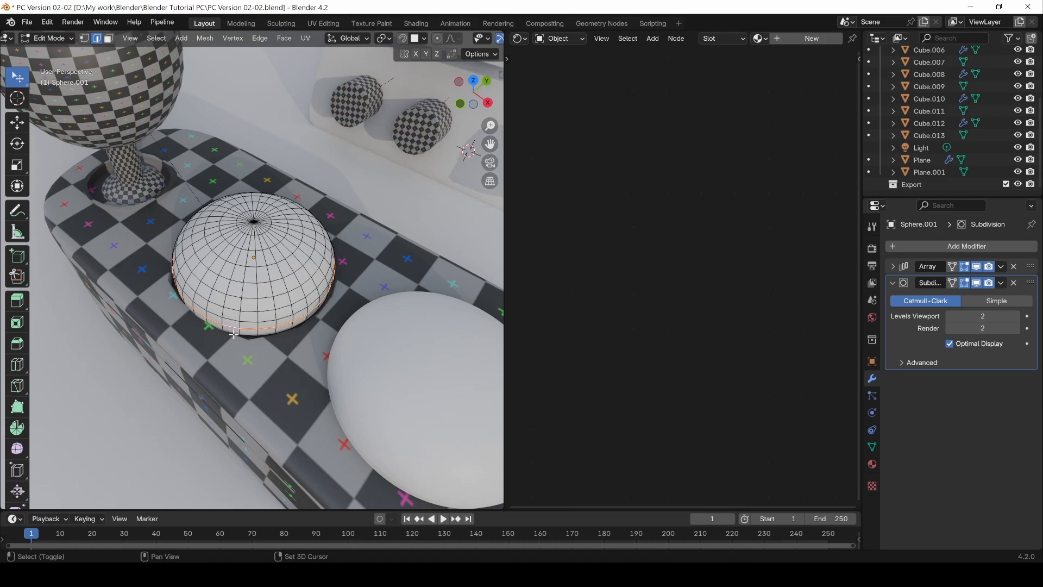
pyautogui.keyDown('alt'); pyautogui.keyDown('shift'); pyautogui.click(234, 334); pyautogui.keyUp('shift'); pyautogui.keyUp('alt')
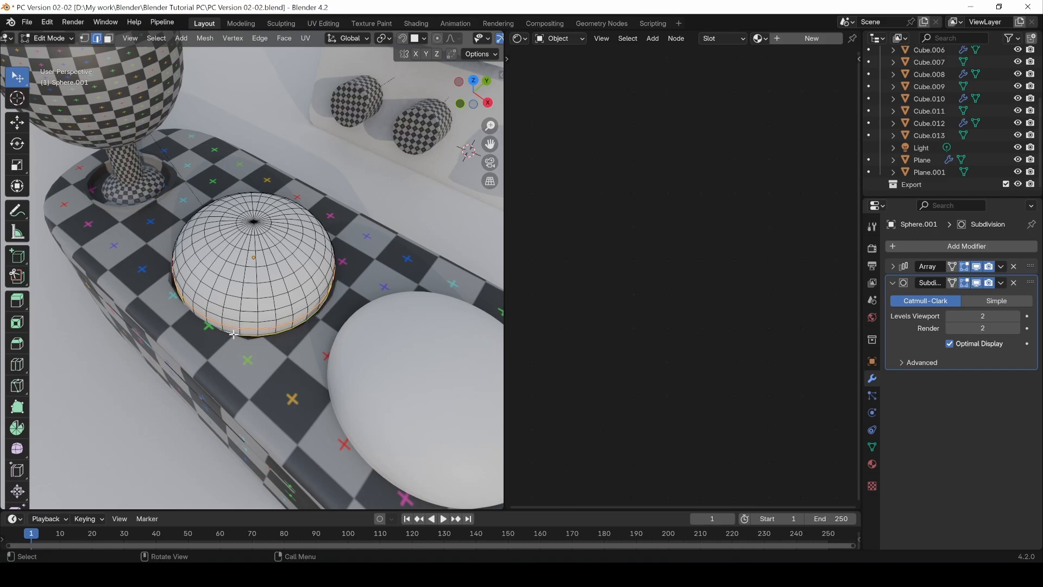
pyautogui.press('3')
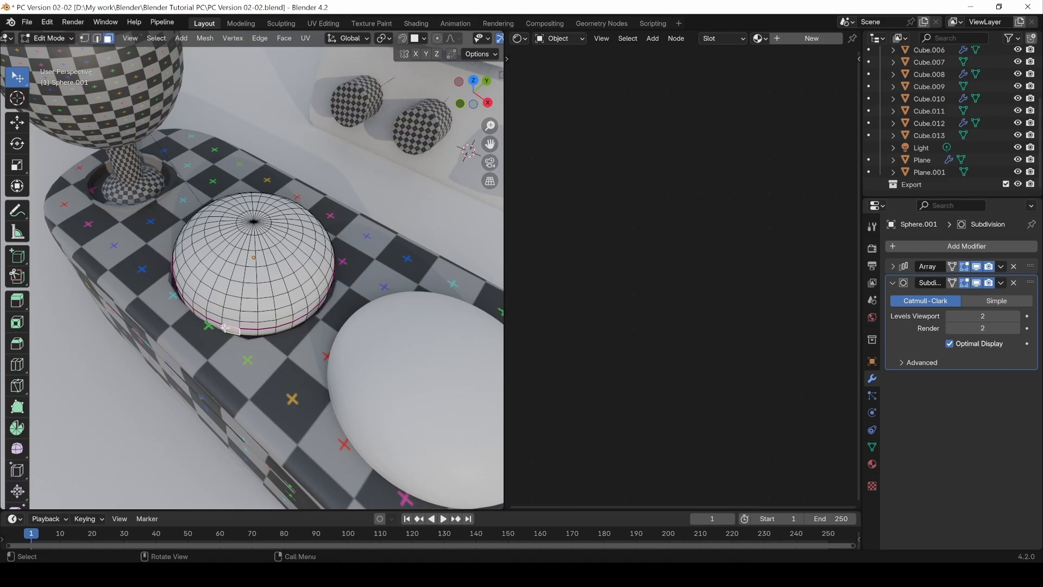
pyautogui.keyDown('alt'); pyautogui.click(224, 327); pyautogui.keyUp('alt')
pyautogui.keyDown('alt'); pyautogui.click(221, 326); pyautogui.keyUp('alt')
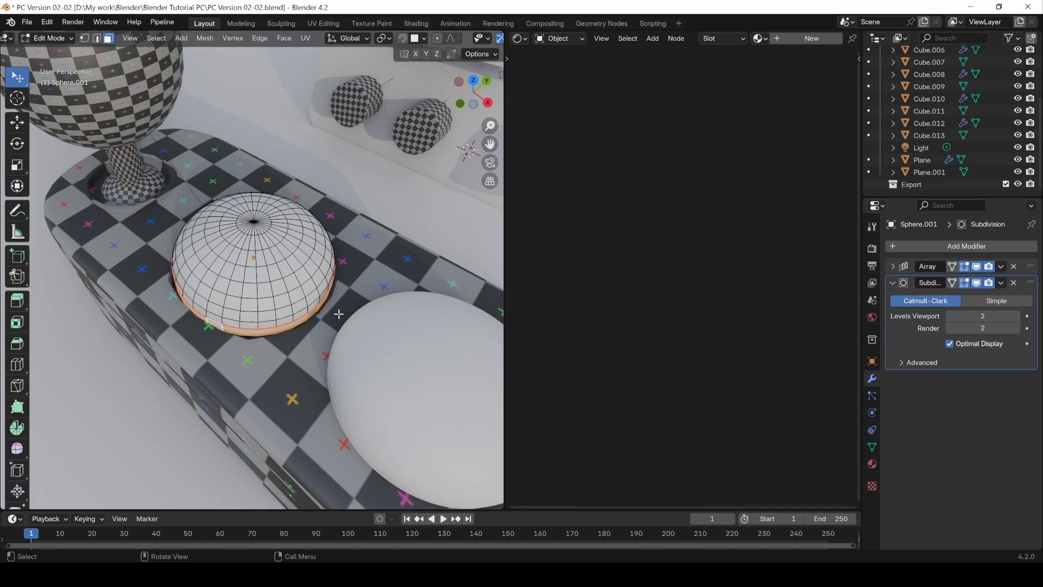
# Step: Try to extrude the button dome's lower face ring along its normals by about 0.052 m
pyautogui.moveTo(339, 314); pyautogui.dragTo(248, 291, button='middle')
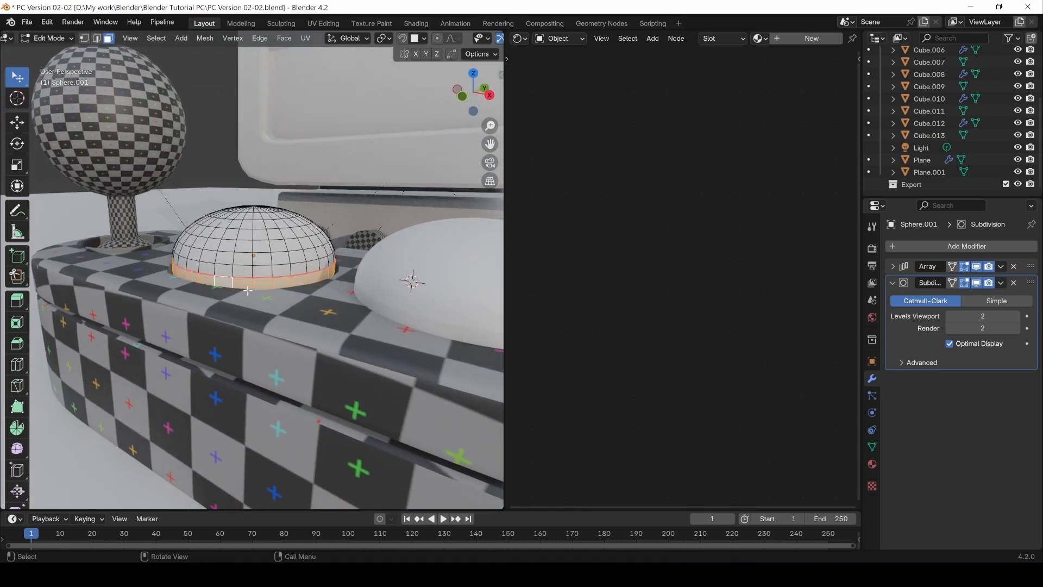
pyautogui.hotkey('alt', 'e')
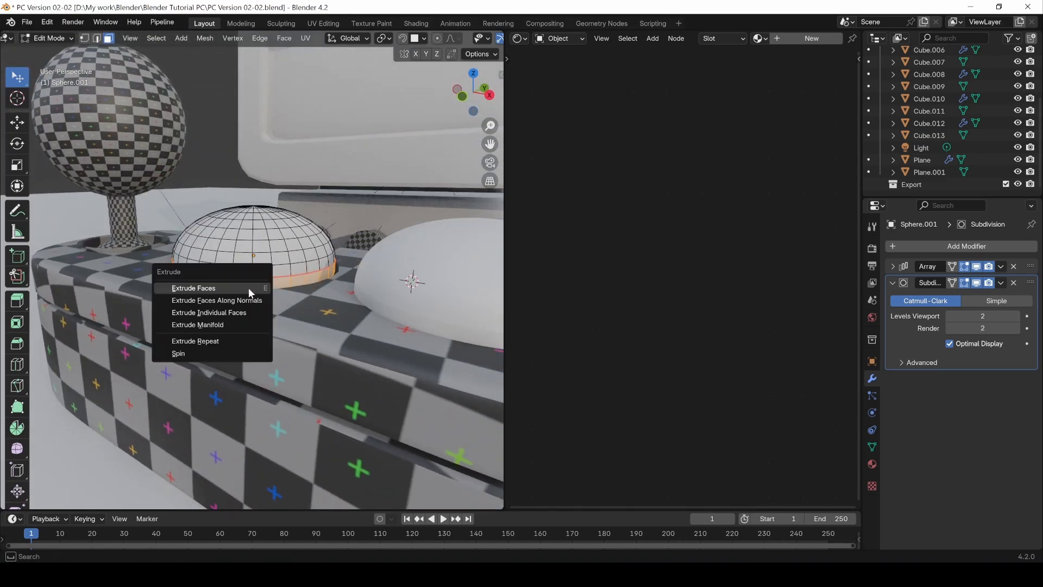
pyautogui.click(253, 301)
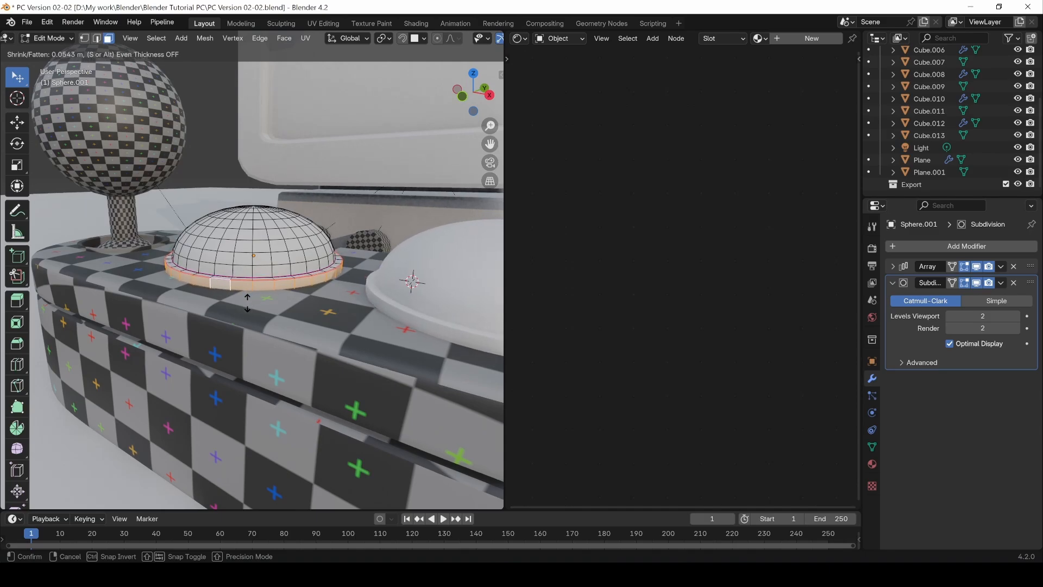
pyautogui.click(247, 304)
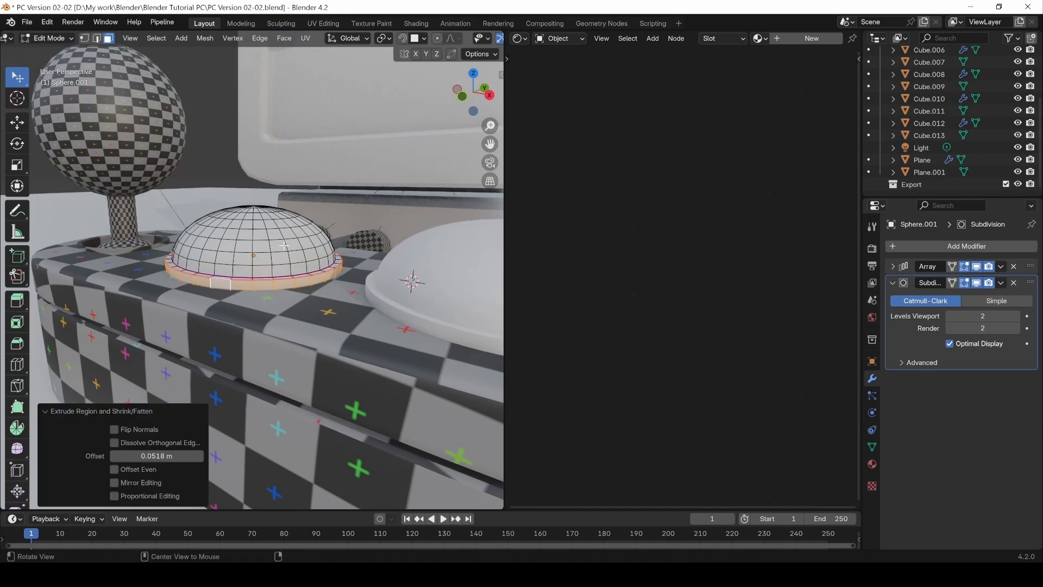
pyautogui.moveTo(247, 304); pyautogui.dragTo(212, 153, button='middle')
pyautogui.click(233, 111)
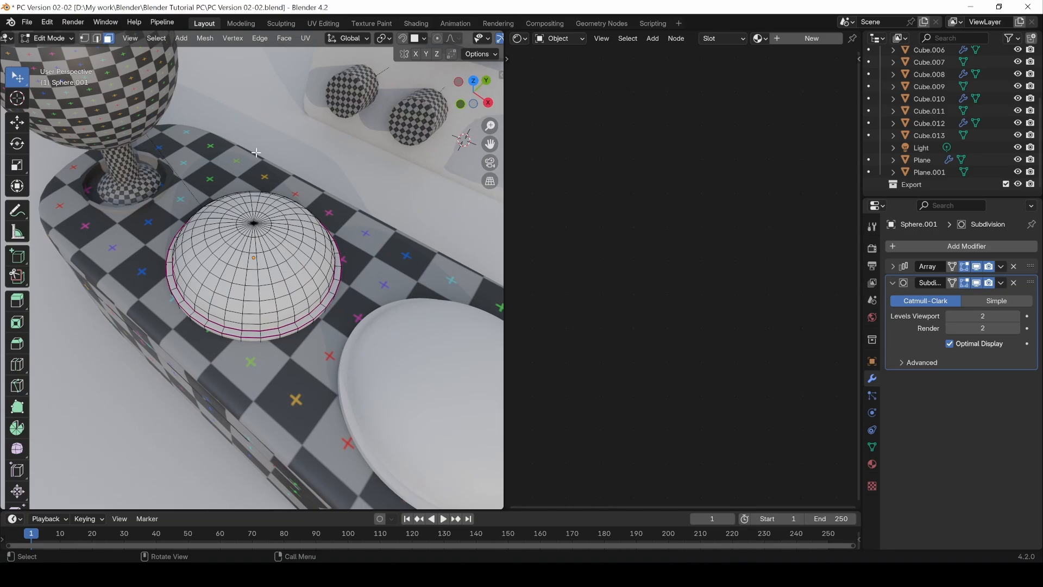
pyautogui.keyDown('alt'); pyautogui.click(314, 324); pyautogui.keyUp('alt')
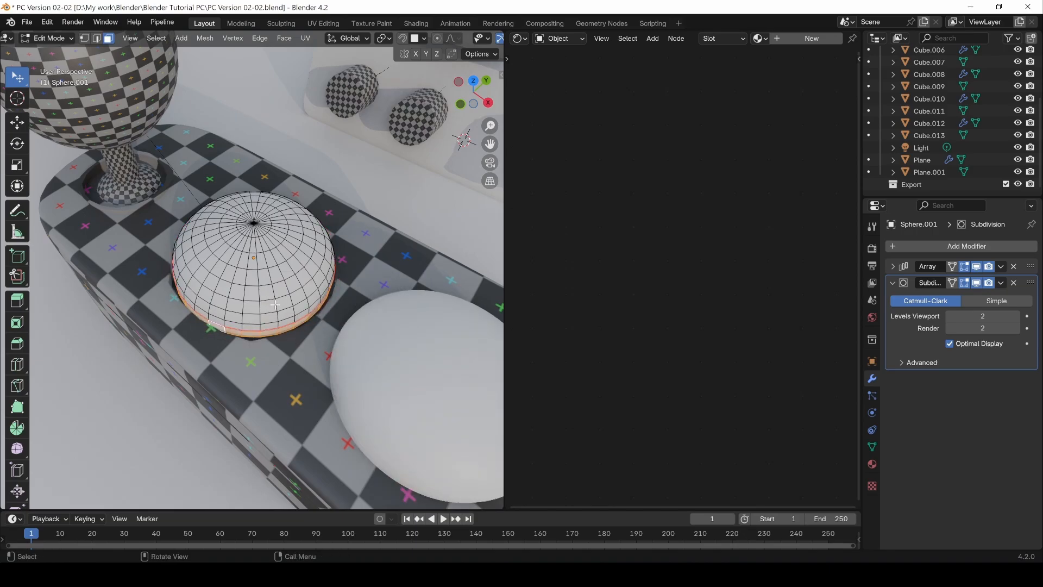
# Step: Extrude the button dome's lower face ring along its normals by about 0.03 m to form a thin rim
pyautogui.hotkey('alt', 'e')
pyautogui.click(243, 305)
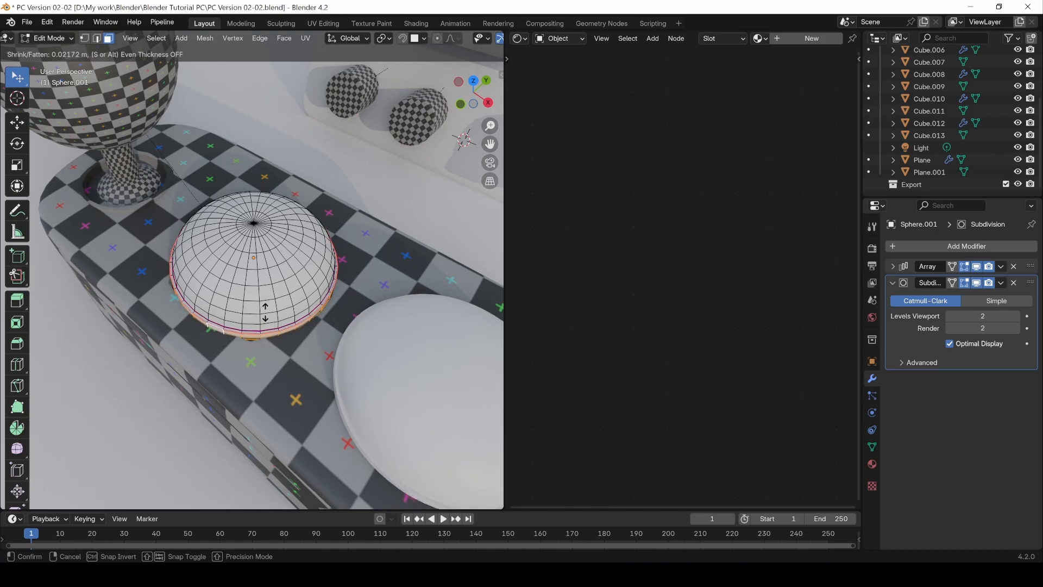
pyautogui.click(265, 308)
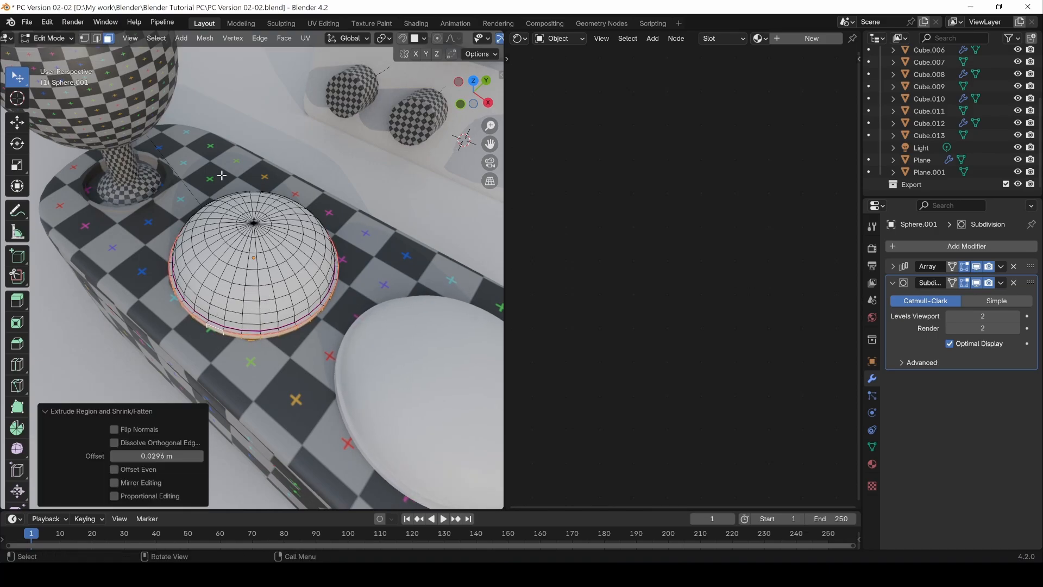
pyautogui.moveTo(252, 179)
pyautogui.mouseDown(button='middle')
pyautogui.moveTo(271, 158)
pyautogui.moveTo(258, 218)
pyautogui.moveTo(253, 136)
pyautogui.moveTo(256, 180)
pyautogui.mouseUp(button='middle')
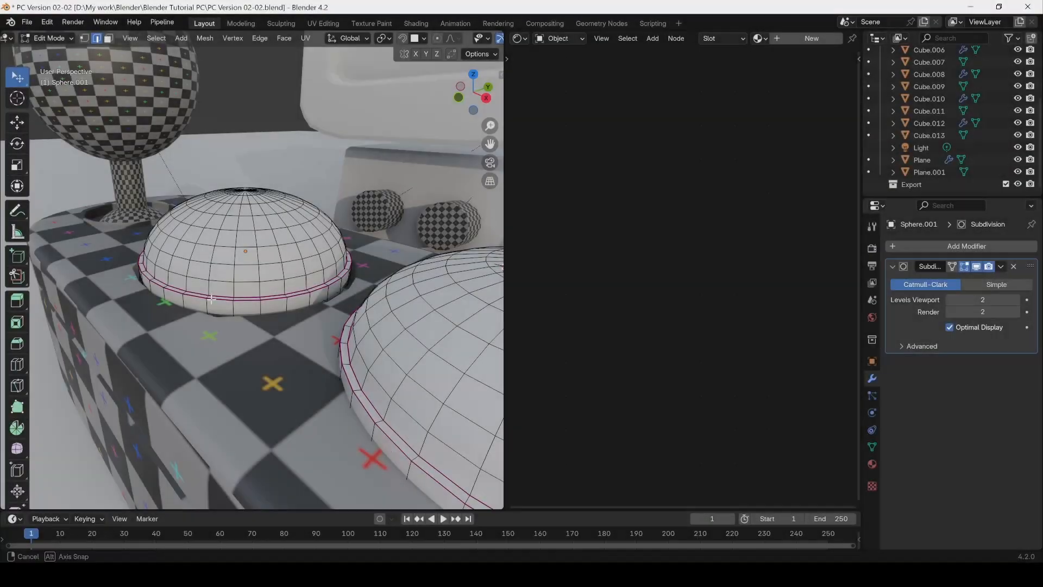
# Step: Apply the button domes' Array modifier so both domes become editable mesh geometry, and return to Edit Mode
pyautogui.moveTo(217, 321)
pyautogui.mouseDown(button='middle')
pyautogui.moveTo(219, 339)
pyautogui.moveTo(229, 308)
pyautogui.mouseUp(button='middle')
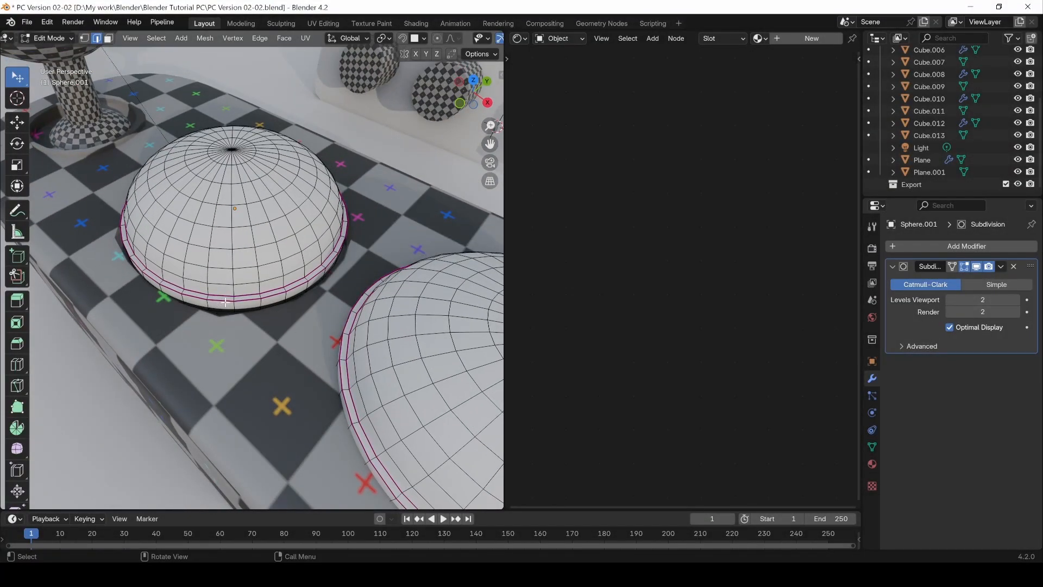
pyautogui.press('Tab')
pyautogui.press('Tab')
# Step: Select the edge loops running around the first button dome's thin rim
pyautogui.keyDown('alt'); pyautogui.click(227, 302); pyautogui.keyUp('alt')
pyautogui.keyDown('alt'); pyautogui.keyDown('shift'); pyautogui.click(220, 296); pyautogui.keyUp('shift'); pyautogui.keyUp('alt')
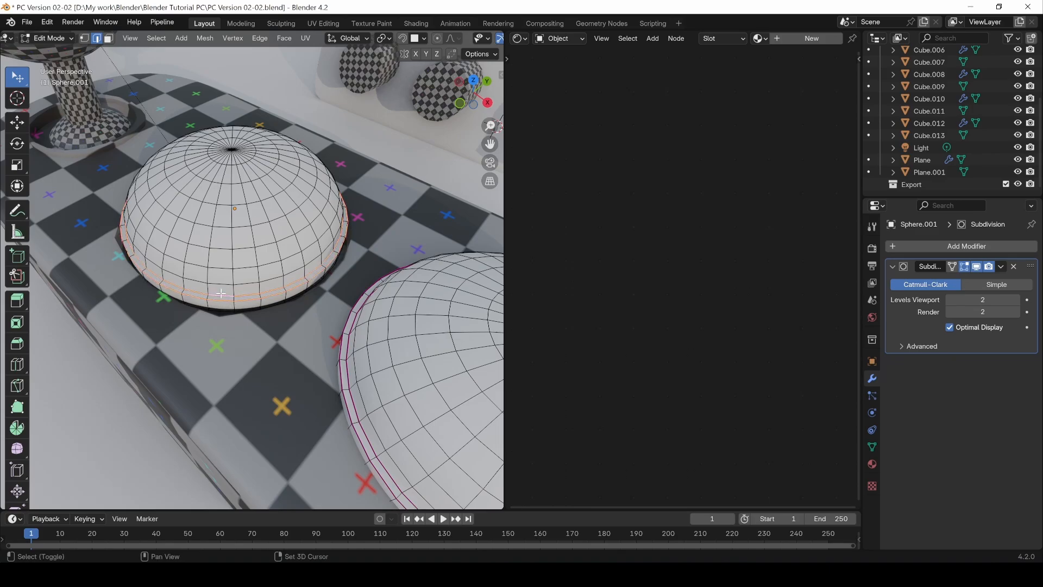
pyautogui.moveTo(220, 298); pyautogui.dragTo(249, 311, button='middle')
pyautogui.scroll(4, 249, 311)
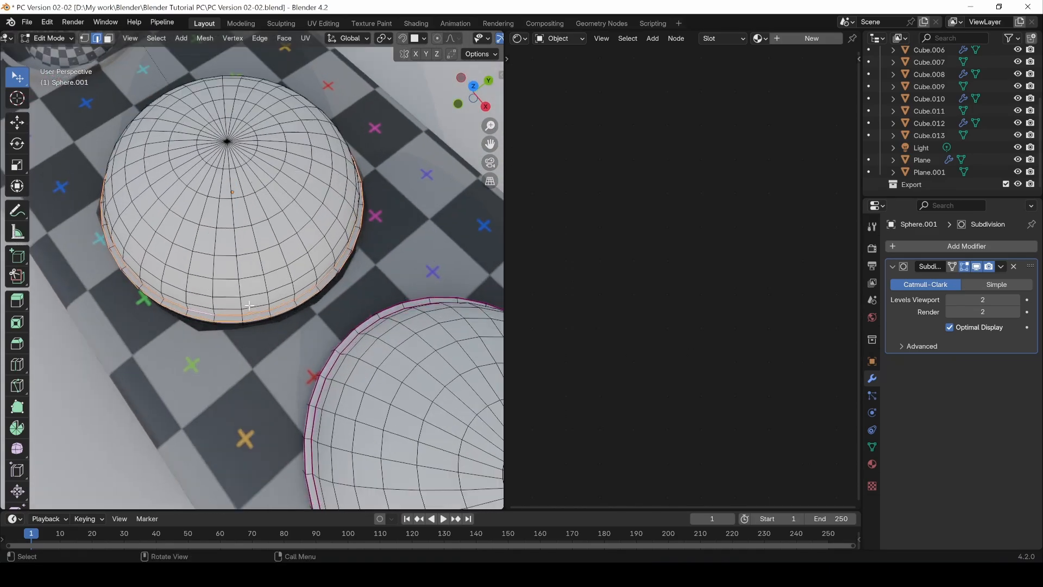
# Step: Isolate the two button domes in local view and reopen their mesh in Edit Mode
pyautogui.press('Tab')
pyautogui.scroll(-3, 247, 300)
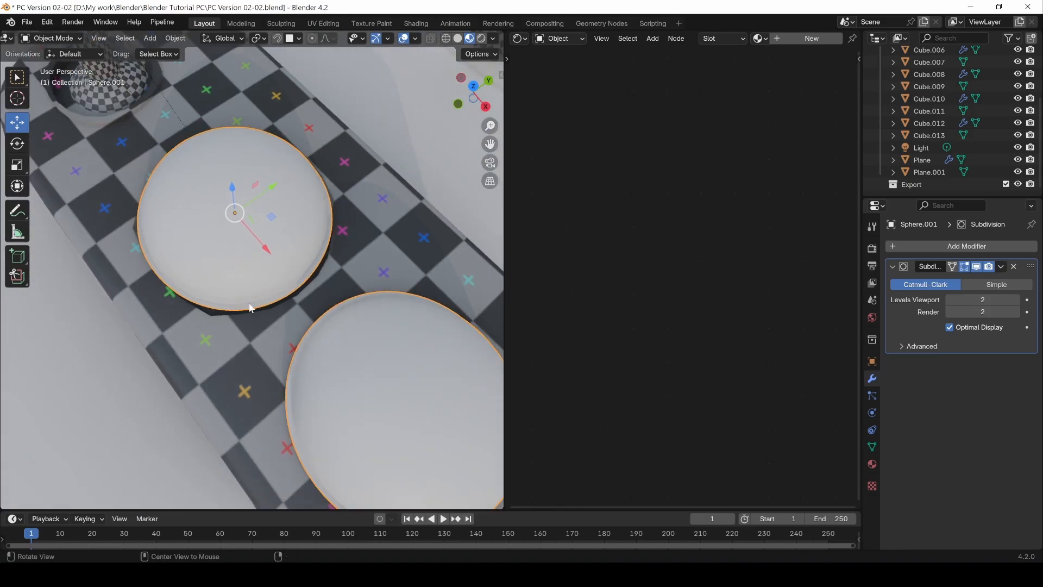
pyautogui.keyDown('alt'); pyautogui.moveTo(249, 306); pyautogui.dragTo(270, 316); pyautogui.keyUp('alt')
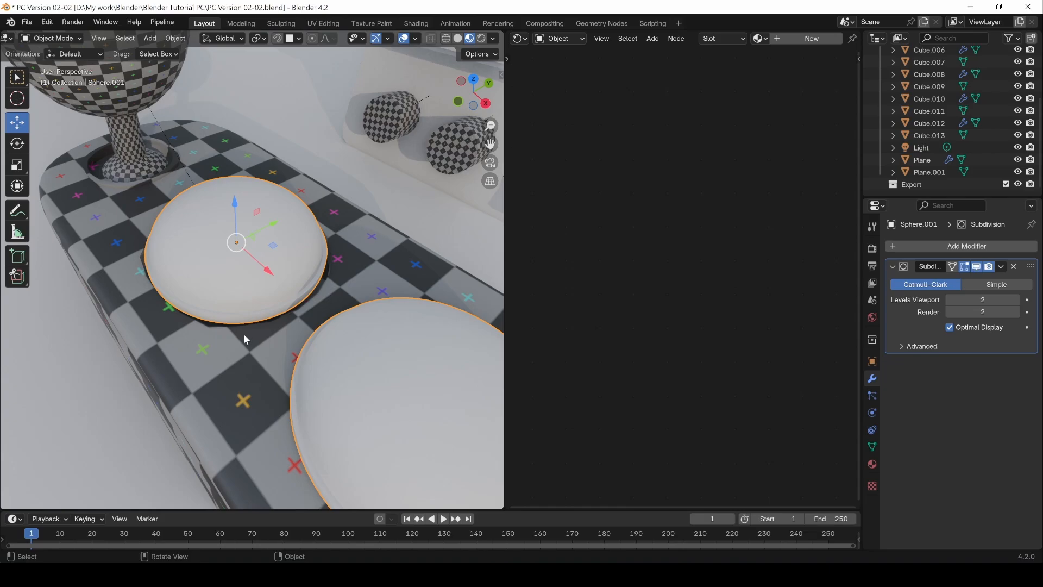
pyautogui.scroll(-3, 250, 334)
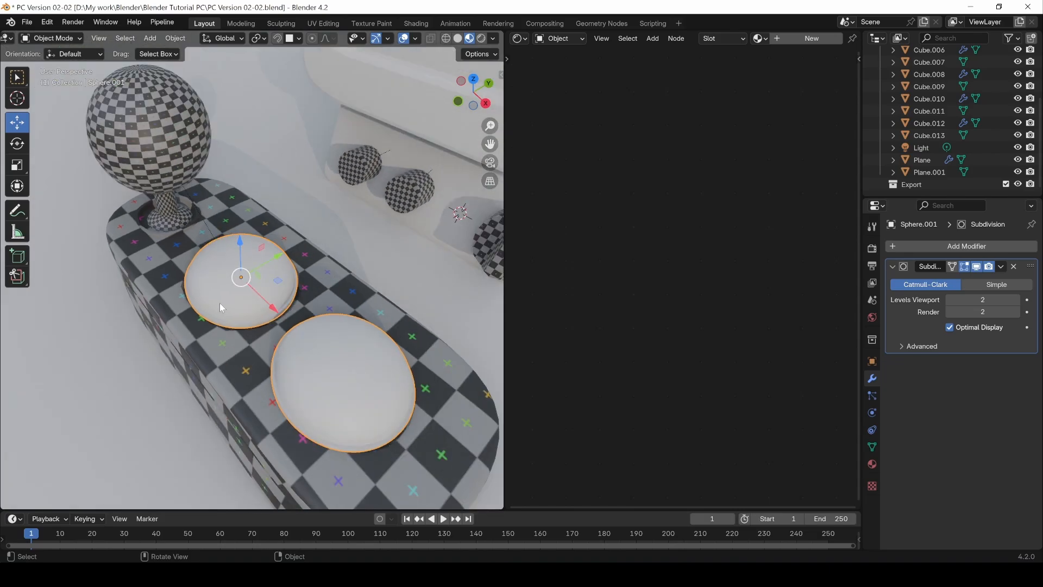
pyautogui.press('KP_Divide')
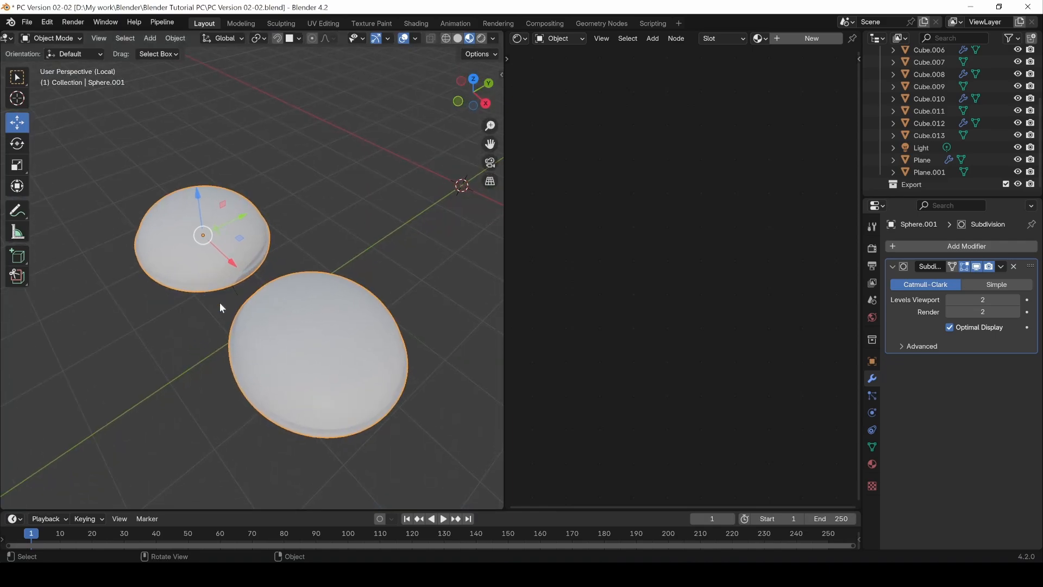
pyautogui.press('Tab')
pyautogui.keyDown('alt'); pyautogui.moveTo(192, 313); pyautogui.dragTo(251, 267); pyautogui.keyUp('alt')
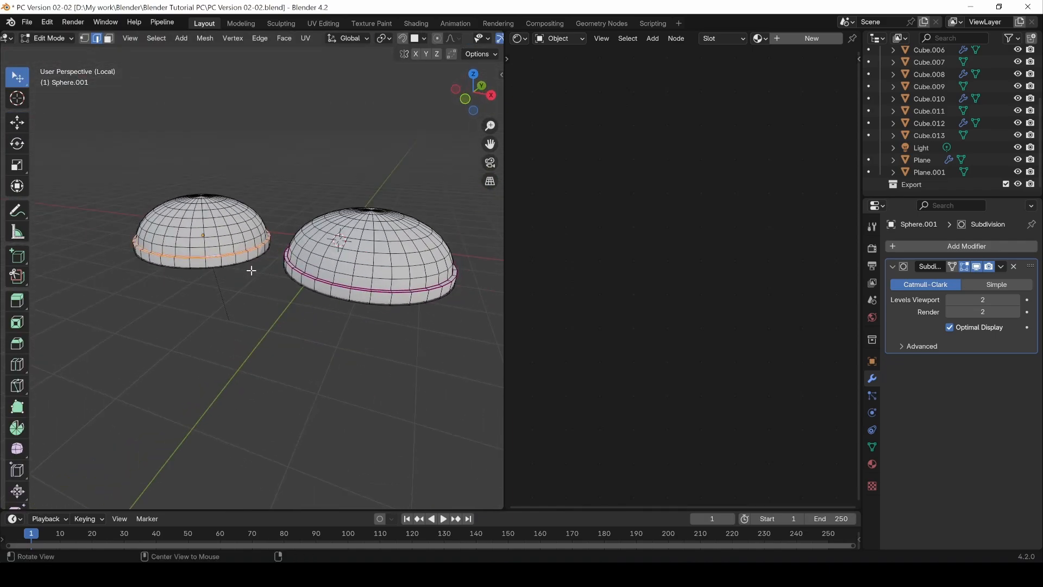
# Step: Mark the selected edge loops around the first dome's rim as seams
pyautogui.scroll(4, 231, 307)
pyautogui.keyDown('alt'); pyautogui.keyDown('shift'); pyautogui.moveTo(272, 332); pyautogui.dragTo(370, 387); pyautogui.keyUp('shift'); pyautogui.keyUp('alt')
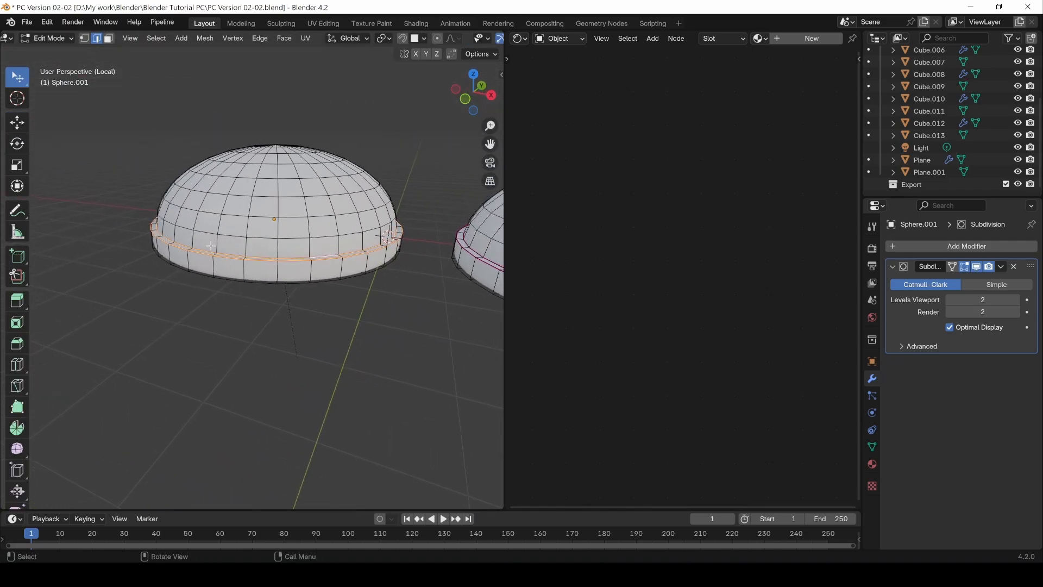
pyautogui.moveTo(234, 274); pyautogui.dragTo(318, 307, button='middle')
pyautogui.hotkey('ctrl', 'e')
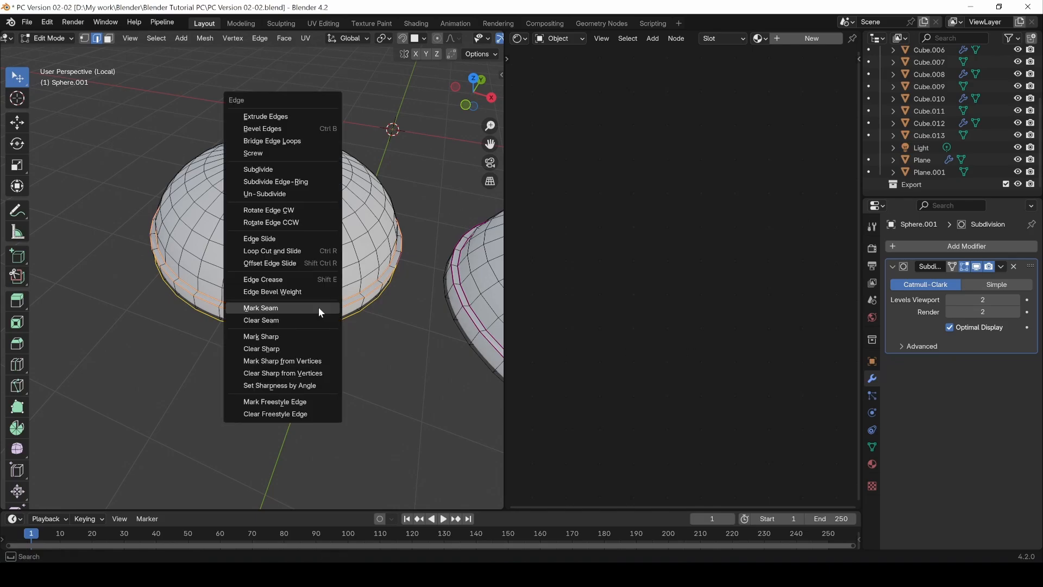
pyautogui.click(306, 308)
# Step: Mark a seam along one vertical edge line on the first dome, running from its pole down the side
pyautogui.moveTo(306, 308); pyautogui.dragTo(238, 236, button='middle')
pyautogui.doubleClick(259, 256)
pyautogui.moveTo(263, 182); pyautogui.dragTo(194, 230, button='middle')
pyautogui.hotkey('ctrl', 'e')
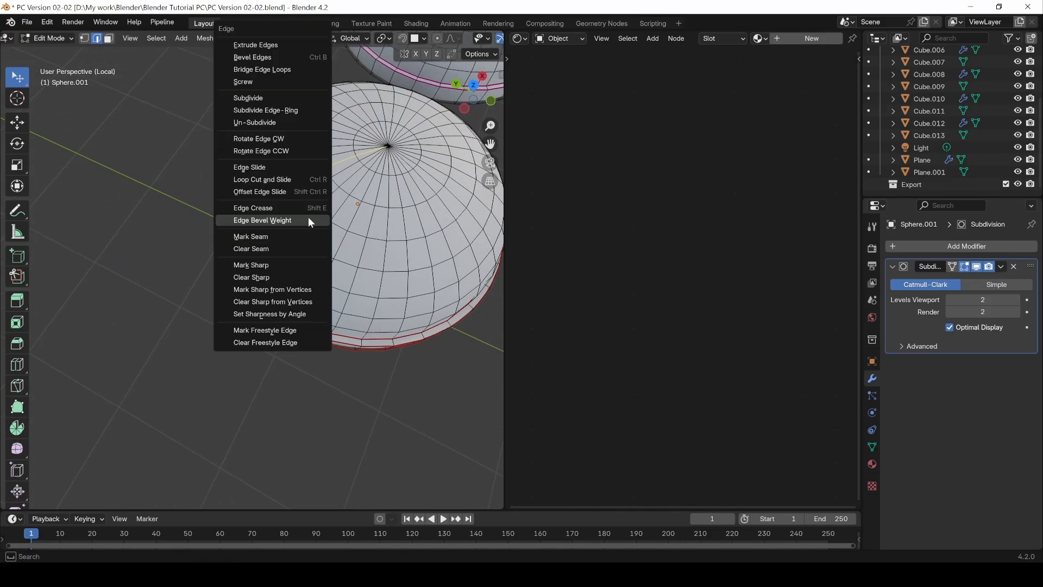
pyautogui.click(296, 236)
pyautogui.moveTo(296, 234); pyautogui.dragTo(325, 266, button='middle')
pyautogui.scroll(-5, 324, 266)
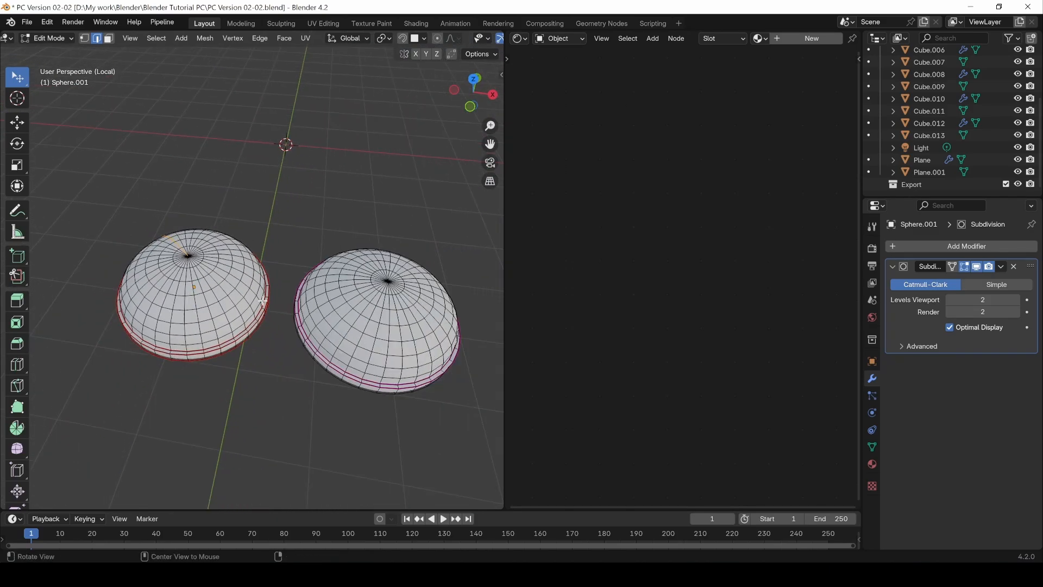
# Step: Select all linked faces of the second dome and separate the selection into its own object
pyautogui.press('Tab')
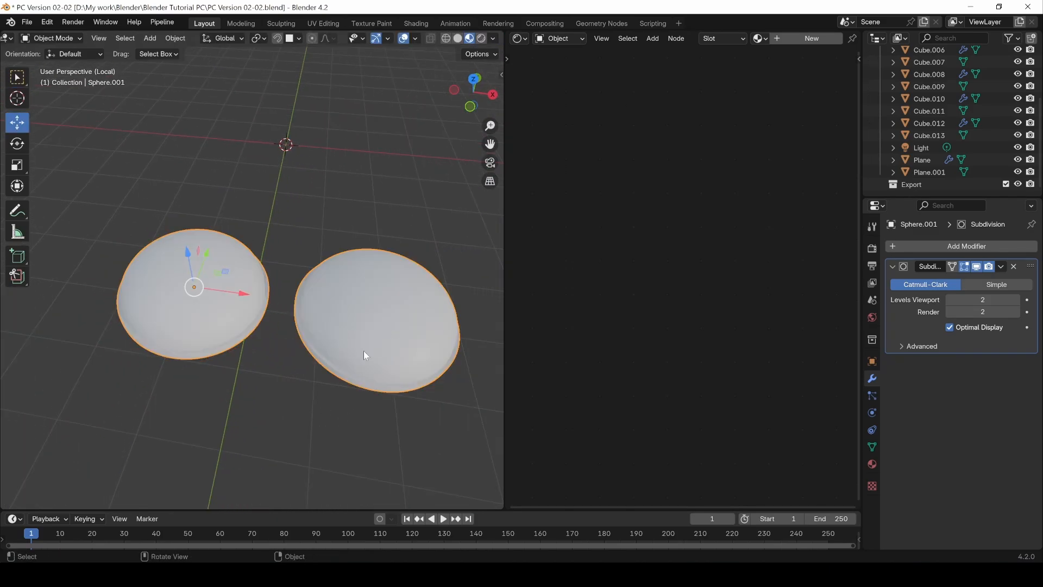
pyautogui.press('Tab')
pyautogui.press('m')
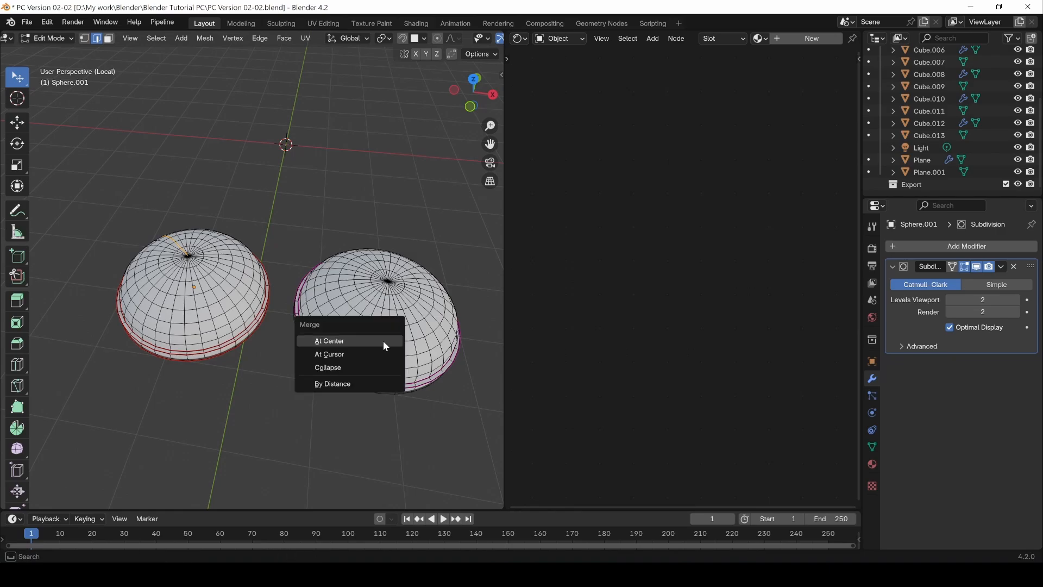
pyautogui.press('3')
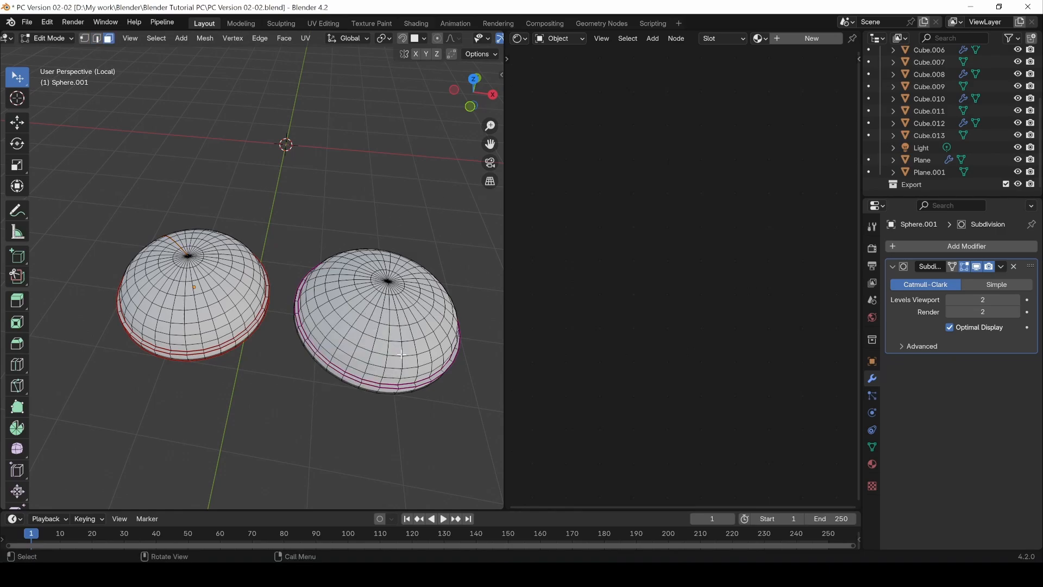
pyautogui.press('l')
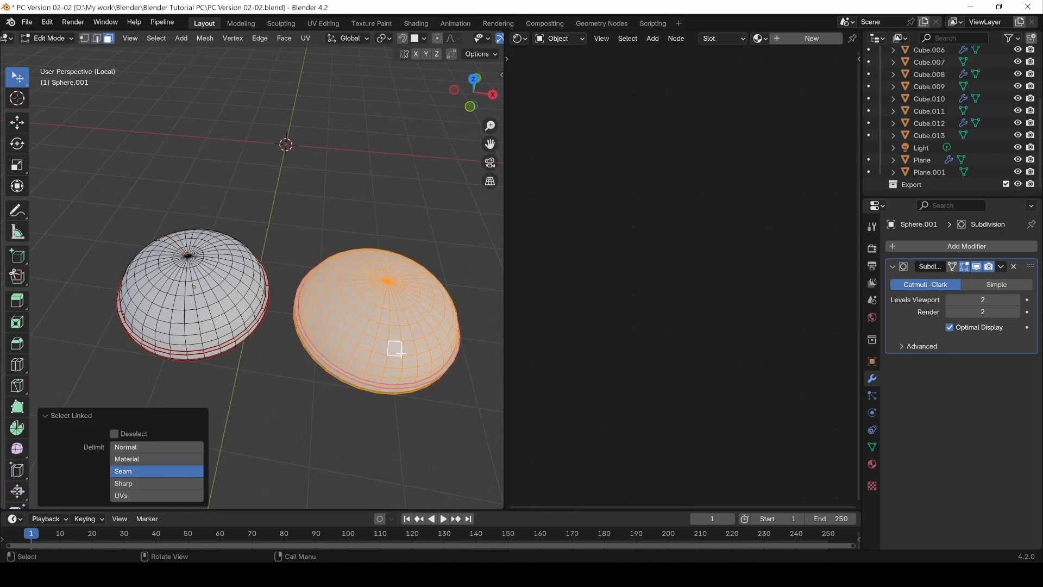
pyautogui.press('p')
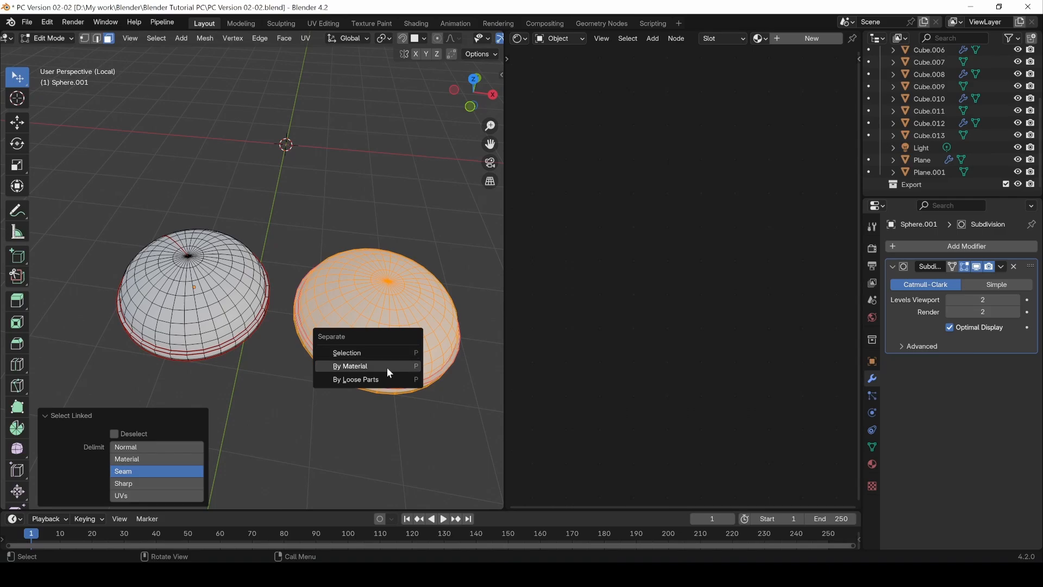
pyautogui.click(380, 352)
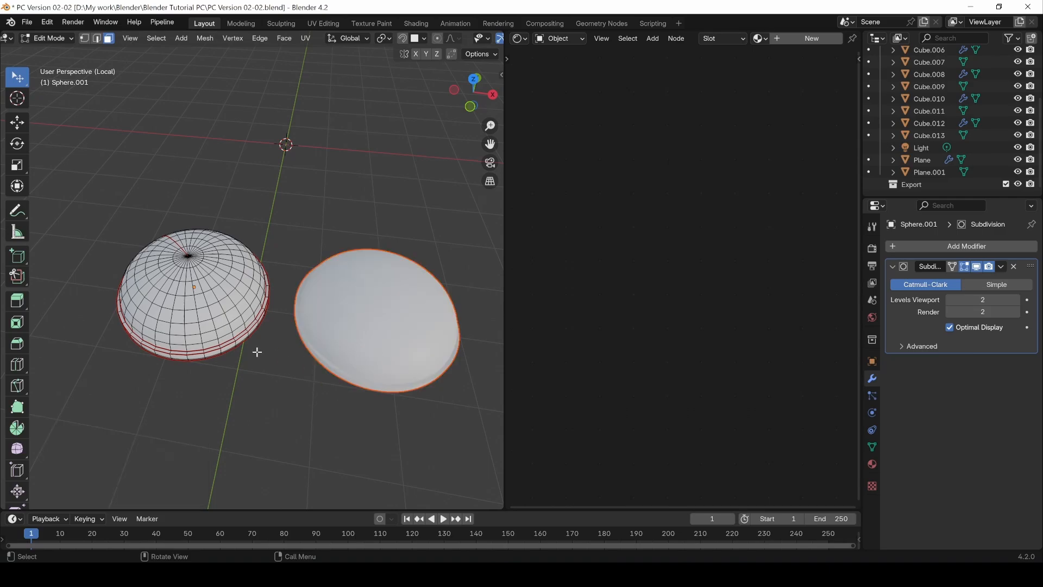
pyautogui.press('Tab')
# Step: Check the two domes as separate objects, select the first dome and exit local view
pyautogui.click(343, 352)
pyautogui.click(262, 332)
pyautogui.click(362, 332)
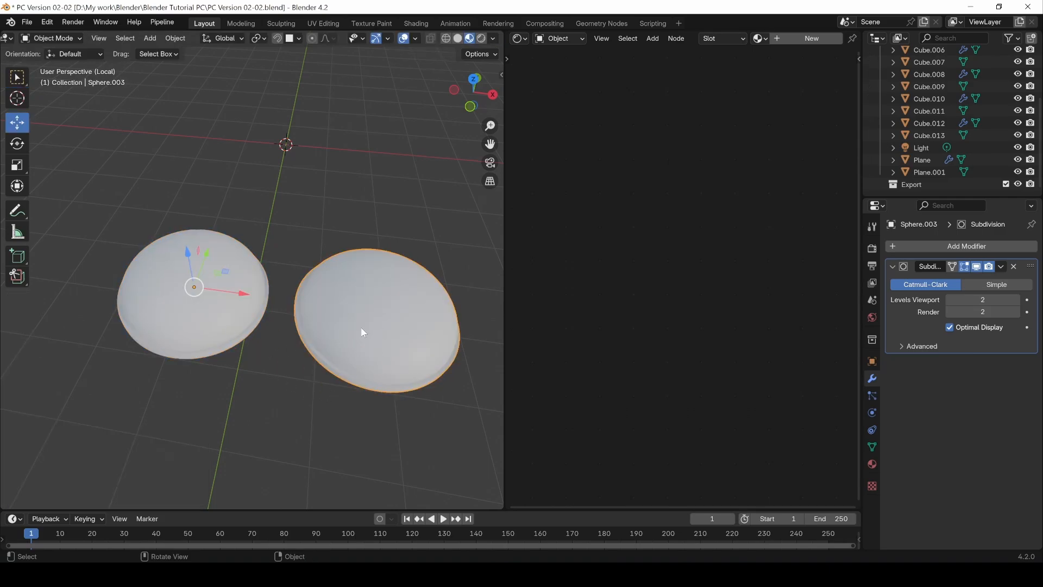
pyautogui.click(192, 314)
pyautogui.press('Tab')
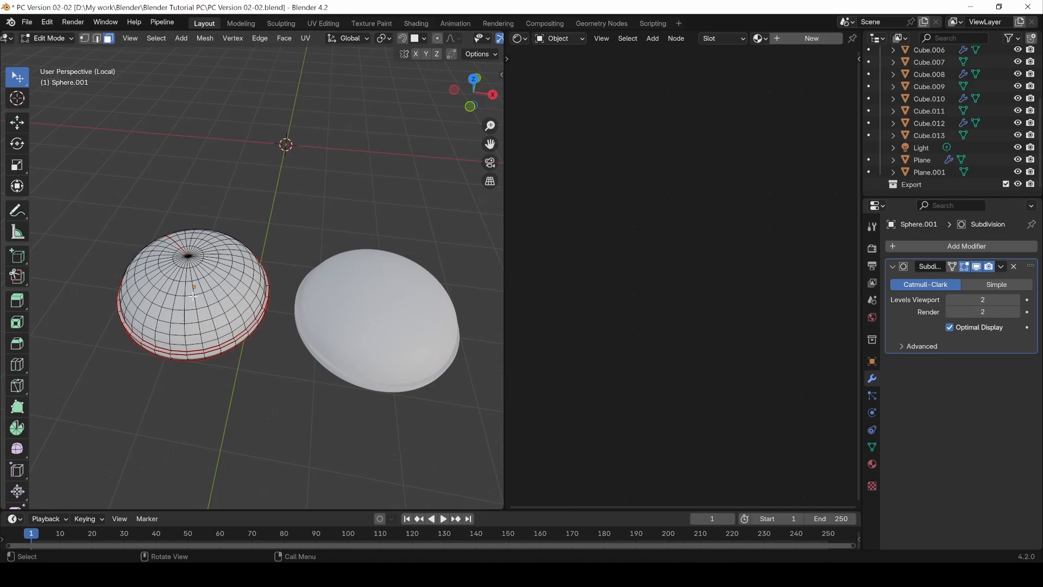
pyautogui.press('Tab')
pyautogui.press('KP_Divide')
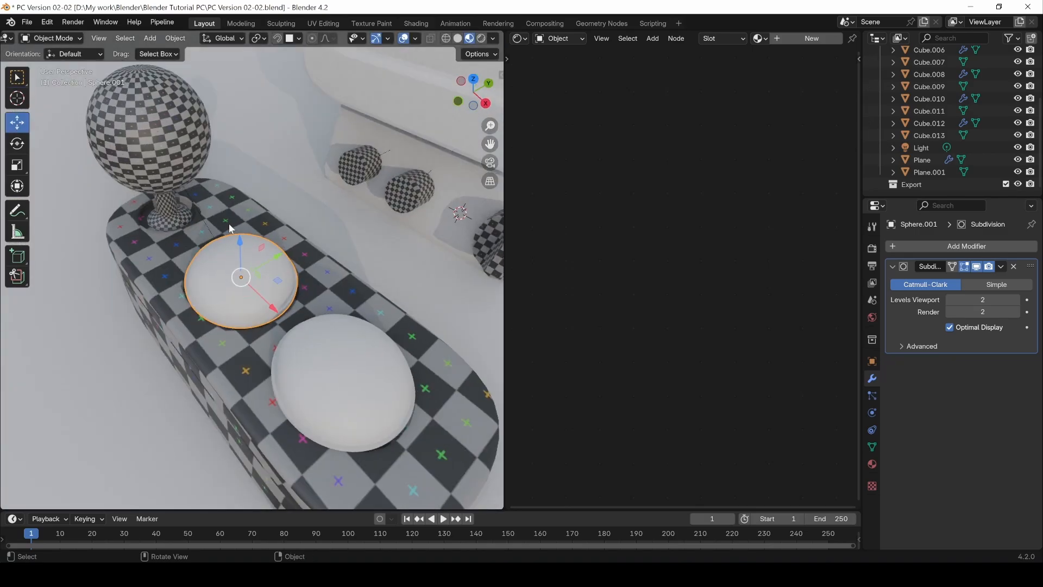
pyautogui.moveTo(198, 239); pyautogui.dragTo(236, 227, button='middle')
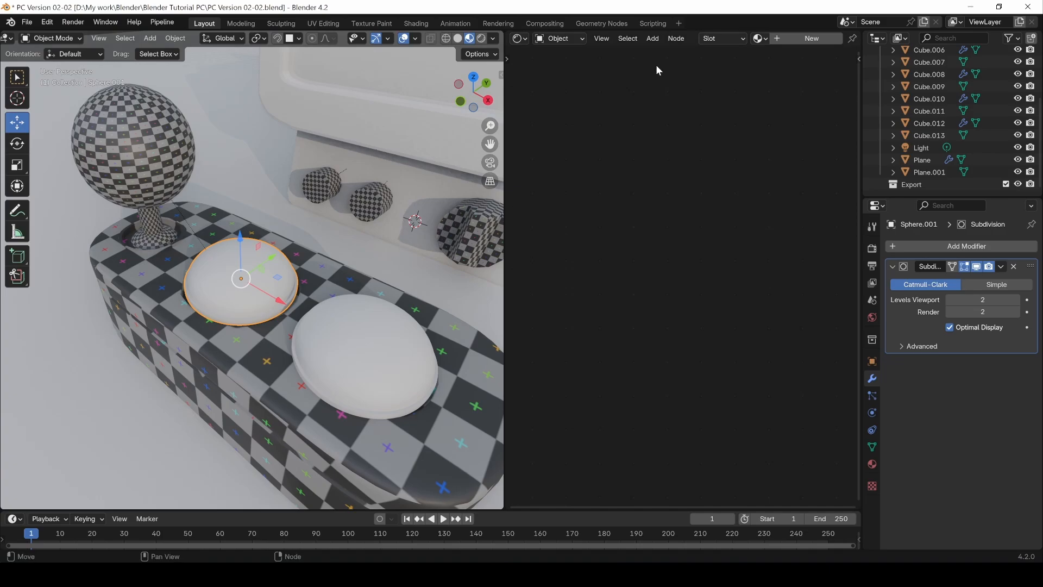
# Step: Select the first dome's entire mesh in Edit Mode and unwrap it with the Angle Based method
pyautogui.press('Tab')
pyautogui.press('a')
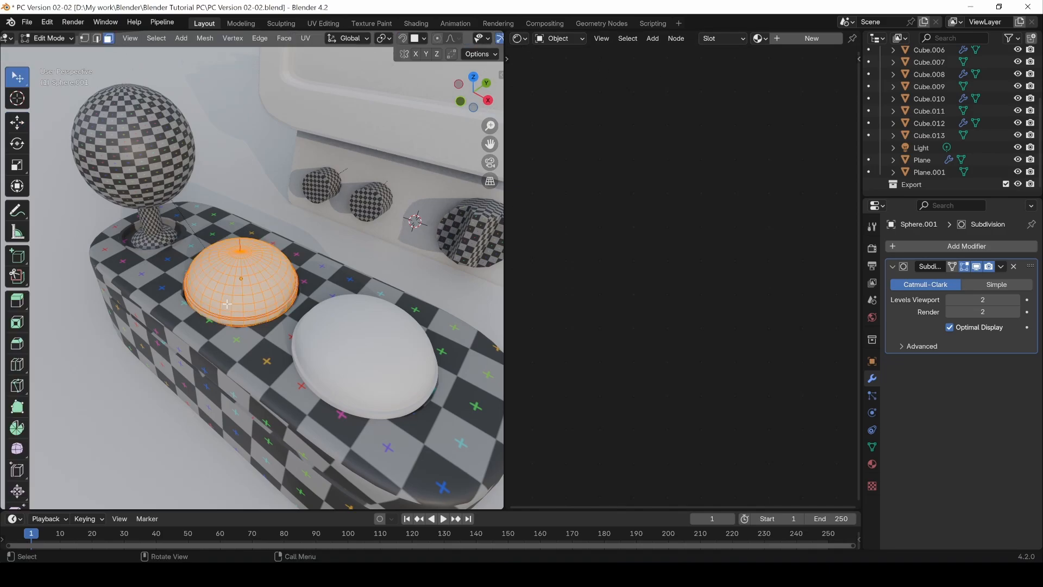
pyautogui.press('u')
pyautogui.click(222, 300)
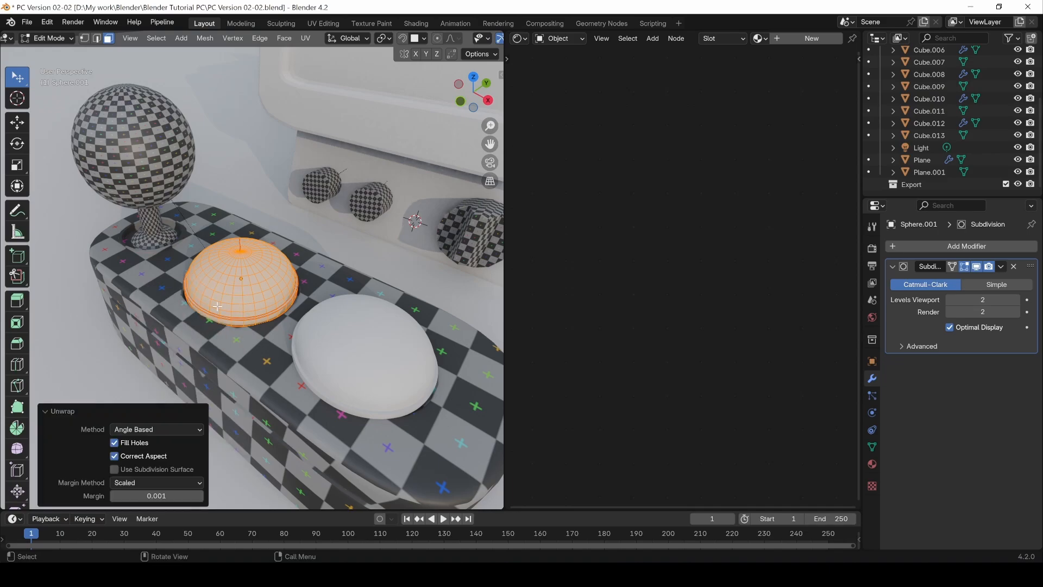
# Step: Examine the first dome's UV layout in the UV Editor, then restore the Shader Editor and Object Mode
pyautogui.click(520, 41)
pyautogui.click(543, 100)
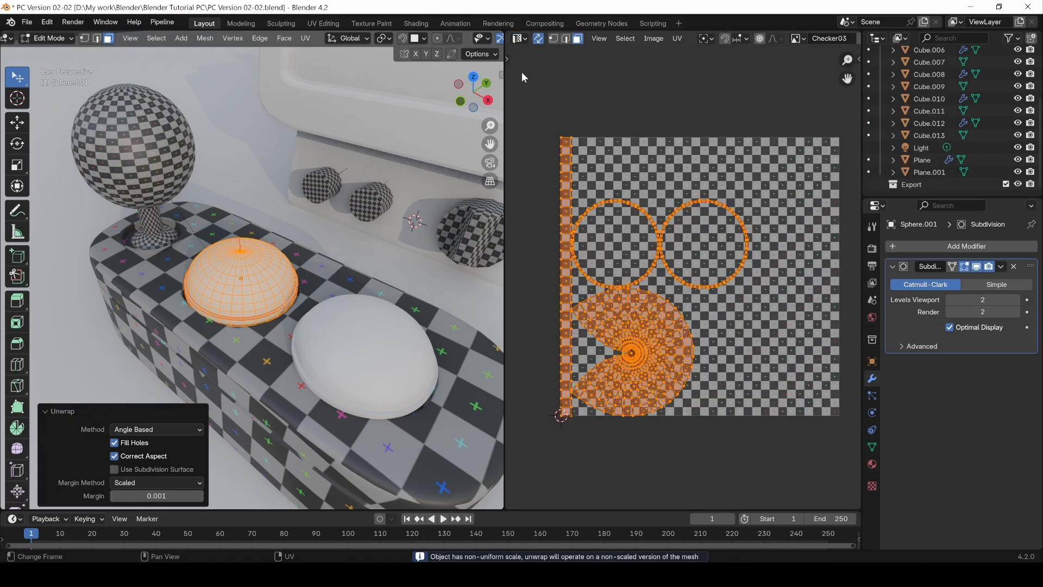
pyautogui.click(519, 40)
pyautogui.click(547, 152)
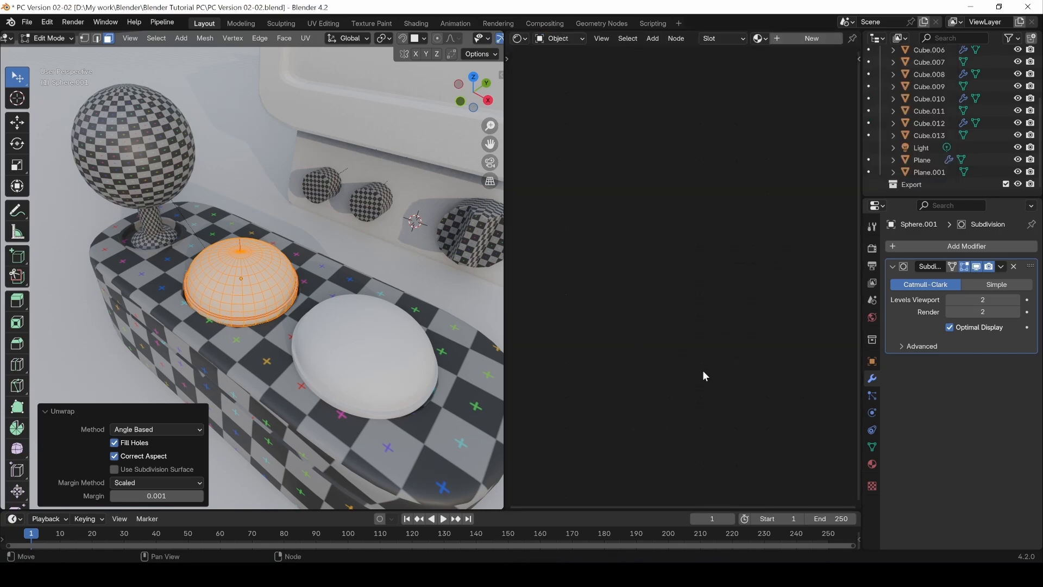
pyautogui.press('Tab')
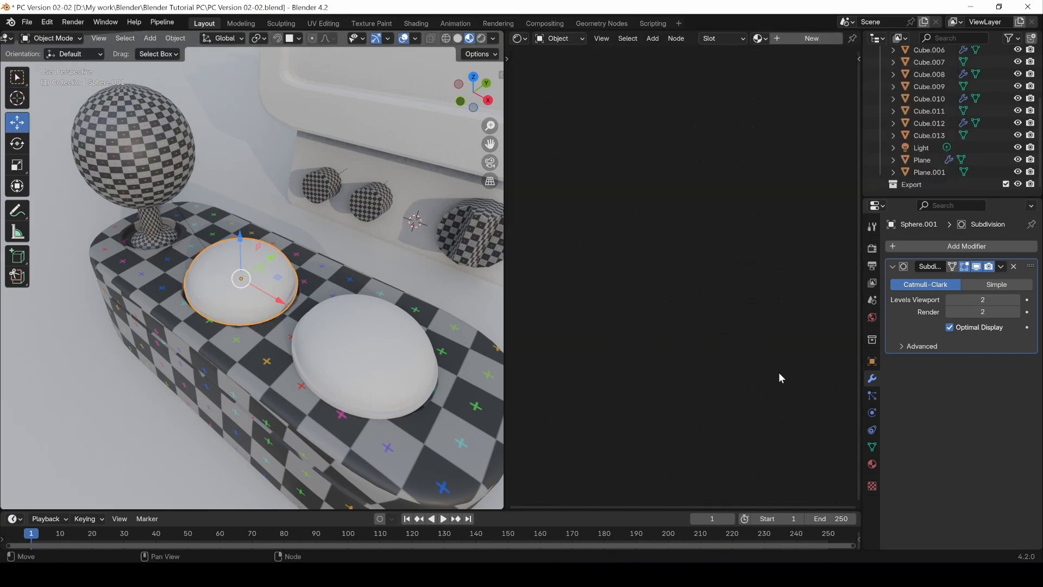
# Step: Create a new material for the first button dome with a Checker03 Image Texture node feeding its Base Color
pyautogui.click(872, 464)
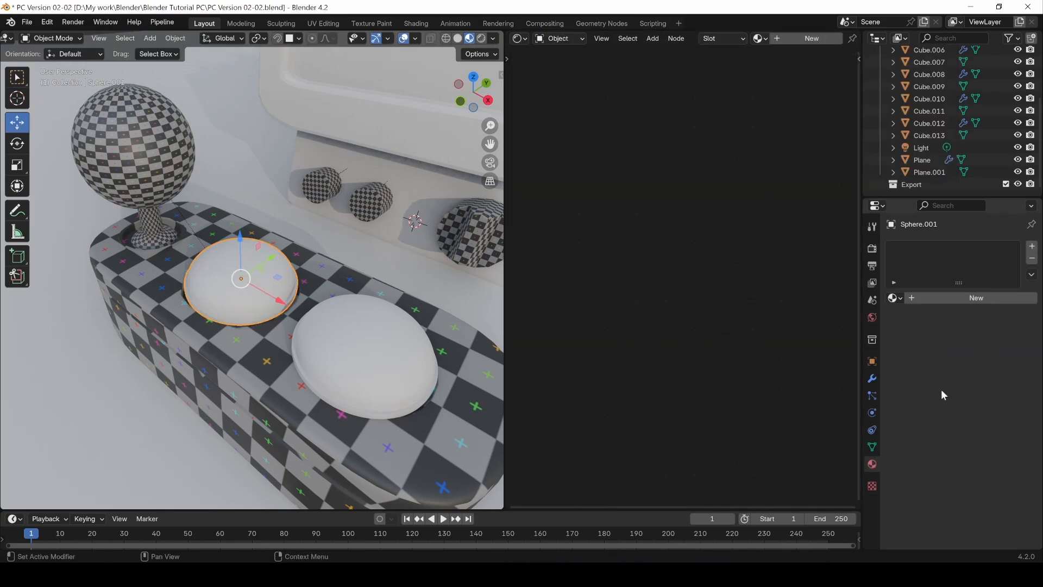
pyautogui.click(928, 297)
pyautogui.hotkey('shift', 'a')
pyautogui.moveTo(578, 296)
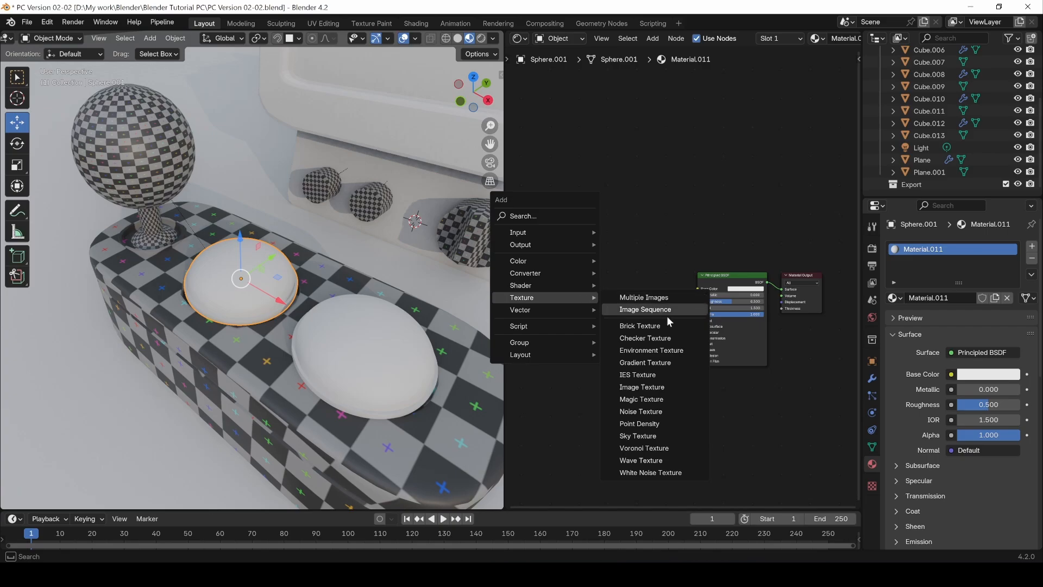
pyautogui.click(643, 386)
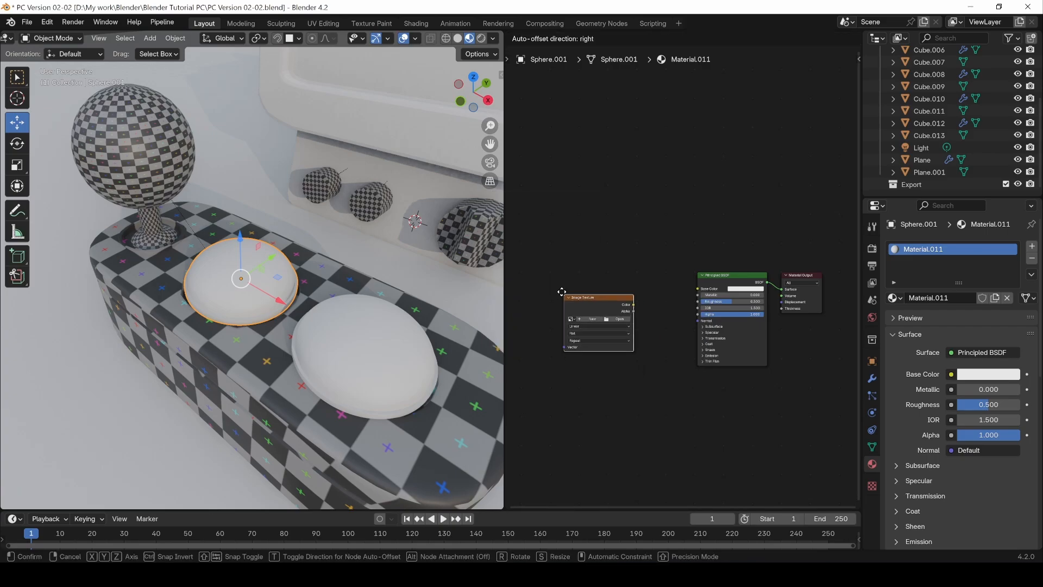
pyautogui.click(627, 302)
pyautogui.moveTo(619, 289); pyautogui.dragTo(698, 288)
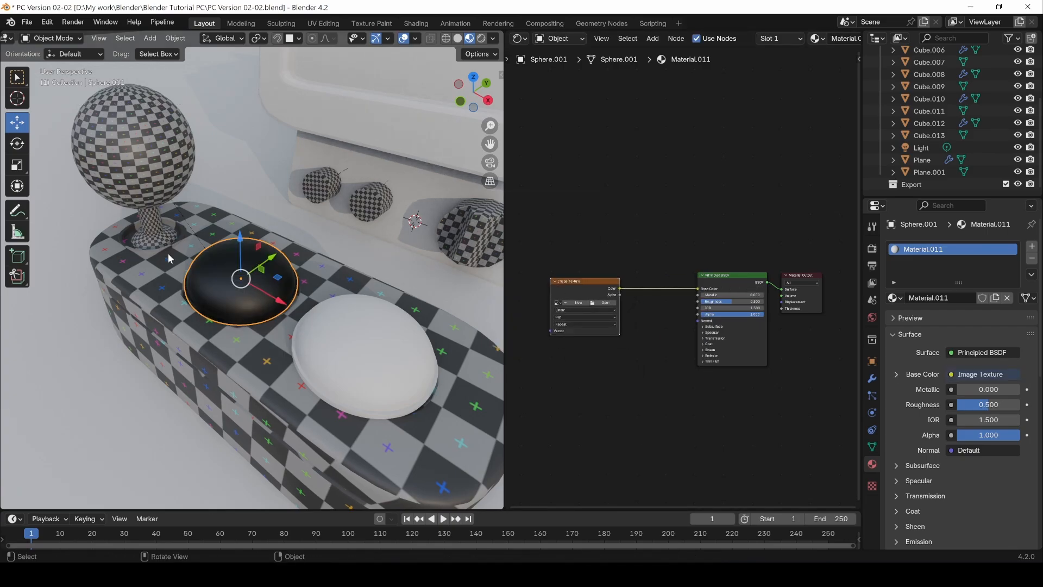
pyautogui.click(558, 303)
pyautogui.click(568, 323)
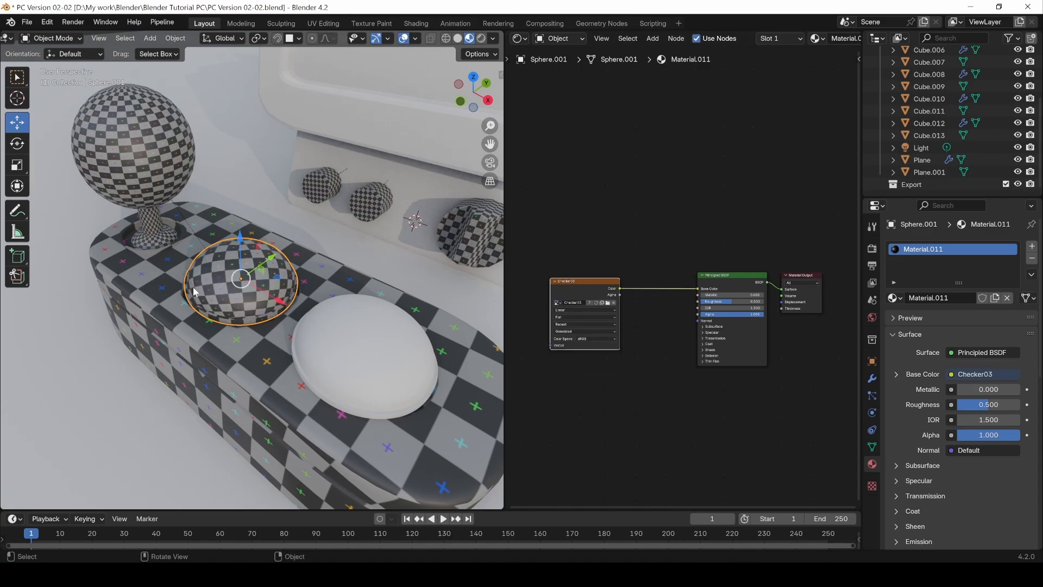
# Step: Link the first dome's material to the untextured second dome
pyautogui.click(371, 347)
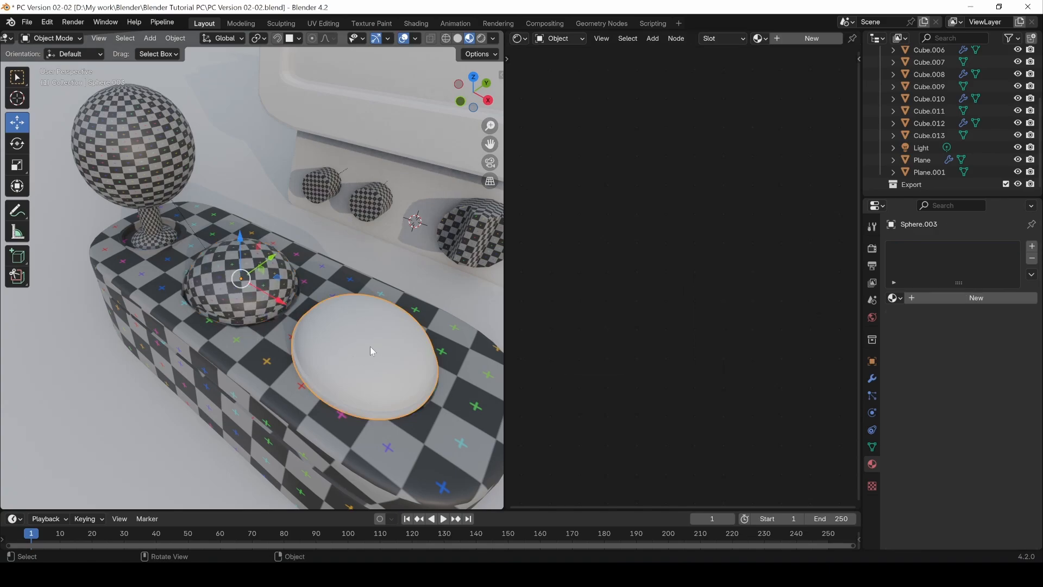
pyautogui.keyDown('shift'); pyautogui.click(223, 296); pyautogui.keyUp('shift')
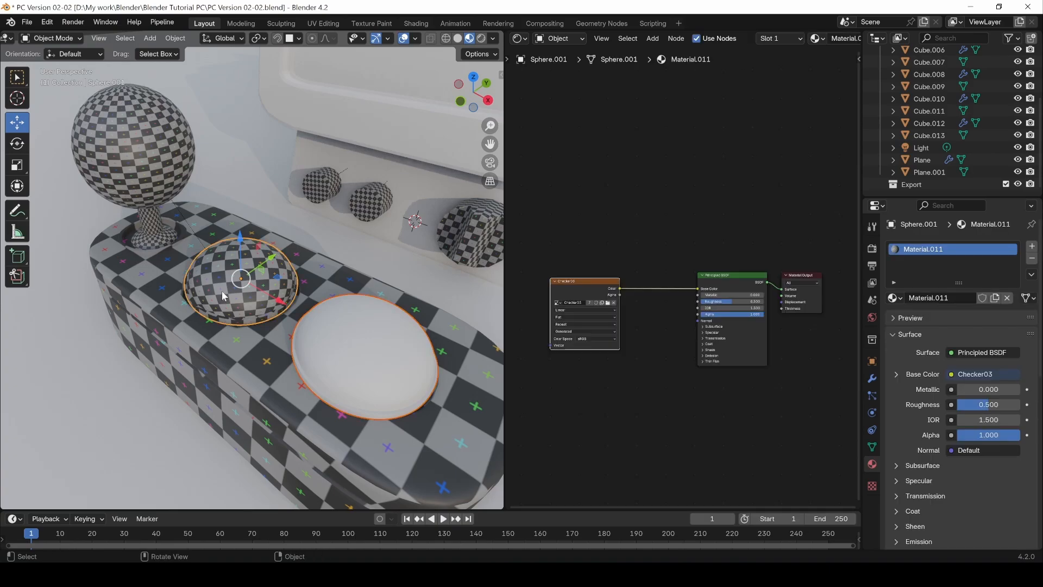
pyautogui.hotkey('ctrl', 'l')
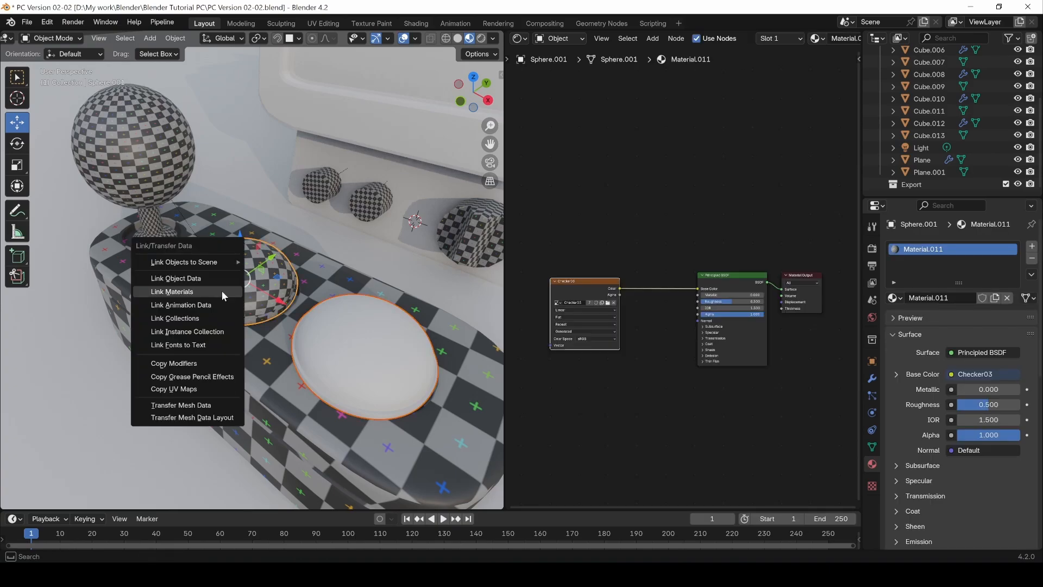
pyautogui.click(220, 291)
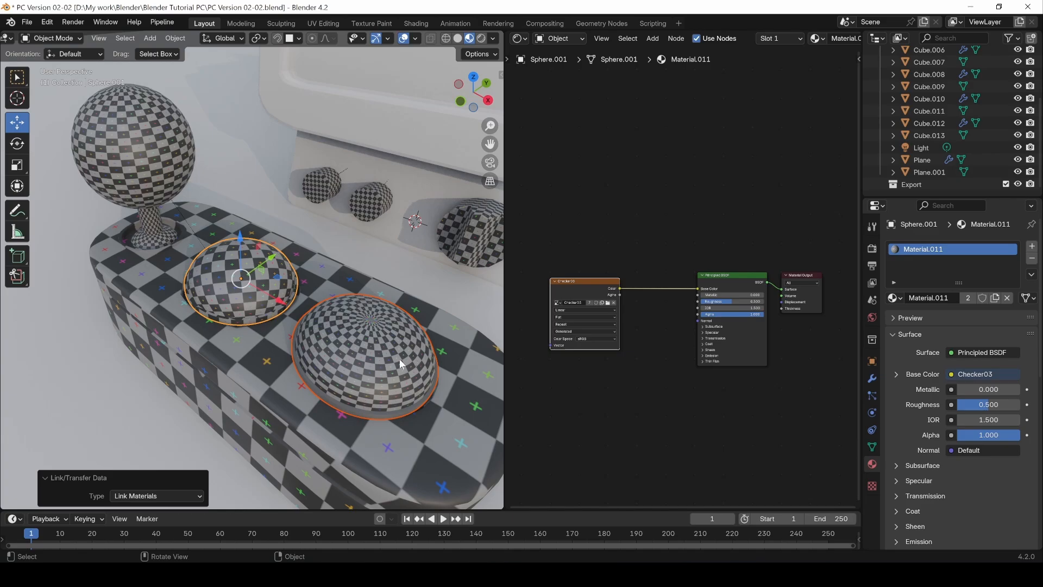
# Step: Copy the first dome's UV map to the second dome
pyautogui.moveTo(399, 359); pyautogui.dragTo(355, 343, button='middle')
pyautogui.moveTo(413, 325); pyautogui.dragTo(355, 376, button='middle')
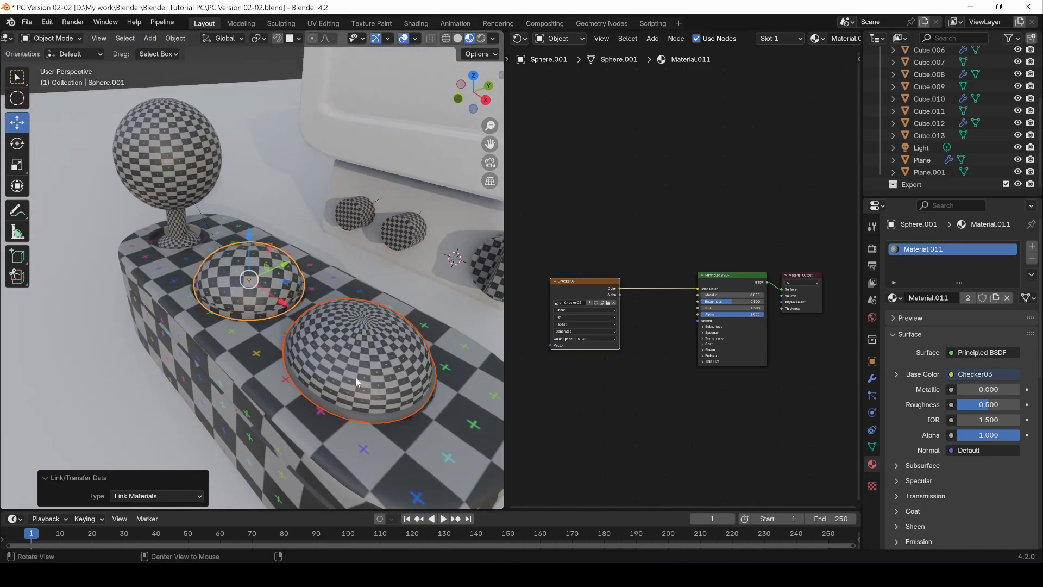
pyautogui.hotkey('ctrl', 'l')
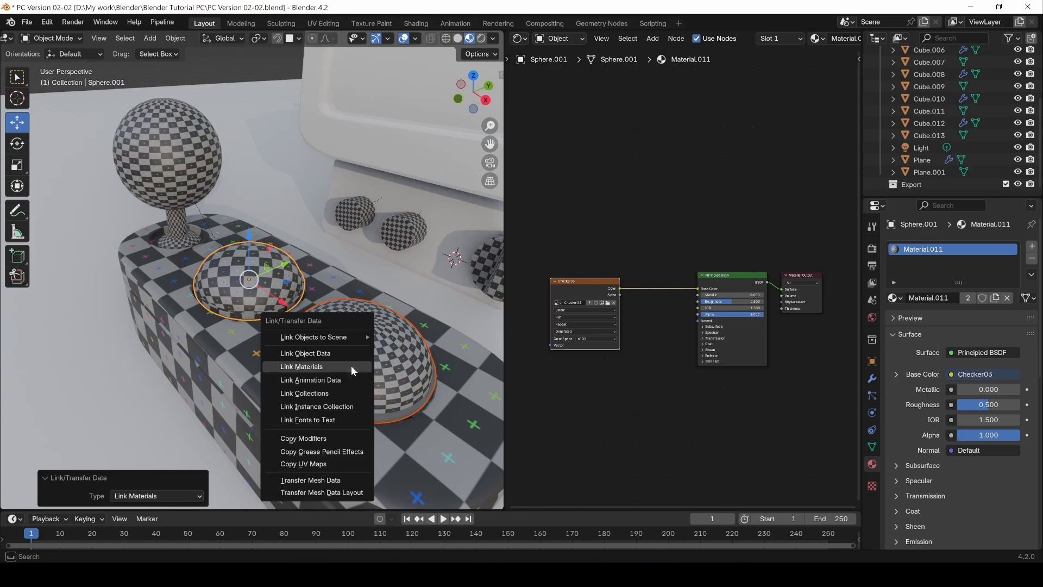
pyautogui.click(324, 462)
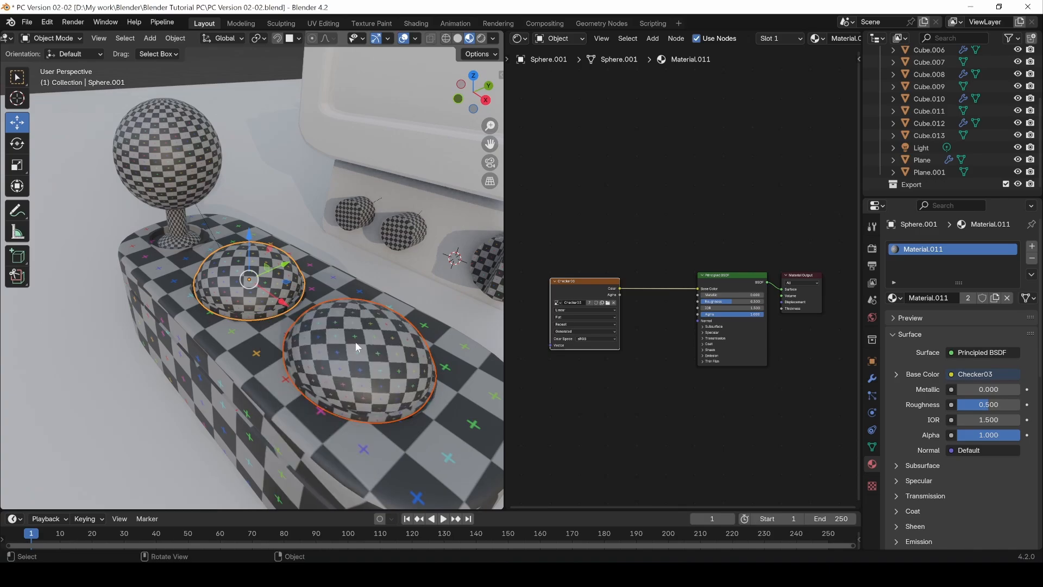
pyautogui.moveTo(356, 341); pyautogui.dragTo(356, 375, button='middle')
pyautogui.moveTo(349, 338); pyautogui.dragTo(330, 360, button='middle')
pyautogui.scroll(-4, 358, 332)
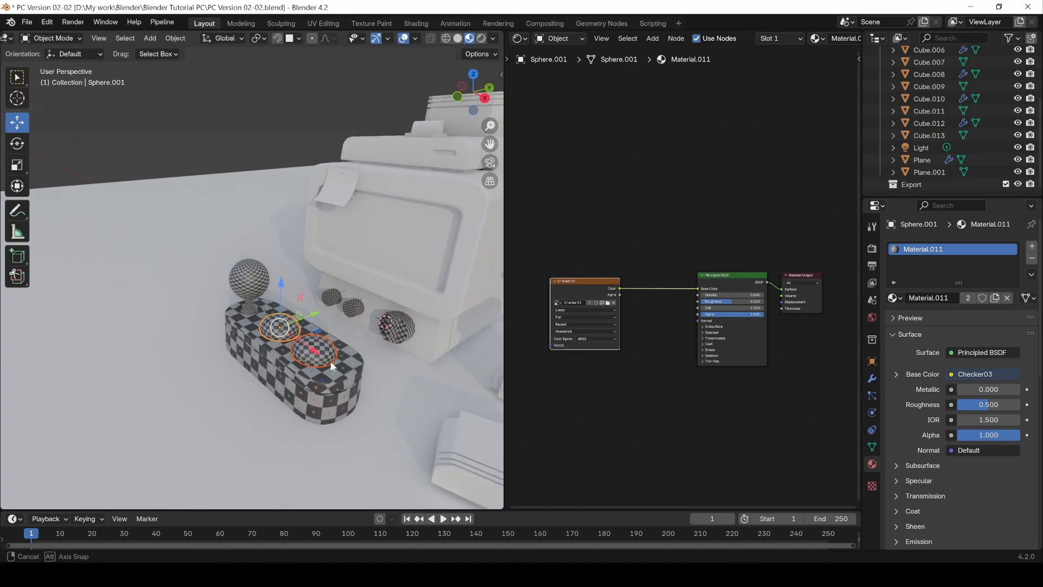
# Step: Select the computer's main body and connect its Checker texture to the Principled BSDF's Base Color
pyautogui.click(234, 134)
pyautogui.moveTo(342, 307); pyautogui.dragTo(245, 269, button='middle')
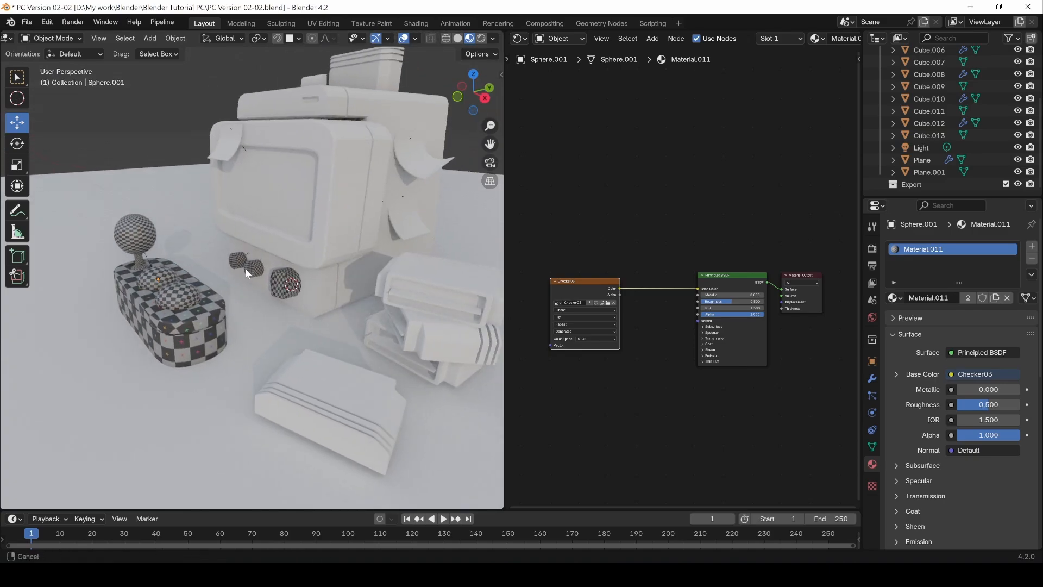
pyautogui.moveTo(296, 296); pyautogui.dragTo(327, 297, button='middle')
pyautogui.click(346, 174)
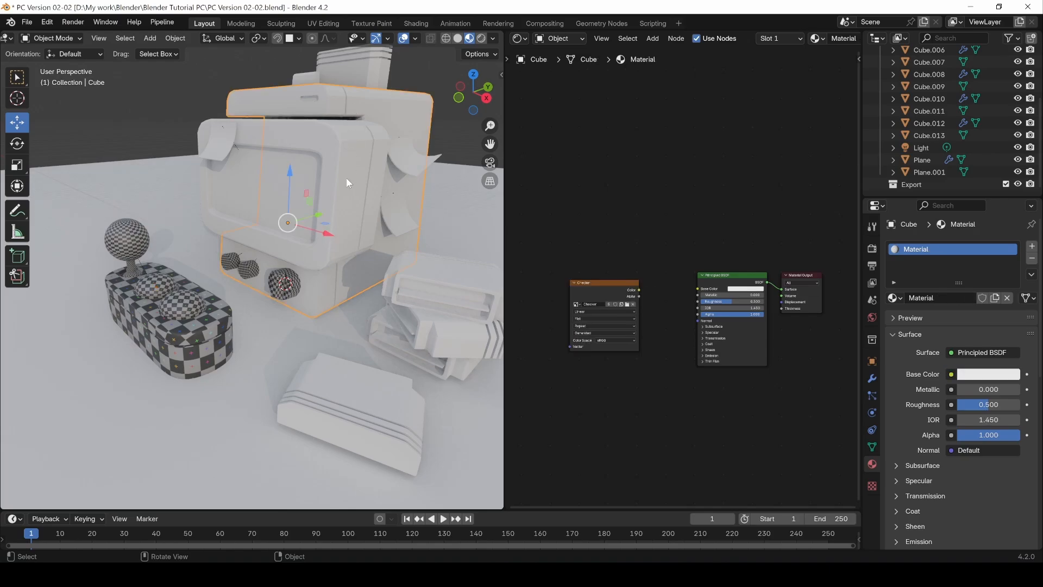
pyautogui.click(348, 168)
pyautogui.moveTo(643, 288); pyautogui.dragTo(695, 288)
# Step: Connect the Checker textures to Base Color for the screen housing, paper sheets, stacked parts and small piece on top of the computer
pyautogui.click(310, 158)
pyautogui.click(216, 152)
pyautogui.click(411, 297)
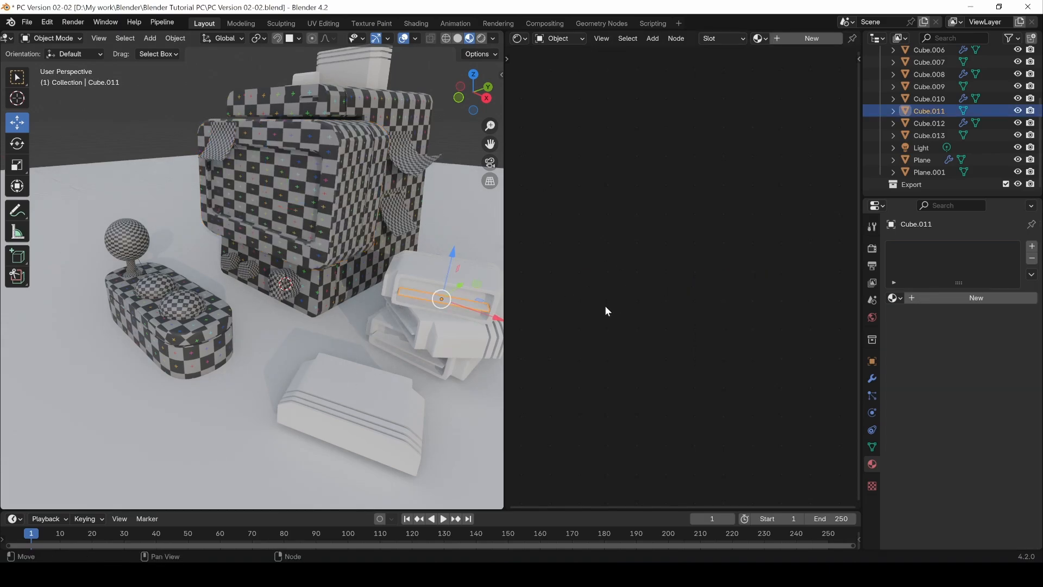
pyautogui.moveTo(667, 289); pyautogui.dragTo(697, 287)
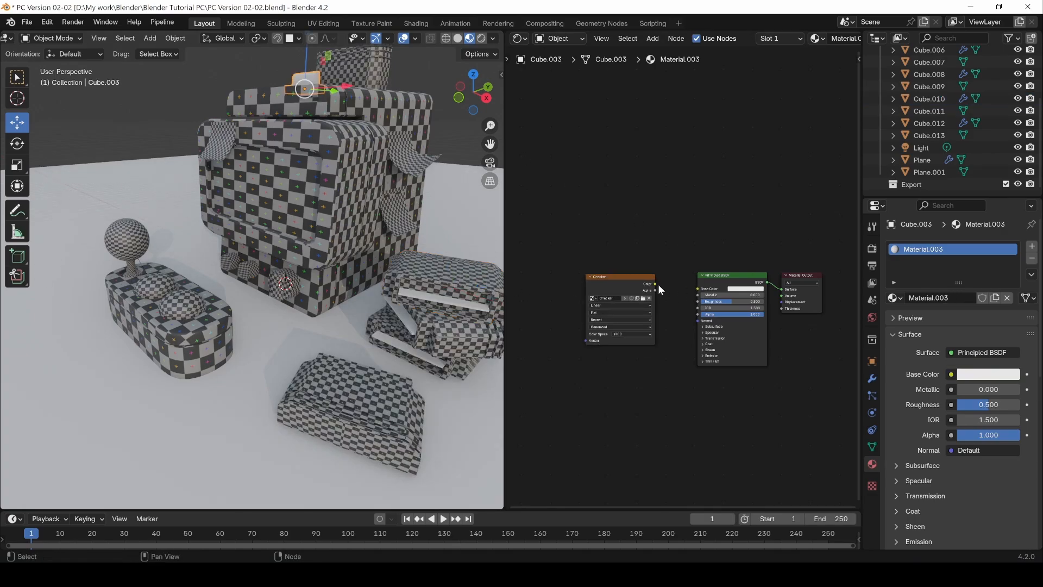
pyautogui.moveTo(694, 289); pyautogui.dragTo(695, 291)
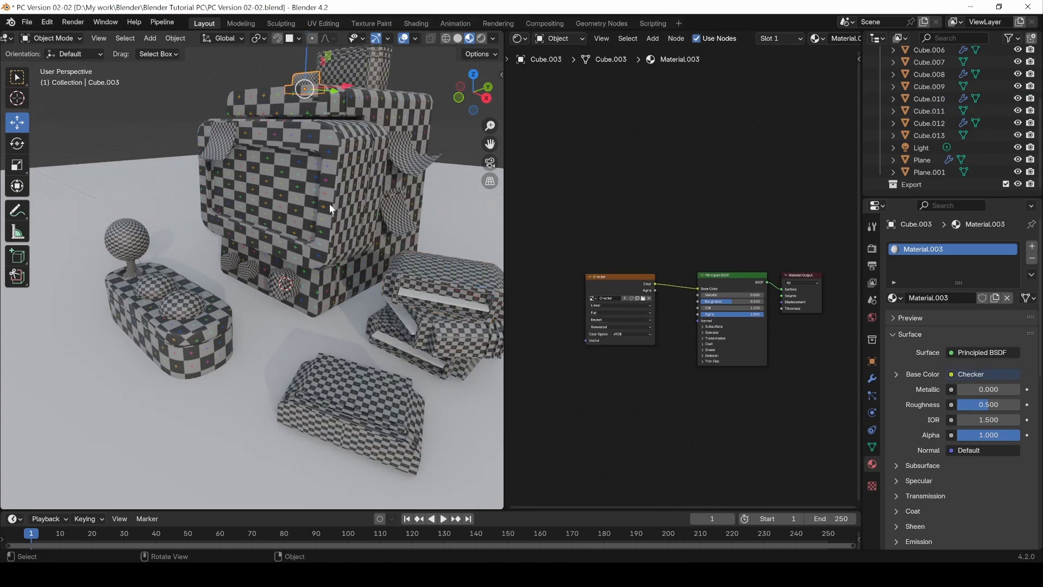
# Step: Isolate the computer body in local view and mark the outline of its upper overhang's front face as a seam in Edit Mode
pyautogui.moveTo(329, 203); pyautogui.dragTo(253, 157, button='middle')
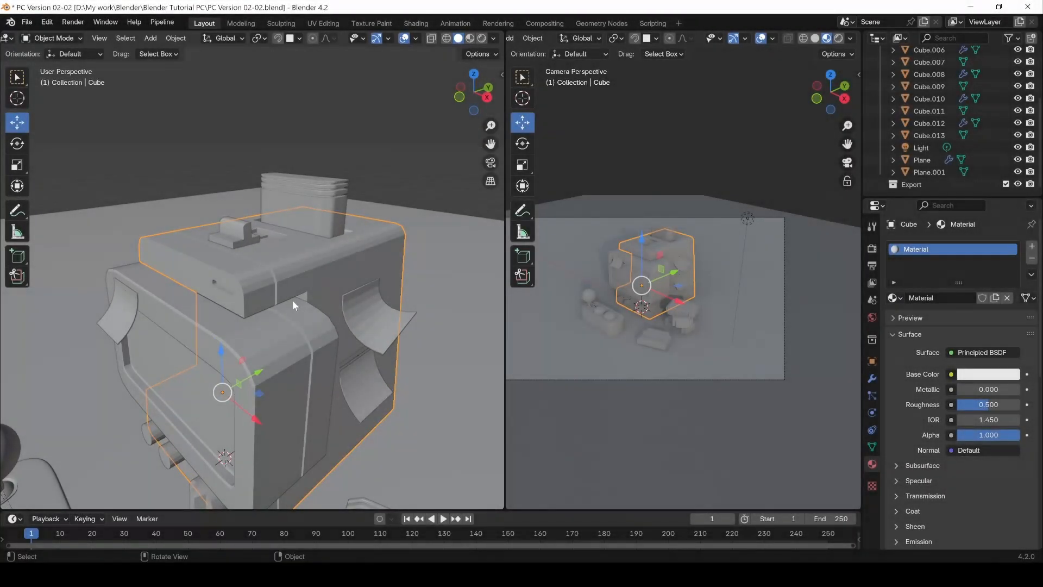
pyautogui.press('KP_Divide')
pyautogui.keyDown('shift'); pyautogui.moveTo(255, 249); pyautogui.dragTo(351, 358, button='middle'); pyautogui.keyUp('shift')
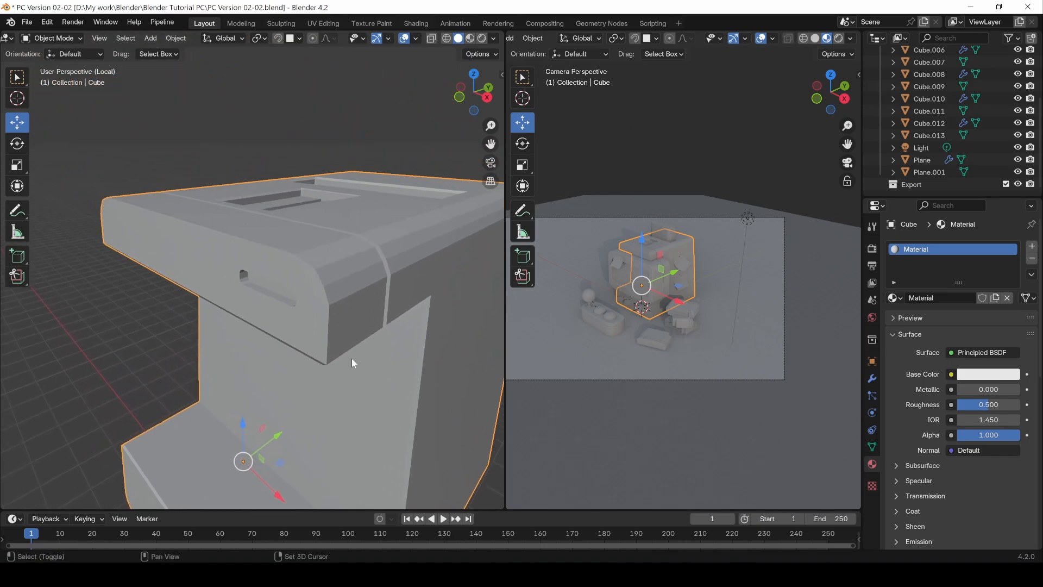
pyautogui.press('Tab')
pyautogui.moveTo(340, 301); pyautogui.dragTo(356, 381, button='middle')
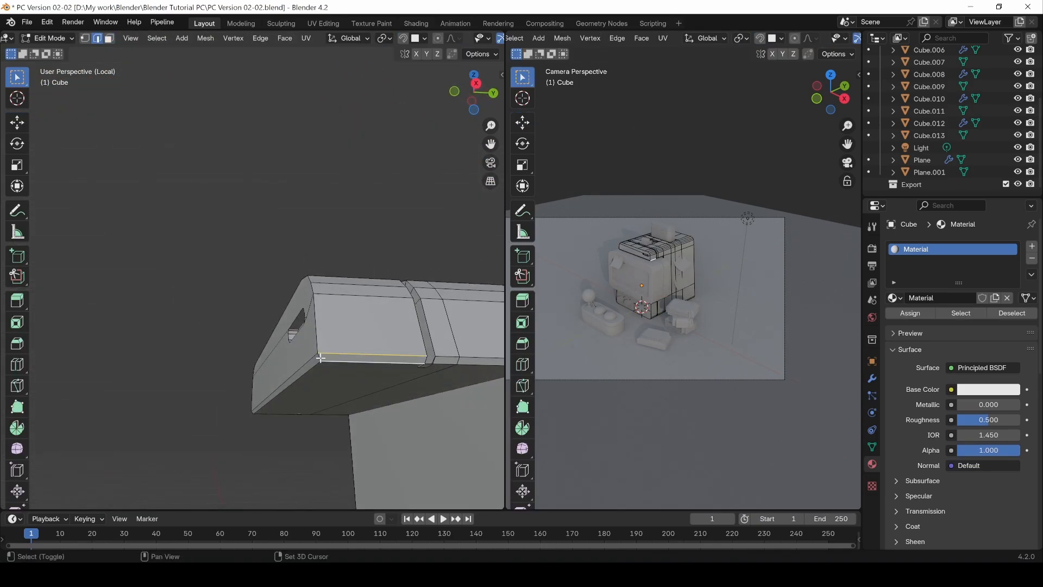
pyautogui.moveTo(310, 279); pyautogui.dragTo(272, 344, button='middle')
pyautogui.hotkey('ctrl', 'e')
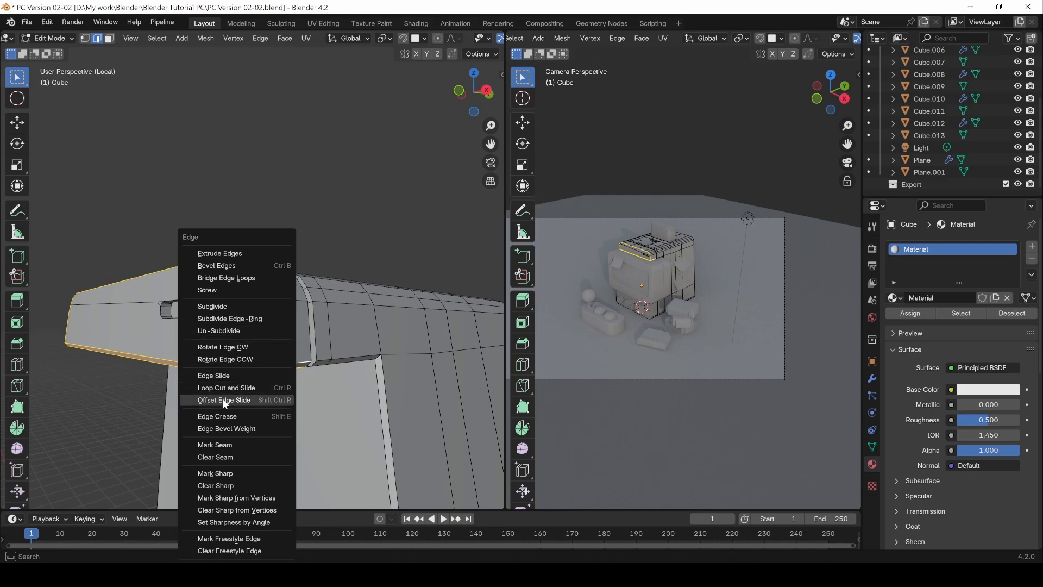
pyautogui.click(215, 445)
# Step: Mark the outer edge loop of the slot in the overhang's front face as a seam
pyautogui.moveTo(215, 413); pyautogui.dragTo(205, 301, button='middle')
pyautogui.scroll(6, 155, 308)
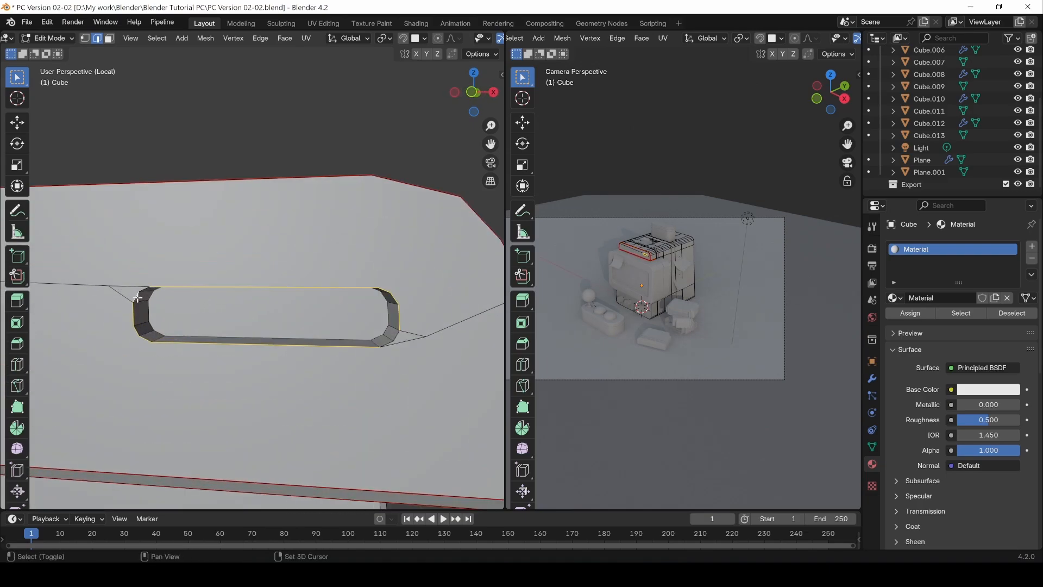
pyautogui.hotkey('ctrl', 'e')
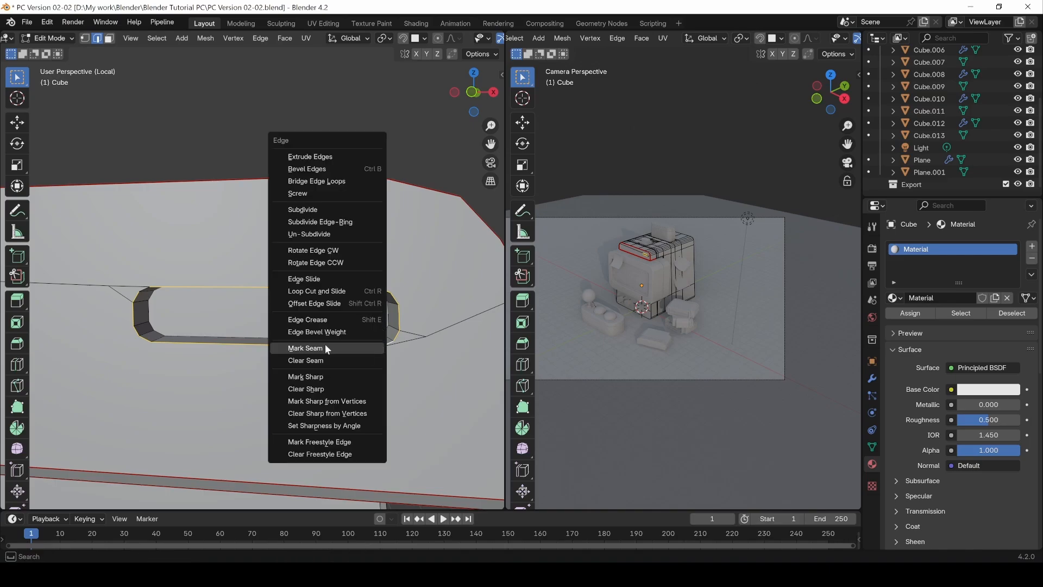
pyautogui.click(325, 343)
# Step: Select the edge loops of the groove running across the upper overhang and mark them as seams
pyautogui.scroll(-5, 325, 343)
pyautogui.moveTo(347, 346); pyautogui.dragTo(373, 343, button='middle')
pyautogui.keyDown('alt'); pyautogui.moveTo(374, 343); pyautogui.dragTo(349, 364); pyautogui.keyUp('alt')
pyautogui.keyDown('alt'); pyautogui.moveTo(417, 367); pyautogui.dragTo(323, 337); pyautogui.keyUp('alt')
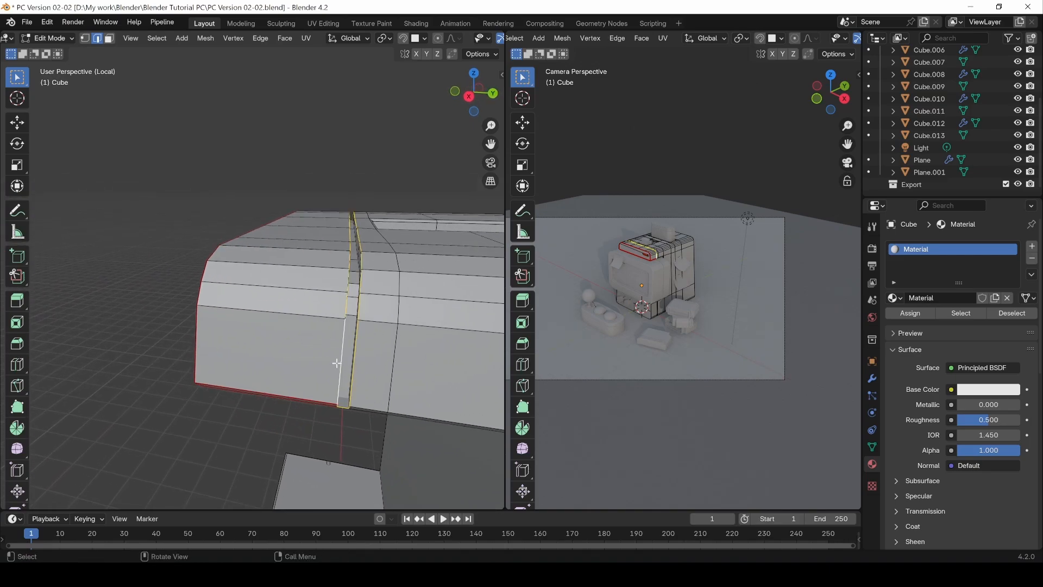
pyautogui.moveTo(346, 363); pyautogui.dragTo(317, 340, button='middle')
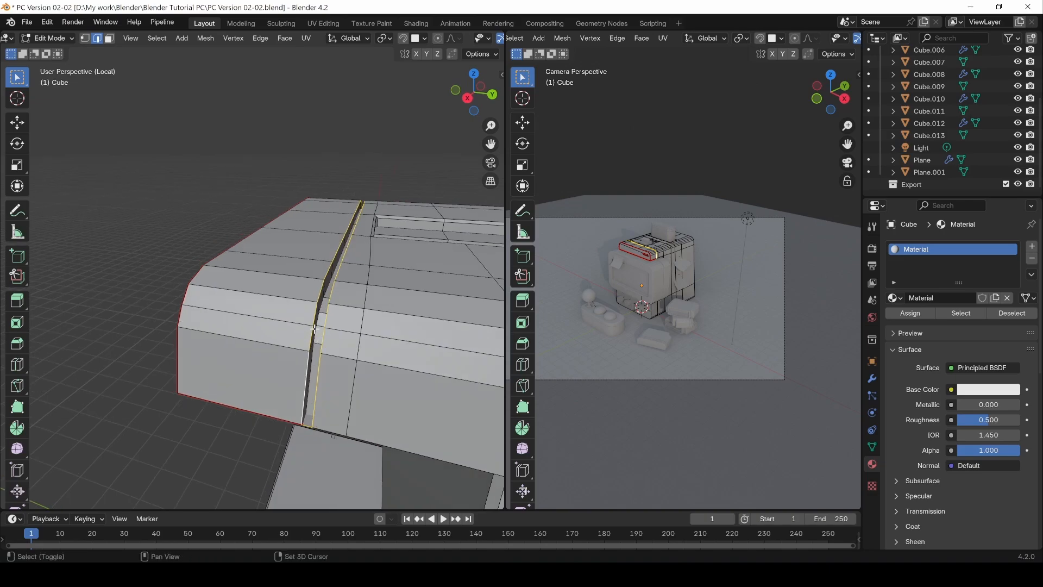
pyautogui.keyDown('alt'); pyautogui.moveTo(315, 332); pyautogui.dragTo(353, 345); pyautogui.keyUp('alt')
pyautogui.keyDown('shift'); pyautogui.click(419, 339); pyautogui.keyUp('shift')
pyautogui.moveTo(418, 356); pyautogui.dragTo(387, 364, button='middle')
pyautogui.moveTo(304, 349); pyautogui.dragTo(68, 322, button='middle')
pyautogui.hotkey('ctrl', 'e')
pyautogui.click(38, 320)
# Step: Switch the viewport to wireframe and mark the short edges at one lower end of the overhang's groove as seams
pyautogui.press('z')
pyautogui.click(233, 310)
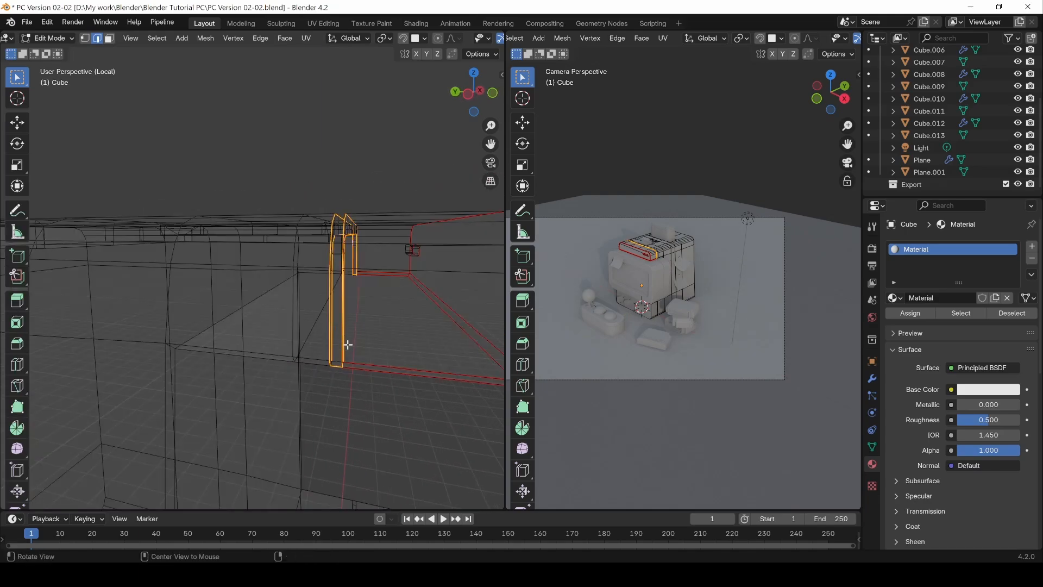
pyautogui.click(322, 406)
pyautogui.moveTo(322, 405); pyautogui.dragTo(345, 373, button='middle')
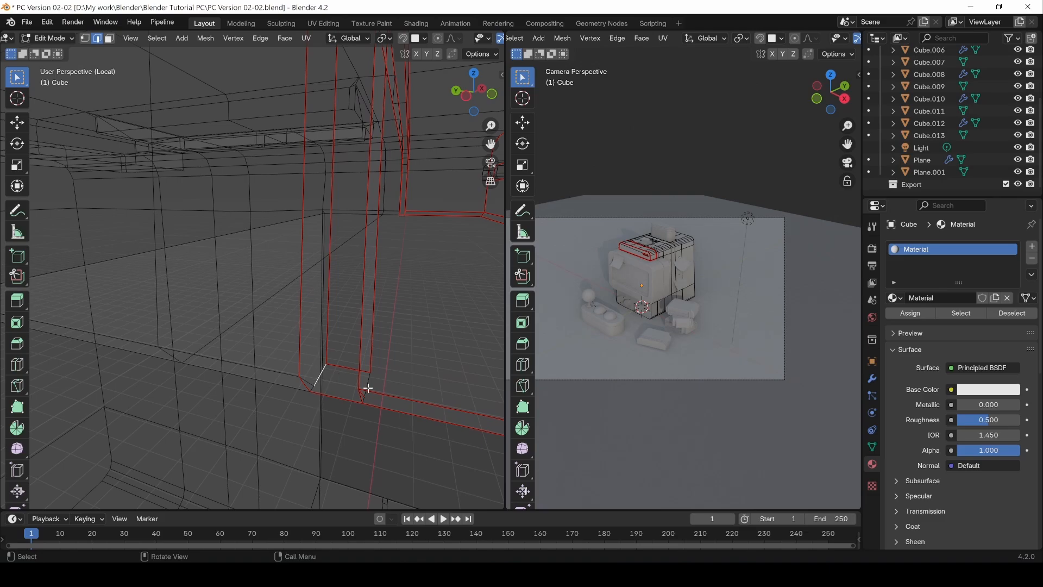
pyautogui.moveTo(340, 372); pyautogui.dragTo(365, 360, button='middle')
pyautogui.hotkey('ctrl', 'e')
pyautogui.click(337, 396)
# Step: Mark the short edges at the opposite end of the overhang's groove as seams
pyautogui.click(355, 365)
pyautogui.scroll(-3, 368, 370)
pyautogui.hotkey('ctrl', 'e')
pyautogui.click(202, 346)
# Step: Mark the inner edge loop of the front slot as a seam
pyautogui.keyDown('alt'); pyautogui.click(236, 282); pyautogui.keyUp('alt')
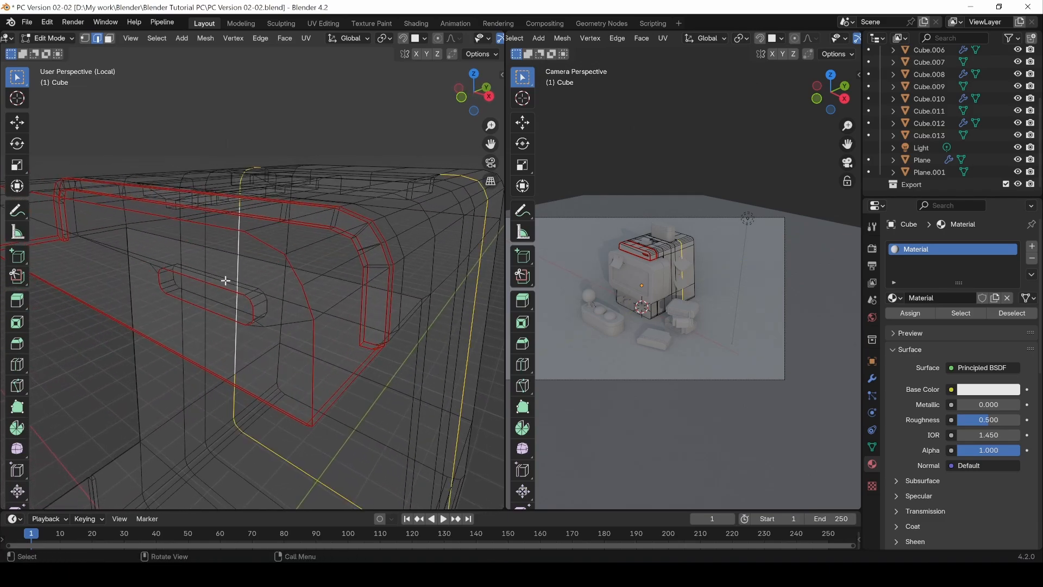
pyautogui.keyDown('alt'); pyautogui.click(225, 281); pyautogui.keyUp('alt')
pyautogui.hotkey('ctrl', 'e')
pyautogui.click(238, 304)
# Step: Select the short depth edges at the front slot's rounded ends and return the viewport to solid shading
pyautogui.moveTo(238, 304); pyautogui.dragTo(339, 289, button='middle')
pyautogui.moveTo(239, 337); pyautogui.dragTo(111, 365, button='middle')
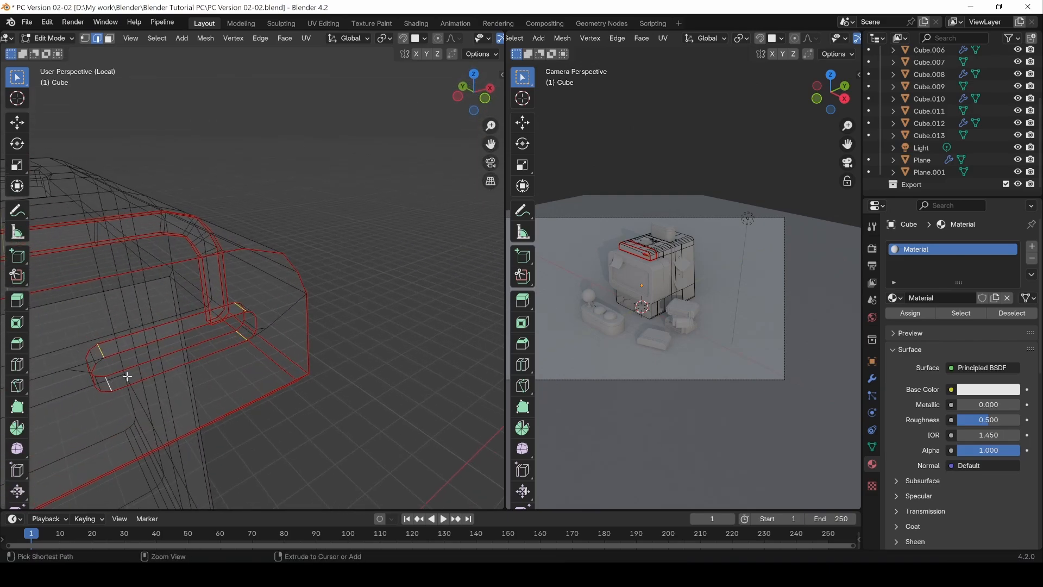
pyautogui.press('z')
pyautogui.click(228, 324)
# Step: Select the bevel edges behind the groove under the overhang and down one side of the body's front recess
pyautogui.moveTo(229, 324)
pyautogui.mouseDown(button='middle')
pyautogui.moveTo(295, 298)
pyautogui.moveTo(239, 313)
pyautogui.moveTo(288, 282)
pyautogui.moveTo(289, 367)
pyautogui.moveTo(344, 409)
pyautogui.moveTo(308, 226)
pyautogui.mouseUp(button='middle')
pyautogui.moveTo(271, 349); pyautogui.dragTo(255, 215, button='middle')
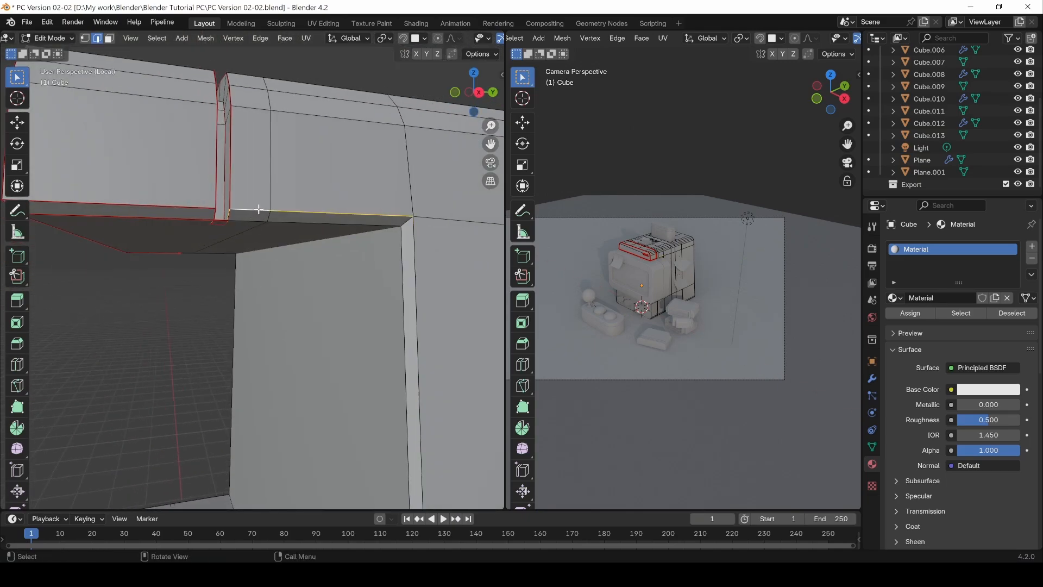
pyautogui.keyDown('shift'); pyautogui.click(417, 238); pyautogui.keyUp('shift')
pyautogui.keyDown('shift'); pyautogui.moveTo(401, 326); pyautogui.dragTo(381, 288, button='middle'); pyautogui.keyUp('shift')
pyautogui.keyDown('shift'); pyautogui.click(384, 191); pyautogui.keyUp('shift')
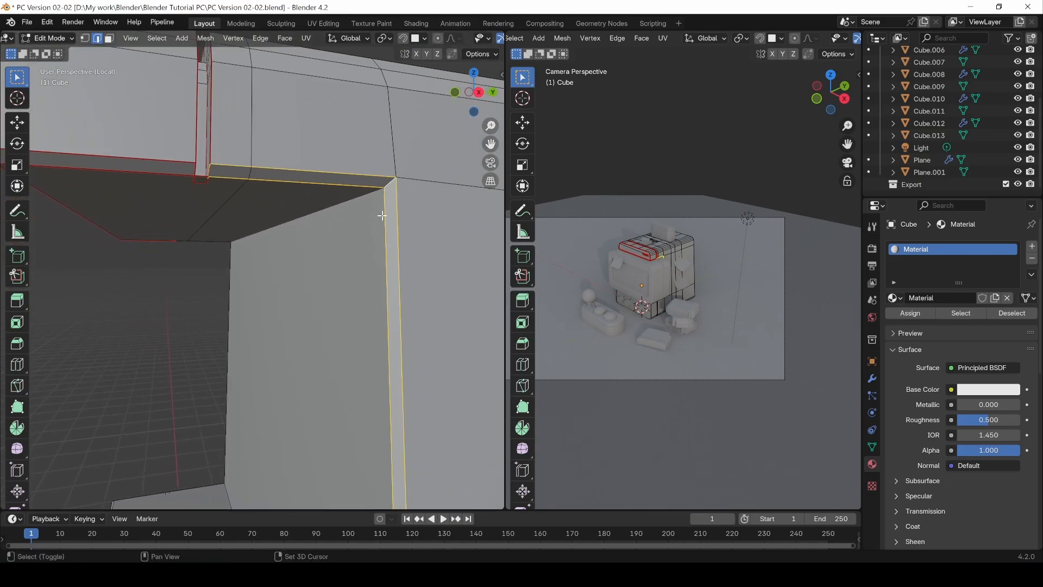
pyautogui.keyDown('shift'); pyautogui.moveTo(407, 424); pyautogui.dragTo(389, 348, button='middle'); pyautogui.keyUp('shift')
pyautogui.keyDown('shift'); pyautogui.moveTo(386, 478); pyautogui.dragTo(341, 364, button='middle'); pyautogui.keyUp('shift')
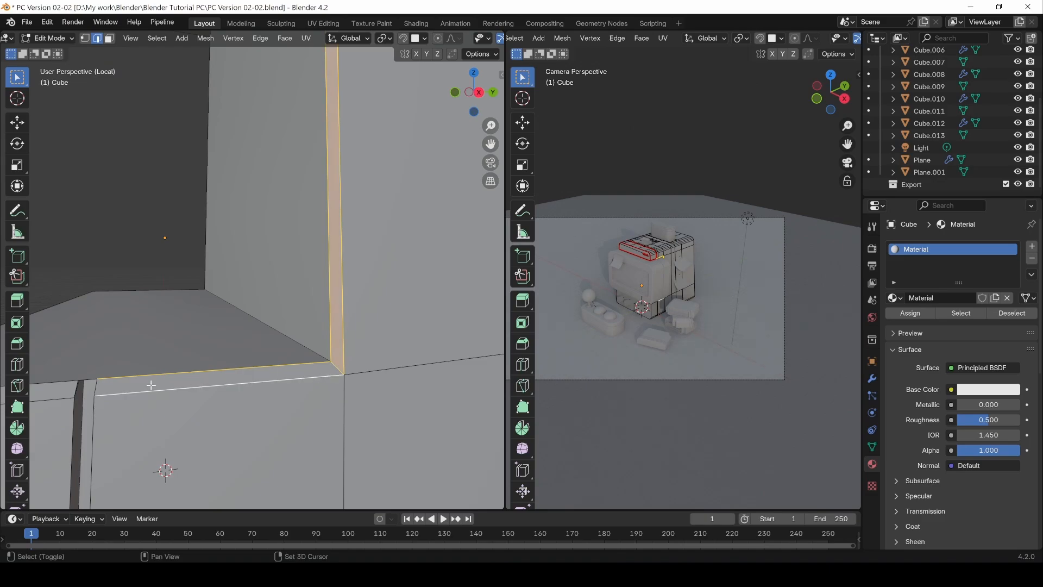
# Step: Add the bevel edges around the recess's lower ledge and its back corner edges to the selection
pyautogui.keyDown('shift'); pyautogui.moveTo(101, 392); pyautogui.dragTo(265, 391, button='middle'); pyautogui.keyUp('shift')
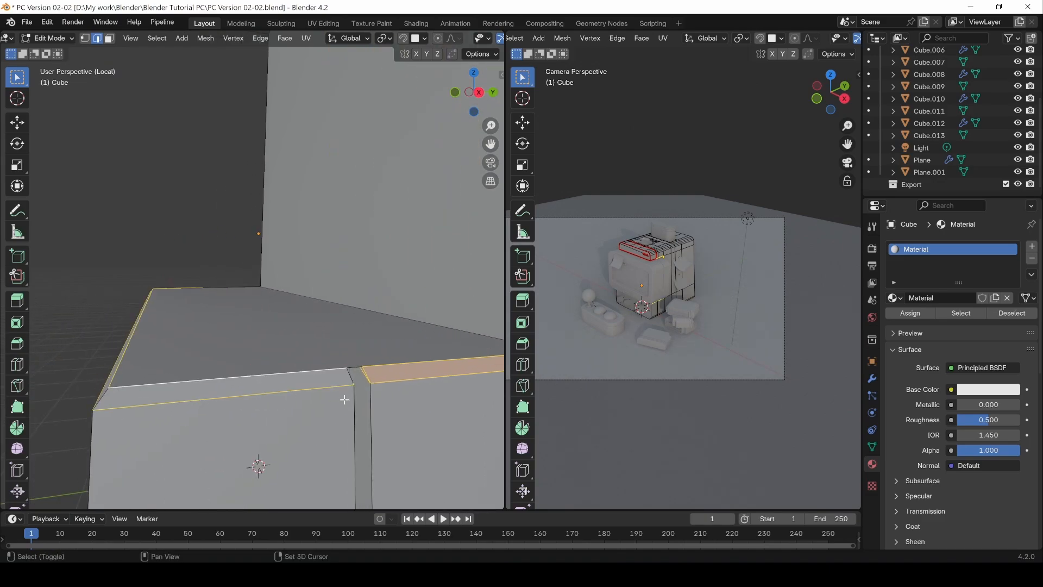
pyautogui.keyDown('alt'); pyautogui.moveTo(130, 372); pyautogui.dragTo(240, 394); pyautogui.keyUp('alt')
pyautogui.keyDown('shift'); pyautogui.moveTo(239, 394); pyautogui.dragTo(138, 277, button='middle'); pyautogui.keyUp('shift')
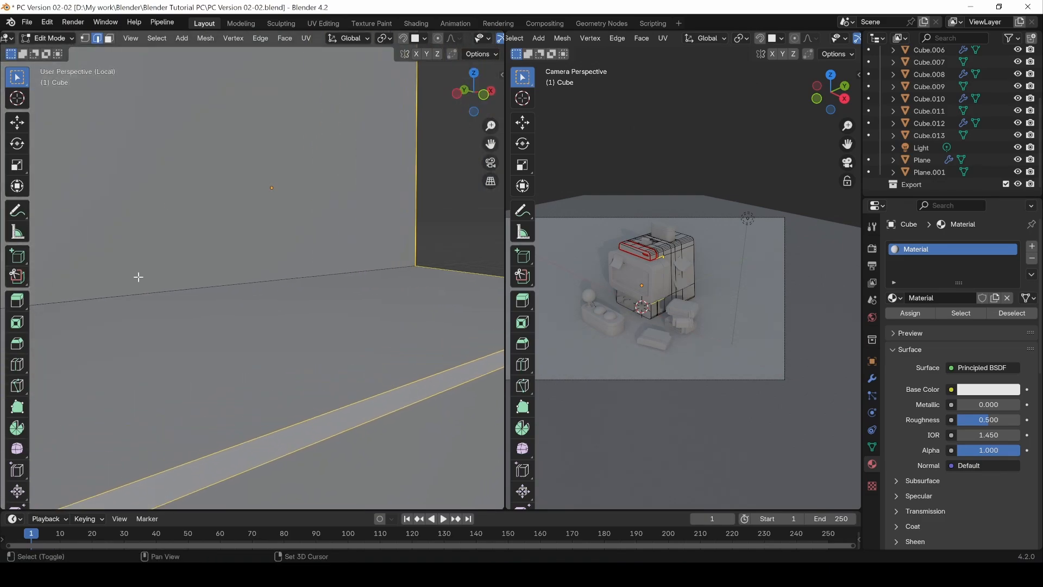
pyautogui.scroll(-3, 200, 389)
pyautogui.keyDown('shift'); pyautogui.moveTo(135, 417); pyautogui.dragTo(255, 359, button='middle'); pyautogui.keyUp('shift')
pyautogui.moveTo(174, 353); pyautogui.dragTo(209, 350, button='middle')
pyautogui.keyDown('shift'); pyautogui.click(364, 388); pyautogui.keyUp('shift')
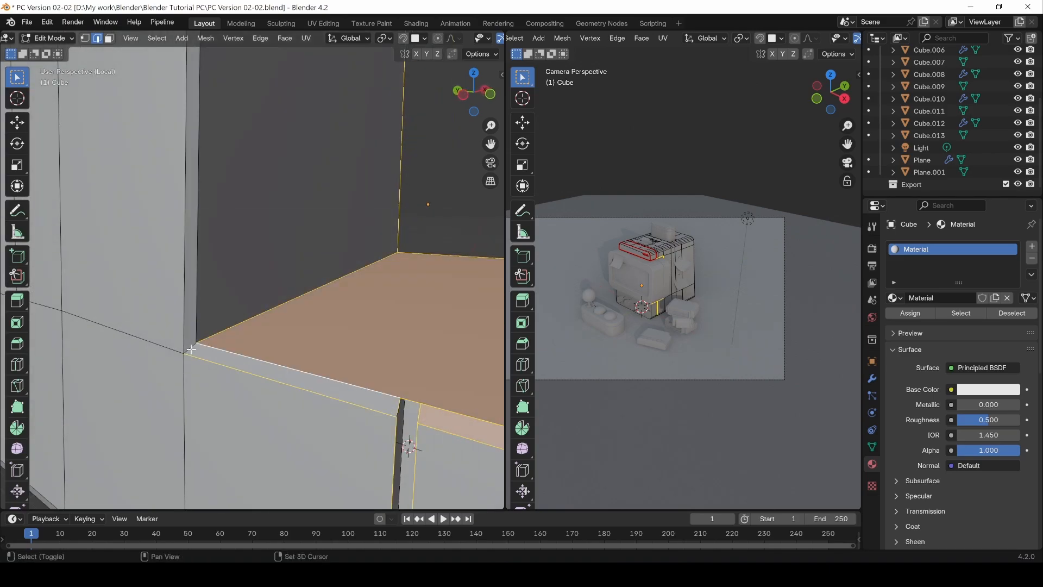
# Step: Add the bevel edges on the recess's opposite side and mark all selected recess edges as seams
pyautogui.moveTo(198, 311); pyautogui.dragTo(263, 329, button='middle')
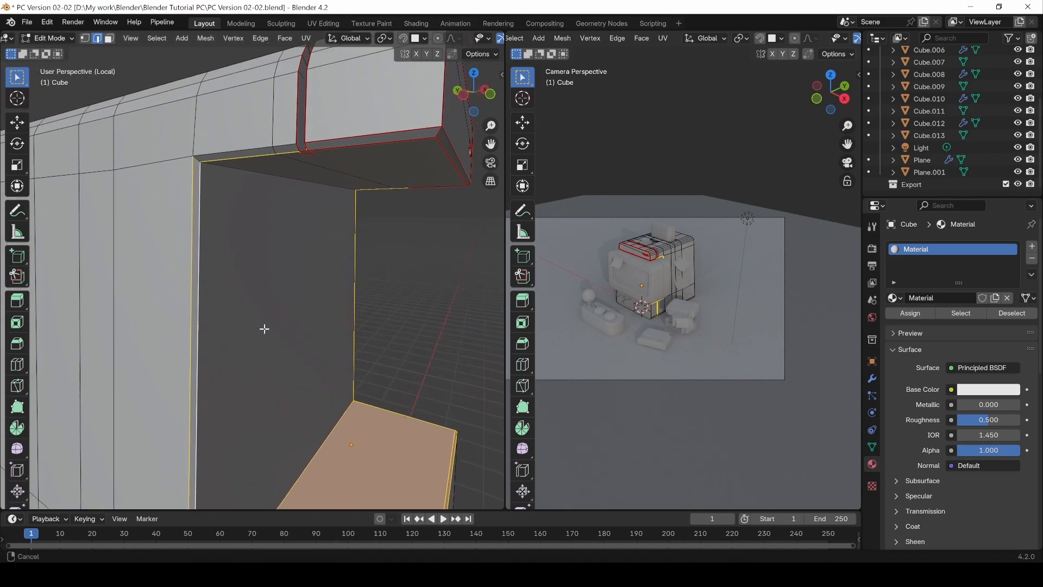
pyautogui.keyDown('shift'); pyautogui.click(200, 149); pyautogui.keyUp('shift')
pyautogui.hotkey('ctrl', 'e')
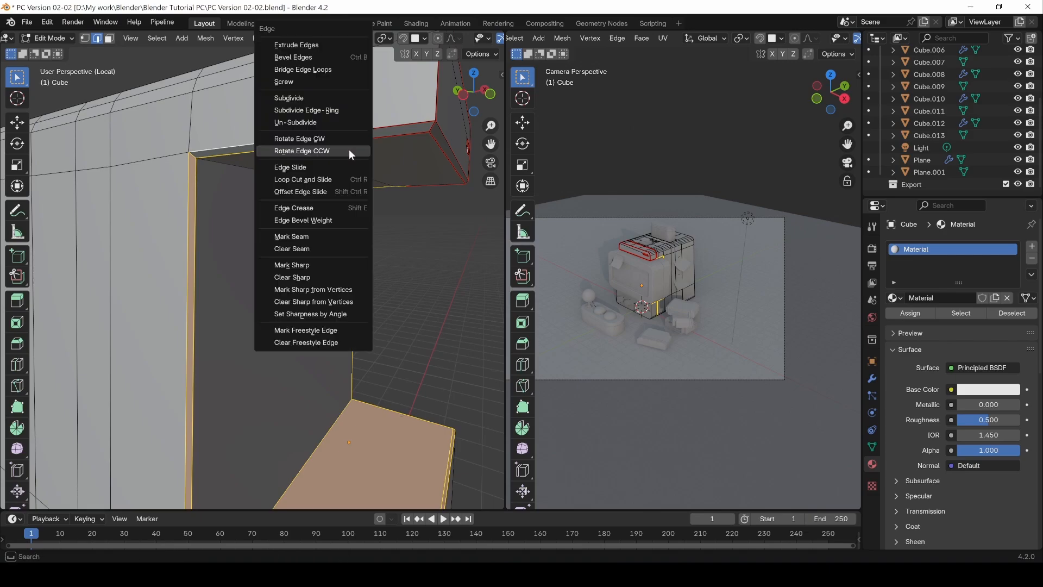
pyautogui.click(288, 235)
# Step: Mark the remaining bevel edges beside the groove under the overhang as seams
pyautogui.click(266, 149)
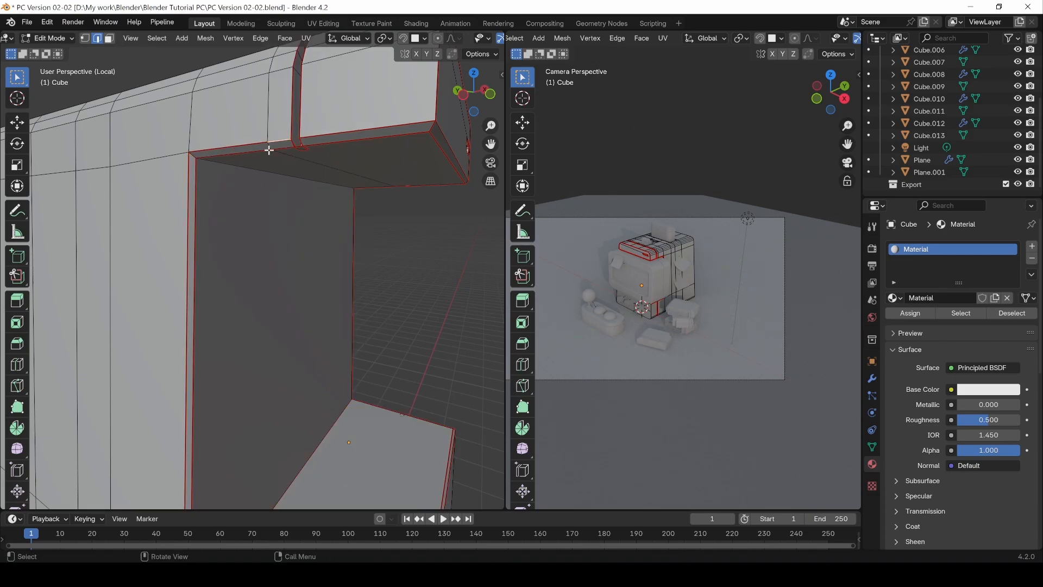
pyautogui.moveTo(268, 150); pyautogui.dragTo(403, 285, button='middle')
pyautogui.hotkey('ctrl', 'e')
pyautogui.click(316, 246)
# Step: Mark the edges of the vertical groove in the body's lower ledge as seams
pyautogui.moveTo(398, 409); pyautogui.dragTo(171, 456, button='middle')
pyautogui.hotkey('ctrl', 'e')
pyautogui.click(354, 336)
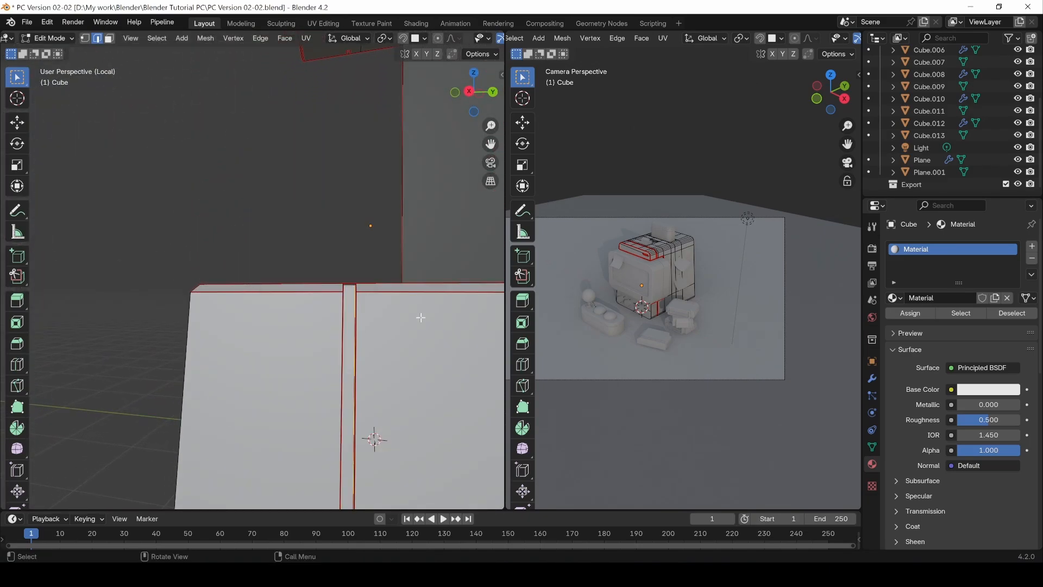
# Step: Select the remaining edges of the groove in the lower ledge with the Move tool active and switch to wireframe shading
pyautogui.moveTo(331, 333); pyautogui.dragTo(243, 361, button='middle')
pyautogui.scroll(2, 217, 380)
pyautogui.keyDown('shift'); pyautogui.moveTo(182, 407); pyautogui.dragTo(389, 375, button='middle'); pyautogui.keyUp('shift')
pyautogui.click(361, 377)
pyautogui.press('c')
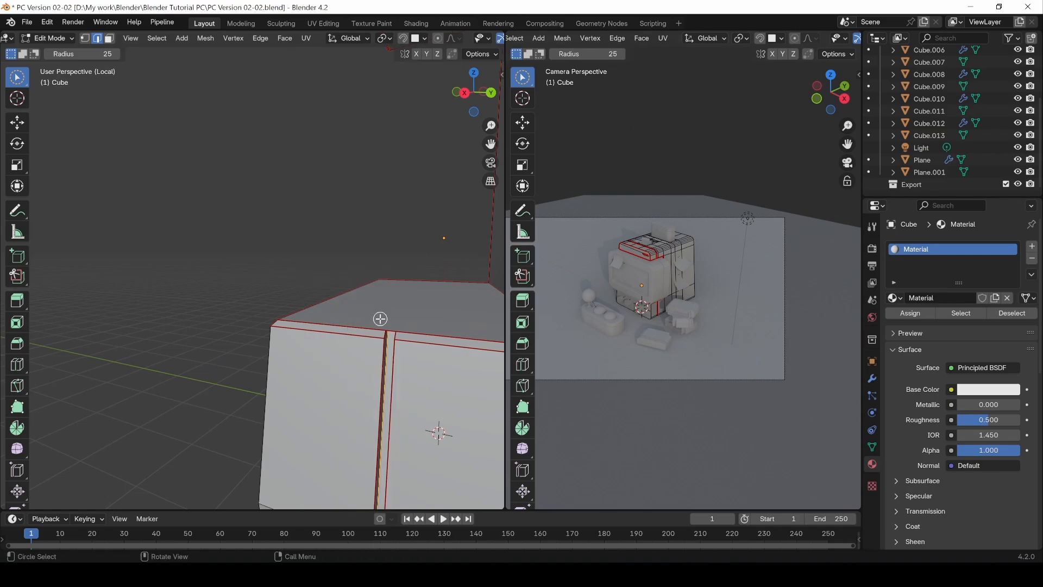
pyautogui.moveTo(18, 77); pyautogui.dragTo(50, 81)
pyautogui.press('z')
pyautogui.click(318, 334)
# Step: Mark the selected edges running around the ledge groove as seams and return the viewport to solid shading
pyautogui.scroll(2, 397, 352)
pyautogui.keyDown('shift'); pyautogui.moveTo(397, 352); pyautogui.dragTo(314, 451, button='middle'); pyautogui.keyUp('shift')
pyautogui.moveTo(242, 330); pyautogui.dragTo(502, 344, button='middle')
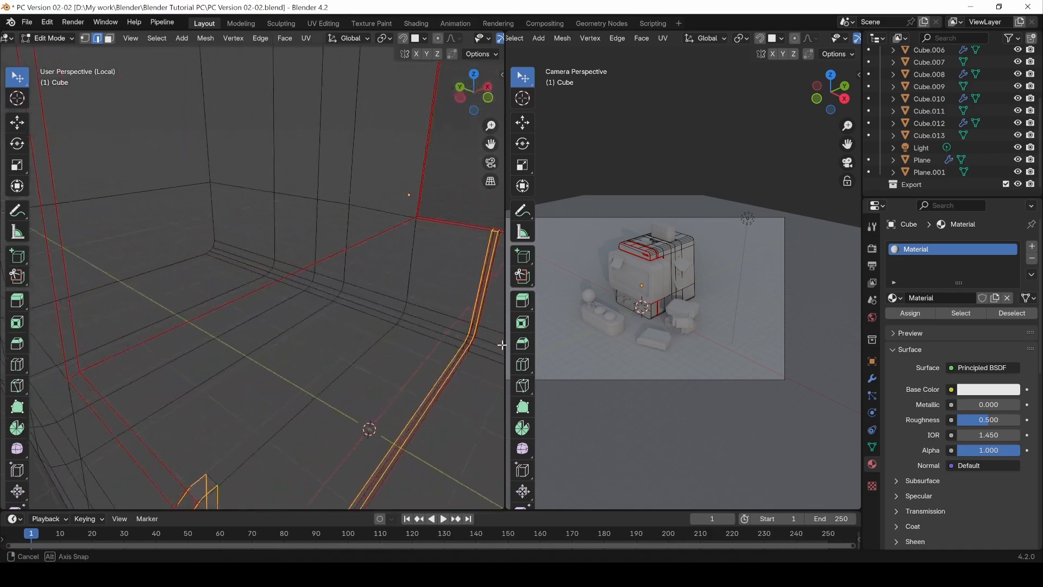
pyautogui.hotkey('ctrl', 'e')
pyautogui.click(184, 445)
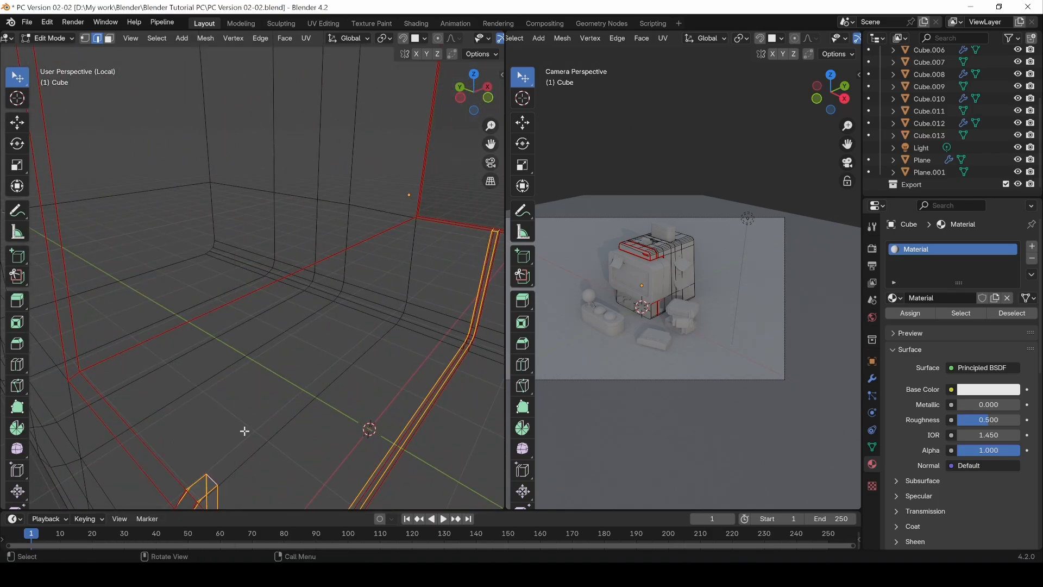
pyautogui.scroll(-4, 272, 432)
pyautogui.moveTo(413, 413); pyautogui.dragTo(309, 406, button='middle')
pyautogui.press('z')
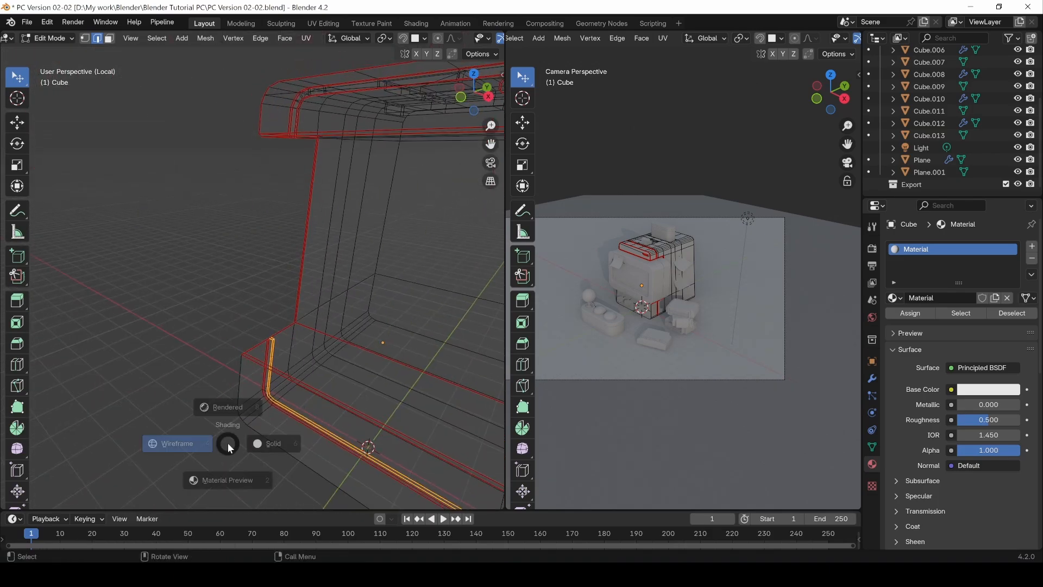
pyautogui.click(229, 418)
# Step: Mark the edges along the underside of the computer body as seams, including the back face's lower edge
pyautogui.moveTo(259, 459); pyautogui.dragTo(281, 379, button='middle')
pyautogui.hotkey('ctrl', 'e')
pyautogui.click(297, 360)
pyautogui.hotkey('ctrl', 'e')
pyautogui.click(266, 418)
pyautogui.scroll(4, 209, 406)
pyautogui.keyDown('alt'); pyautogui.keyDown('shift'); pyautogui.click(286, 380); pyautogui.keyUp('shift'); pyautogui.keyUp('alt')
pyautogui.hotkey('ctrl', 'e')
pyautogui.click(271, 380)
pyautogui.scroll(-2, 271, 381)
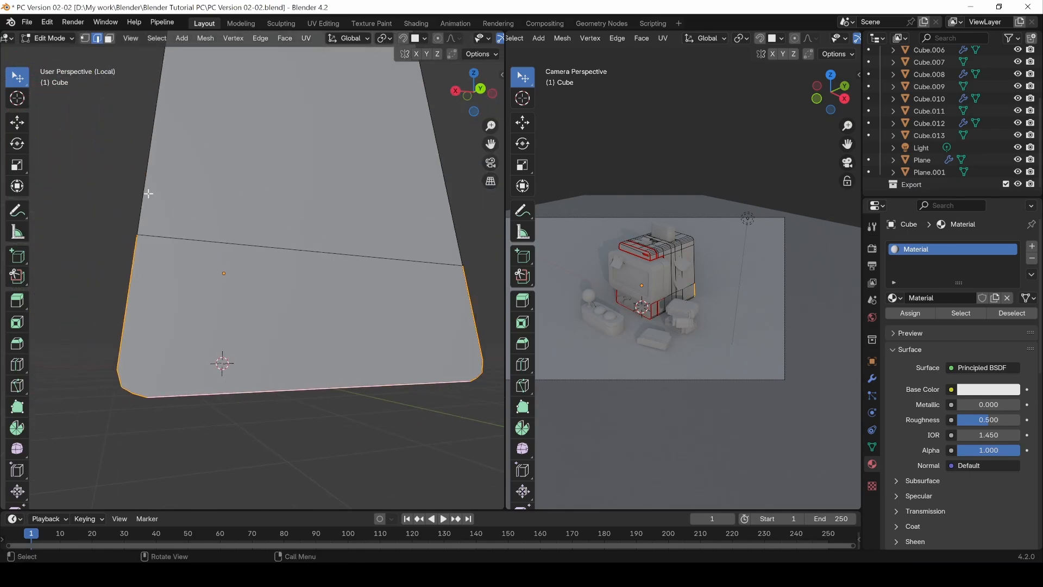
# Step: Select the side, rounded corner and upper edges outlining the body's back face and mark them as seams
pyautogui.keyDown('alt'); pyautogui.click(148, 196); pyautogui.keyUp('alt')
pyautogui.keyDown('shift'); pyautogui.moveTo(205, 151); pyautogui.dragTo(217, 239, button='middle'); pyautogui.keyUp('shift')
pyautogui.moveTo(222, 115); pyautogui.dragTo(220, 151, button='middle')
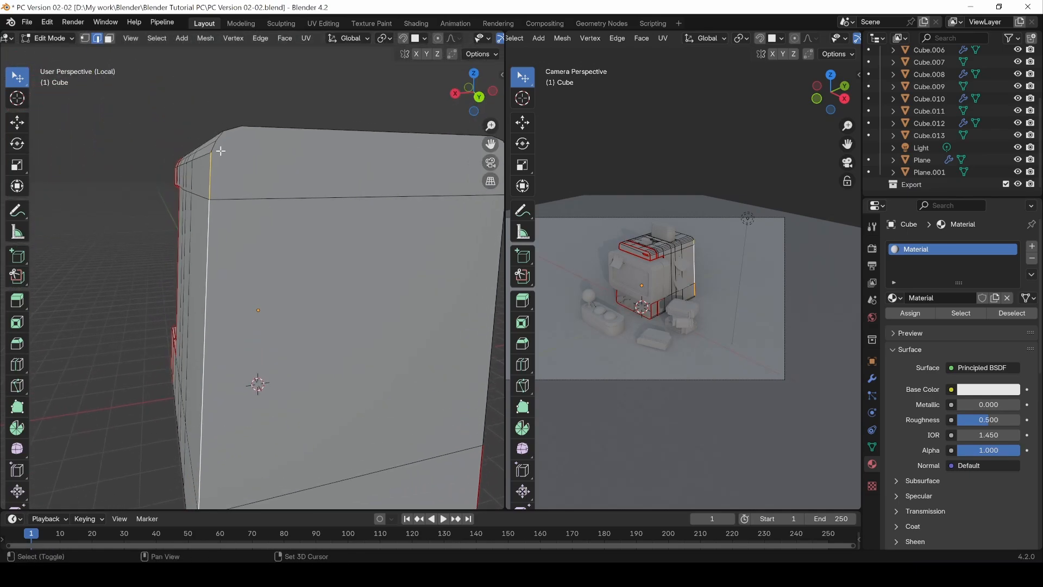
pyautogui.moveTo(343, 141); pyautogui.dragTo(321, 184, button='middle')
pyautogui.hotkey('ctrl', 'e')
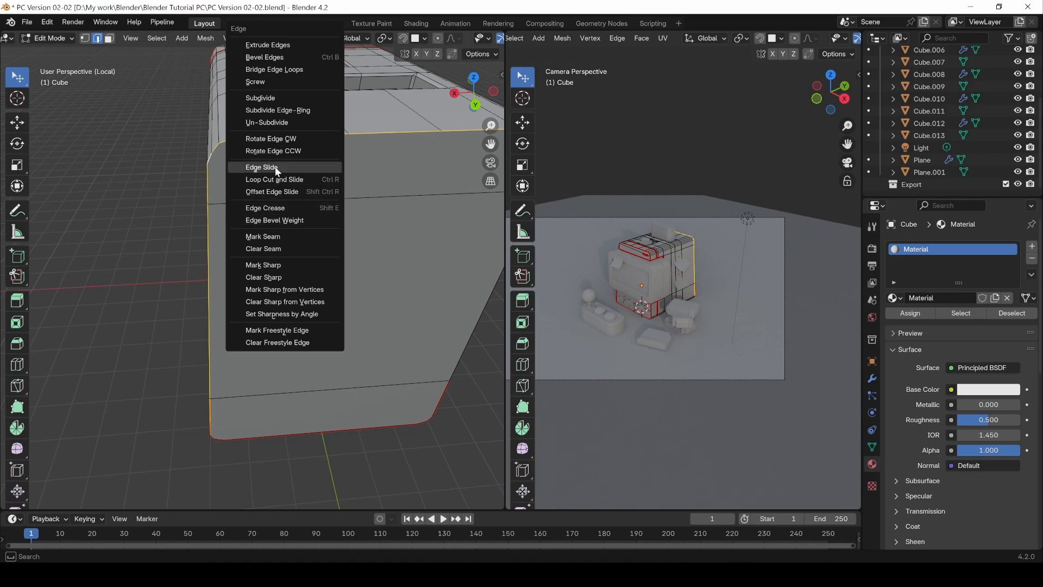
pyautogui.click(274, 240)
pyautogui.moveTo(441, 336); pyautogui.dragTo(251, 233, button='middle')
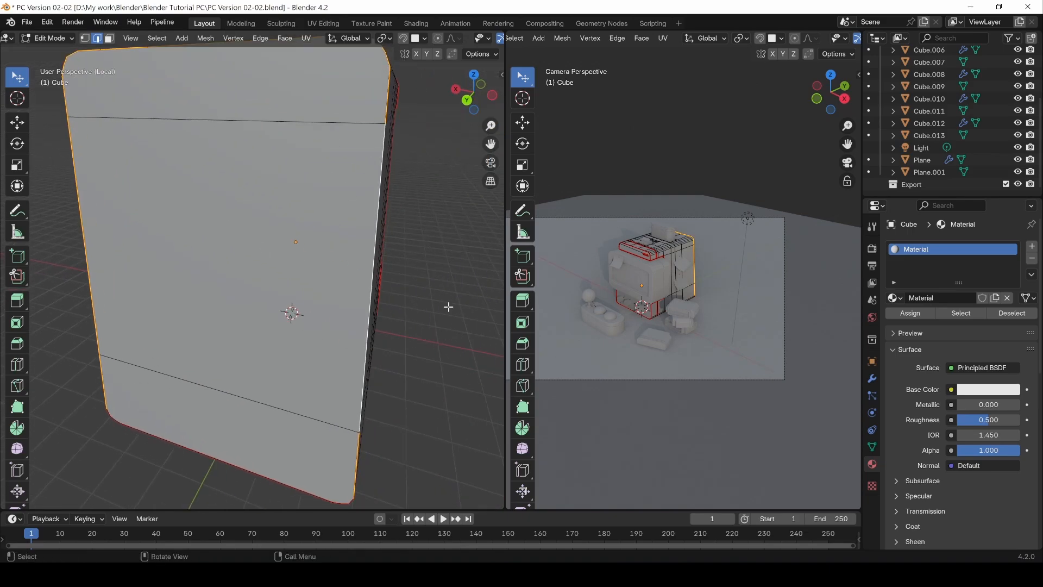
pyautogui.moveTo(448, 306); pyautogui.dragTo(216, 313, button='middle')
# Step: Mark the long edge between the lower side bevel and the body's underside as a seam
pyautogui.click(215, 313)
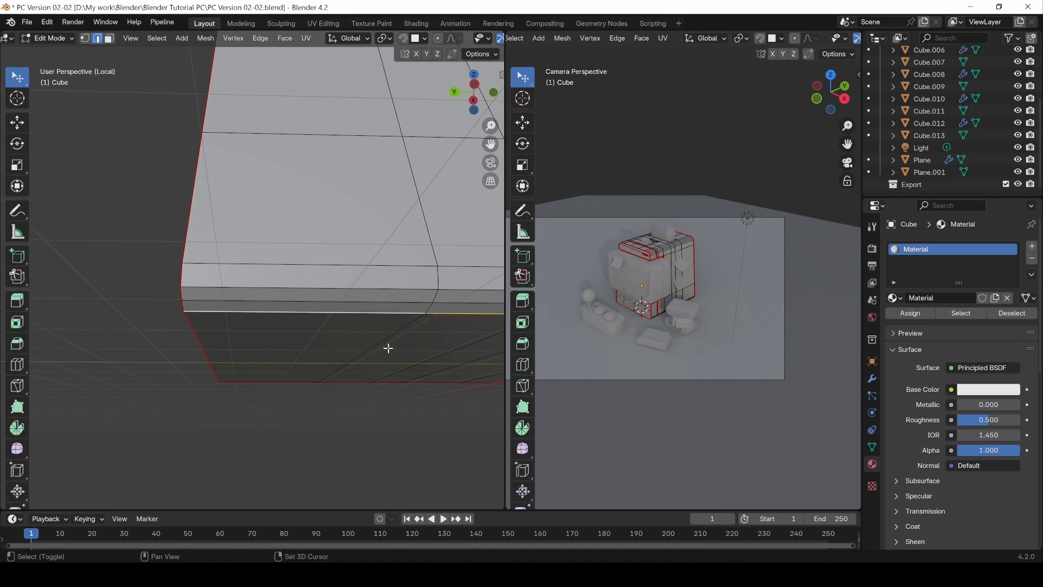
pyautogui.moveTo(388, 347)
pyautogui.mouseDown(button='middle')
pyautogui.moveTo(295, 335)
pyautogui.moveTo(344, 351)
pyautogui.moveTo(312, 347)
pyautogui.moveTo(388, 328)
pyautogui.mouseUp(button='middle')
pyautogui.hotkey('ctrl', 'e')
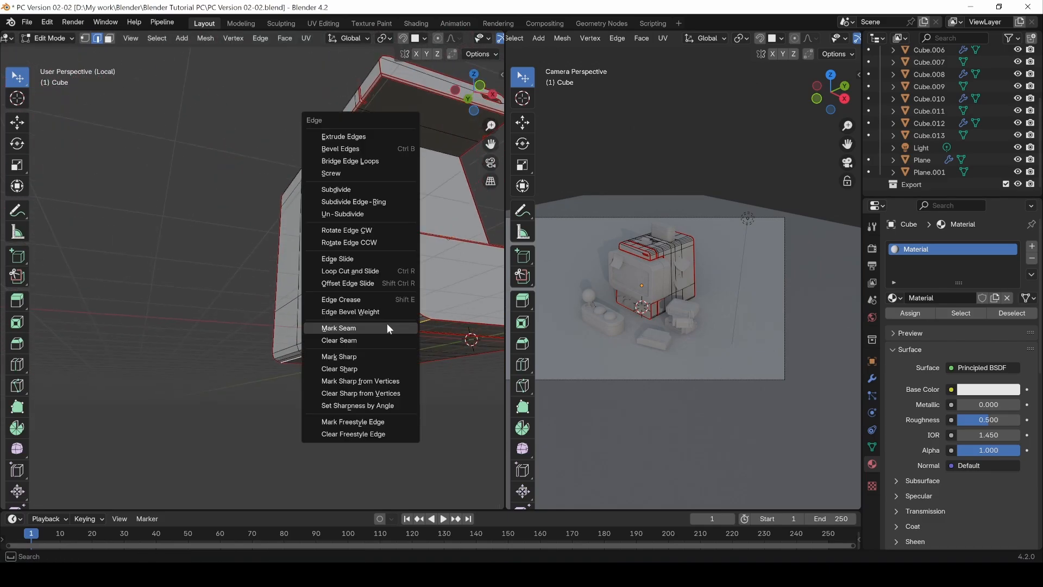
pyautogui.click(344, 328)
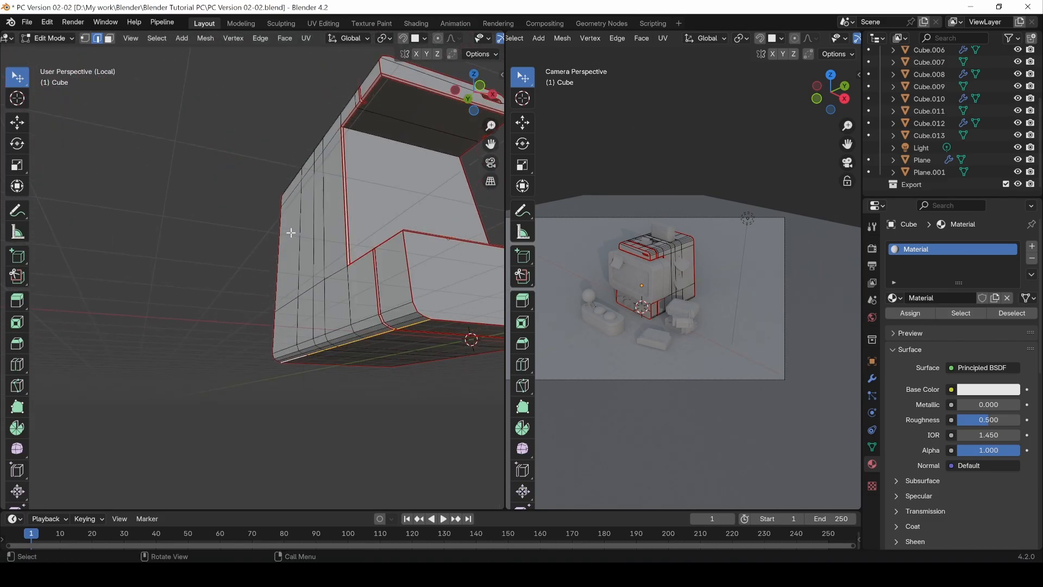
pyautogui.moveTo(291, 233); pyautogui.dragTo(356, 248, button='middle')
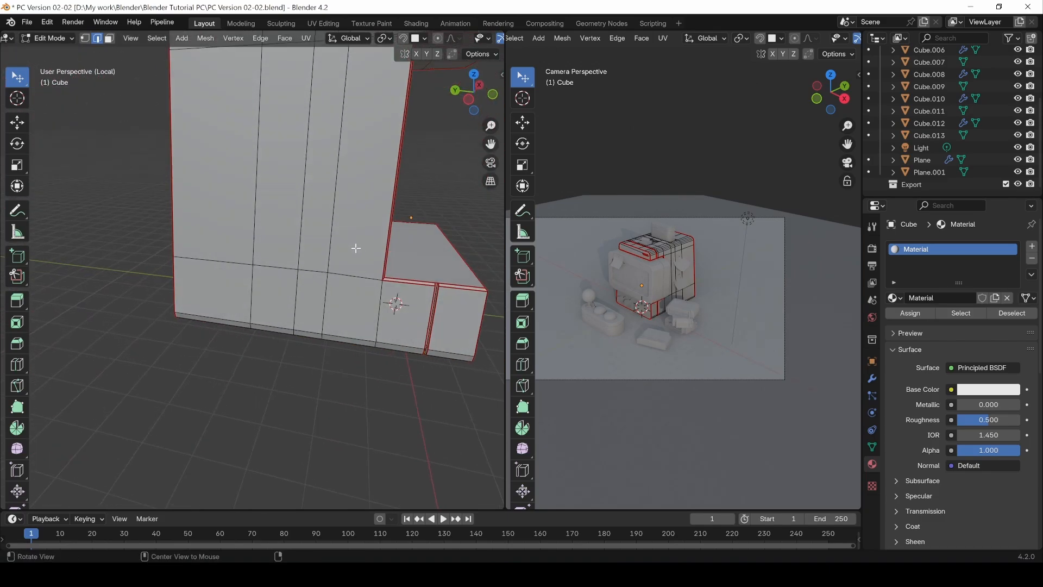
pyautogui.click(378, 302)
pyautogui.moveTo(378, 302); pyautogui.dragTo(404, 347, button='middle')
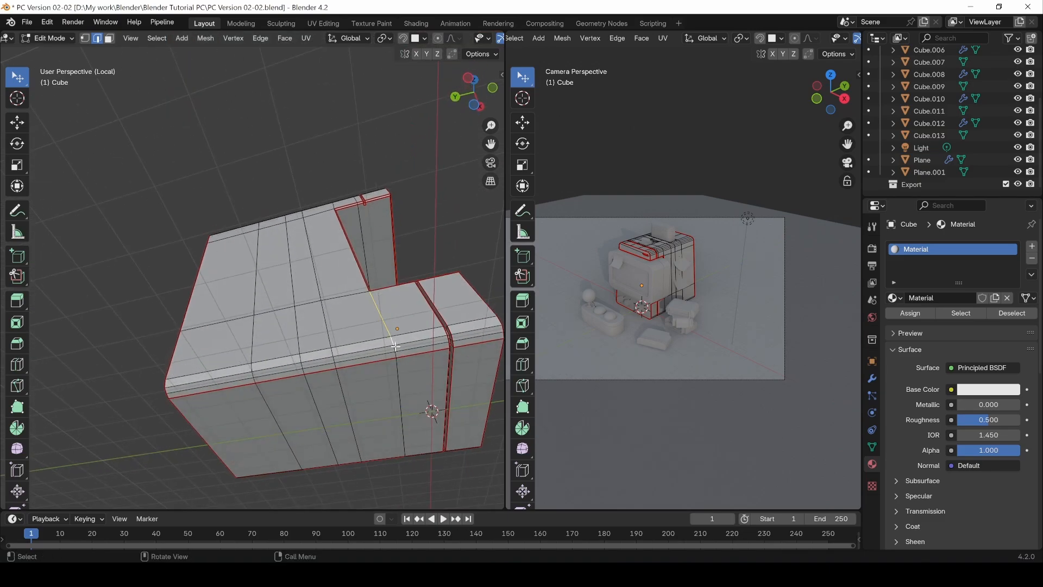
pyautogui.moveTo(350, 274); pyautogui.dragTo(412, 232, button='middle')
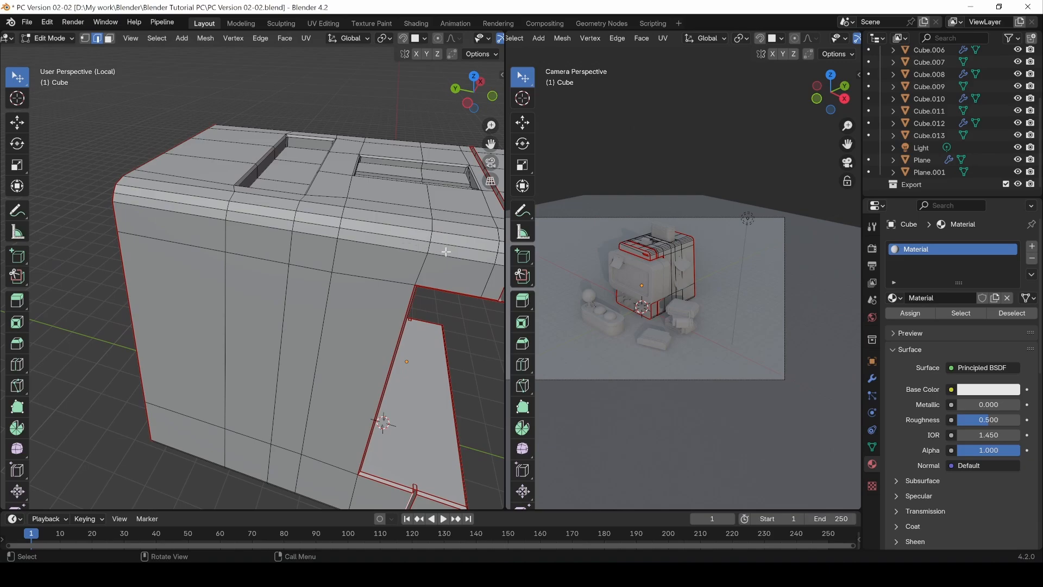
pyautogui.moveTo(360, 210); pyautogui.dragTo(248, 256, button='middle')
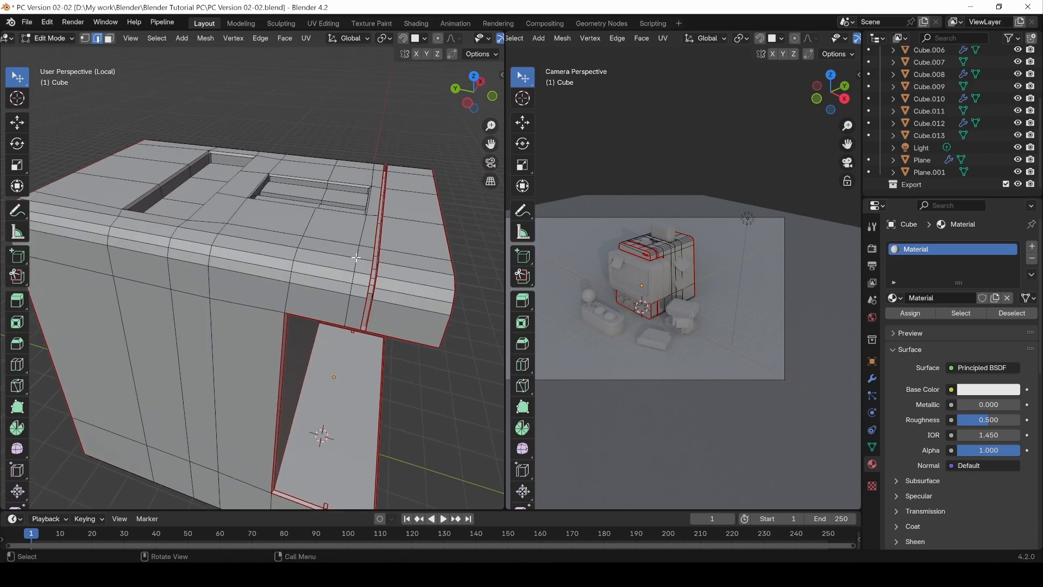
# Step: Mark the long edges beside the bevels along both sides of the body's top as seams
pyautogui.moveTo(362, 260); pyautogui.dragTo(268, 419, button='middle')
pyautogui.hotkey('ctrl', 'e')
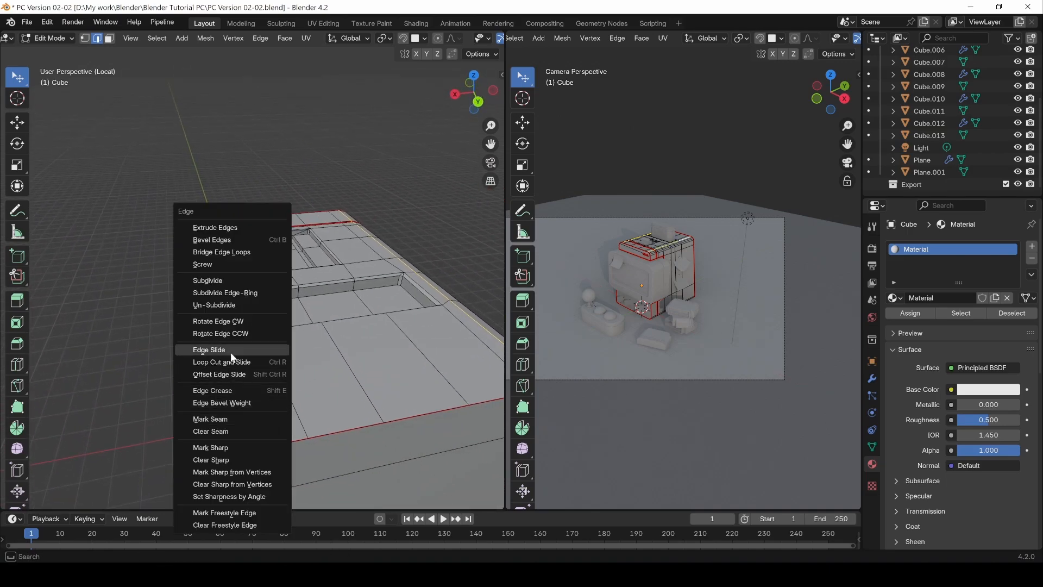
pyautogui.click(215, 418)
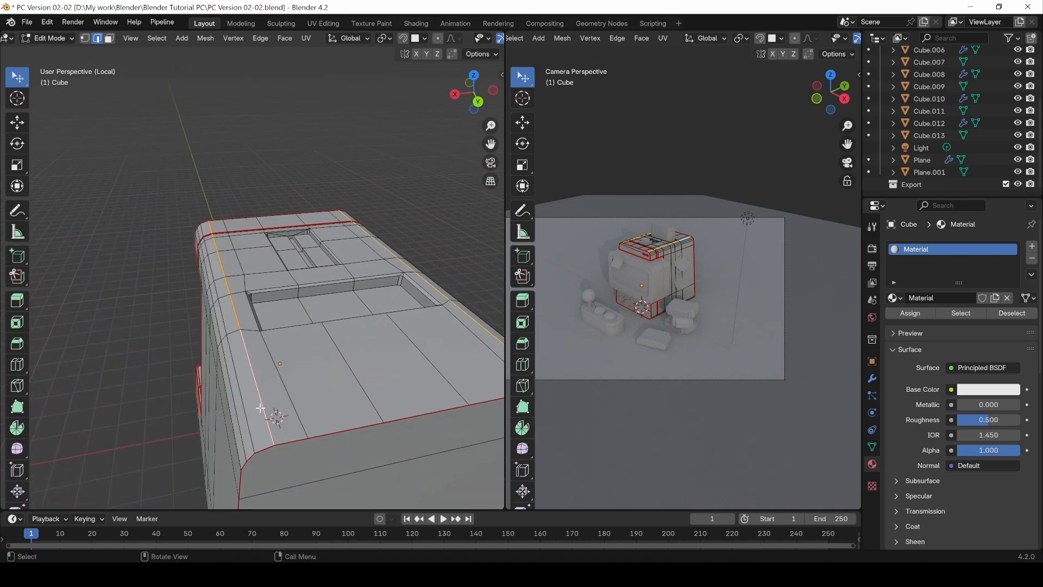
pyautogui.moveTo(326, 305); pyautogui.dragTo(280, 279, button='middle')
pyautogui.hotkey('ctrl', 'e')
pyautogui.click(277, 279)
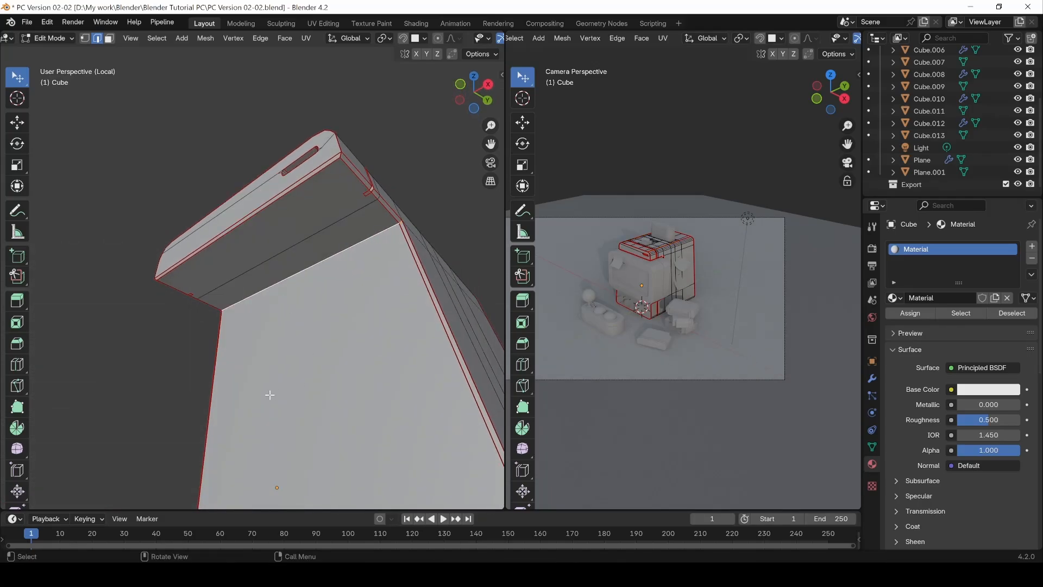
# Step: Select the rim and floor edges of the rear rectangular recess in the body's top
pyautogui.moveTo(267, 396); pyautogui.dragTo(379, 315, button='middle')
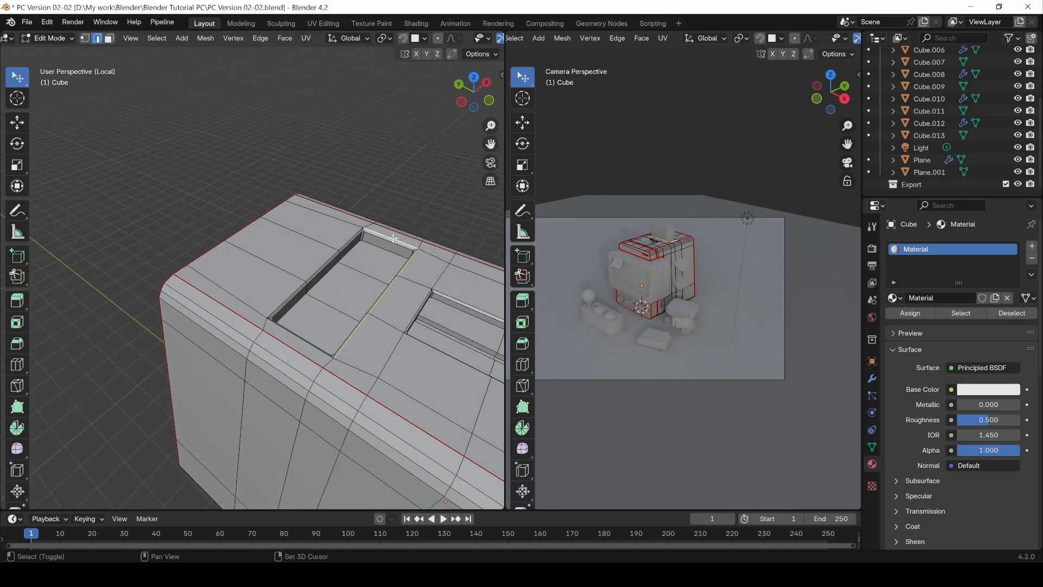
pyautogui.moveTo(348, 240); pyautogui.dragTo(280, 235, button='middle')
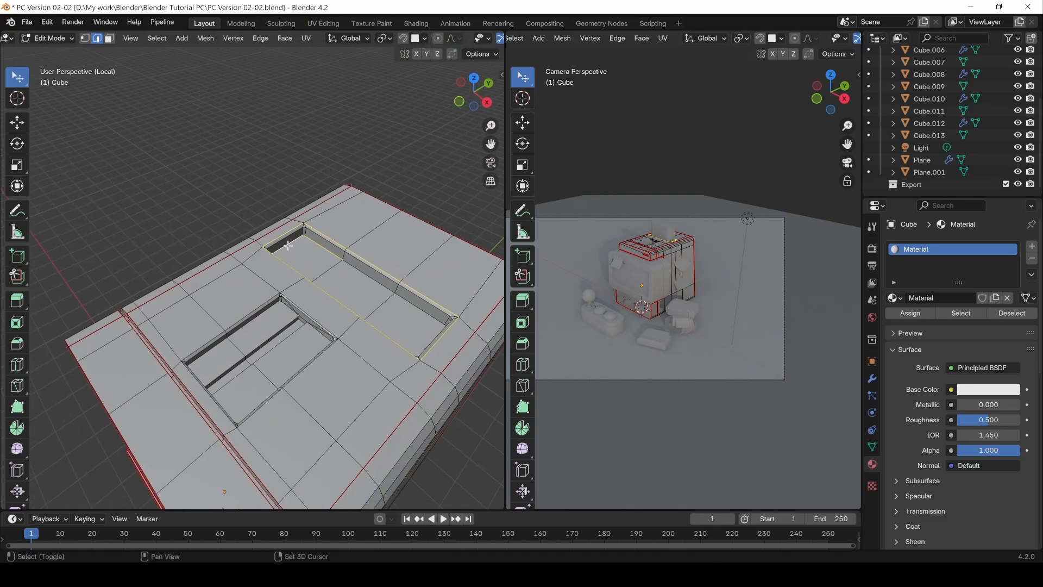
pyautogui.moveTo(356, 270); pyautogui.dragTo(97, 213, button='middle')
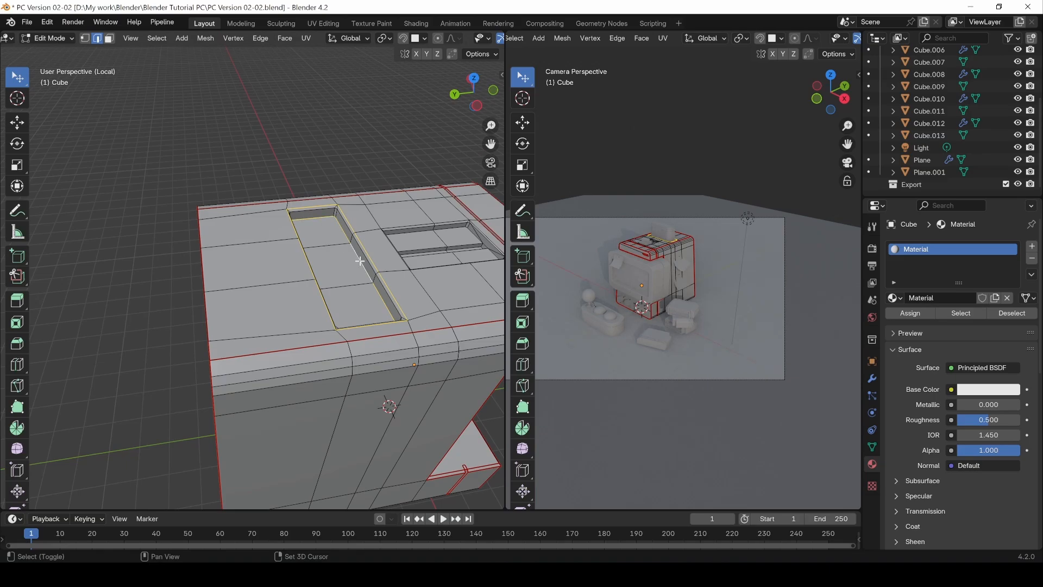
# Step: Add the rear top recess's inner corner edges to the selection and mark all selected recess edges as seams
pyautogui.moveTo(360, 260); pyautogui.dragTo(196, 204, button='middle')
pyautogui.scroll(5, 275, 229)
pyautogui.keyDown('shift'); pyautogui.click(246, 220); pyautogui.keyUp('shift')
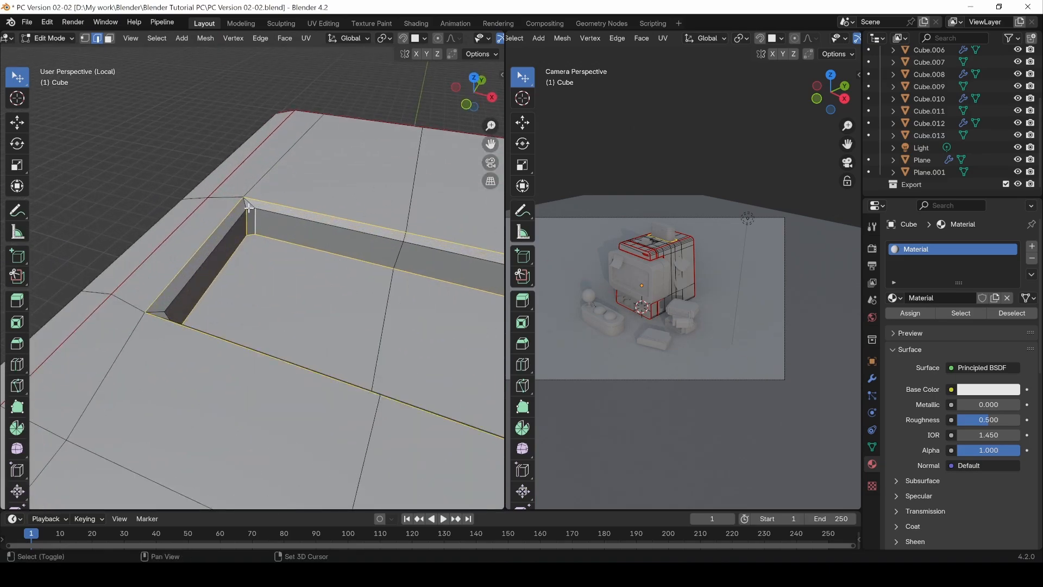
pyautogui.moveTo(277, 224); pyautogui.dragTo(225, 263, button='middle')
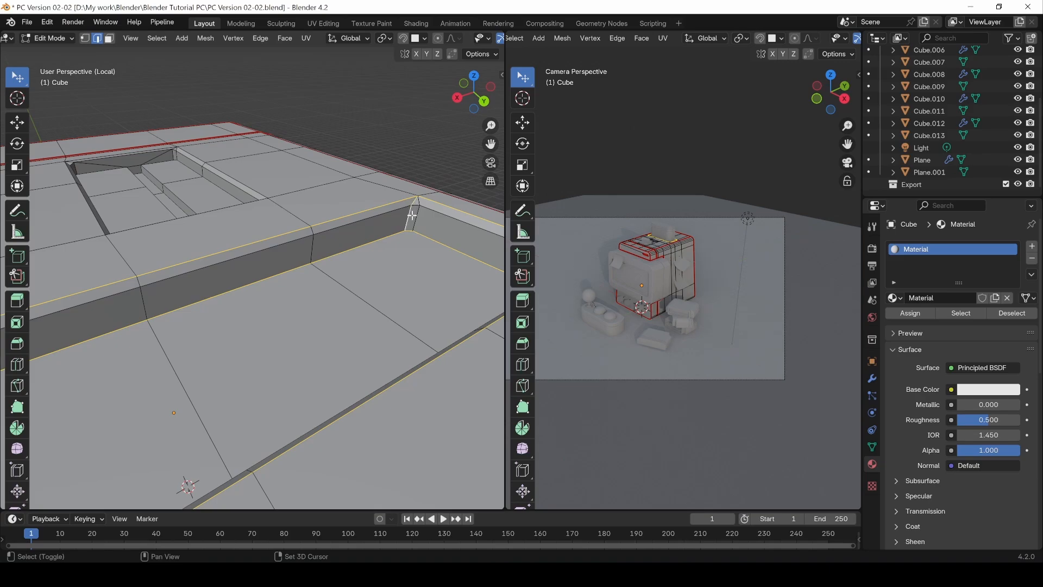
pyautogui.moveTo(414, 230); pyautogui.dragTo(278, 222, button='middle')
pyautogui.keyDown('shift'); pyautogui.click(343, 182); pyautogui.keyUp('shift')
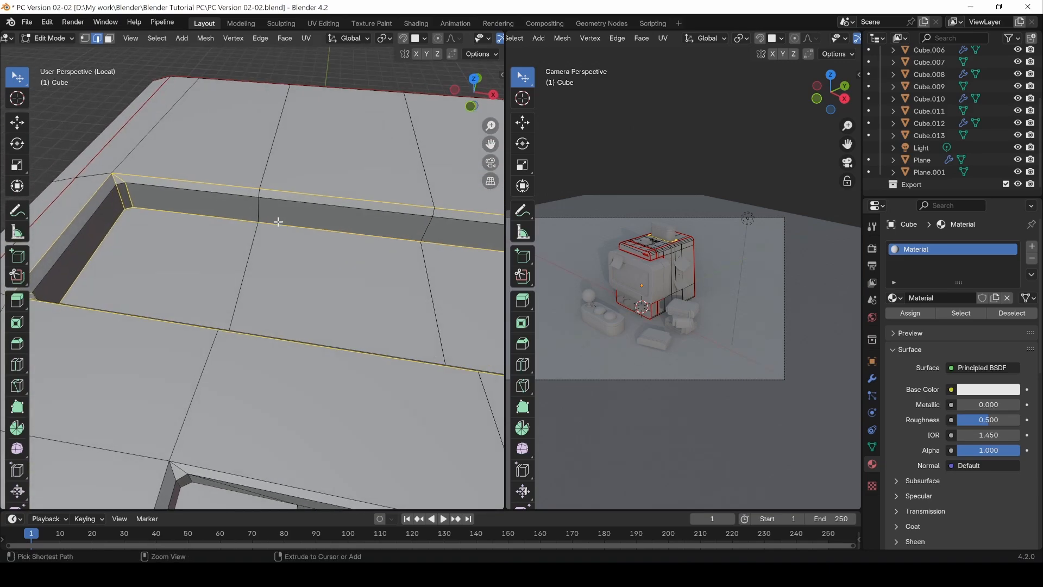
pyautogui.rightClick(278, 222)
pyautogui.click(220, 234)
pyautogui.scroll(-4, 241, 242)
pyautogui.keyDown('shift'); pyautogui.moveTo(311, 359); pyautogui.dragTo(292, 295, button='middle'); pyautogui.keyUp('shift')
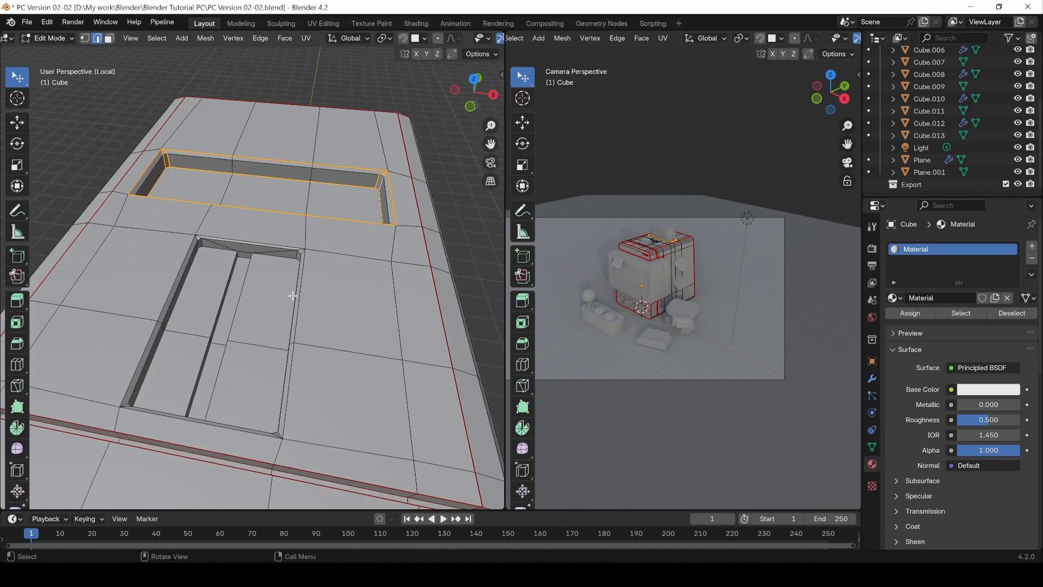
pyautogui.keyDown('alt'); pyautogui.click(301, 286); pyautogui.keyUp('alt')
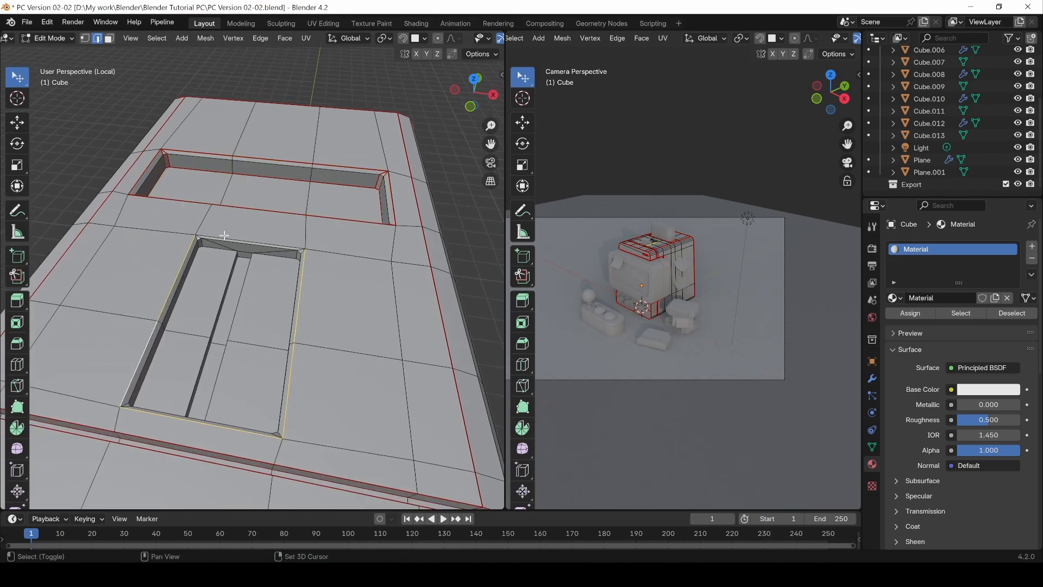
pyautogui.scroll(3, 283, 295)
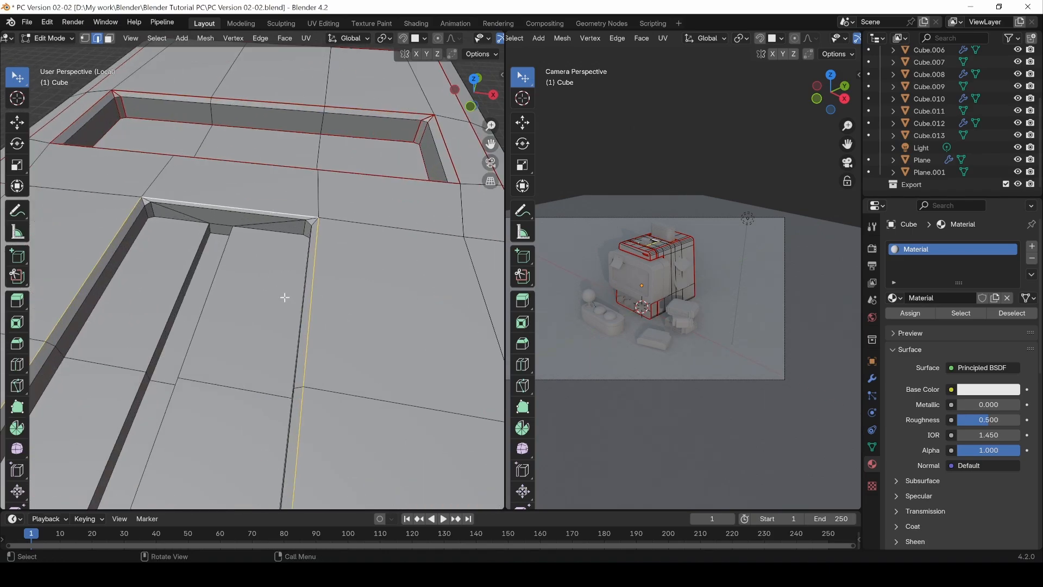
# Step: Mark the inner edges of the bevel around the rear top recess's rim as seams
pyautogui.keyDown('alt'); pyautogui.click(458, 127); pyautogui.keyUp('alt')
pyautogui.moveTo(375, 105); pyautogui.dragTo(289, 115, button='middle')
pyautogui.hotkey('ctrl', 'e')
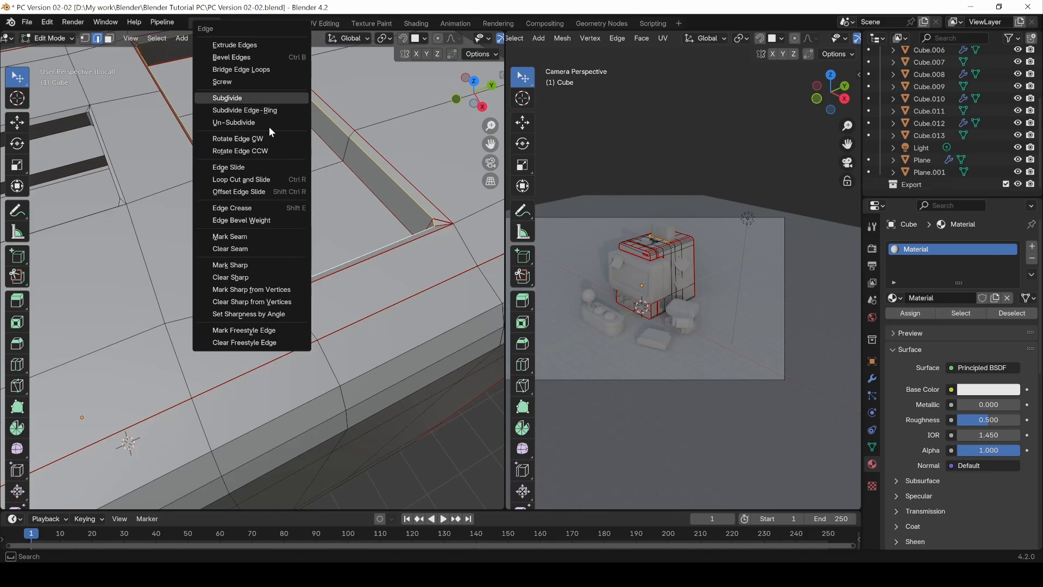
pyautogui.click(229, 236)
pyautogui.moveTo(229, 237); pyautogui.dragTo(325, 224, button='middle')
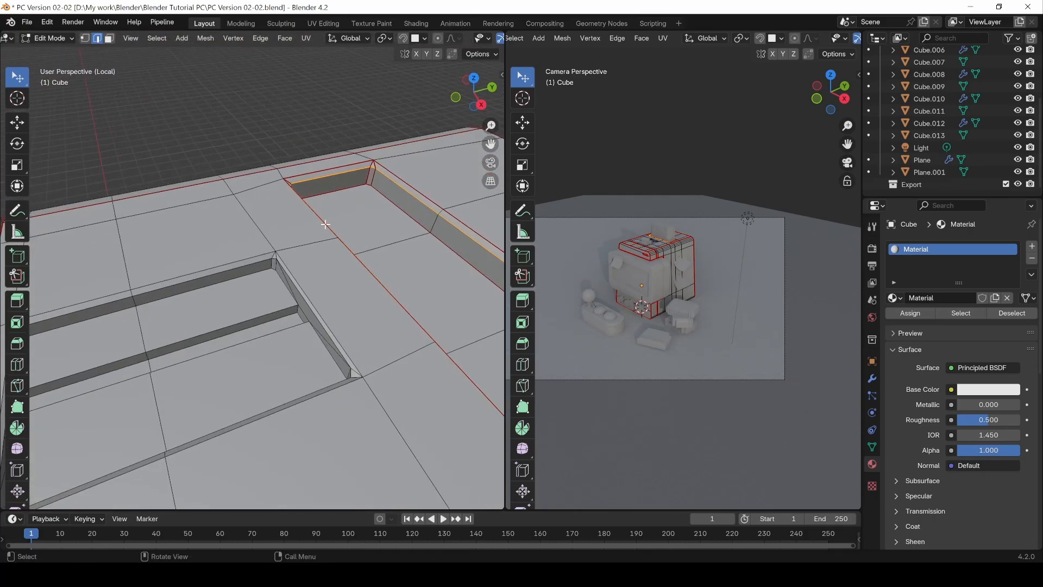
# Step: Select the outer rim edges of the slotted recess in the body's top and mark them as seams
pyautogui.moveTo(313, 332); pyautogui.dragTo(444, 273, button='middle')
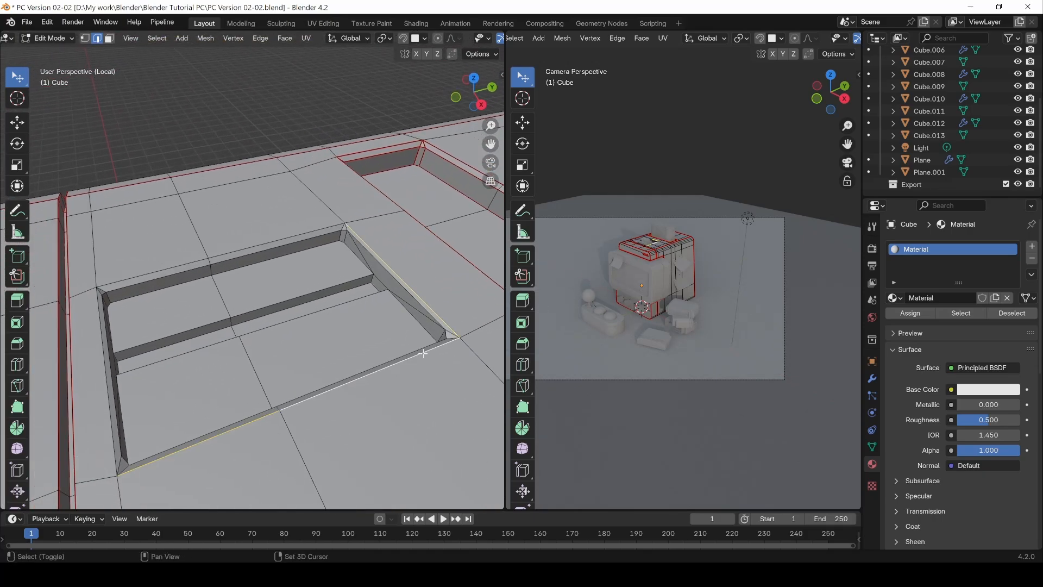
pyautogui.hotkey('ctrl', 'e')
pyautogui.click(151, 270)
# Step: Select the inner bevel edges just inside the slotted recess's rim and mark them as seams
pyautogui.click(224, 264)
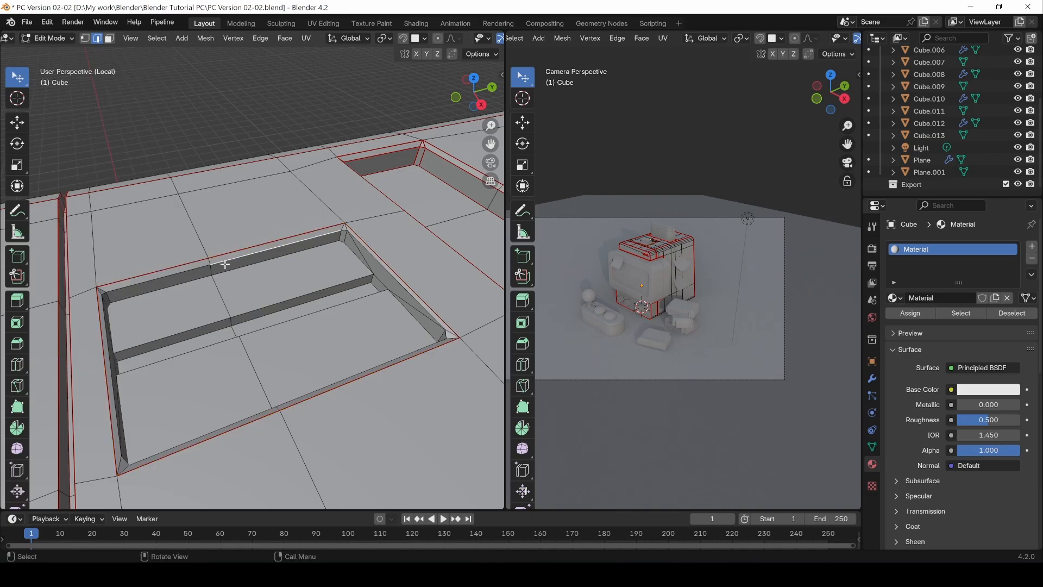
pyautogui.moveTo(416, 360); pyautogui.dragTo(437, 277, button='middle')
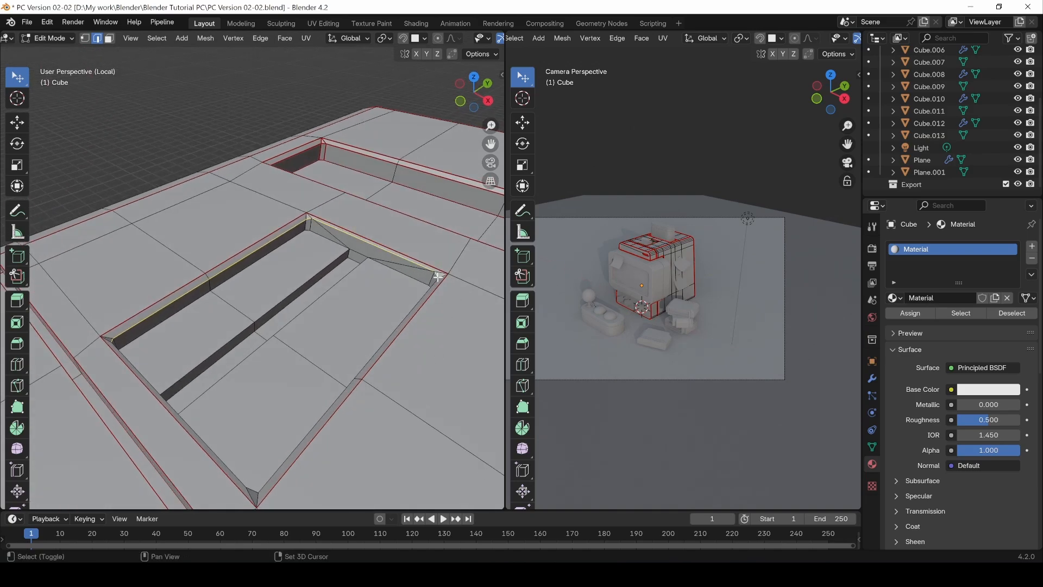
pyautogui.moveTo(237, 384); pyautogui.dragTo(131, 350, button='middle')
pyautogui.hotkey('ctrl', 'e')
pyautogui.click(129, 344)
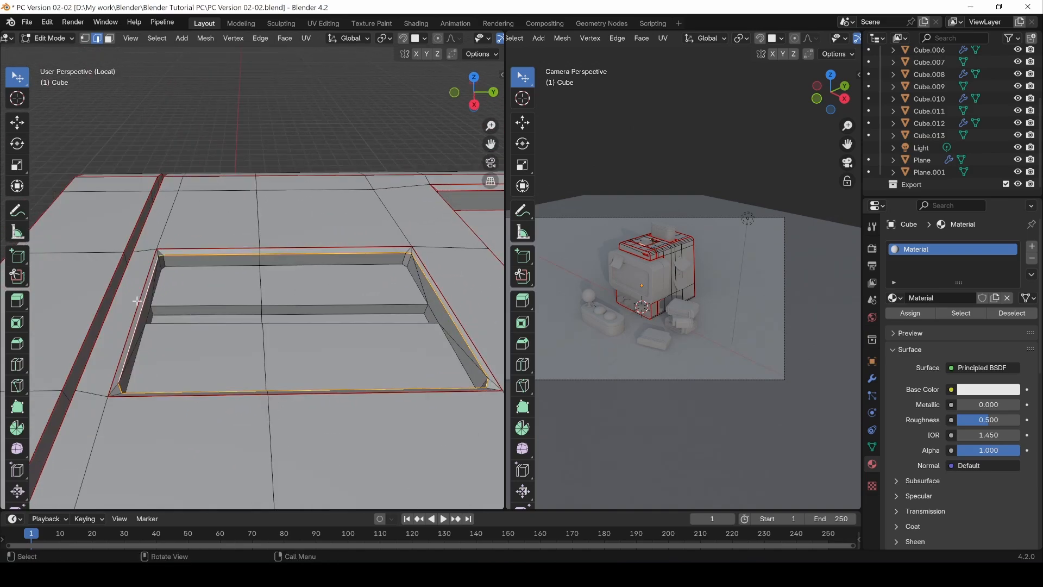
# Step: Select the vertical corner edges inside the slotted recess in the body's top and mark them as seams
pyautogui.click(158, 253)
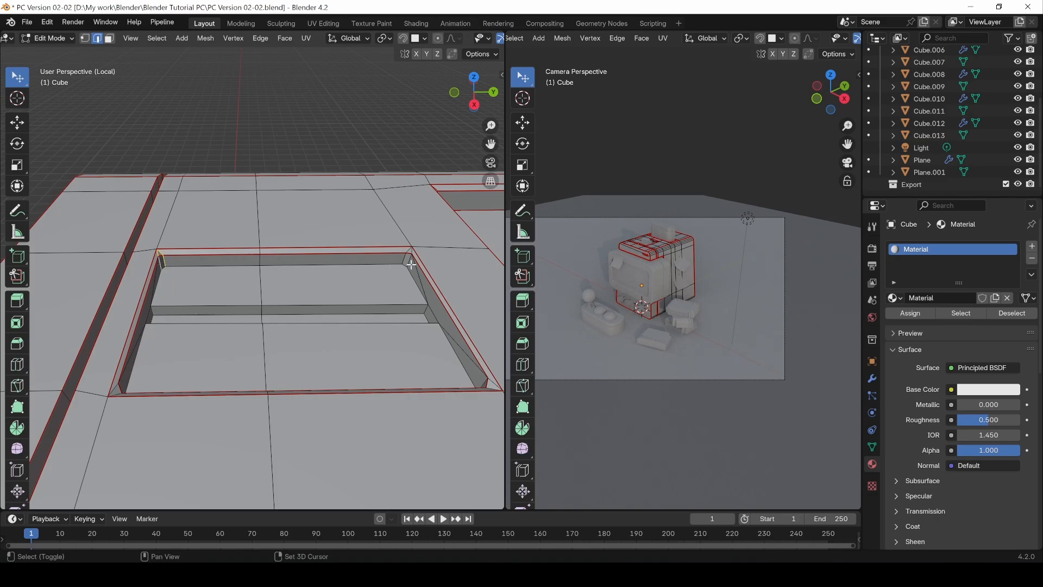
pyautogui.moveTo(302, 317); pyautogui.dragTo(405, 228, button='middle')
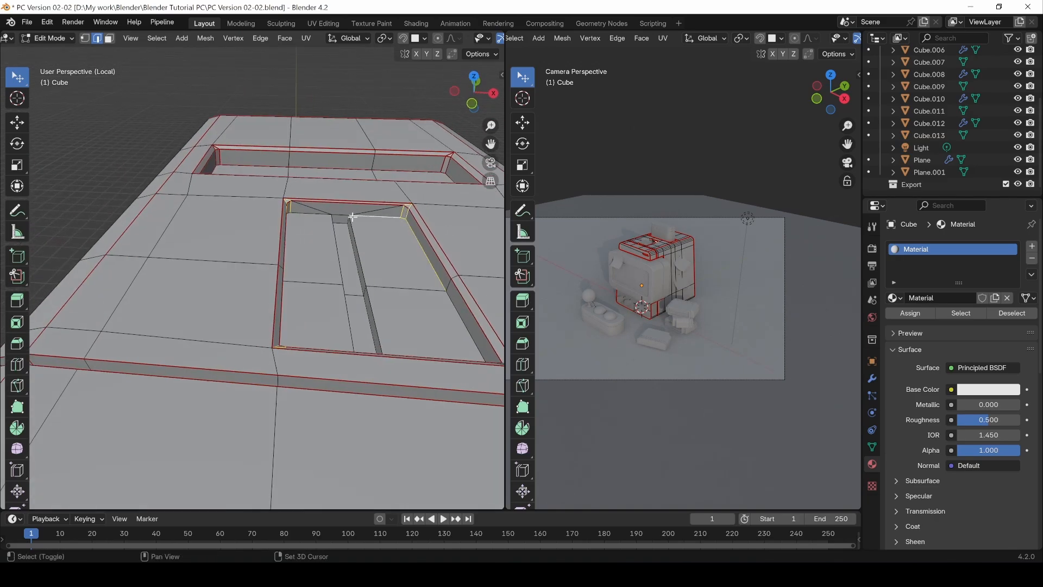
pyautogui.moveTo(322, 216); pyautogui.dragTo(244, 186, button='middle')
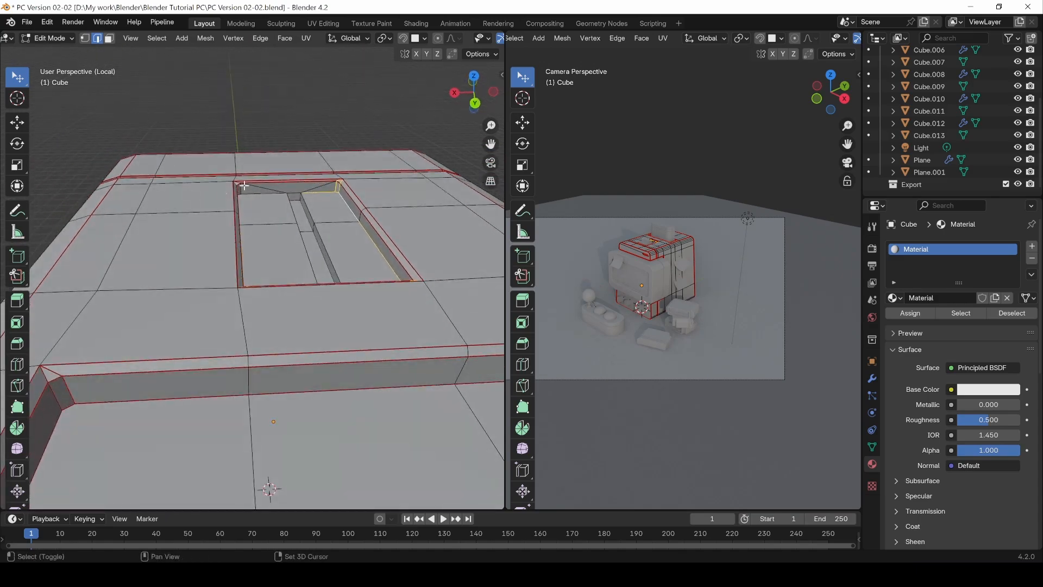
pyautogui.moveTo(318, 194); pyautogui.dragTo(319, 189, button='middle')
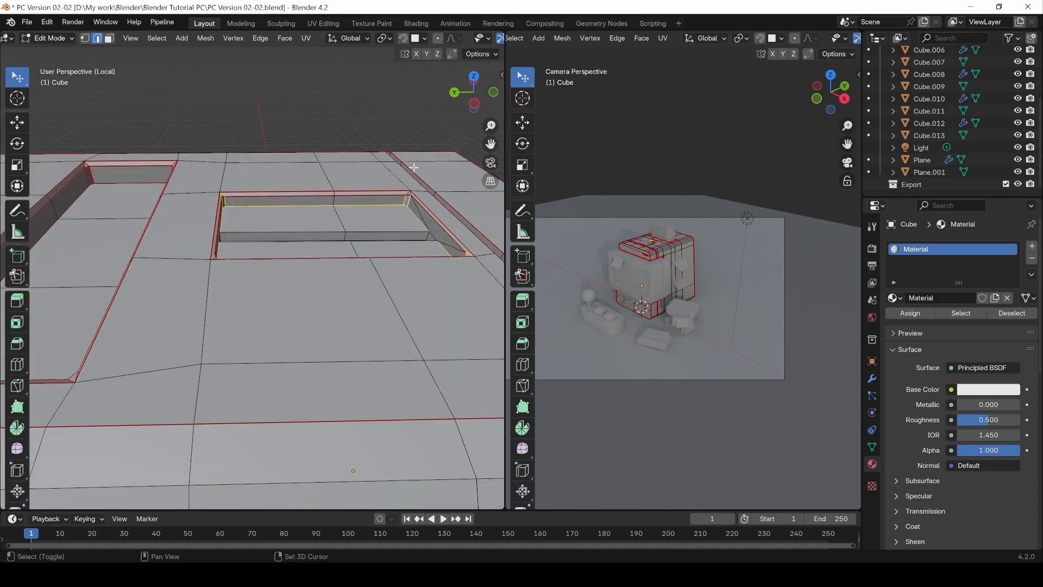
pyautogui.scroll(5, 405, 187)
pyautogui.keyDown('shift'); pyautogui.click(410, 184); pyautogui.keyUp('shift')
pyautogui.moveTo(338, 257); pyautogui.dragTo(144, 282, button='middle')
pyautogui.hotkey('ctrl', 'e')
pyautogui.click(212, 261)
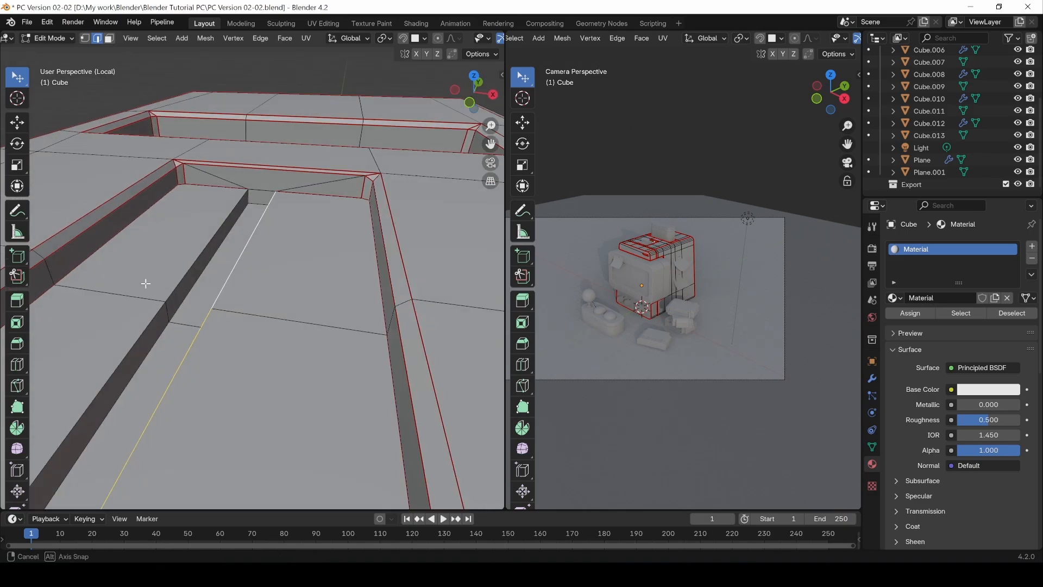
# Step: Select the edges of the narrow slot in the recess floor and mark them as seams
pyautogui.scroll(3, 138, 277)
pyautogui.keyDown('shift'); pyautogui.click(132, 271); pyautogui.keyUp('shift')
pyautogui.keyDown('shift'); pyautogui.click(435, 246); pyautogui.keyUp('shift')
pyautogui.moveTo(429, 245); pyautogui.dragTo(267, 187, button='middle')
pyautogui.keyDown('shift'); pyautogui.click(256, 180); pyautogui.keyUp('shift')
pyautogui.moveTo(193, 208); pyautogui.dragTo(70, 199, button='middle')
pyautogui.keyDown('shift'); pyautogui.click(173, 195); pyautogui.keyUp('shift')
pyautogui.keyDown('shift'); pyautogui.click(347, 202); pyautogui.keyUp('shift')
pyautogui.hotkey('ctrl', 'e')
pyautogui.click(306, 237)
# Step: Unwrap all faces of the main body along its seams and clear the selection
pyautogui.moveTo(240, 237); pyautogui.dragTo(341, 321, button='middle')
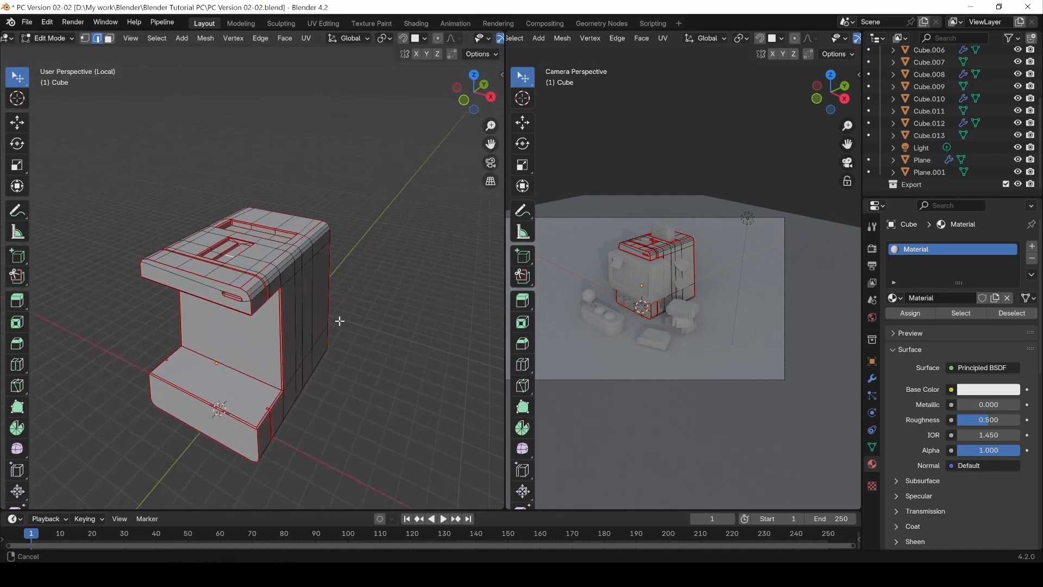
pyautogui.press('a')
pyautogui.press('u')
pyautogui.click(342, 323)
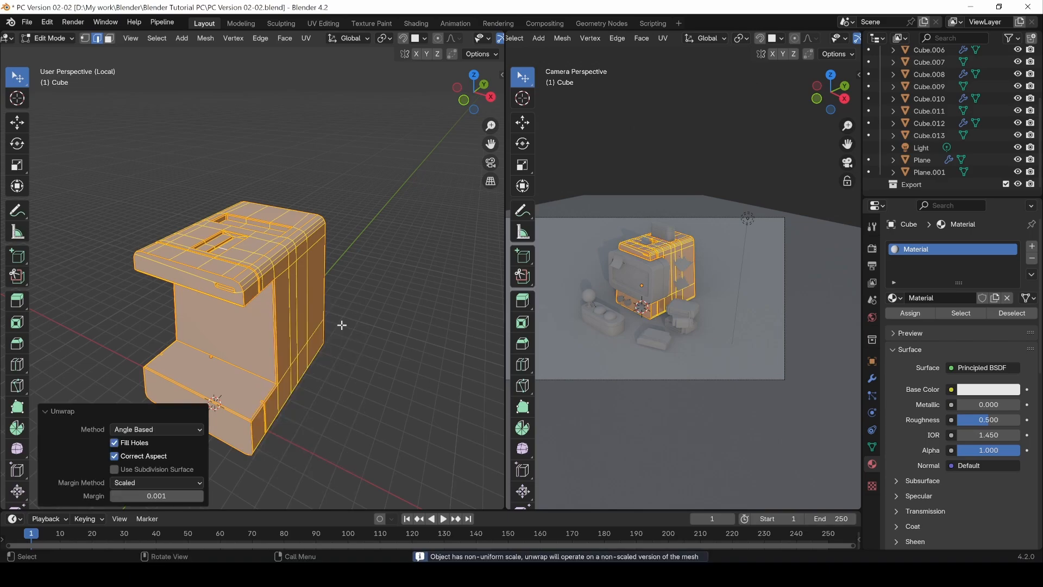
pyautogui.hotkey('alt', 'a')
# Step: Show the body's complete UV layout in a UV Editor and pack its islands
pyautogui.click(7, 38)
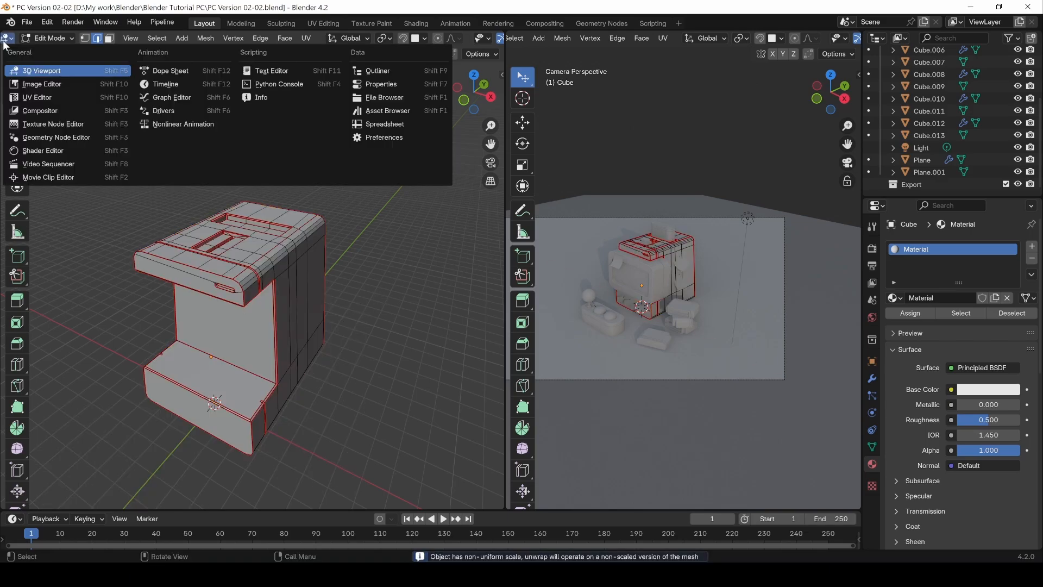
pyautogui.click(41, 98)
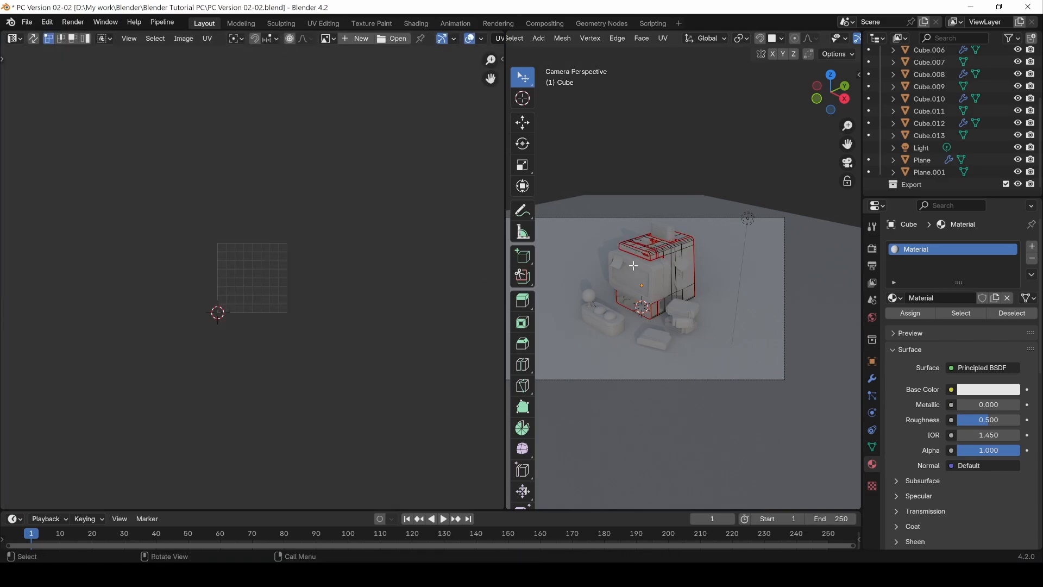
pyautogui.press('a')
pyautogui.scroll(5, 265, 278)
pyautogui.click(207, 38)
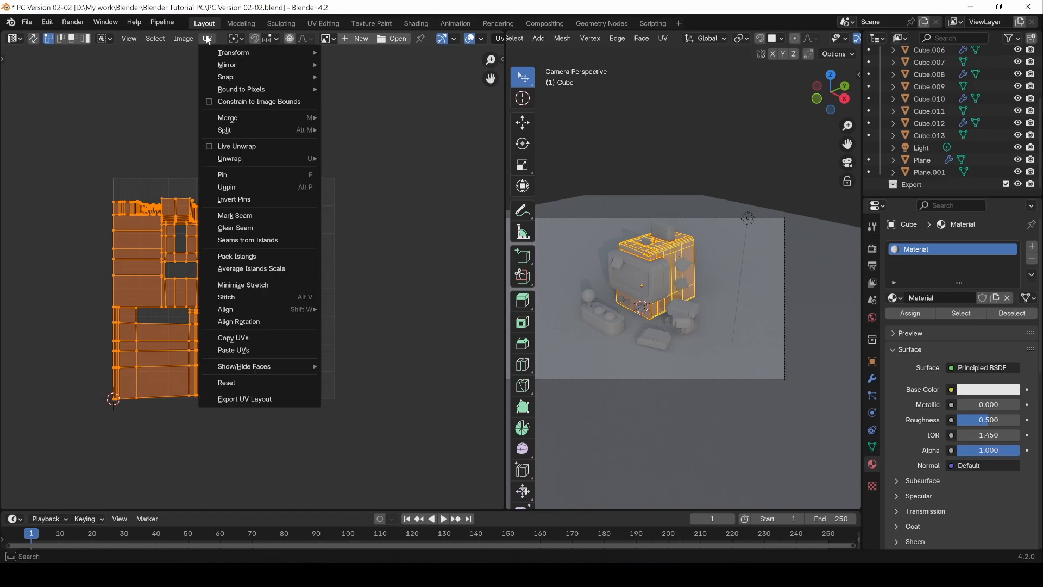
pyautogui.click(237, 256)
pyautogui.click(213, 441)
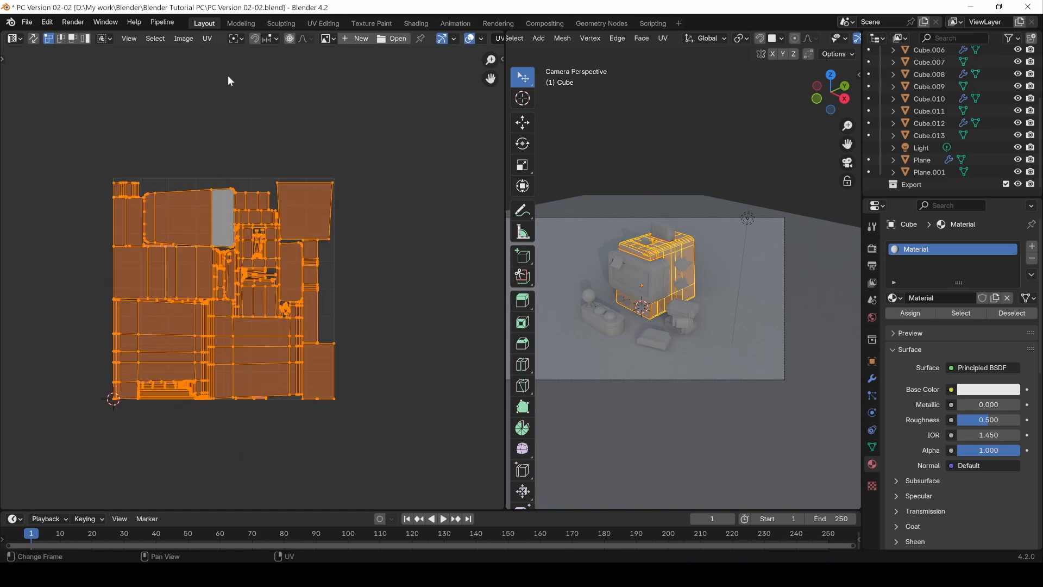
# Step: Create a new 1024 px image named Checker with the UV Grid generated type
pyautogui.click(326, 57)
pyautogui.click(327, 39)
pyautogui.click(356, 38)
pyautogui.click(355, 38)
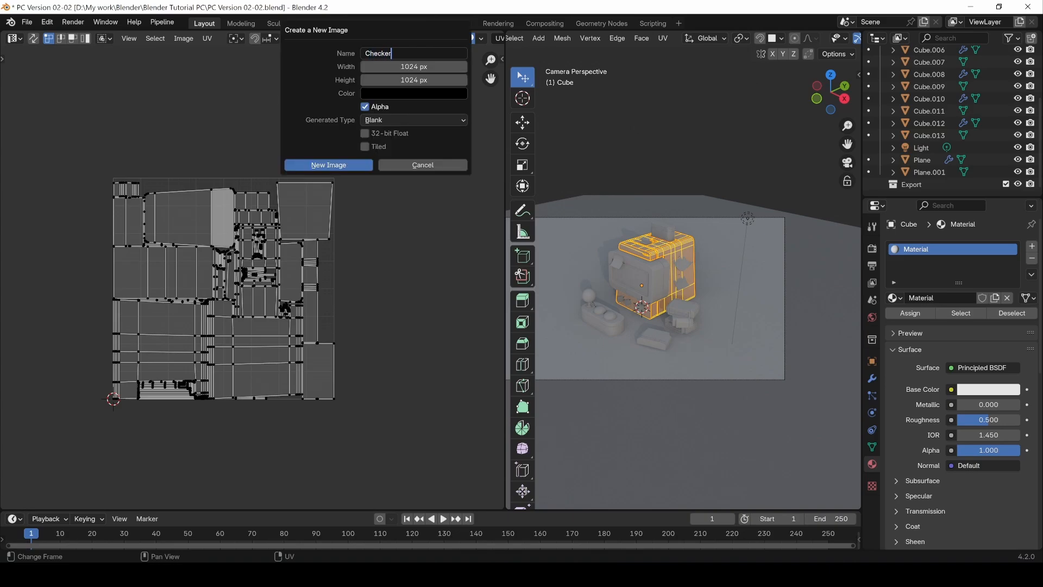
pyautogui.click(404, 122)
pyautogui.click(396, 134)
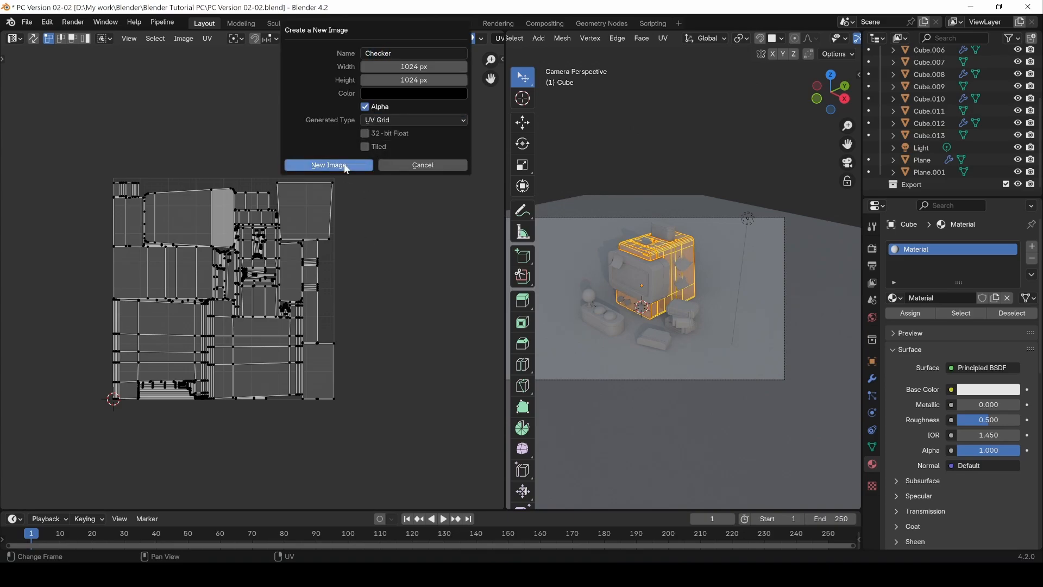
pyautogui.click(329, 166)
pyautogui.scroll(-5, 333, 323)
# Step: Open the body's material in the Shader Editor and add an Image Texture node beside the Principled BSDF
pyautogui.click(14, 39)
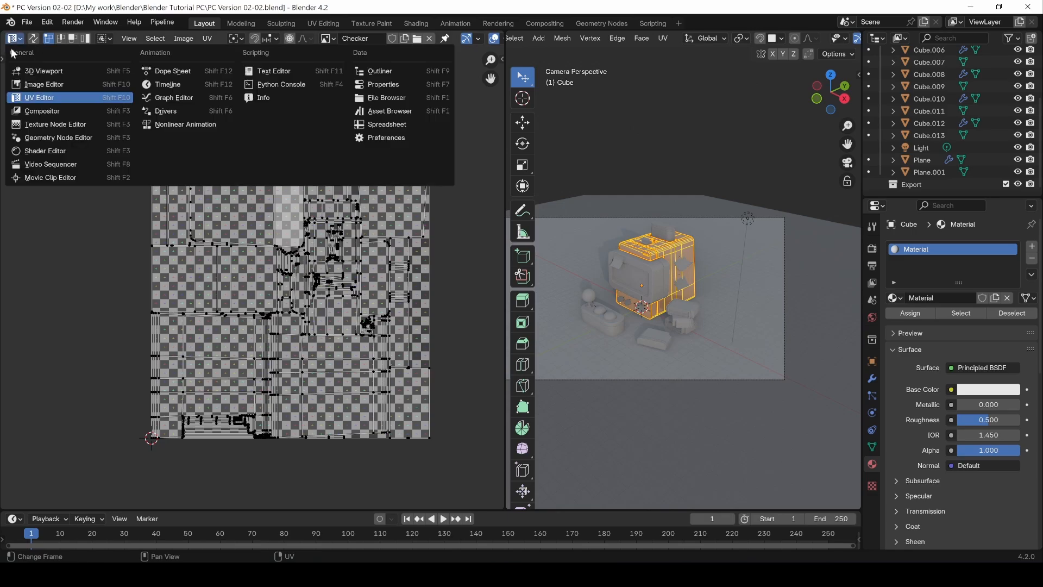
pyautogui.click(37, 150)
pyautogui.press('Home')
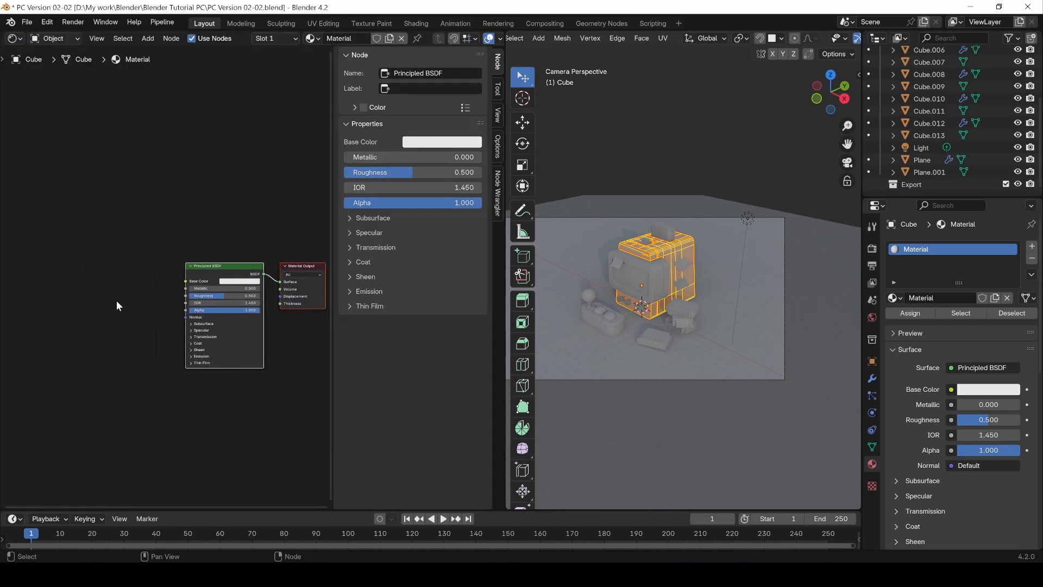
pyautogui.scroll(3, 130, 304)
pyautogui.hotkey('shift', 'a')
pyautogui.click(66, 309)
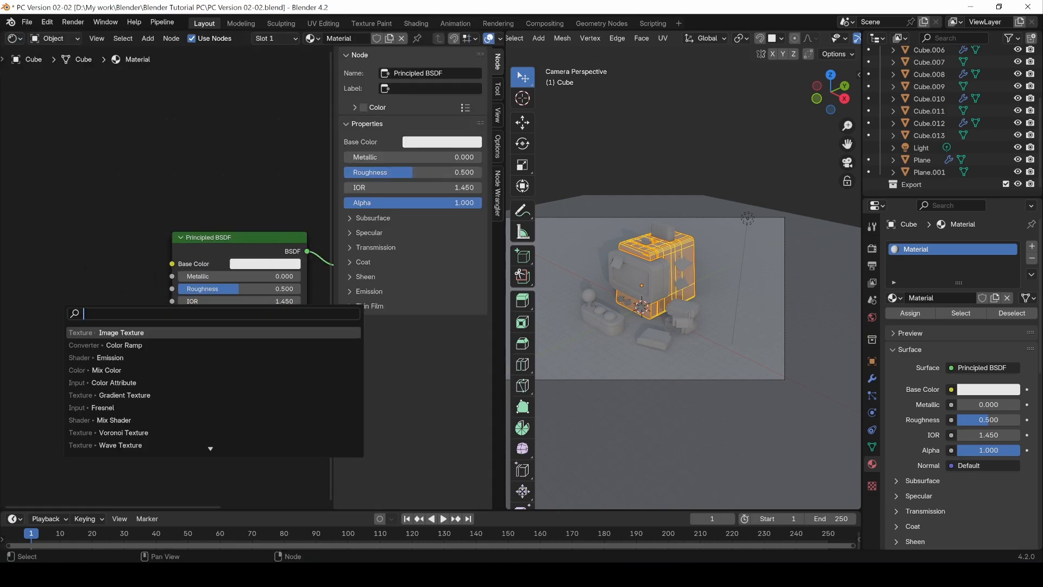
pyautogui.hotkey('shift', 'a')
pyautogui.moveTo(34, 389)
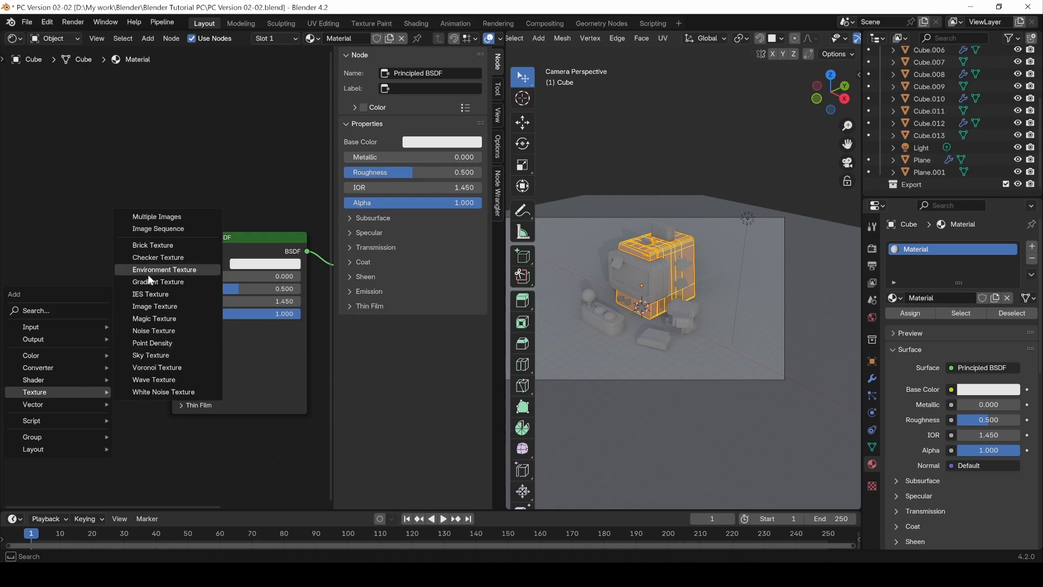
pyautogui.click(152, 307)
pyautogui.click(54, 288)
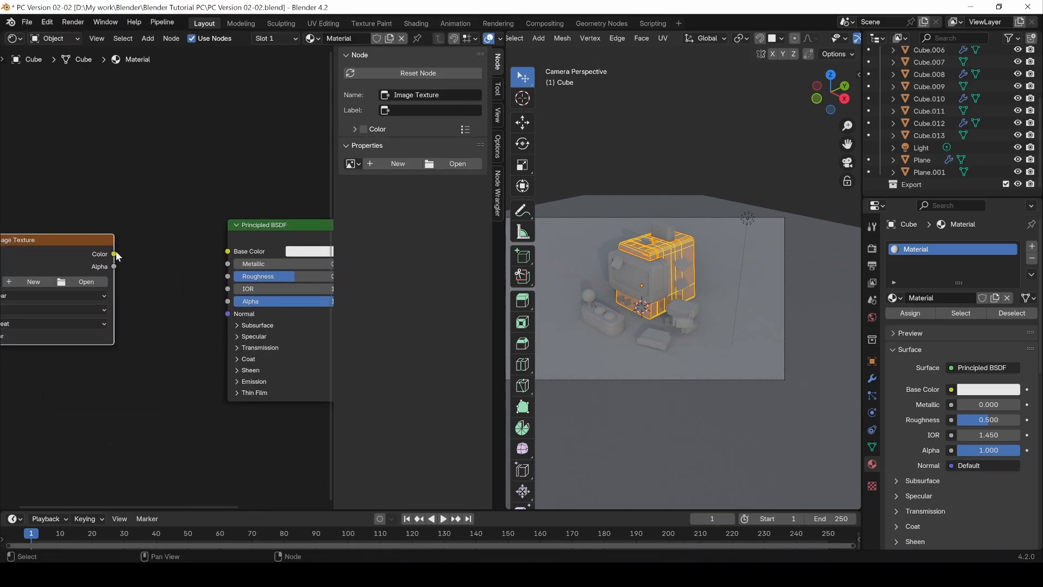
# Step: Connect the Image Texture's Color output to Base Color and assign the Checker image to the node
pyautogui.moveTo(114, 254); pyautogui.dragTo(228, 253)
pyautogui.moveTo(126, 391); pyautogui.dragTo(219, 394, button='middle')
pyautogui.click(87, 283)
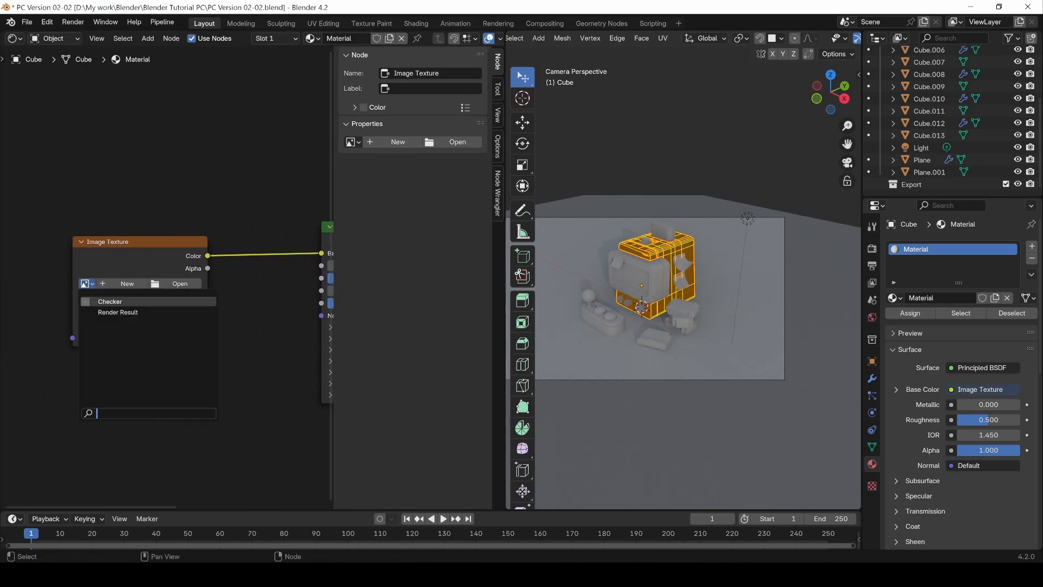
pyautogui.click(112, 302)
# Step: Show the body in the 3D viewport with Material Preview shading and inspect the checker pattern for stretching
pyautogui.click(15, 40)
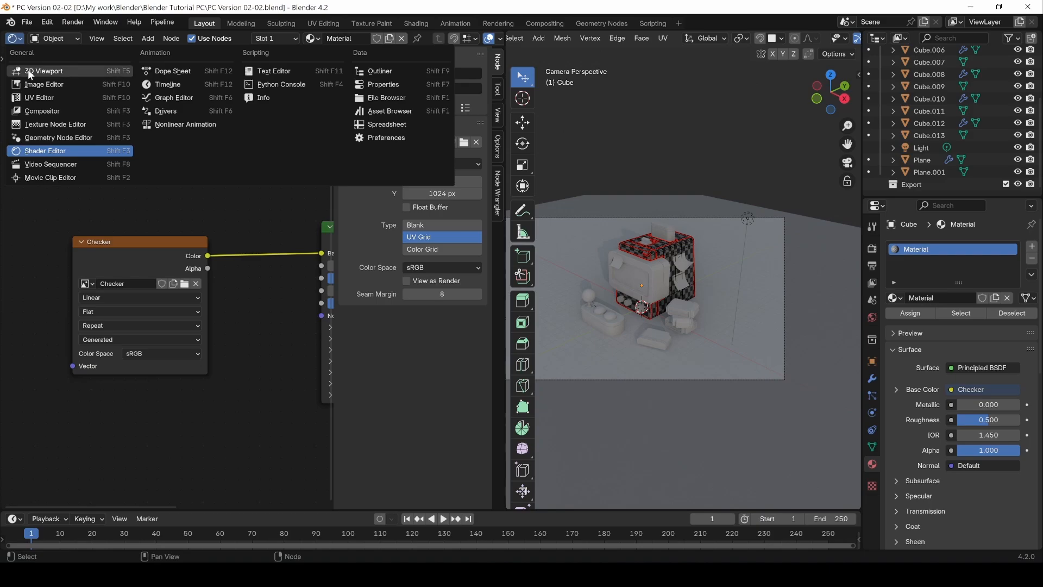
pyautogui.click(30, 71)
pyautogui.click(470, 39)
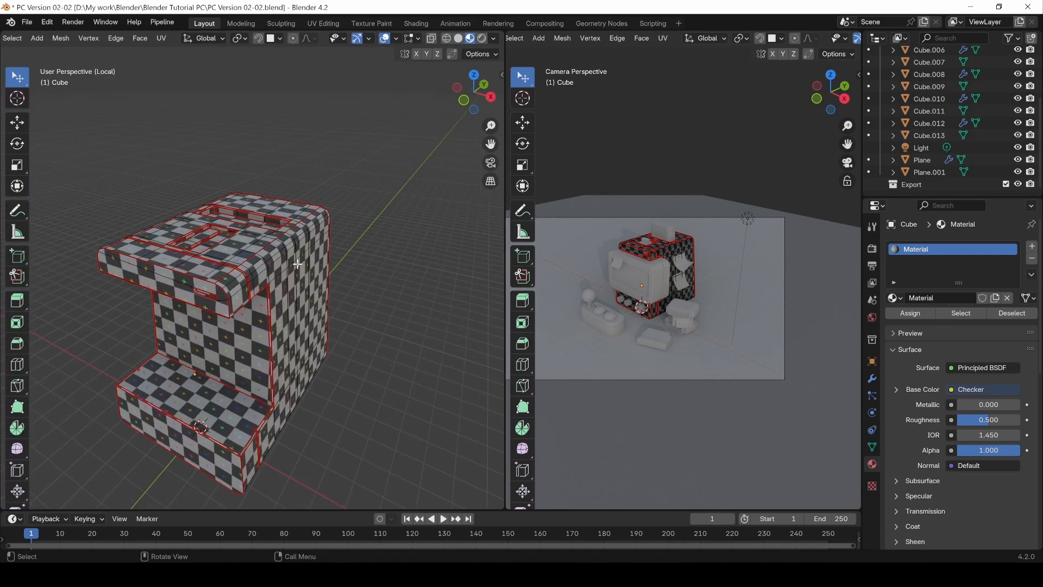
pyautogui.moveTo(297, 264); pyautogui.dragTo(461, 200, button='middle')
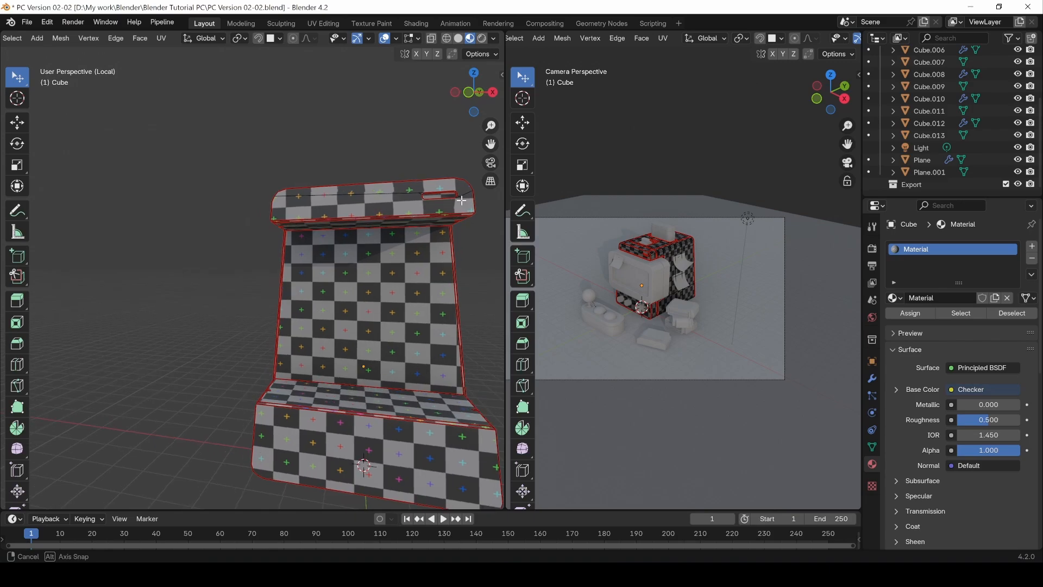
pyautogui.moveTo(395, 174); pyautogui.dragTo(367, 343, button='middle')
# Step: Return the body to Object Mode and leave its local view to show the whole computer
pyautogui.press('Tab')
pyautogui.click(187, 249)
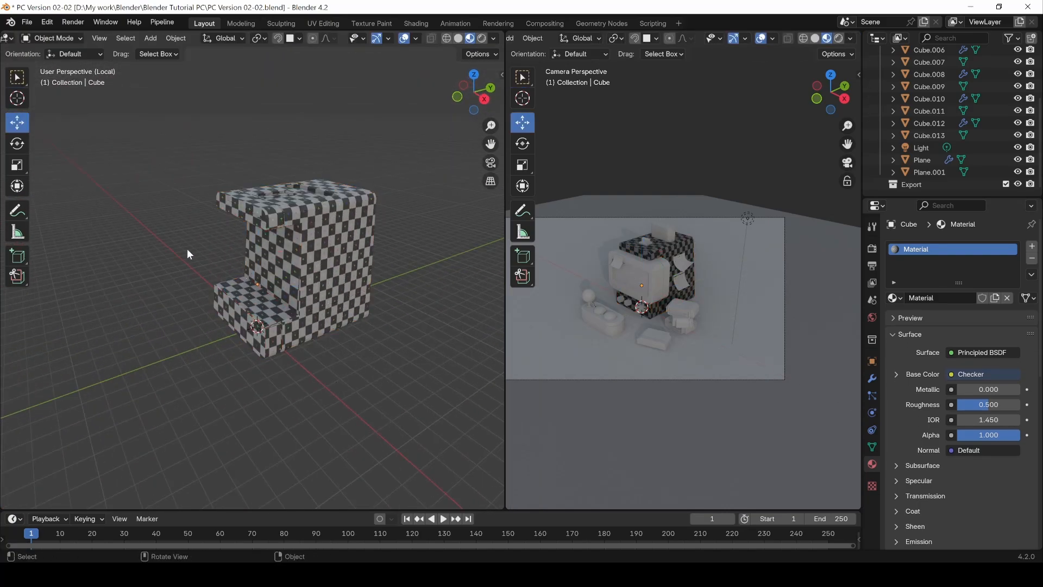
pyautogui.press('KP_Divide')
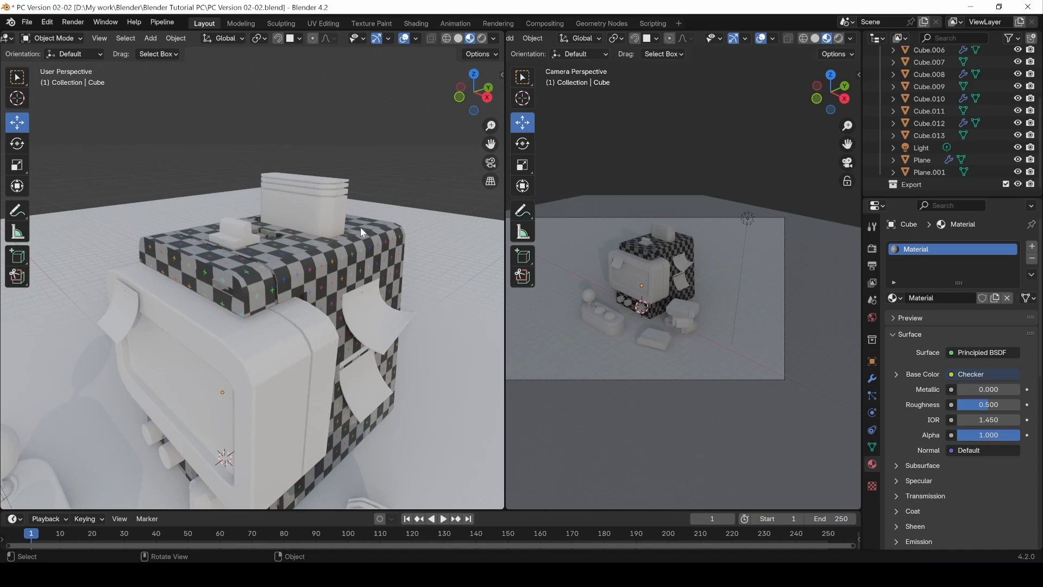
# Step: Restore solid shading, isolate the monitor housing in local view and open it in Edit Mode
pyautogui.click(459, 39)
pyautogui.click(271, 358)
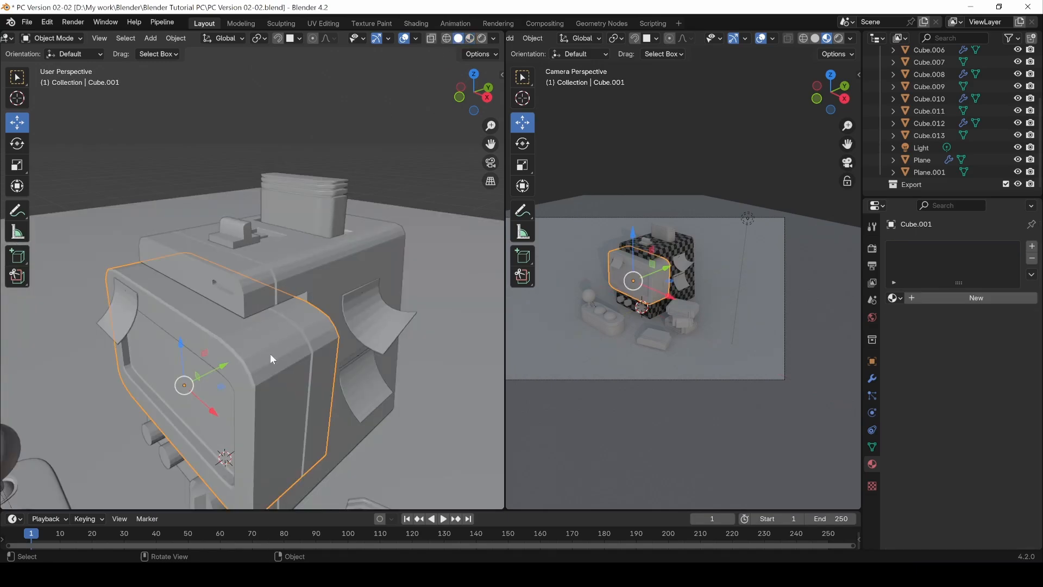
pyautogui.press('KP_Divide')
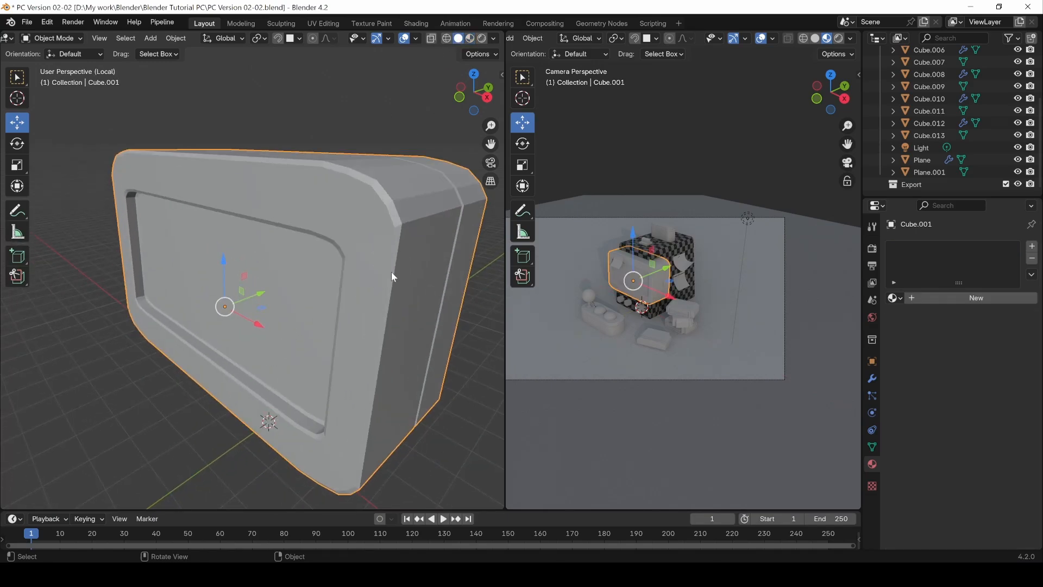
pyautogui.moveTo(391, 272); pyautogui.dragTo(331, 266, button='middle')
pyautogui.press('Tab')
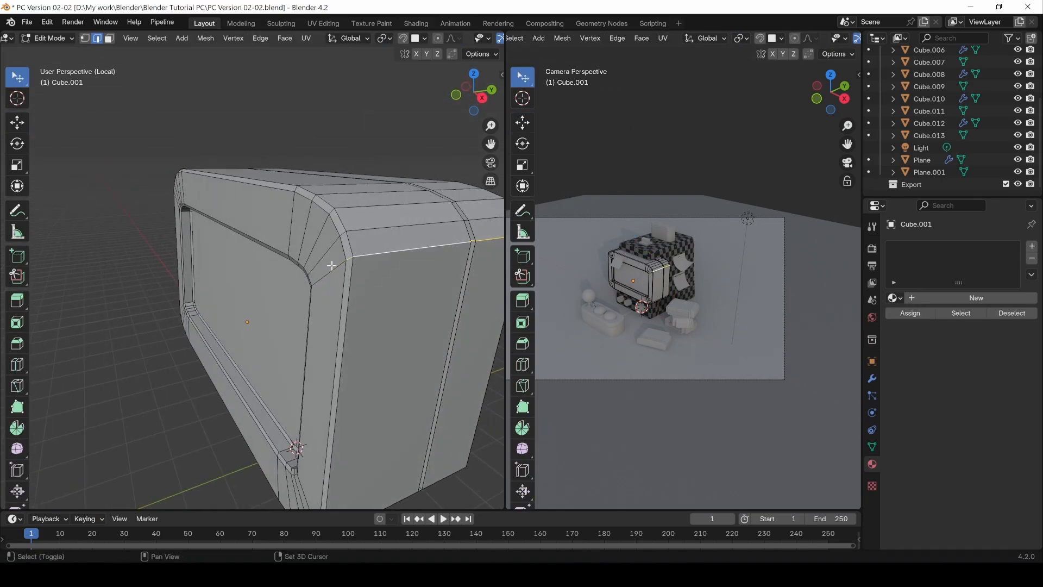
# Step: Select the edge loops around the monitor housing's front outline and along both sides of its thin groove
pyautogui.moveTo(422, 264); pyautogui.dragTo(287, 238, button='middle')
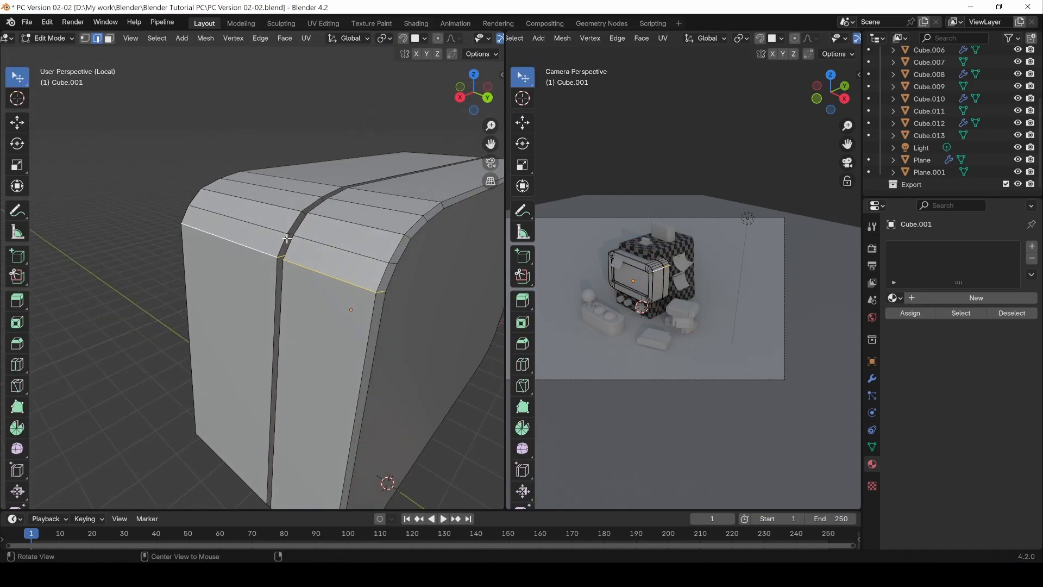
pyautogui.moveTo(320, 284); pyautogui.dragTo(464, 146, button='middle')
pyautogui.hotkey('ctrl', 'z')
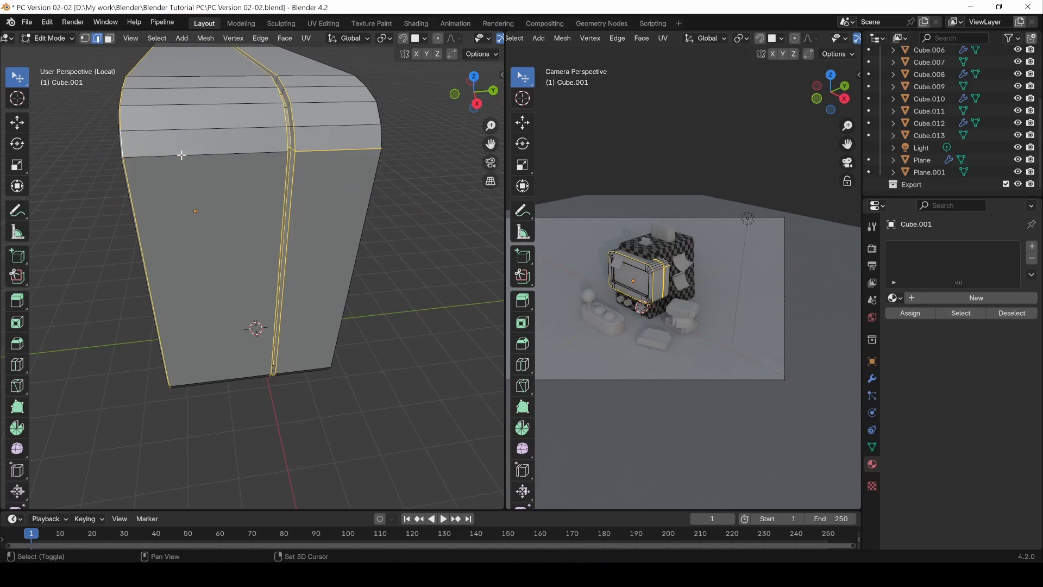
pyautogui.moveTo(181, 156); pyautogui.dragTo(356, 140, button='middle')
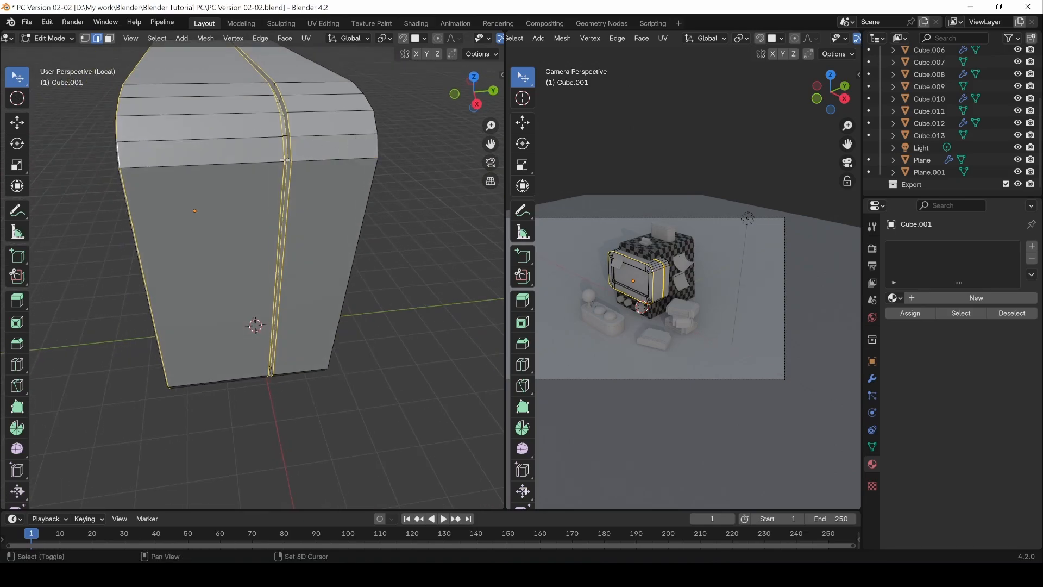
pyautogui.moveTo(285, 160); pyautogui.dragTo(248, 160, button='middle')
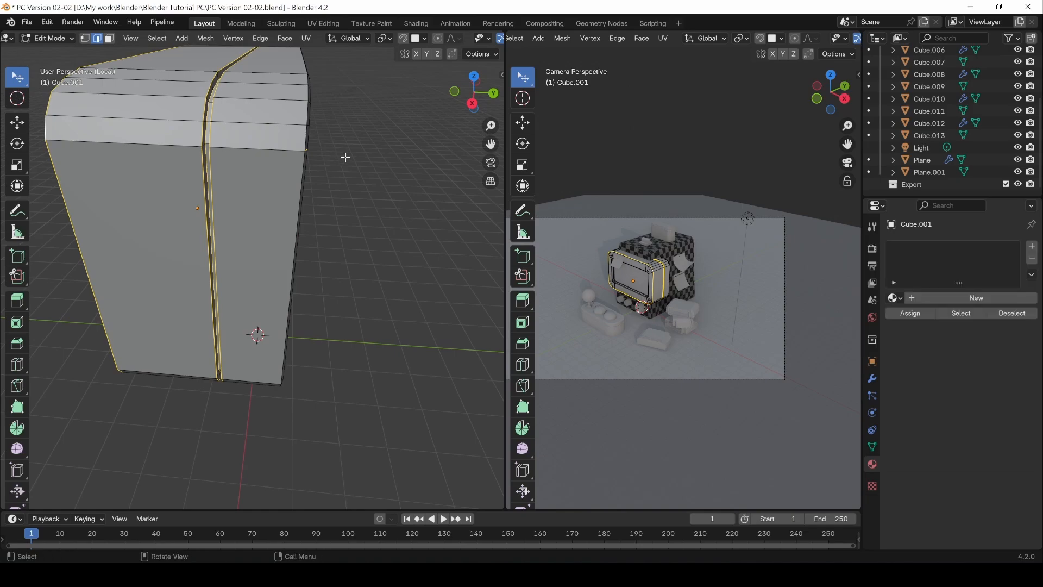
pyautogui.moveTo(345, 157); pyautogui.dragTo(274, 168, button='middle')
# Step: Try to add the short edges across the screen recess's upper corner to the selection
pyautogui.moveTo(184, 78); pyautogui.dragTo(303, 105, button='middle')
pyautogui.moveTo(331, 164); pyautogui.dragTo(363, 113, button='middle')
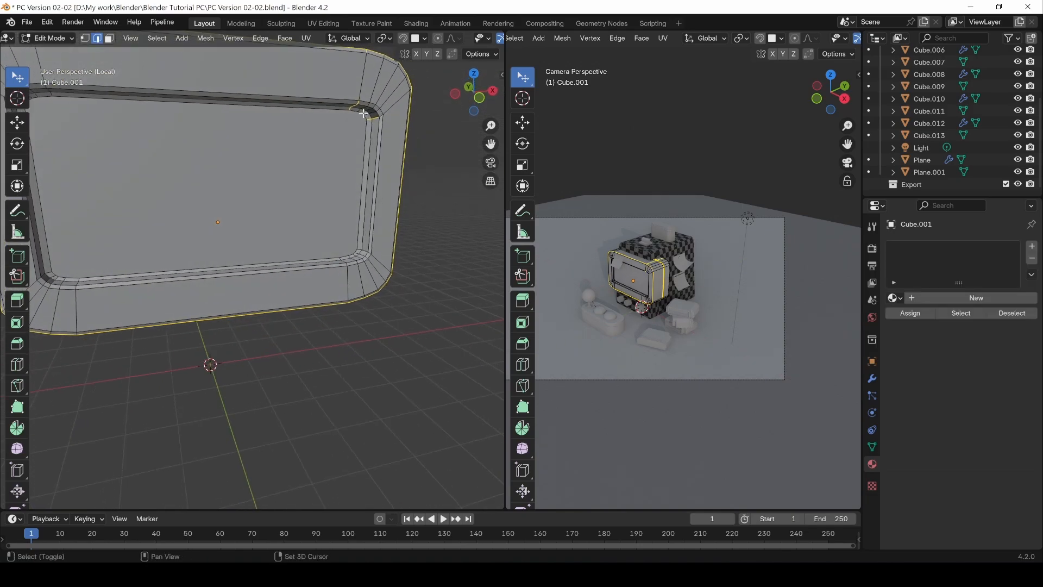
pyautogui.scroll(4, 337, 180)
pyautogui.press('c')
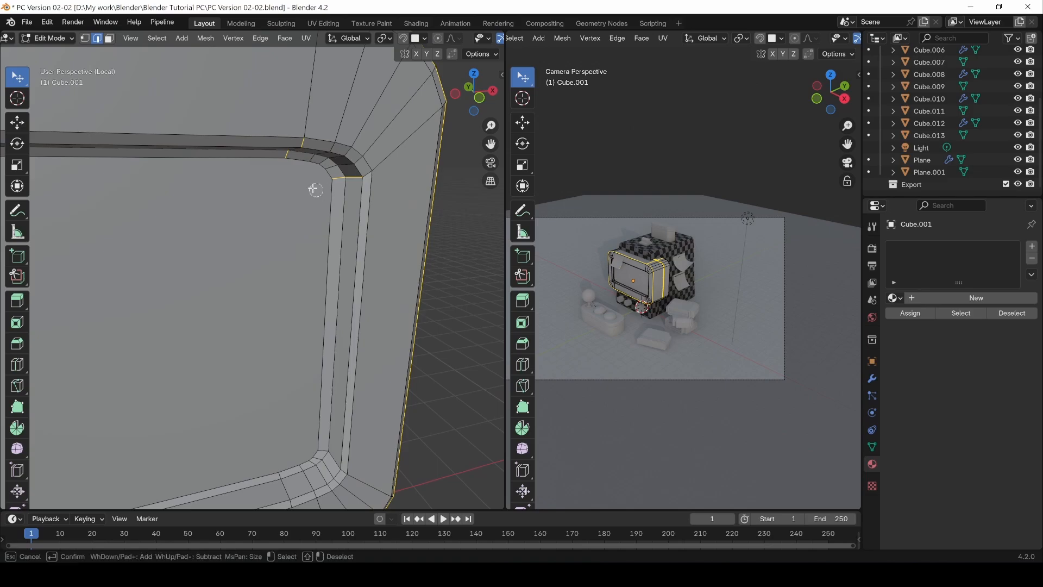
pyautogui.press('Escape')
pyautogui.scroll(2, 337, 191)
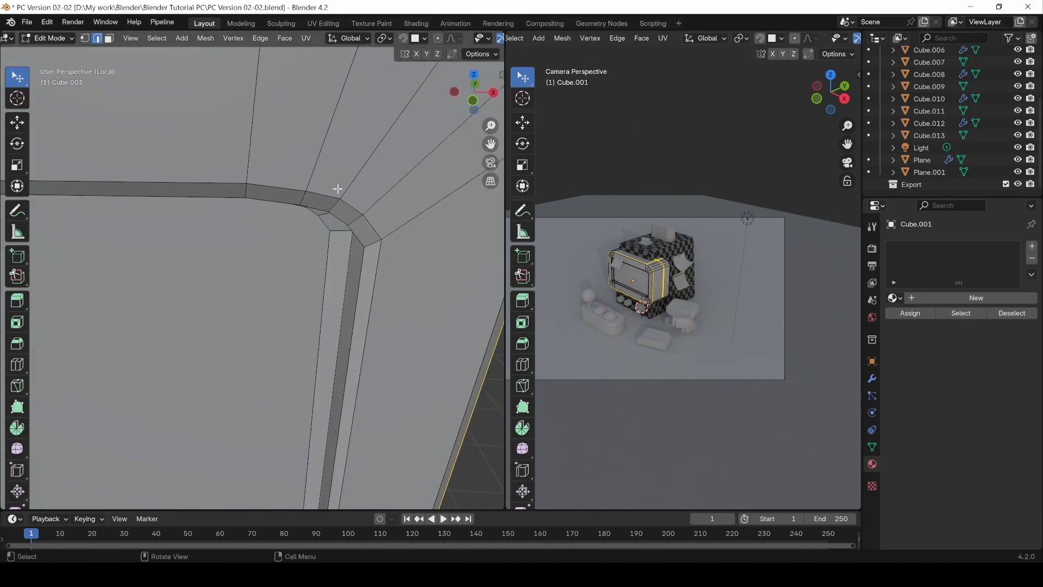
pyautogui.scroll(-6, 293, 191)
# Step: Add the edge loops around the screen recess to the selection, mark all selected edges as seams and clear the selection
pyautogui.moveTo(279, 190); pyautogui.dragTo(205, 368, button='middle')
pyautogui.press('c')
pyautogui.press('Escape')
pyautogui.press('Escape')
pyautogui.keyDown('alt'); pyautogui.keyDown('shift'); pyautogui.click(164, 309); pyautogui.keyUp('shift'); pyautogui.keyUp('alt')
pyautogui.moveTo(164, 309); pyautogui.dragTo(275, 242, button='middle')
pyautogui.keyDown('alt'); pyautogui.keyDown('shift'); pyautogui.click(181, 252); pyautogui.keyUp('shift'); pyautogui.keyUp('alt')
pyautogui.hotkey('ctrl', 'e')
pyautogui.click(272, 240)
pyautogui.moveTo(373, 291); pyautogui.dragTo(232, 293, button='middle')
pyautogui.hotkey('alt', 'a')
pyautogui.press('c')
pyautogui.press('Escape')
pyautogui.press('c')
pyautogui.click(223, 291)
pyautogui.press('Escape')
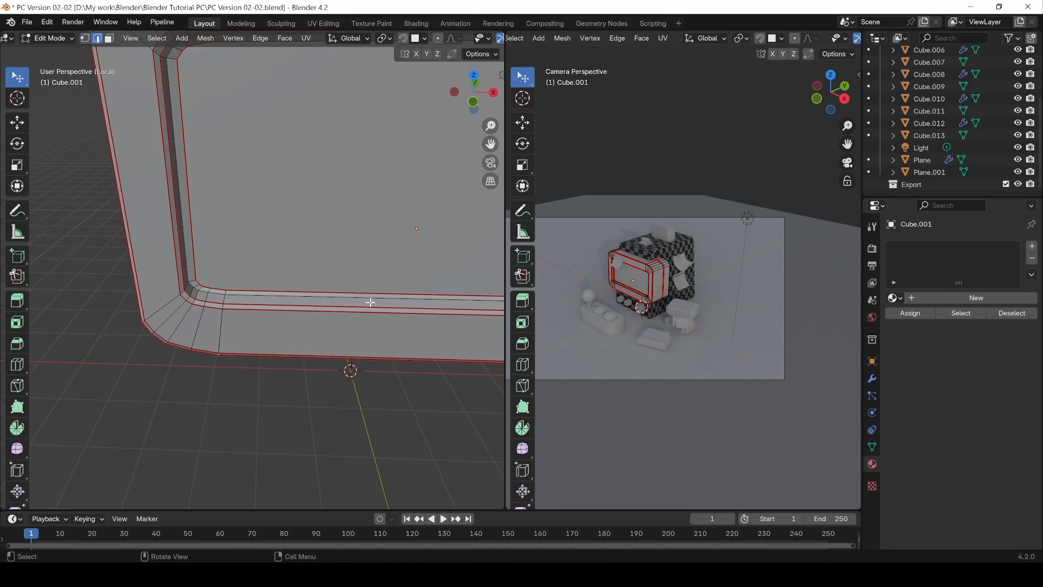
# Step: Select the edge across the front frame at each of its two lower corners and mark both as seams
pyautogui.keyDown('shift'); pyautogui.moveTo(445, 300); pyautogui.dragTo(337, 275, button='middle'); pyautogui.keyUp('shift')
pyautogui.press('c')
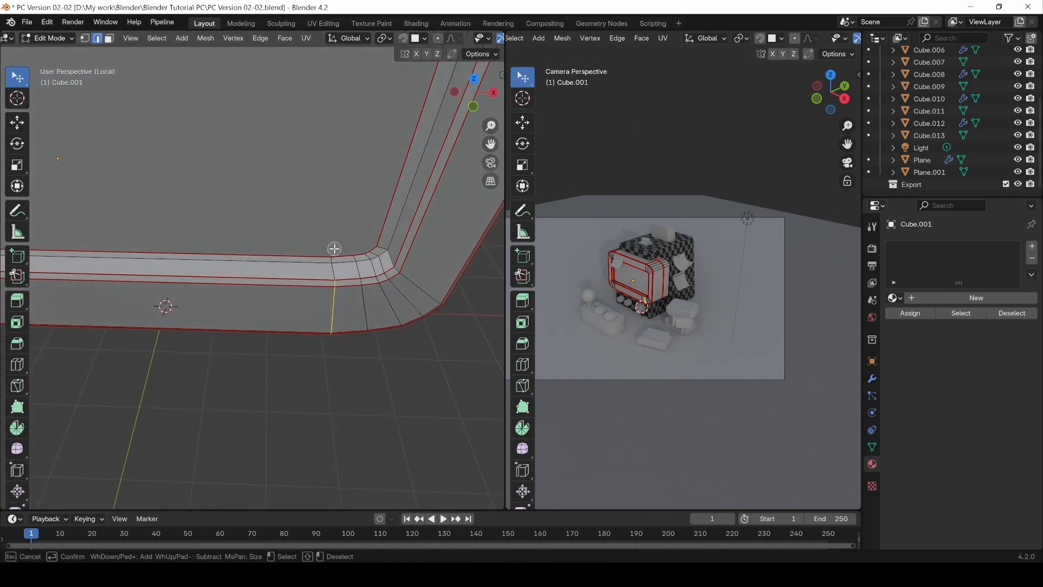
pyautogui.press('Escape')
pyautogui.keyDown('shift'); pyautogui.moveTo(255, 264); pyautogui.dragTo(250, 241, button='middle'); pyautogui.keyUp('shift')
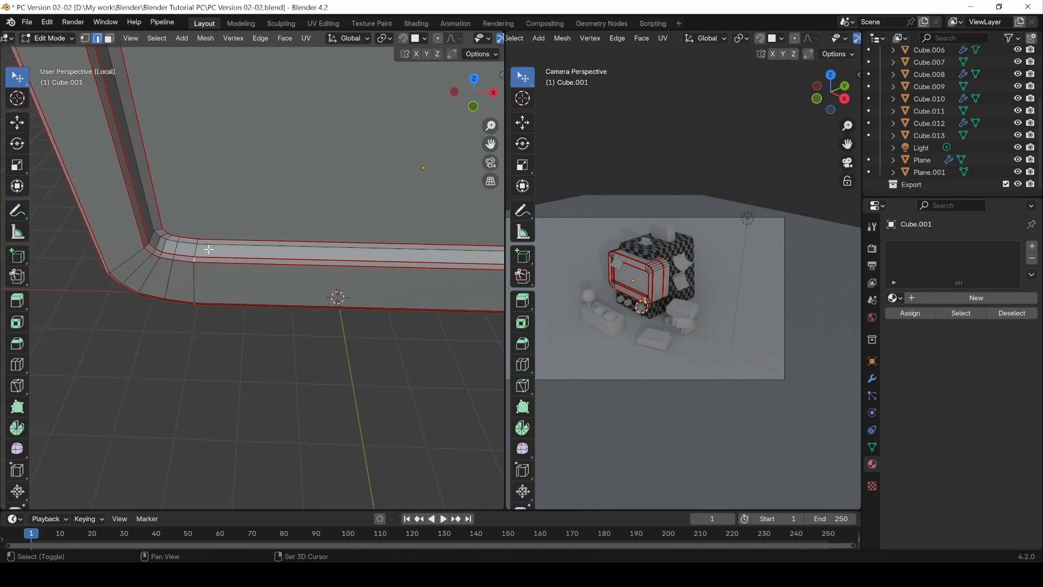
pyautogui.moveTo(227, 284); pyautogui.dragTo(113, 264, button='middle')
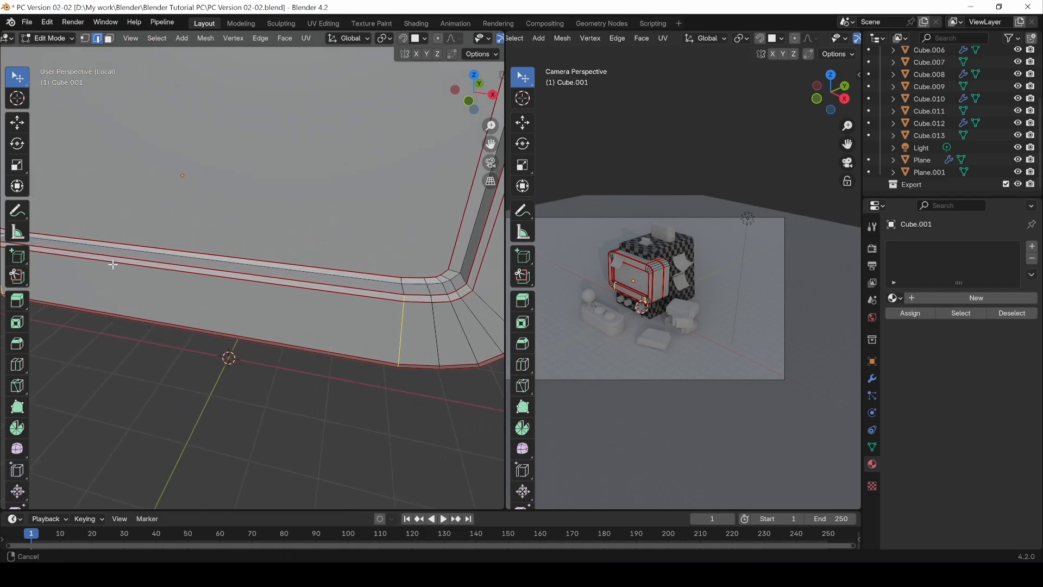
pyautogui.moveTo(373, 254); pyautogui.dragTo(416, 144, button='middle')
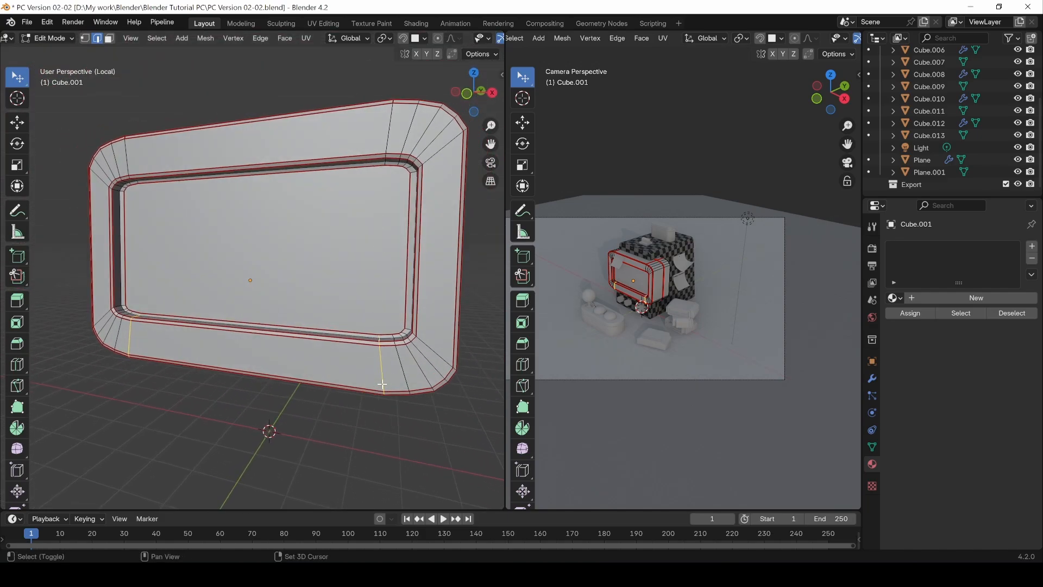
pyautogui.moveTo(388, 138); pyautogui.dragTo(326, 291, button='middle')
pyautogui.click(290, 282)
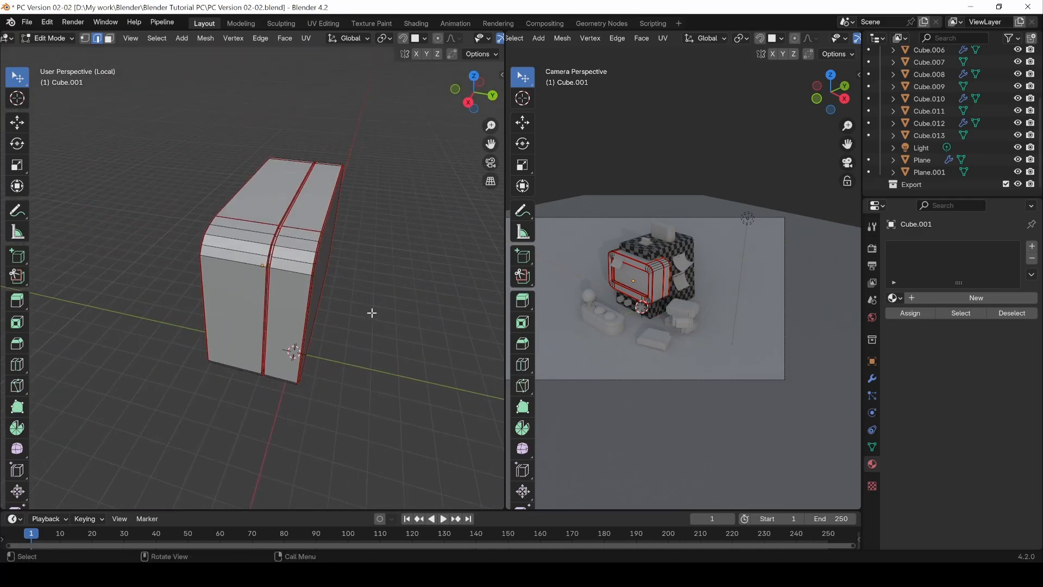
# Step: Unwrap the entire monitor housing mesh and clear the selection
pyautogui.press('a')
pyautogui.press('u')
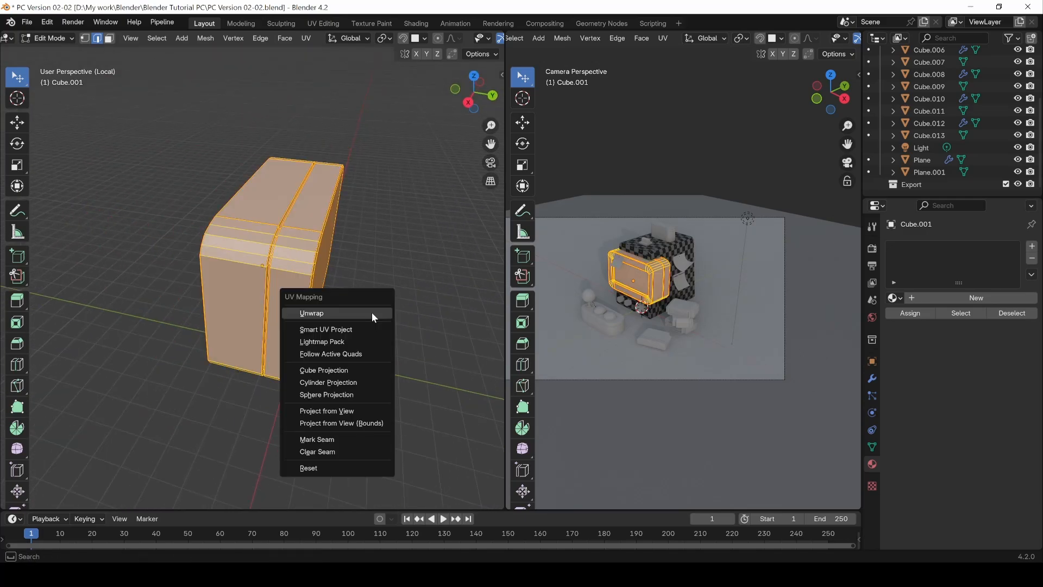
pyautogui.click(372, 311)
pyautogui.hotkey('alt', 'a')
# Step: Select the short edges across the screen recess's upper inner wall near both corners and mark them as seams
pyautogui.moveTo(193, 205); pyautogui.dragTo(267, 274, button='middle')
pyautogui.scroll(6, 312, 286)
pyautogui.scroll(-2, 265, 293)
pyautogui.moveTo(261, 389); pyautogui.dragTo(234, 280, button='middle')
pyautogui.scroll(3, 252, 331)
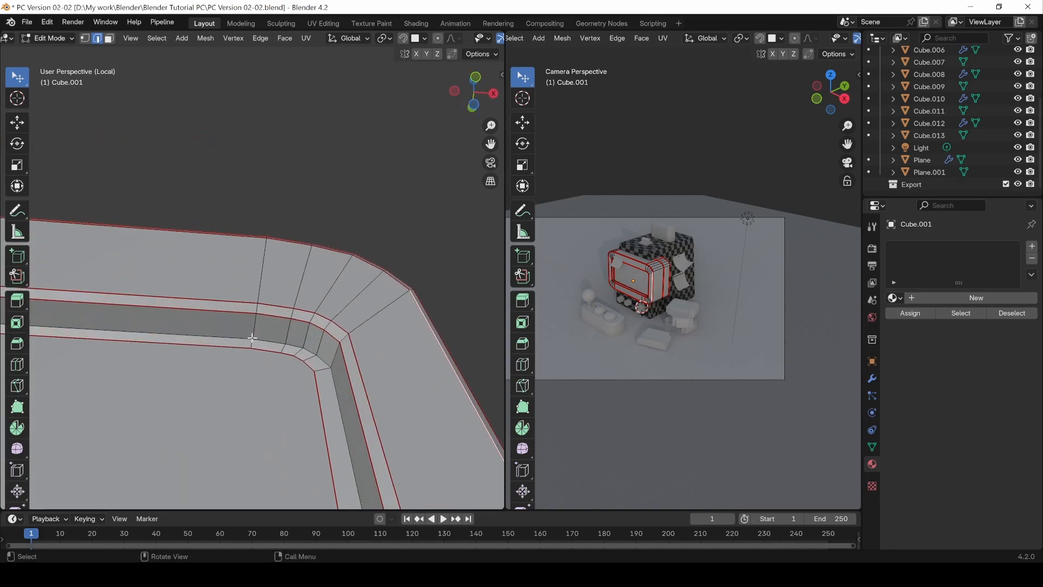
pyautogui.keyDown('shift'); pyautogui.moveTo(236, 321); pyautogui.dragTo(484, 337, button='middle'); pyautogui.keyUp('shift')
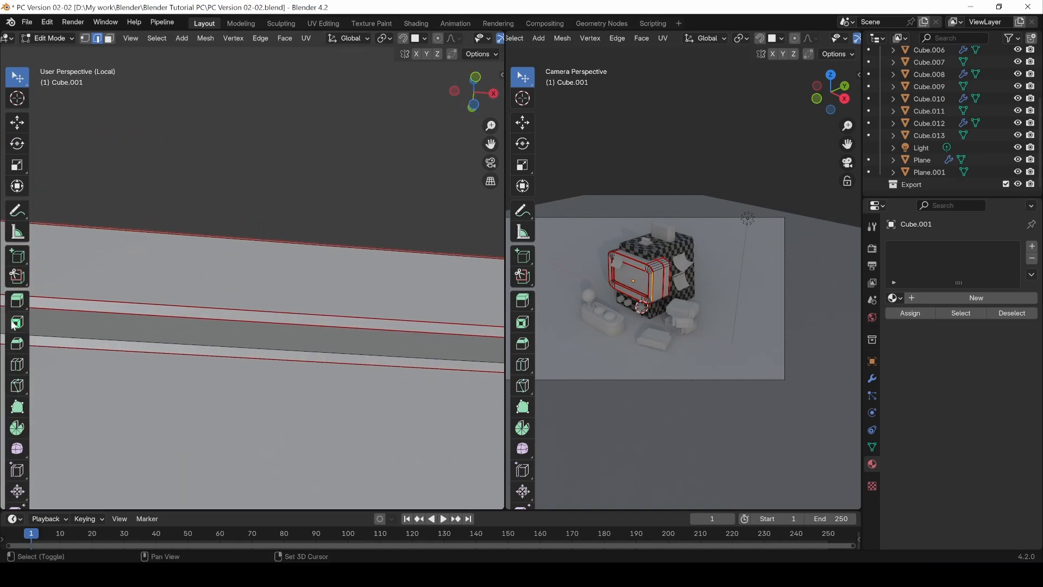
pyautogui.keyDown('shift'); pyautogui.moveTo(142, 328); pyautogui.dragTo(494, 338, button='middle'); pyautogui.keyUp('shift')
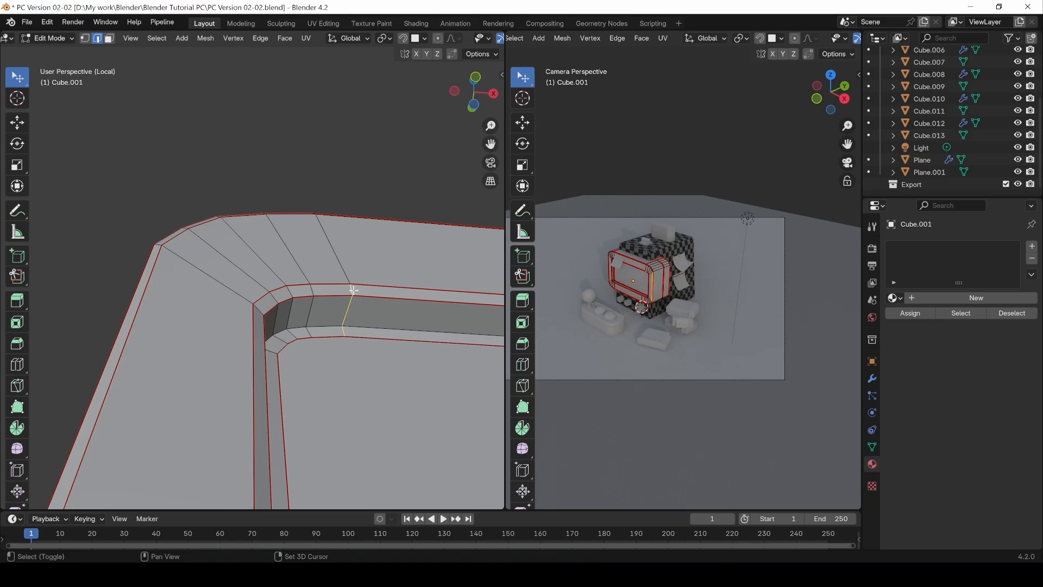
pyautogui.scroll(-3, 353, 290)
pyautogui.moveTo(352, 294); pyautogui.dragTo(58, 391, button='middle')
pyautogui.scroll(-3, 336, 342)
pyautogui.rightClick(57, 392)
pyautogui.click(44, 392)
pyautogui.scroll(-4, 298, 352)
pyautogui.moveTo(298, 351); pyautogui.dragTo(283, 340, button='middle')
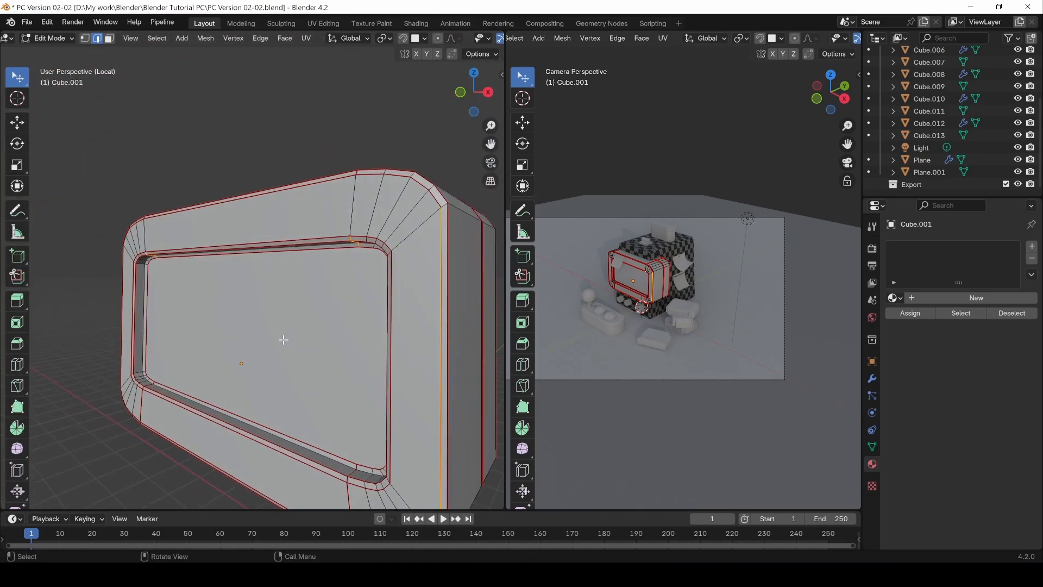
# Step: Unwrap the whole monitor housing again with the added recess seams, then deselect everything
pyautogui.press('a')
pyautogui.press('u')
pyautogui.click(282, 337)
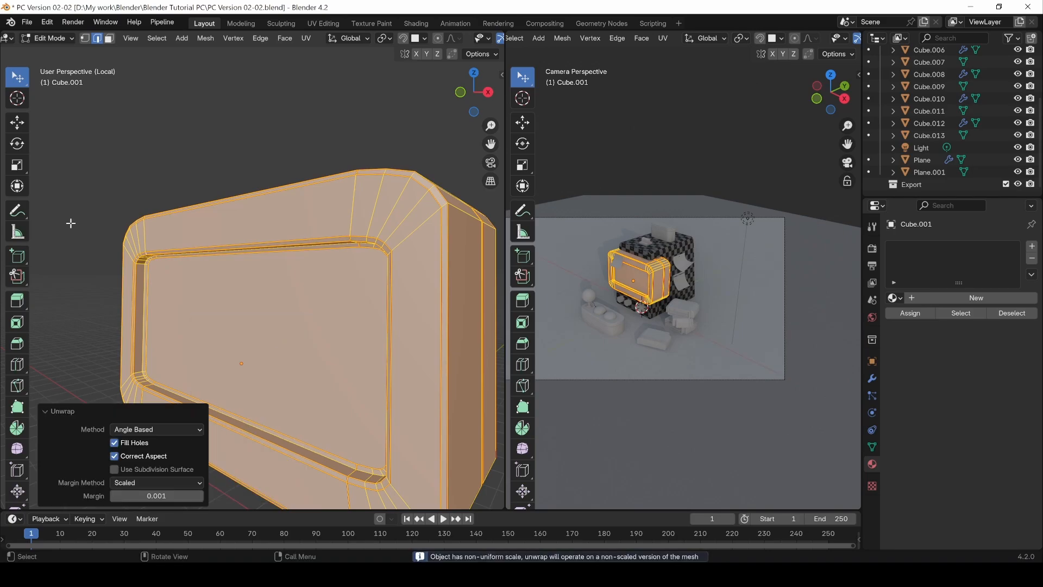
pyautogui.hotkey('alt', 'a')
# Step: Change the modelling viewport to the Shader Editor, return to Object Mode and create a new material for the monitor housing
pyautogui.click(12, 38)
pyautogui.click(98, 137)
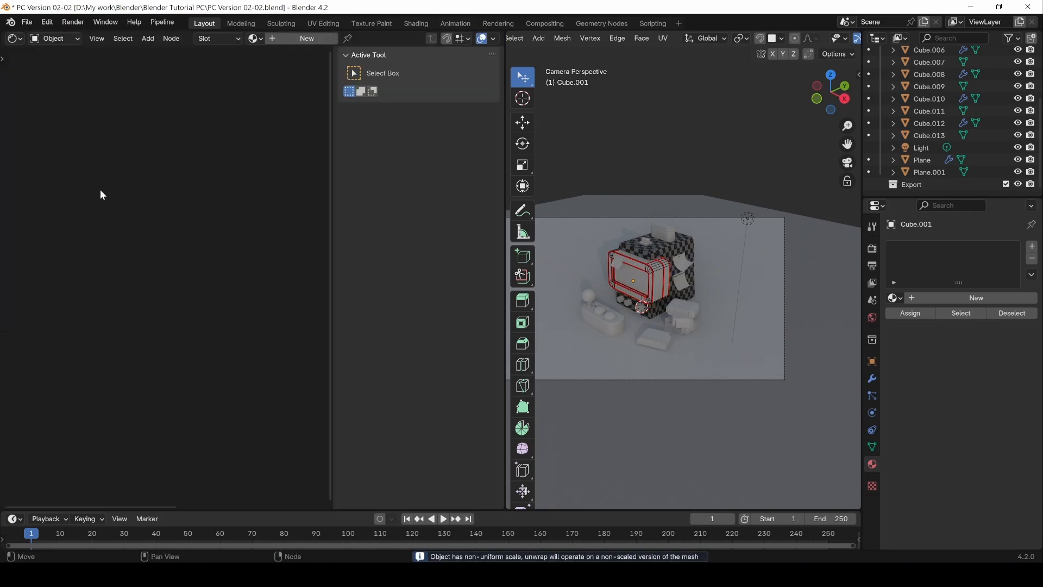
pyautogui.press('Tab')
pyautogui.click(918, 298)
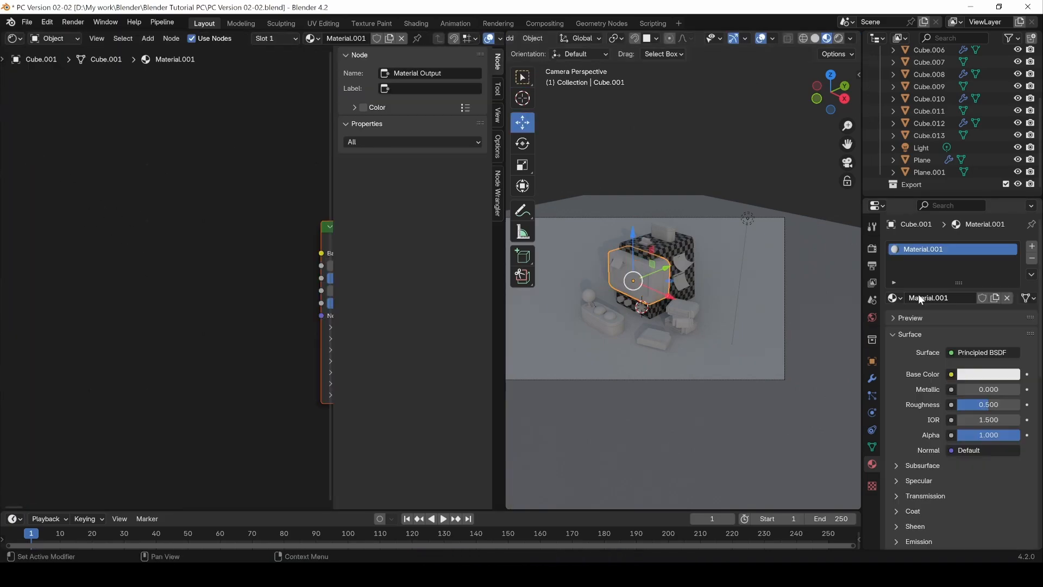
# Step: Add an Image Texture node and connect its Color output to the Principled BSDF's Base Color
pyautogui.hotkey('shift', 'a')
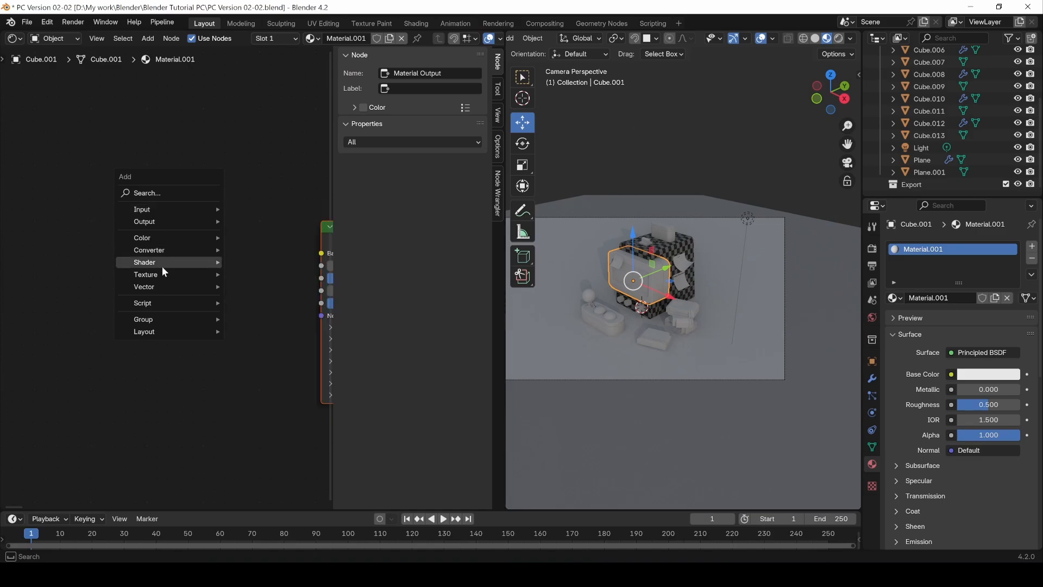
pyautogui.moveTo(152, 239)
pyautogui.moveTo(154, 278)
pyautogui.click(259, 369)
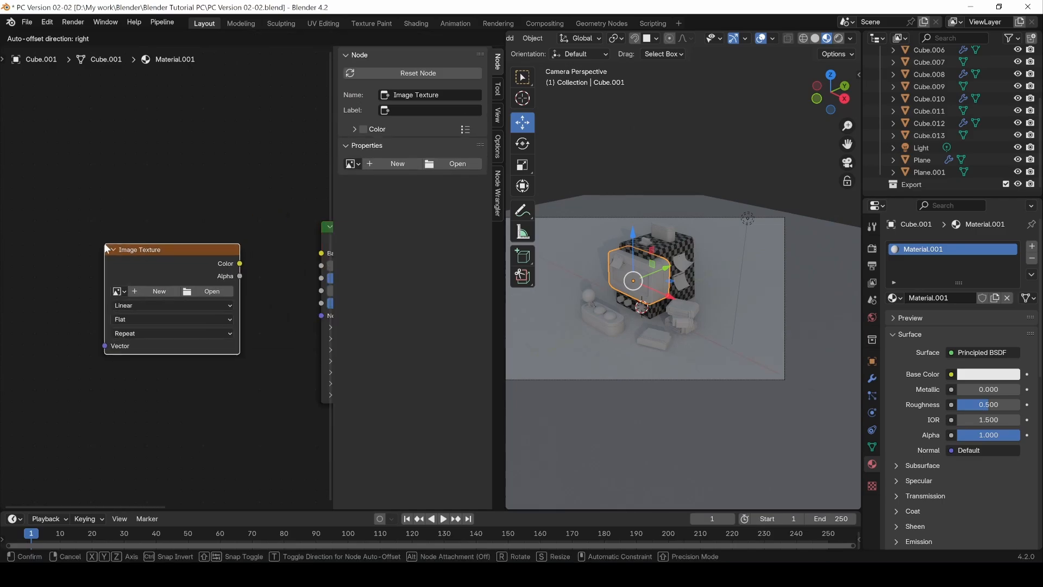
pyautogui.click(103, 243)
pyautogui.moveTo(239, 261)
pyautogui.mouseDown()
pyautogui.moveTo(275, 256)
pyautogui.moveTo(244, 253)
pyautogui.mouseUp()
# Step: Assign the existing Checker image to the texture node and change the editor back to the 3D Viewport
pyautogui.click(43, 291)
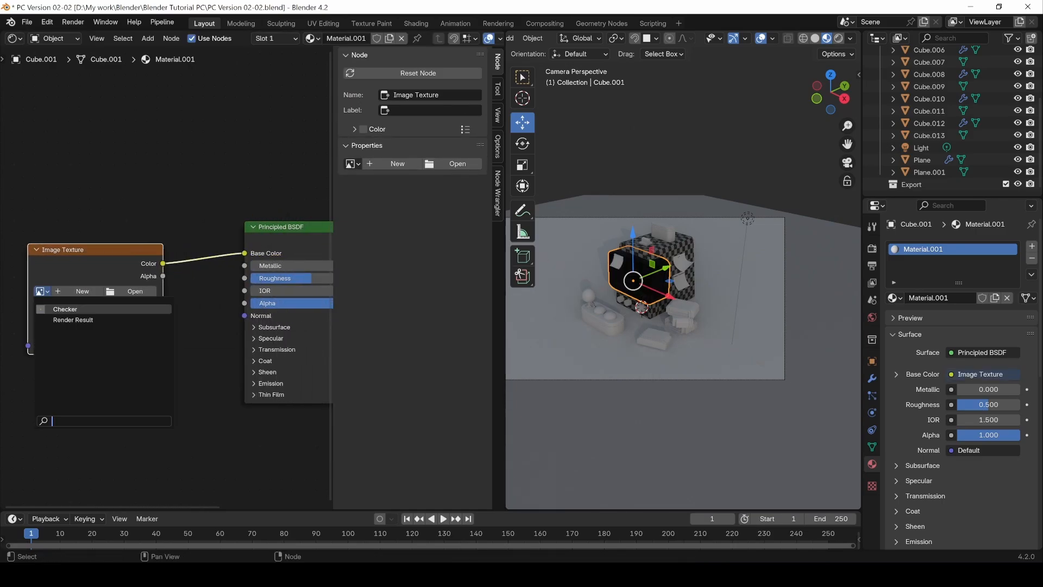
pyautogui.click(65, 320)
pyautogui.click(15, 39)
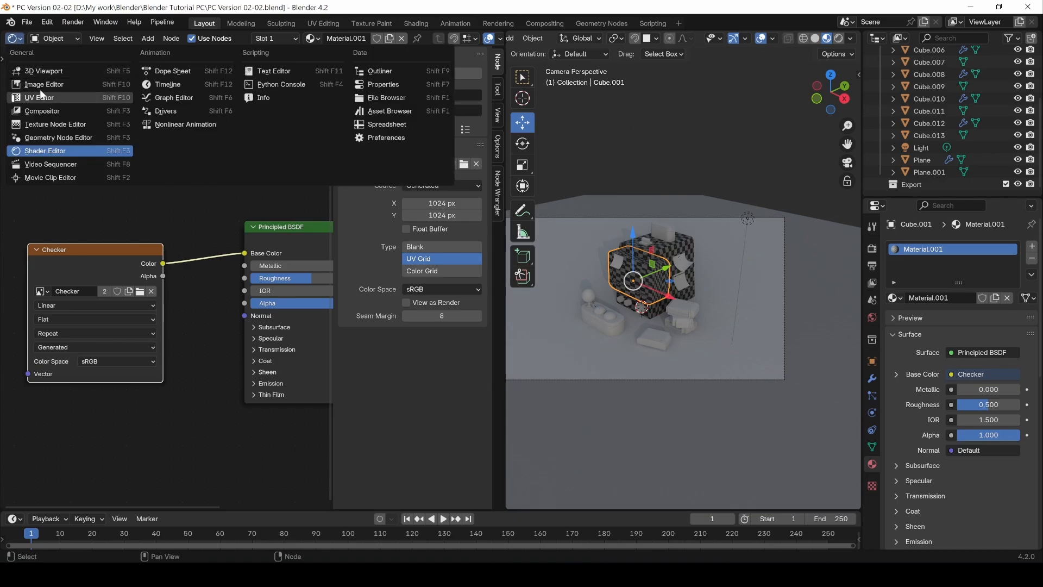
pyautogui.click(40, 72)
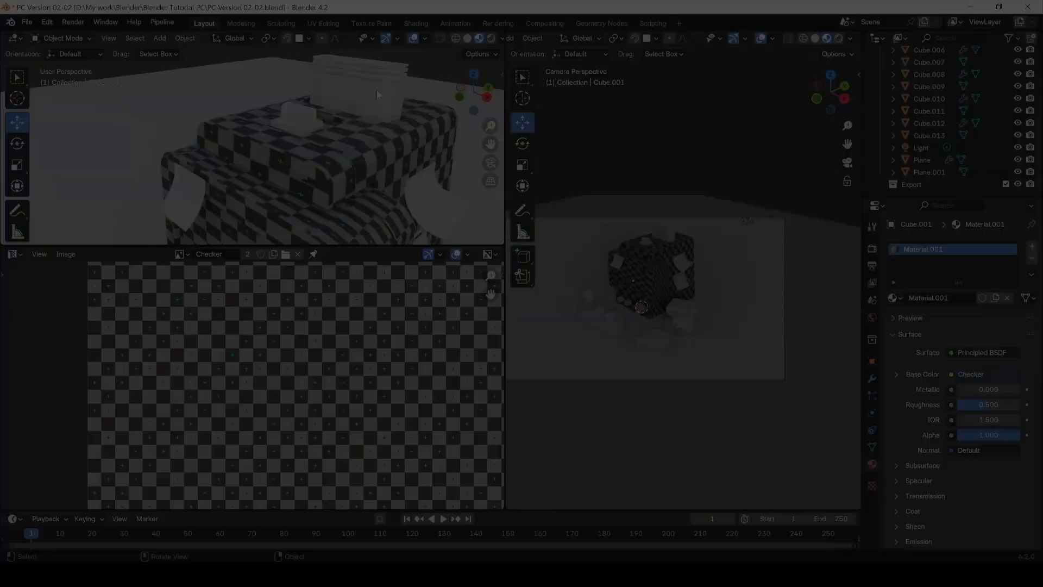
# Step: Open the ridged box on top of the computer in Edit Mode and select the edge loops around its top slab
pyautogui.press('Tab')
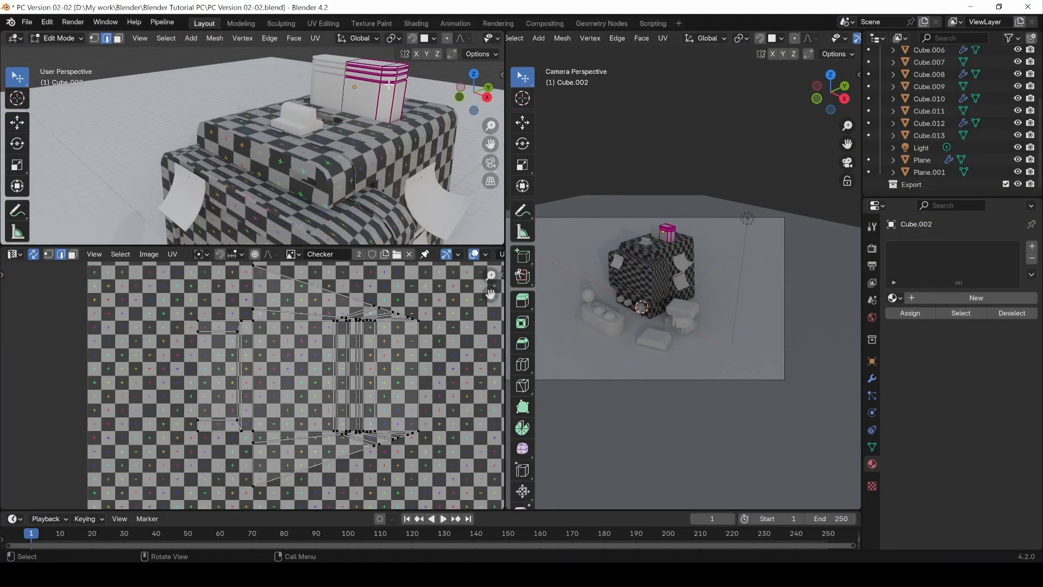
pyautogui.moveTo(376, 90); pyautogui.dragTo(263, 135, button='middle')
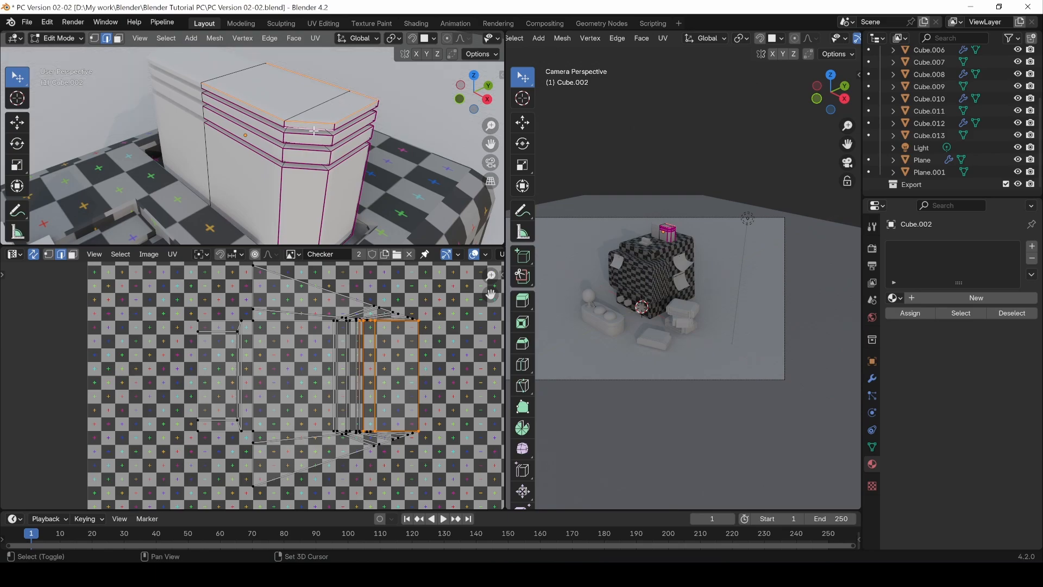
pyautogui.moveTo(333, 127); pyautogui.dragTo(308, 102, button='middle')
# Step: Isolate the ridged box in local view and reopen it in Edit Mode at its stacked slabs
pyautogui.press('Tab')
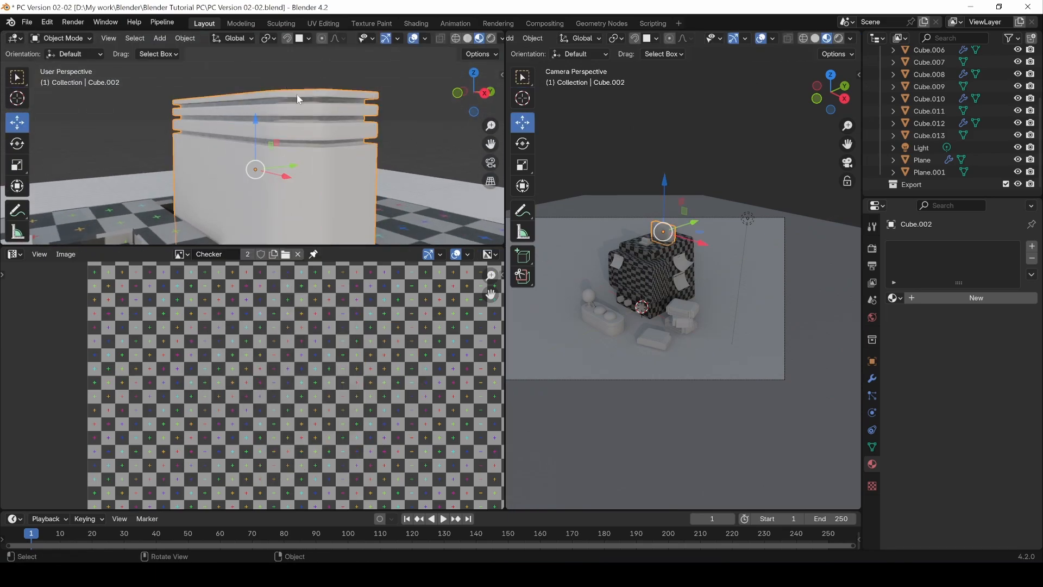
pyautogui.press('KP_Divide')
pyautogui.press('Tab')
pyautogui.scroll(3, 289, 81)
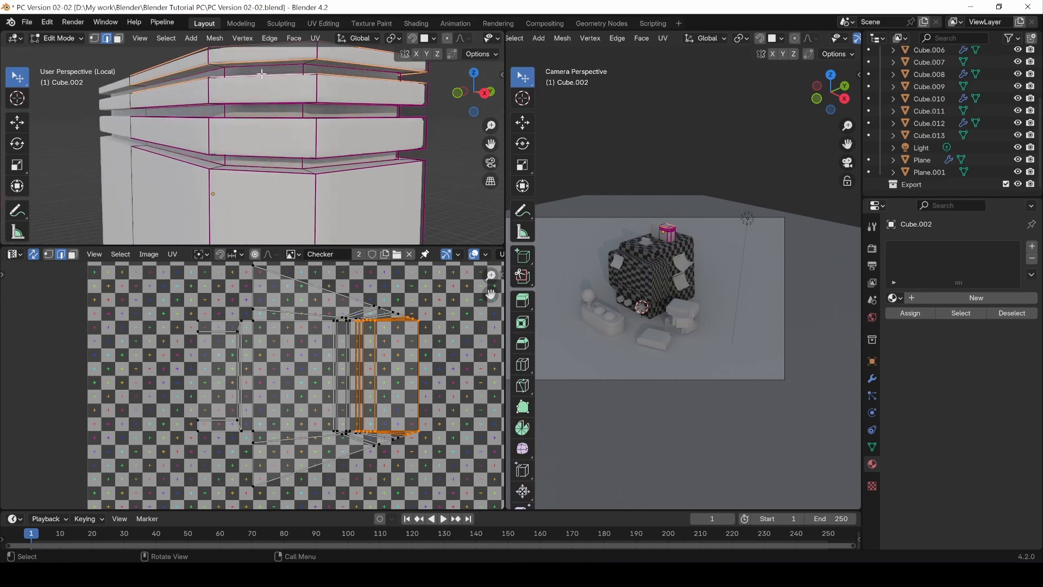
pyautogui.moveTo(266, 71)
pyautogui.mouseDown(button='middle')
pyautogui.moveTo(259, 102)
pyautogui.moveTo(247, 63)
pyautogui.mouseUp(button='middle')
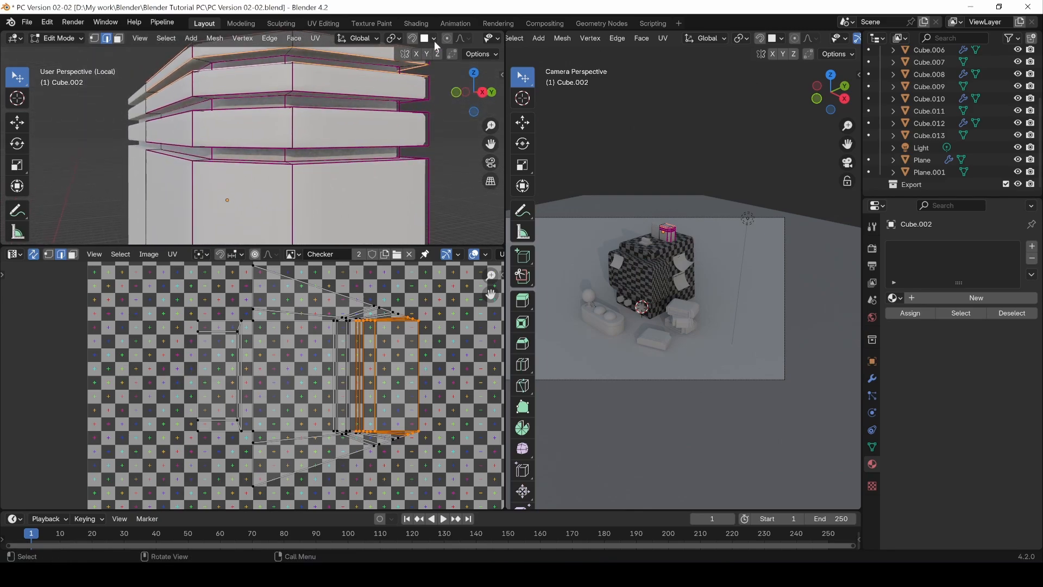
# Step: Switch the viewport to solid shading and merge the UV editor area into it, restoring the two side-by-side 3D views
pyautogui.scroll(-6, 421, 40)
pyautogui.click(458, 39)
pyautogui.keyDown('shift'); pyautogui.moveTo(430, 132); pyautogui.dragTo(444, 254, button='middle'); pyautogui.keyUp('shift')
pyautogui.moveTo(503, 245); pyautogui.dragTo(791, 226)
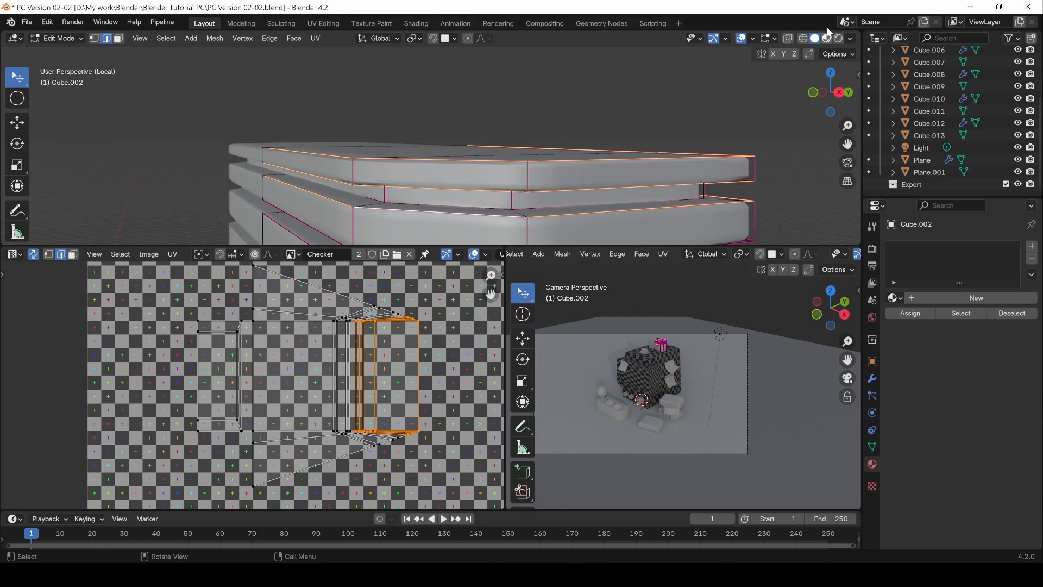
pyautogui.moveTo(860, 33); pyautogui.dragTo(505, 179)
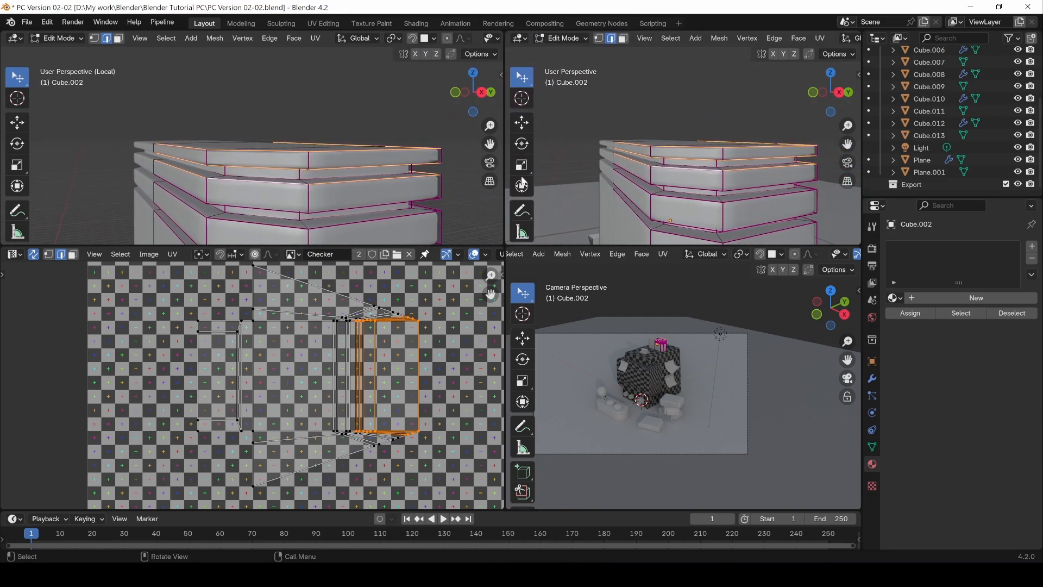
pyautogui.moveTo(505, 251)
pyautogui.mouseDown()
pyautogui.moveTo(498, 216)
pyautogui.moveTo(493, 267)
pyautogui.mouseUp()
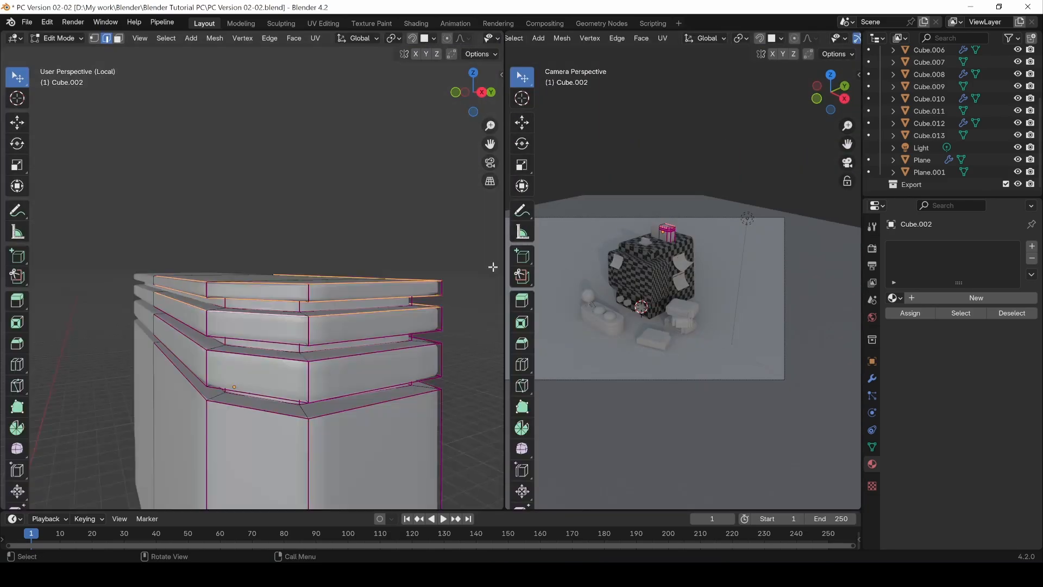
# Step: Add the edge loops around the rims of the lower slabs and the main block's upper rim to the selection
pyautogui.moveTo(399, 337); pyautogui.dragTo(348, 326, button='middle')
pyautogui.keyDown('shift'); pyautogui.moveTo(305, 299); pyautogui.dragTo(249, 235, button='middle'); pyautogui.keyUp('shift')
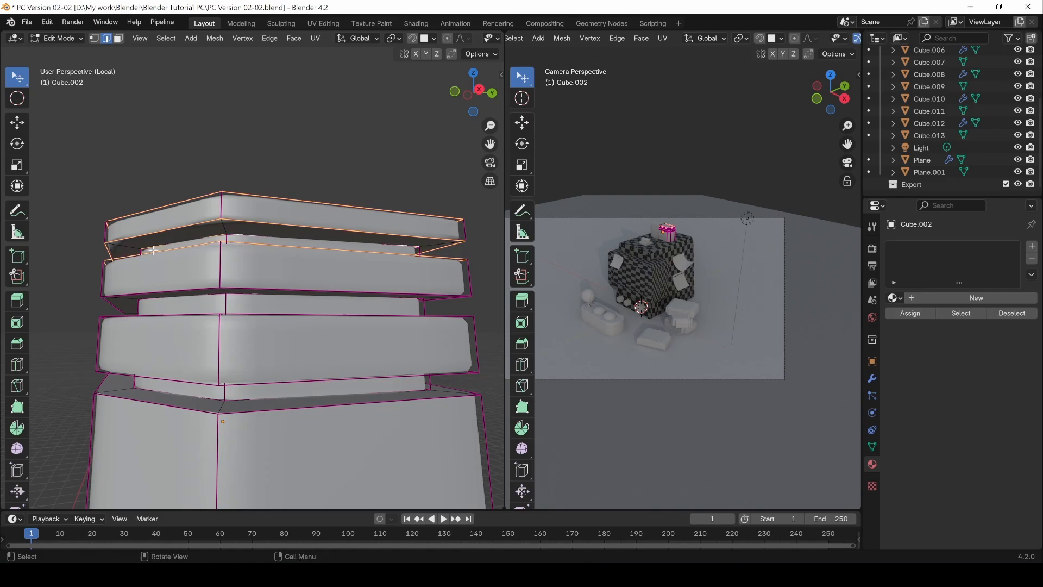
pyautogui.moveTo(153, 250); pyautogui.dragTo(294, 266, button='middle')
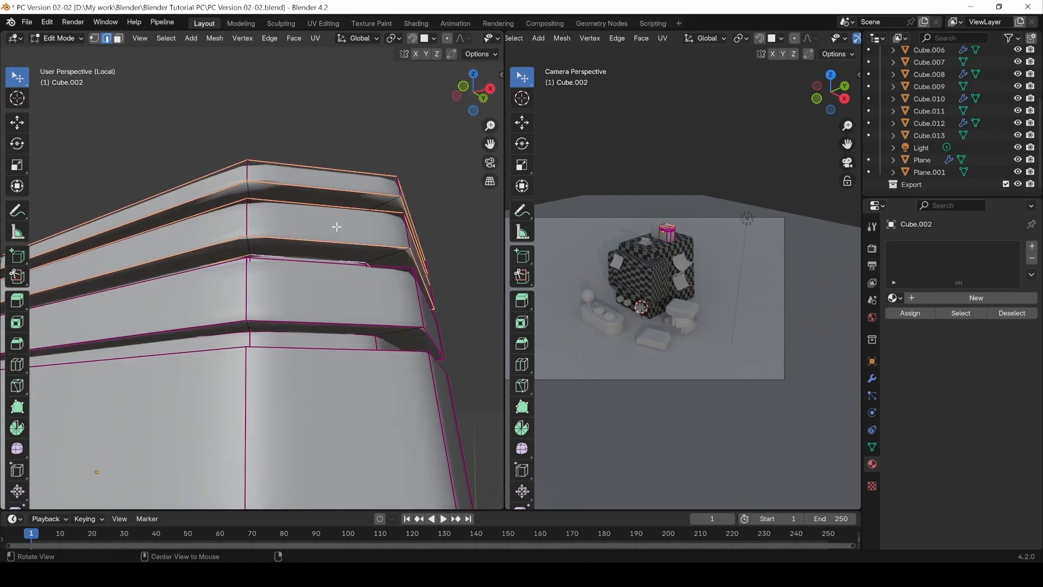
pyautogui.keyDown('alt'); pyautogui.moveTo(336, 227); pyautogui.dragTo(294, 261); pyautogui.keyUp('alt')
pyautogui.keyDown('alt'); pyautogui.moveTo(289, 310); pyautogui.dragTo(282, 328); pyautogui.keyUp('alt')
pyautogui.keyDown('shift'); pyautogui.click(273, 346); pyautogui.keyUp('shift')
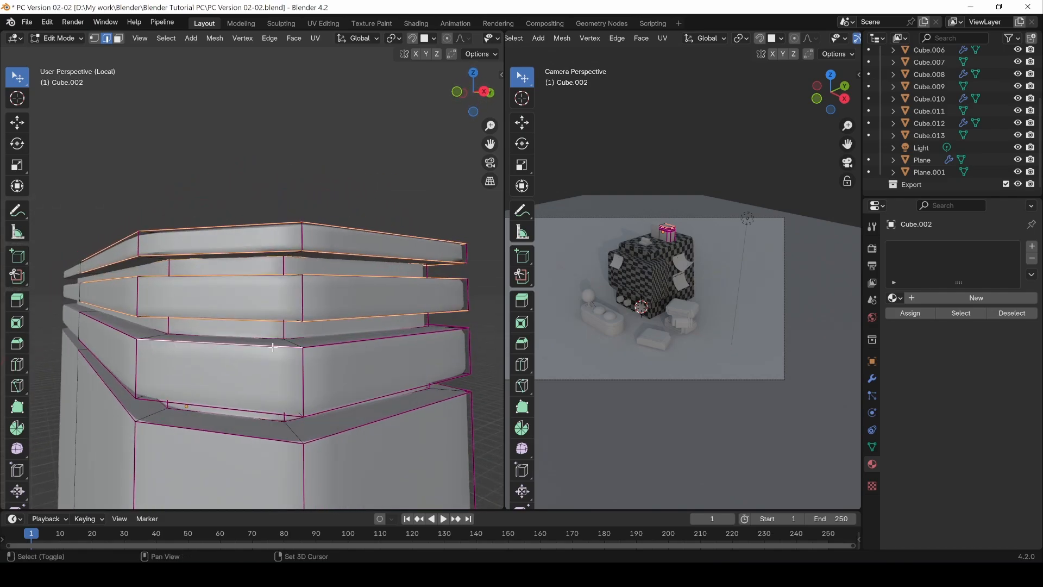
pyautogui.keyDown('alt'); pyautogui.moveTo(297, 365); pyautogui.dragTo(245, 429); pyautogui.keyUp('alt')
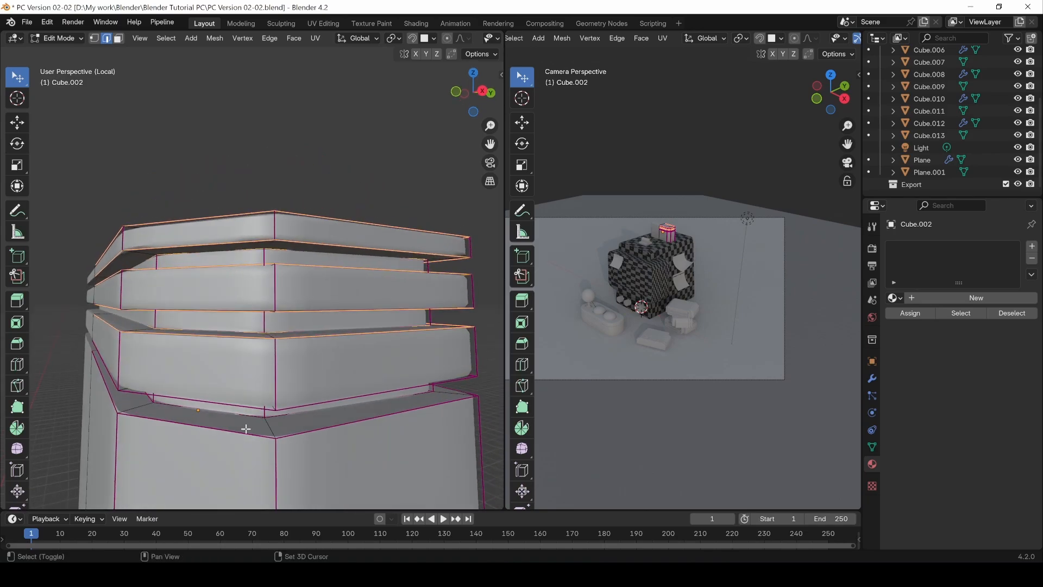
pyautogui.keyDown('alt'); pyautogui.moveTo(286, 397); pyautogui.dragTo(267, 478); pyautogui.keyUp('alt')
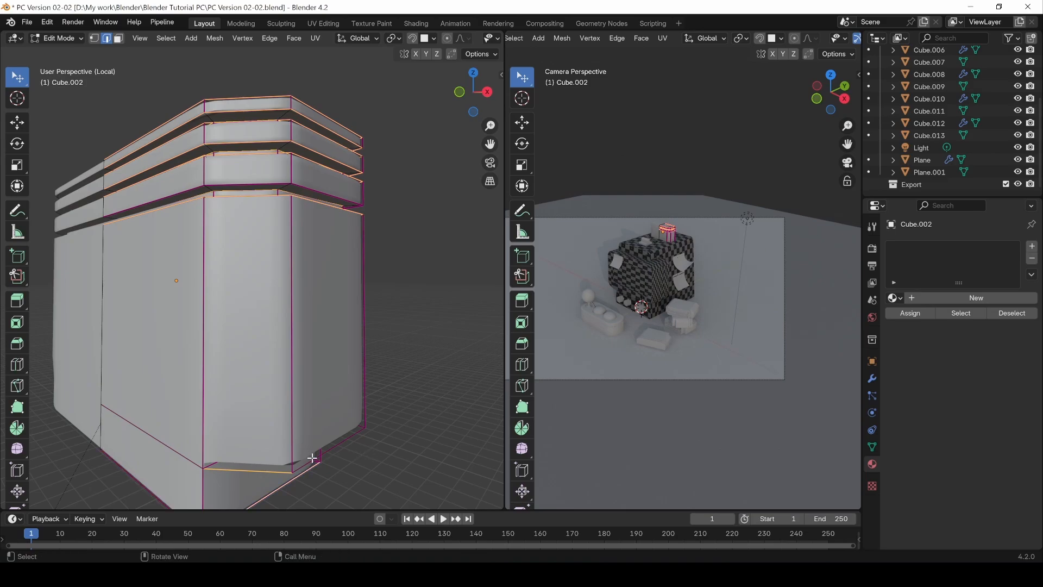
# Step: Add the edges around the ridged box's lower step and the opening of its bottom recess to the selection
pyautogui.keyDown('alt'); pyautogui.moveTo(178, 449); pyautogui.dragTo(219, 470); pyautogui.keyUp('alt')
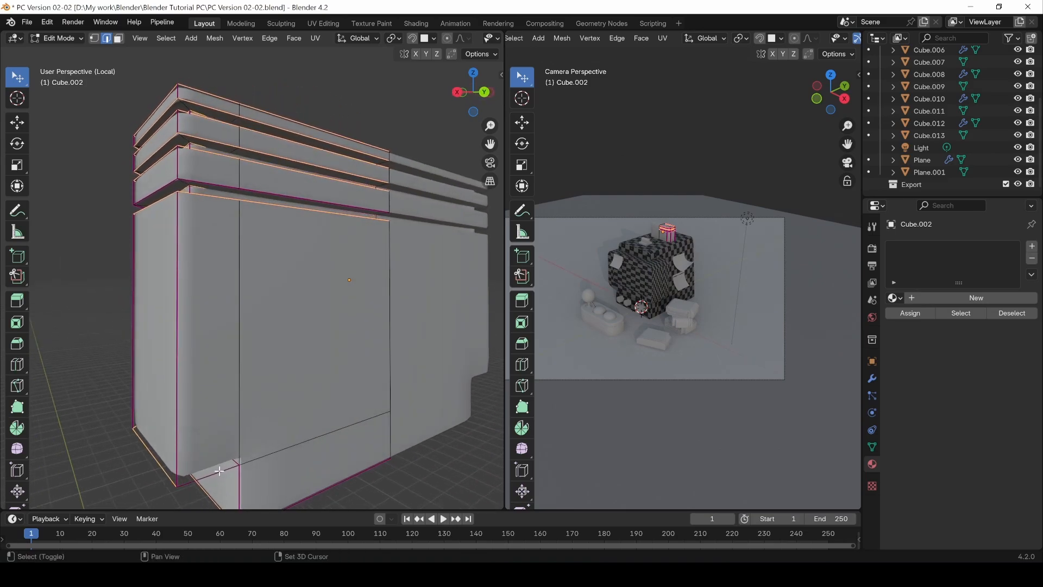
pyautogui.keyDown('alt'); pyautogui.moveTo(307, 438); pyautogui.dragTo(415, 307); pyautogui.keyUp('alt')
pyautogui.keyDown('shift'); pyautogui.click(202, 256); pyautogui.keyUp('shift')
pyautogui.keyDown('shift'); pyautogui.click(185, 286); pyautogui.keyUp('shift')
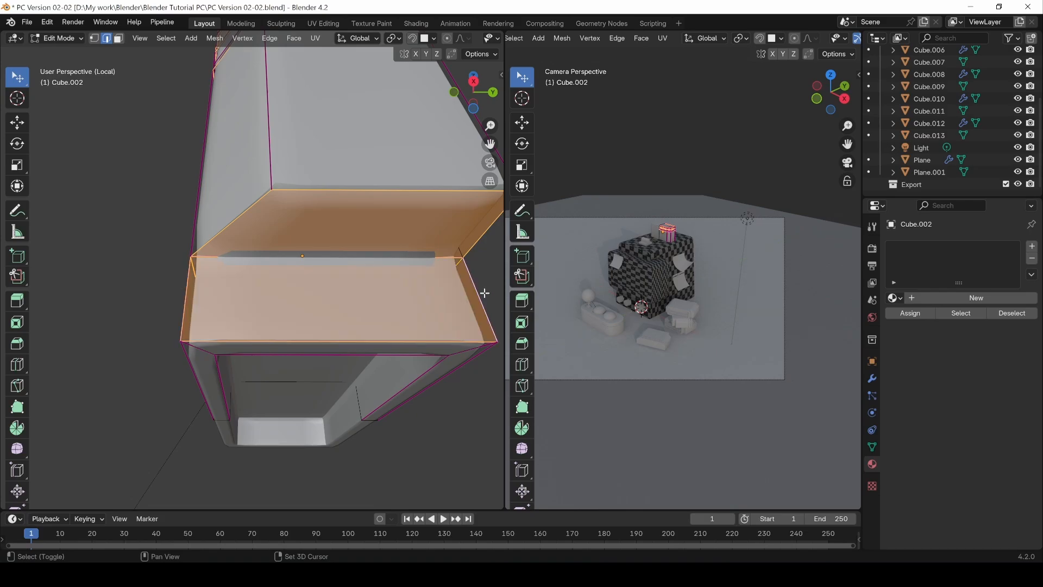
pyautogui.keyDown('alt'); pyautogui.moveTo(185, 286); pyautogui.dragTo(285, 307); pyautogui.keyUp('alt')
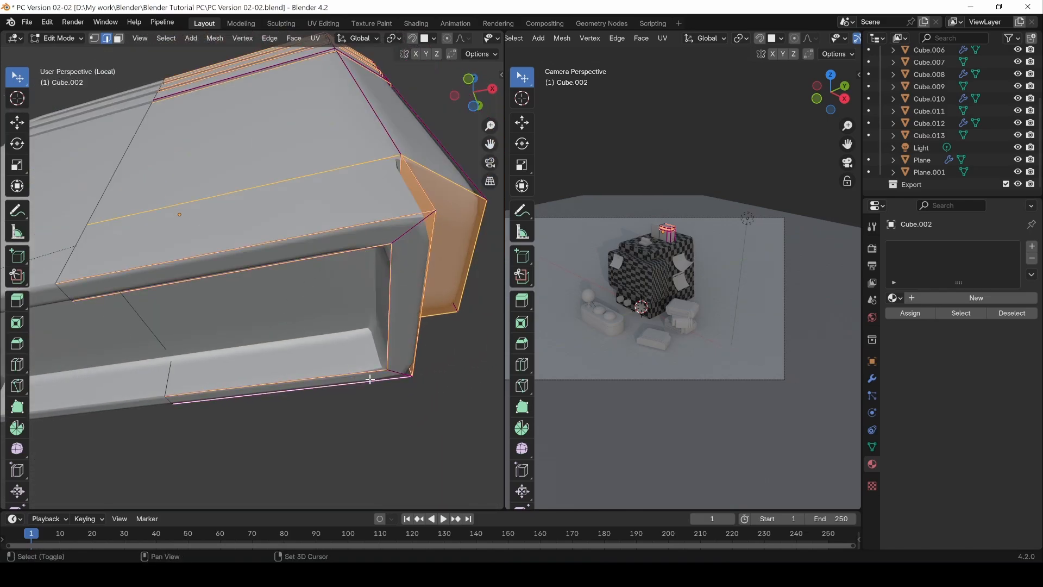
pyautogui.moveTo(370, 378); pyautogui.dragTo(397, 357, button='middle')
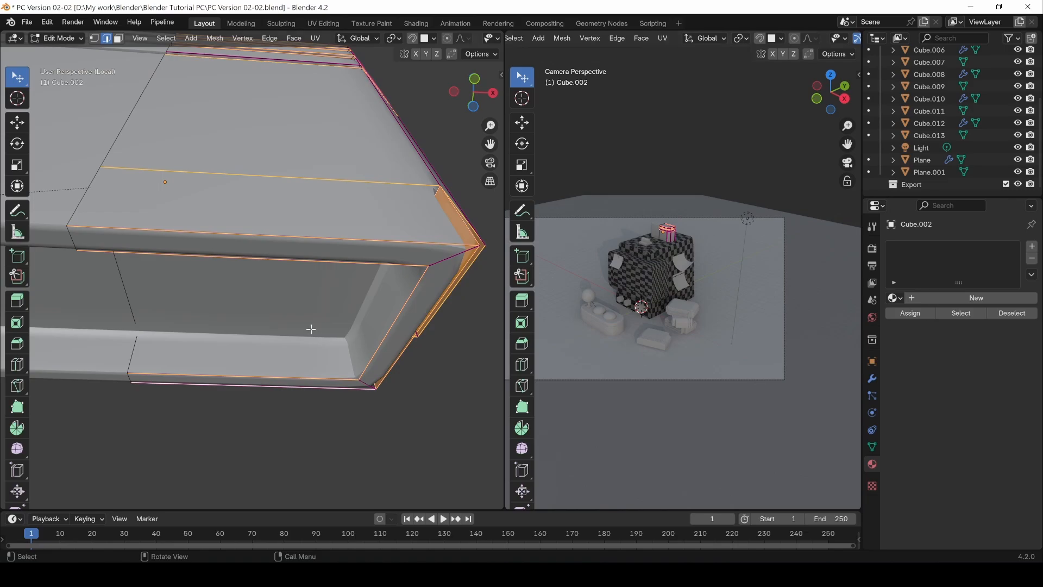
# Step: Turn off the Subdivision modifier's viewport display for the ridged box and return to Edit Mode
pyautogui.press('Tab')
pyautogui.click(872, 383)
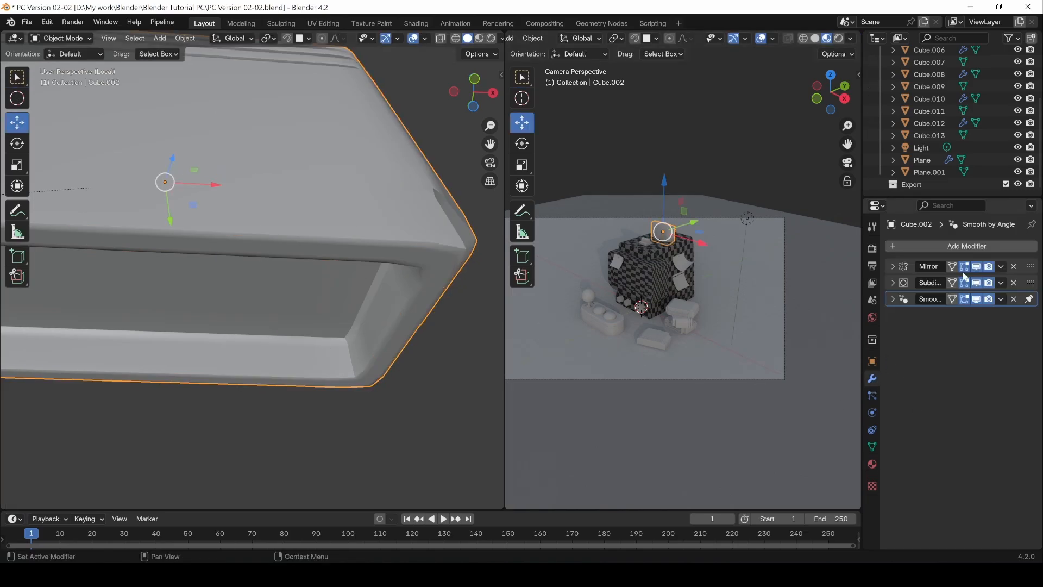
pyautogui.click(976, 282)
pyautogui.press('Tab')
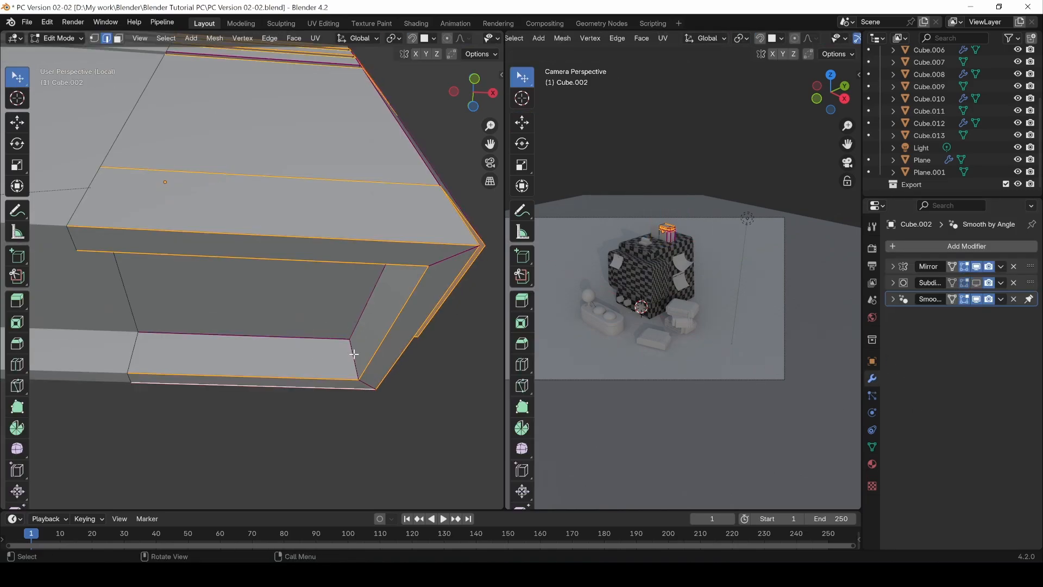
# Step: Mark the selected loops and the inner edges of the bottom recess as seams
pyautogui.moveTo(358, 308); pyautogui.dragTo(471, 293, button='middle')
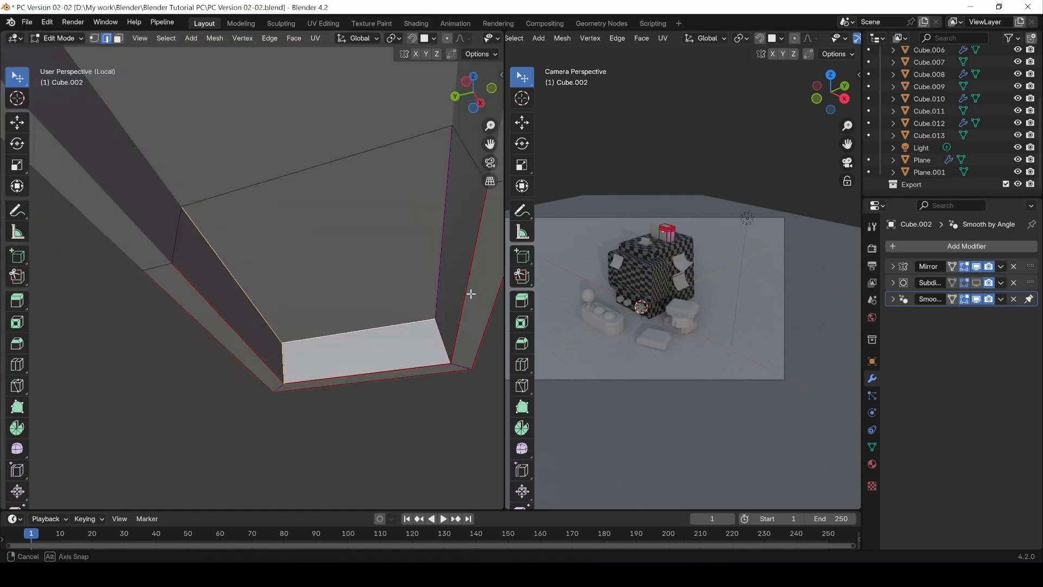
pyautogui.moveTo(407, 286); pyautogui.dragTo(449, 366, button='middle')
pyautogui.click(481, 247)
pyautogui.hotkey('ctrl', 'e')
pyautogui.click(481, 247)
# Step: Mark the vertical corner edges of the stacked slabs and the grooves between them as seams
pyautogui.keyDown('alt'); pyautogui.moveTo(482, 247); pyautogui.dragTo(434, 277); pyautogui.keyUp('alt')
pyautogui.hotkey('ctrl', 'e')
pyautogui.click(366, 349)
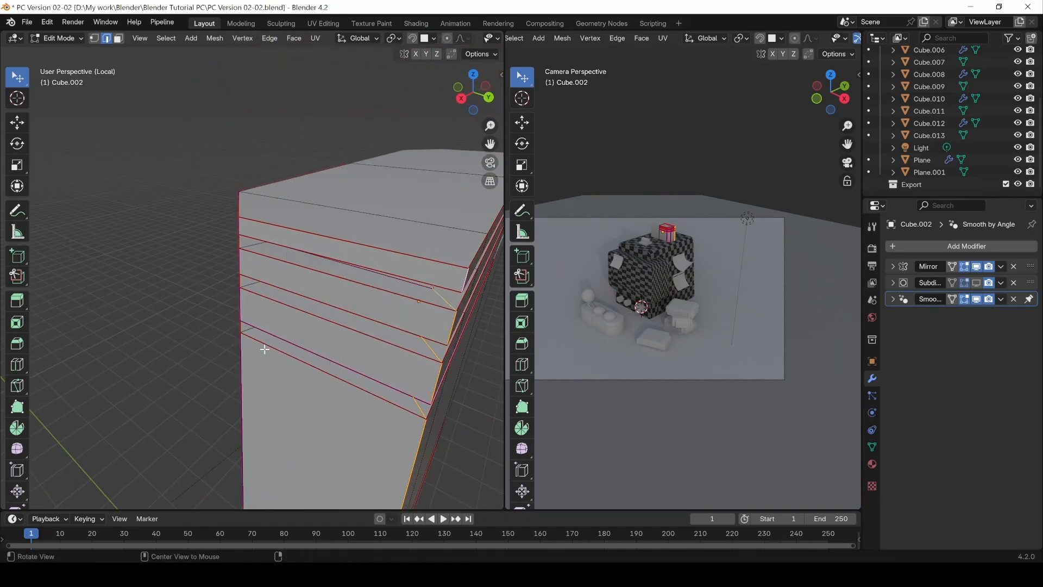
pyautogui.keyDown('alt'); pyautogui.moveTo(366, 349); pyautogui.dragTo(235, 305); pyautogui.keyUp('alt')
pyautogui.hotkey('ctrl', 'e')
pyautogui.click(191, 278)
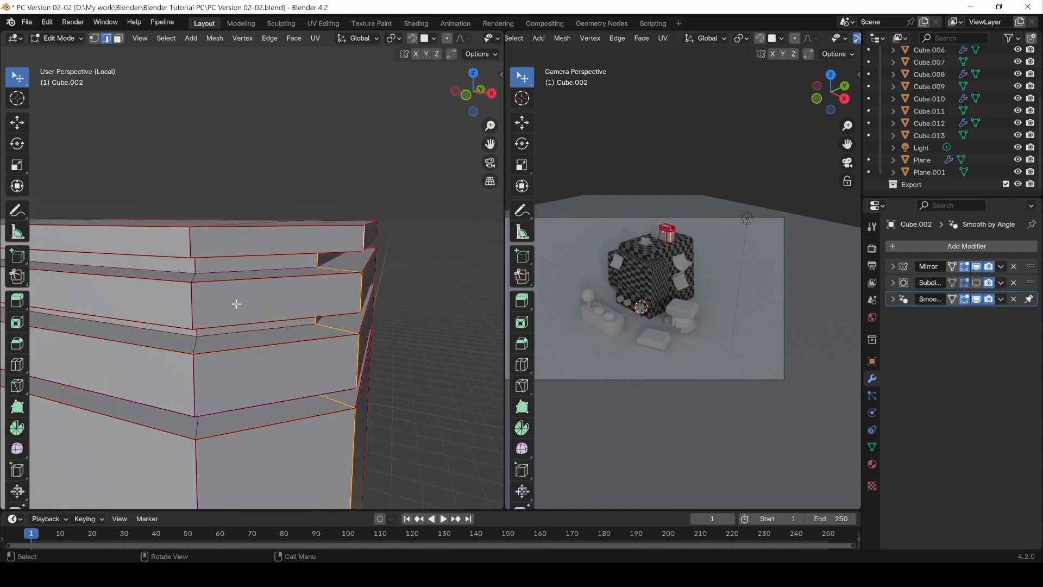
pyautogui.hotkey('ctrl', 'e')
pyautogui.click(186, 238)
# Step: Mark the main block's vertical corner edges down to the lower step as seams
pyautogui.keyDown('alt'); pyautogui.moveTo(187, 238); pyautogui.dragTo(270, 260); pyautogui.keyUp('alt')
pyautogui.keyDown('alt'); pyautogui.moveTo(315, 332); pyautogui.dragTo(236, 269); pyautogui.keyUp('alt')
pyautogui.hotkey('ctrl', 'e')
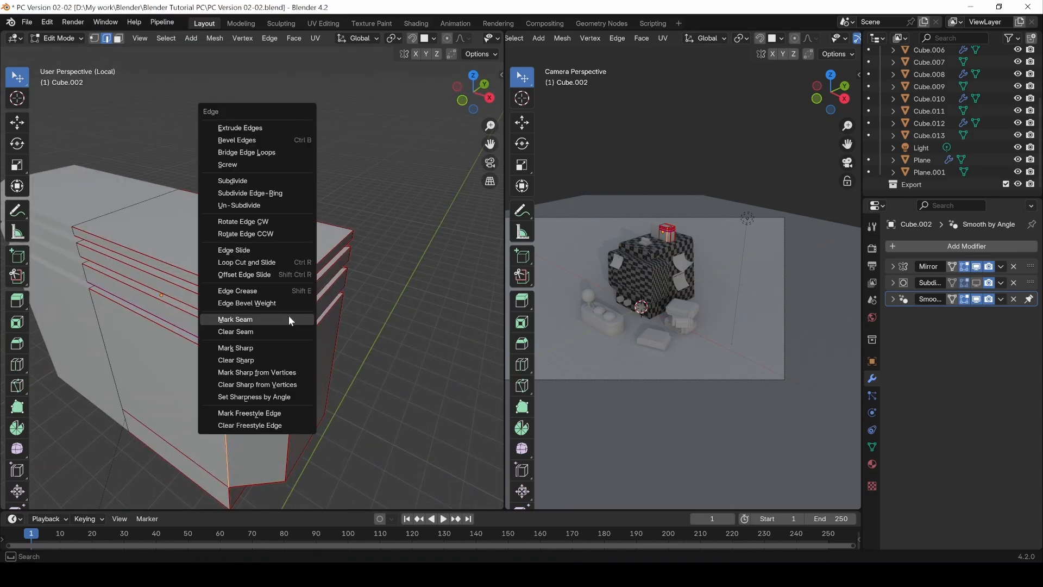
pyautogui.click(289, 315)
pyautogui.keyDown('alt'); pyautogui.moveTo(288, 315); pyautogui.dragTo(310, 206); pyautogui.keyUp('alt')
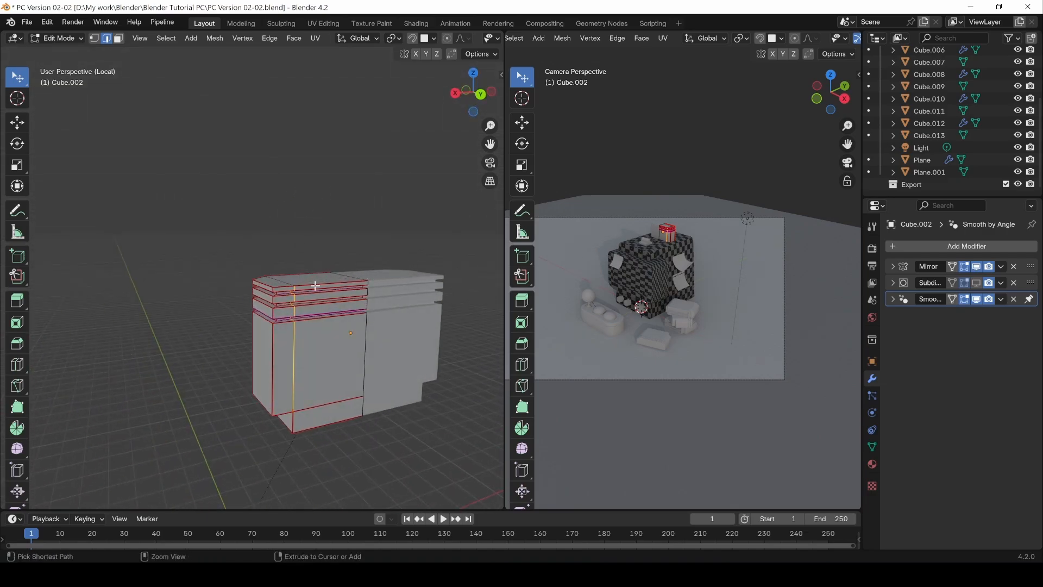
# Step: Mark the remaining seam edges on the ridged box and unwrap its whole mesh
pyautogui.press('c')
pyautogui.press('Escape')
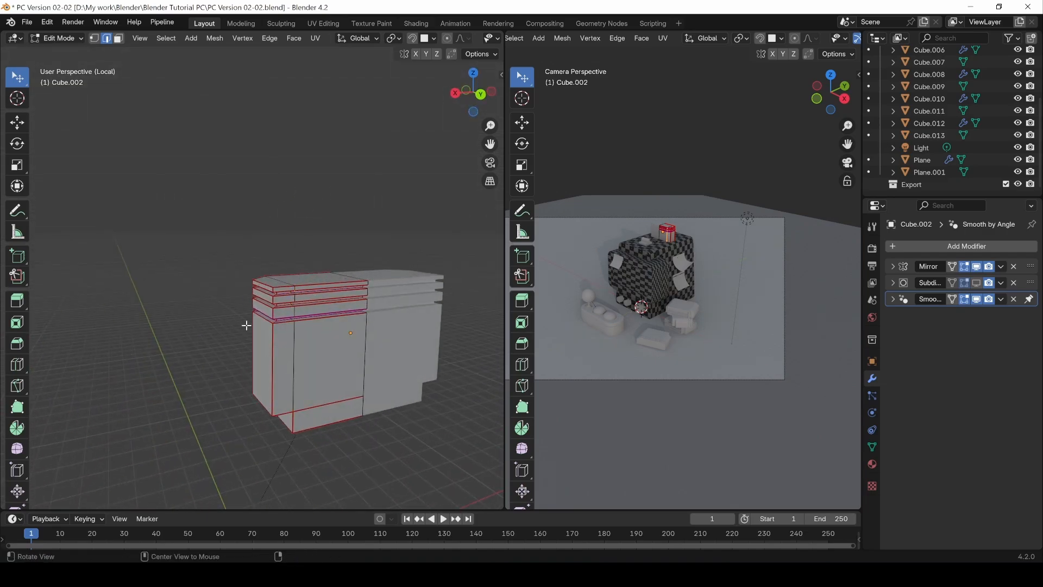
pyautogui.keyDown('alt'); pyautogui.moveTo(247, 324); pyautogui.dragTo(416, 340); pyautogui.keyUp('alt')
pyautogui.hotkey('ctrl', 'e')
pyautogui.click(416, 342)
pyautogui.click(369, 309)
pyautogui.keyDown('alt'); pyautogui.moveTo(369, 310); pyautogui.dragTo(333, 310); pyautogui.keyUp('alt')
pyautogui.press('a')
pyautogui.press('u')
pyautogui.click(329, 314)
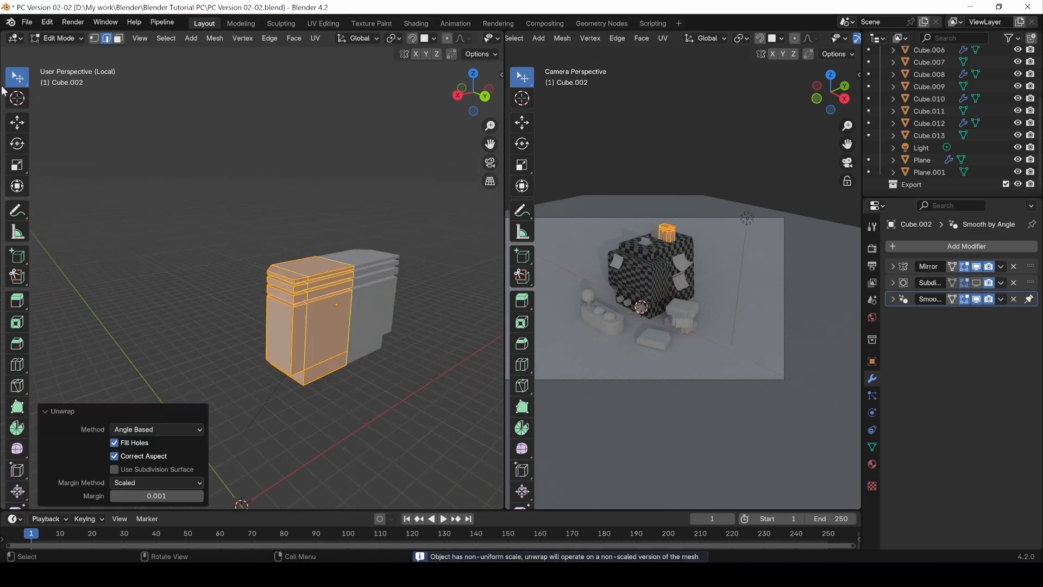
# Step: Open the Shader Editor beside the camera view and give the ridged box a new material in Object Mode
pyautogui.click(15, 38)
pyautogui.click(40, 151)
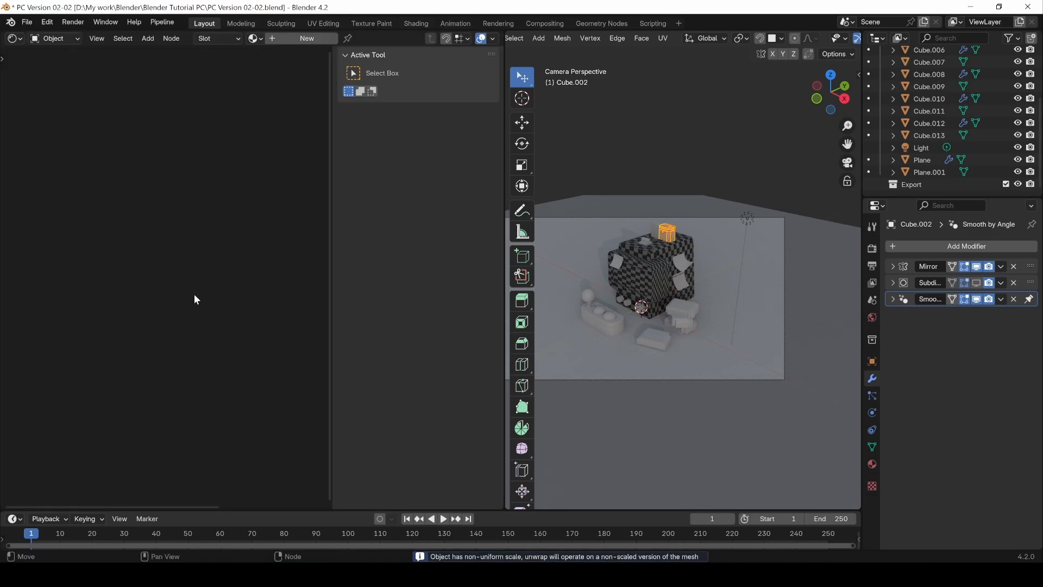
pyautogui.press('Tab')
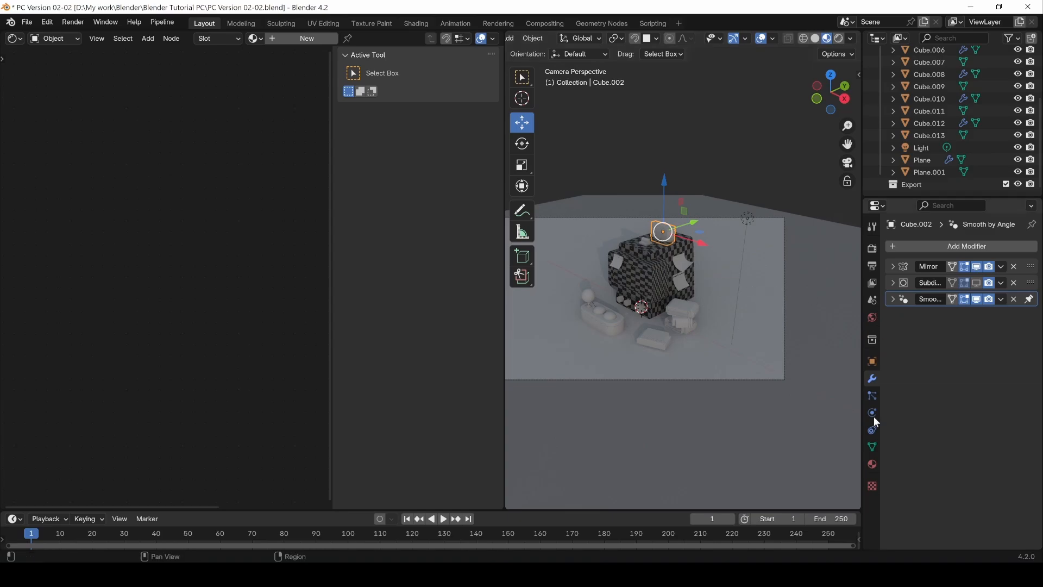
pyautogui.click(872, 464)
pyautogui.click(973, 296)
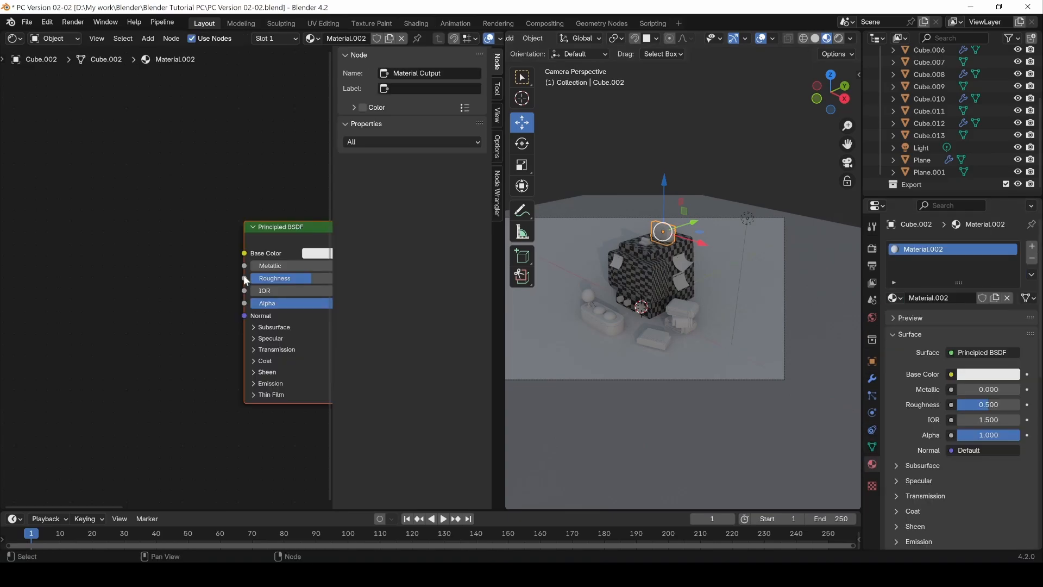
# Step: Add an Image Texture node with the Checker image and link its Color to the Principled BSDF's Base Color
pyautogui.hotkey('shift', 'a')
pyautogui.moveTo(87, 274)
pyautogui.click(162, 366)
pyautogui.click(93, 261)
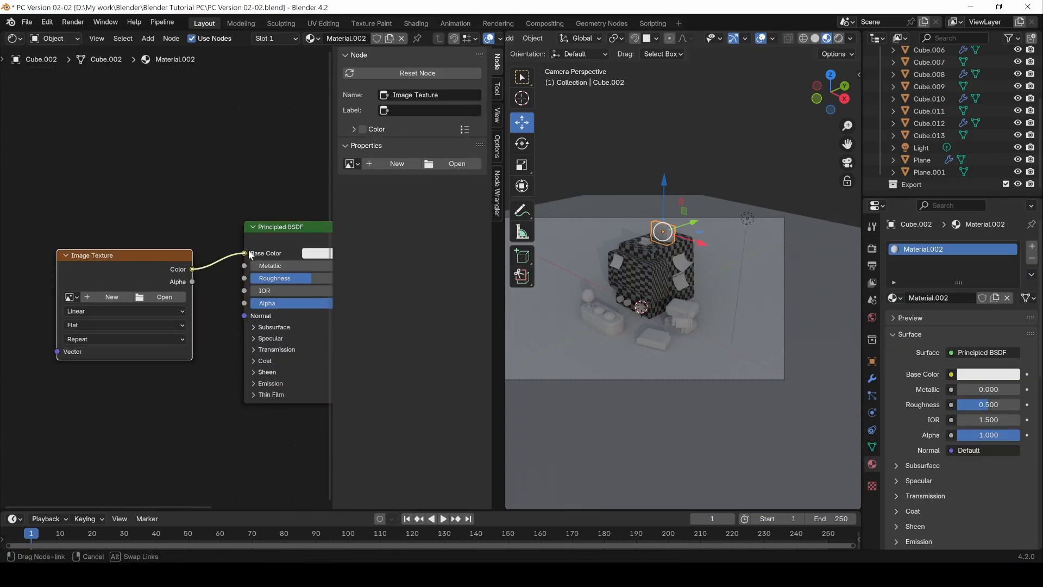
pyautogui.moveTo(249, 253); pyautogui.dragTo(244, 254)
pyautogui.click(70, 296)
pyautogui.click(87, 299)
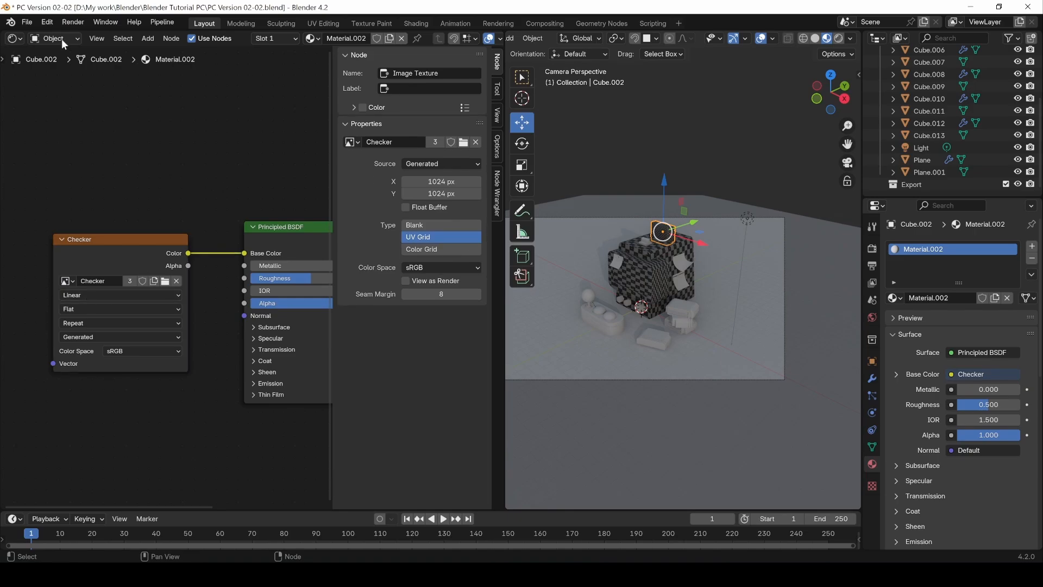
# Step: Switch the node editor area back to a 3D view in Material Preview shading and inspect the checker pattern around the box
pyautogui.click(13, 38)
pyautogui.click(33, 84)
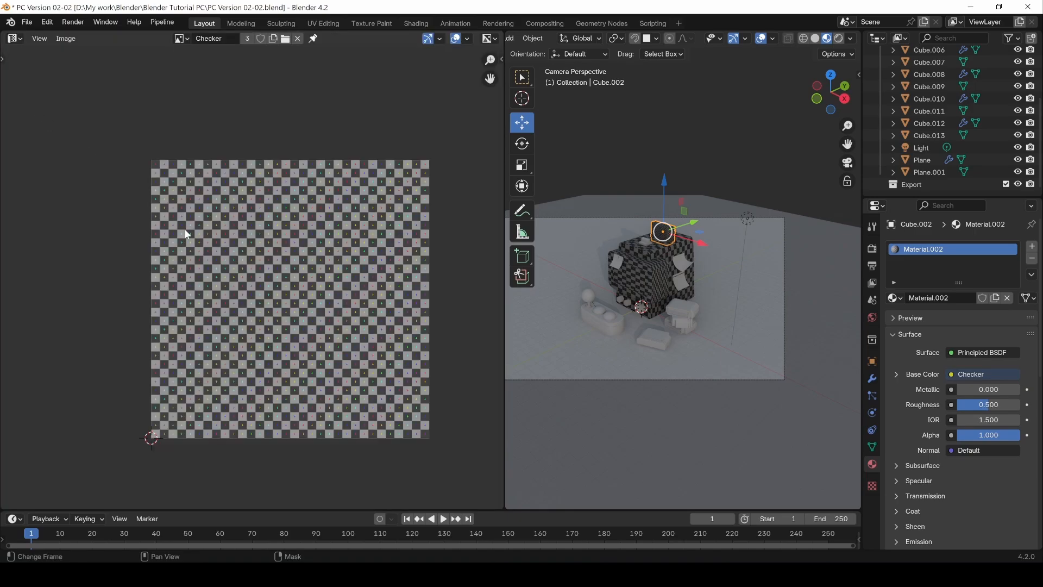
pyautogui.click(13, 38)
pyautogui.click(27, 72)
pyautogui.click(478, 39)
pyautogui.moveTo(314, 245); pyautogui.dragTo(398, 232, button='middle')
pyautogui.scroll(3, 397, 233)
pyautogui.moveTo(302, 277); pyautogui.dragTo(294, 253, button='middle')
pyautogui.moveTo(266, 403); pyautogui.dragTo(337, 423, button='middle')
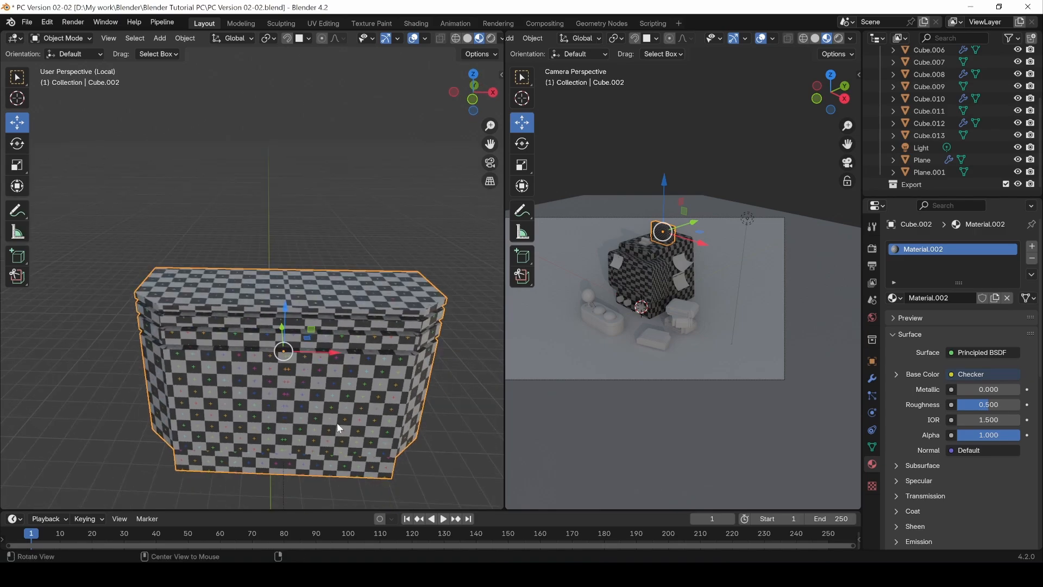
pyautogui.scroll(-4, 337, 422)
pyautogui.moveTo(306, 380); pyautogui.dragTo(281, 406, button='middle')
# Step: Clear the box's mesh selection in Edit Mode, save the file and return to Object Mode
pyautogui.press('Tab')
pyautogui.click(229, 349)
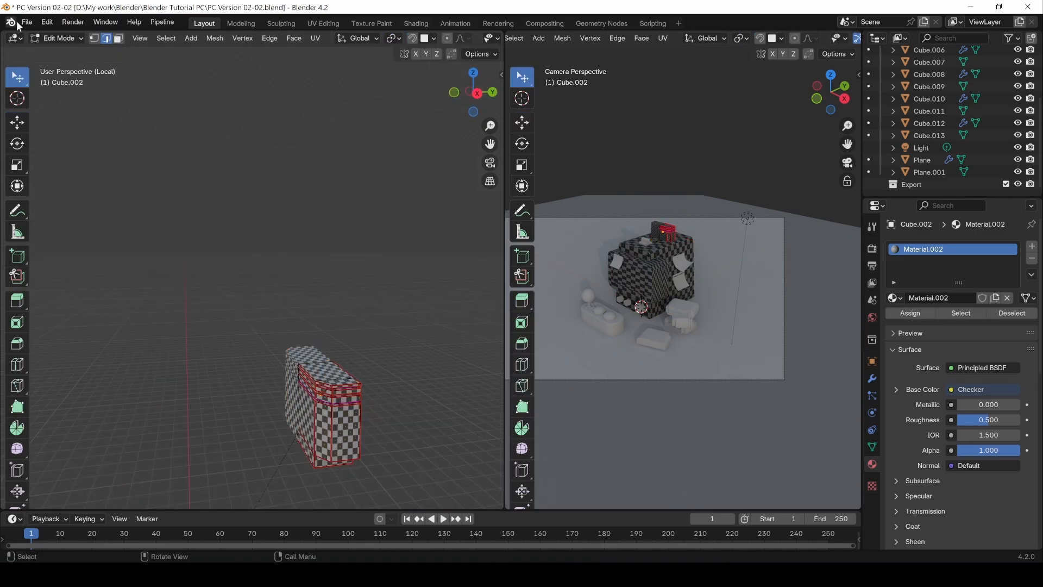
pyautogui.click(21, 23)
pyautogui.click(53, 103)
pyautogui.press('Tab')
pyautogui.moveTo(331, 332); pyautogui.dragTo(367, 344, button='middle')
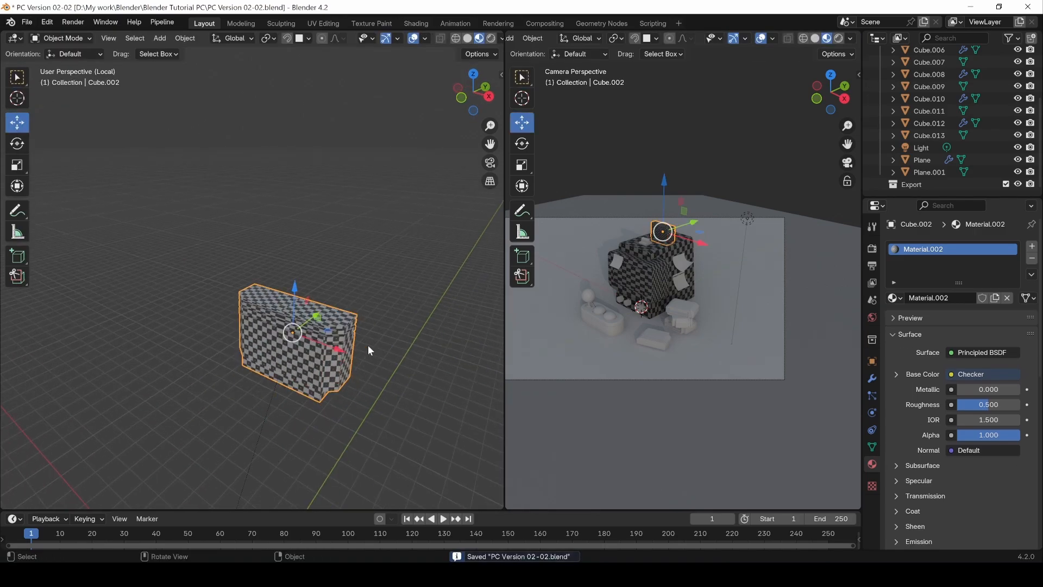
# Step: Leave local view and set the viewport to solid shading
pyautogui.press('KP_Divide')
pyautogui.scroll(-5, 353, 358)
pyautogui.moveTo(294, 382); pyautogui.dragTo(271, 402, button='middle')
pyautogui.click(467, 38)
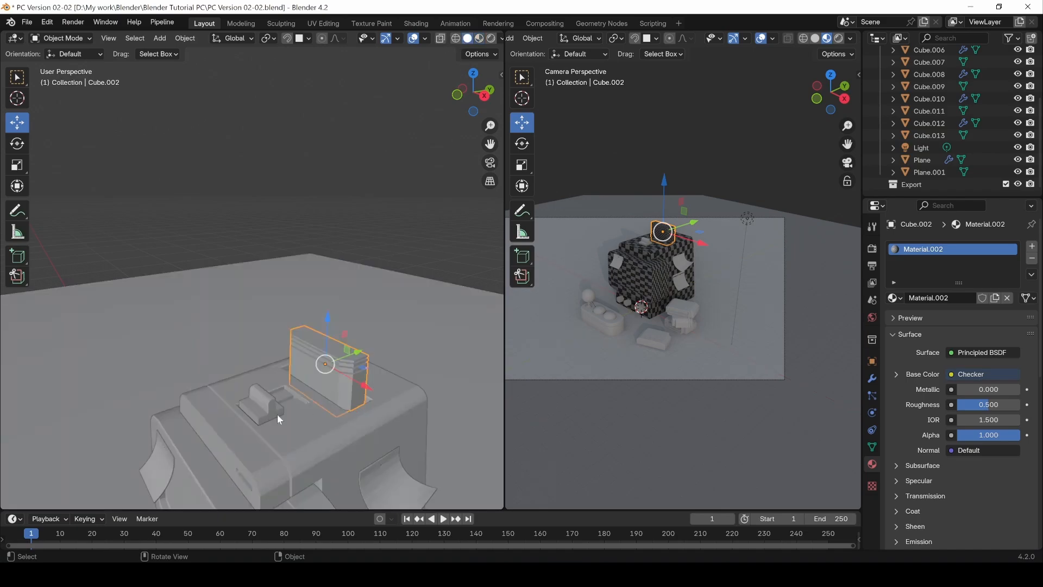
# Step: Isolate the small stepped part beside the ridged box in local view and open it in Edit Mode
pyautogui.click(266, 409)
pyautogui.press('KP_Divide')
pyautogui.press('Tab')
# Step: Select the edges around the stepped part's base and the raised block's end profiles and mark them as seams
pyautogui.scroll(-3, 307, 394)
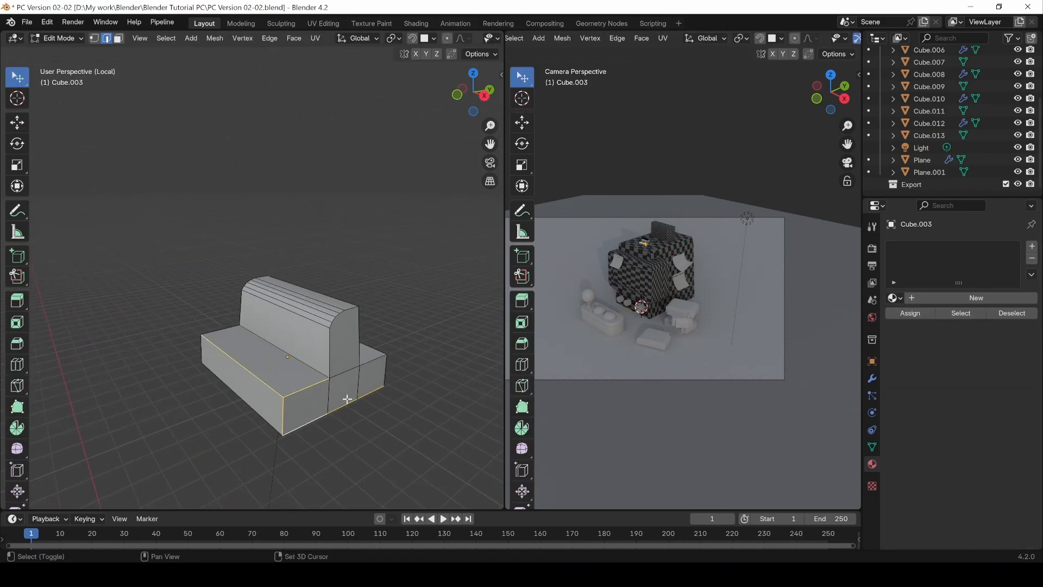
pyautogui.moveTo(347, 399); pyautogui.dragTo(412, 407, button='middle')
pyautogui.moveTo(415, 363); pyautogui.dragTo(372, 397, button='middle')
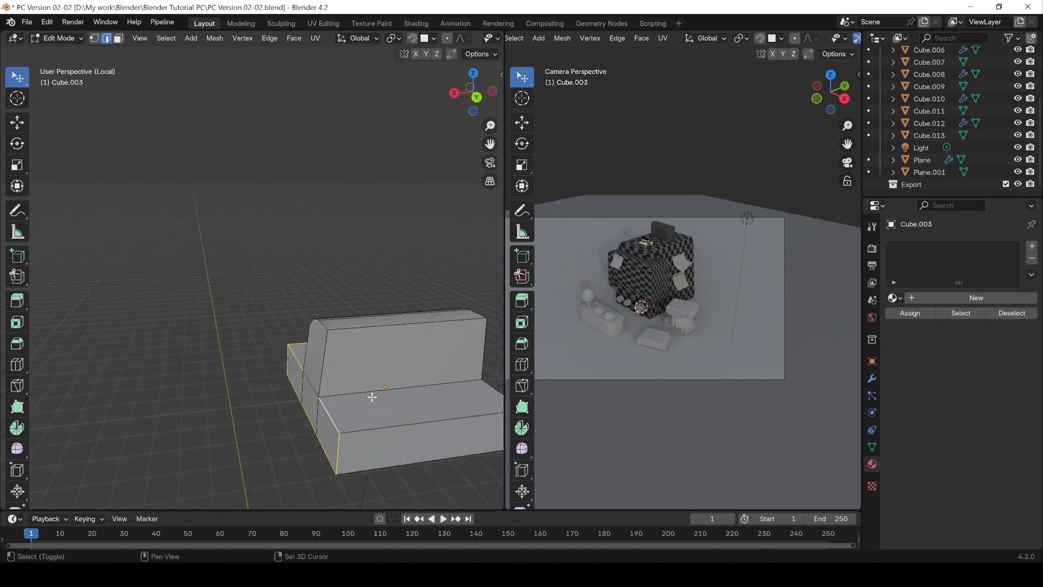
pyautogui.moveTo(316, 422); pyautogui.dragTo(419, 414, button='middle')
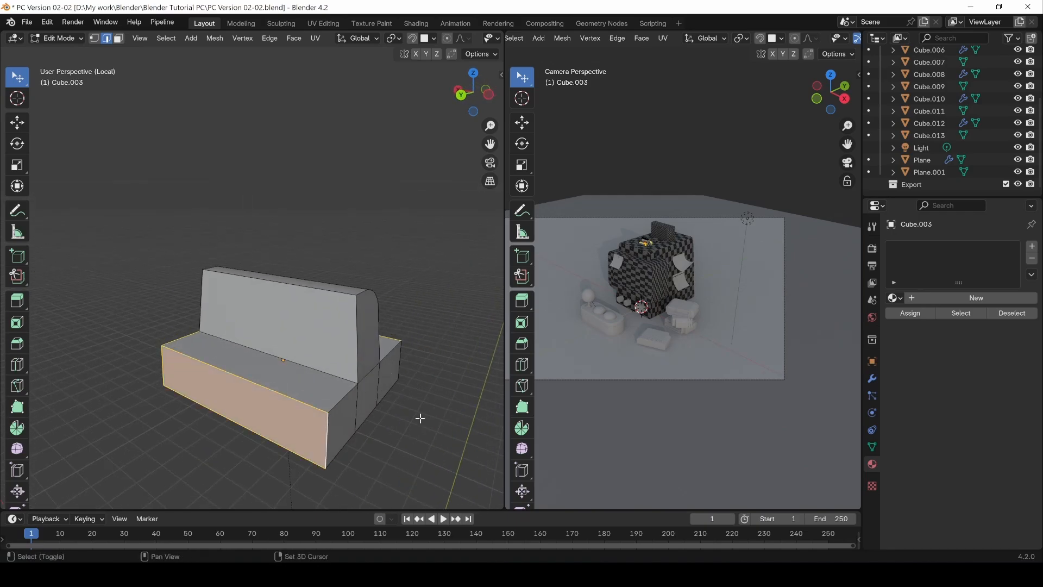
pyautogui.keyDown('shift'); pyautogui.click(273, 395); pyautogui.keyUp('shift')
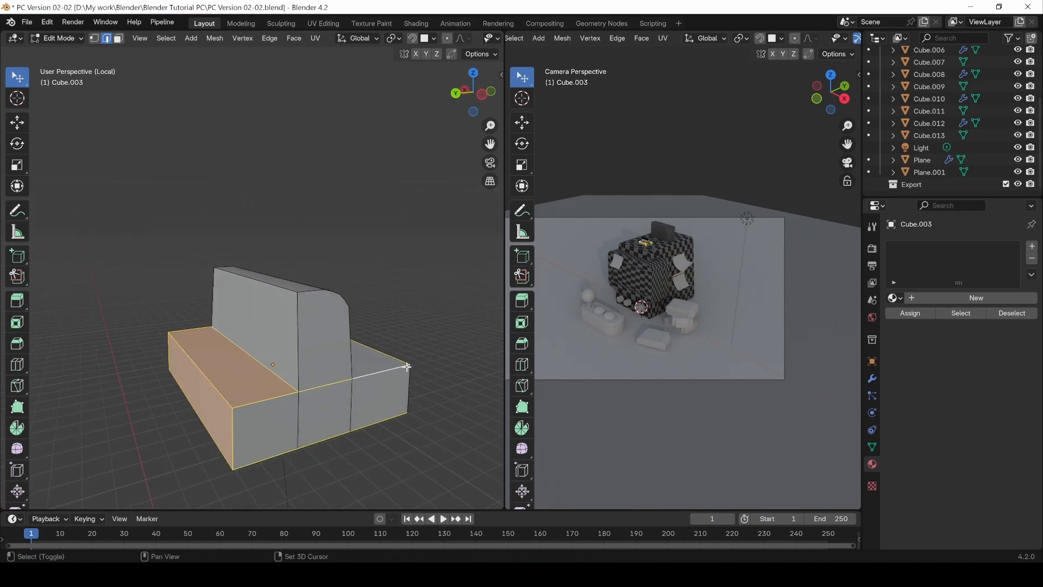
pyautogui.moveTo(451, 368); pyautogui.dragTo(308, 293, button='middle')
pyautogui.keyDown('shift'); pyautogui.click(307, 293); pyautogui.keyUp('shift')
pyautogui.hotkey('ctrl', 'e')
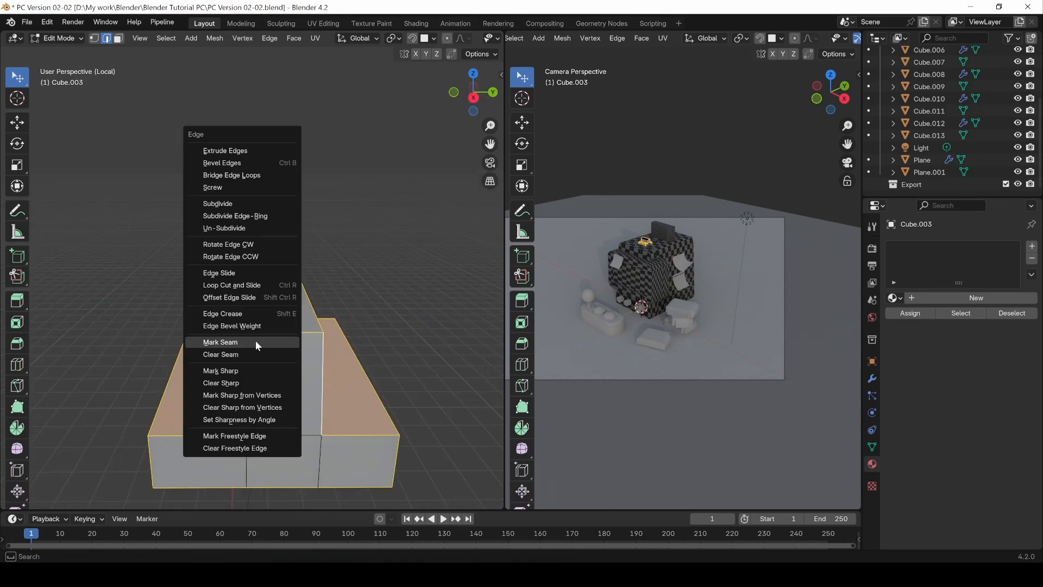
pyautogui.click(228, 342)
# Step: Select the stepped part's whole mesh and unwrap it
pyautogui.moveTo(257, 340); pyautogui.dragTo(289, 373, button='middle')
pyautogui.press('q')
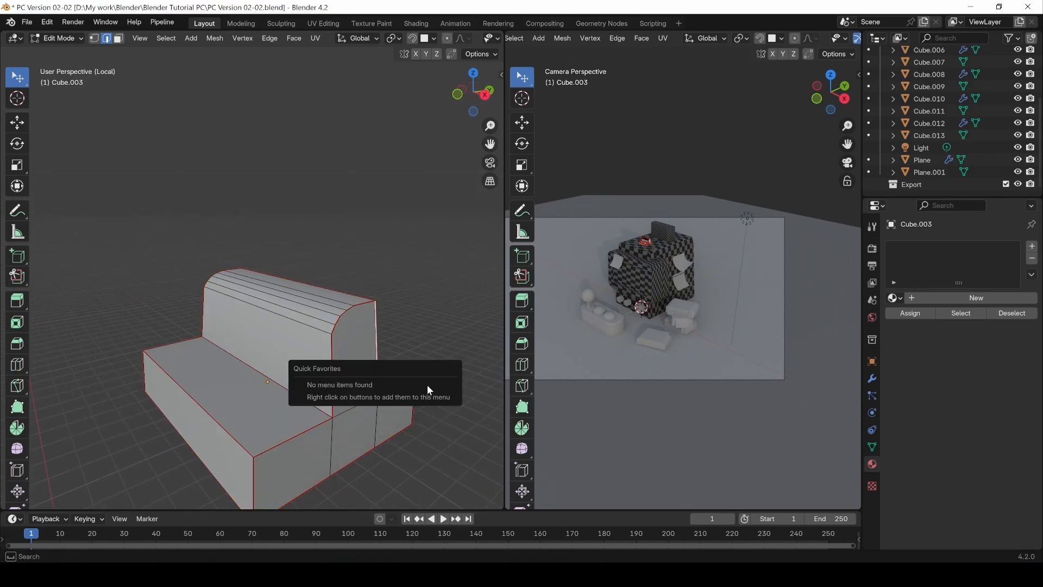
pyautogui.press('a')
pyautogui.press('u')
pyautogui.click(424, 268)
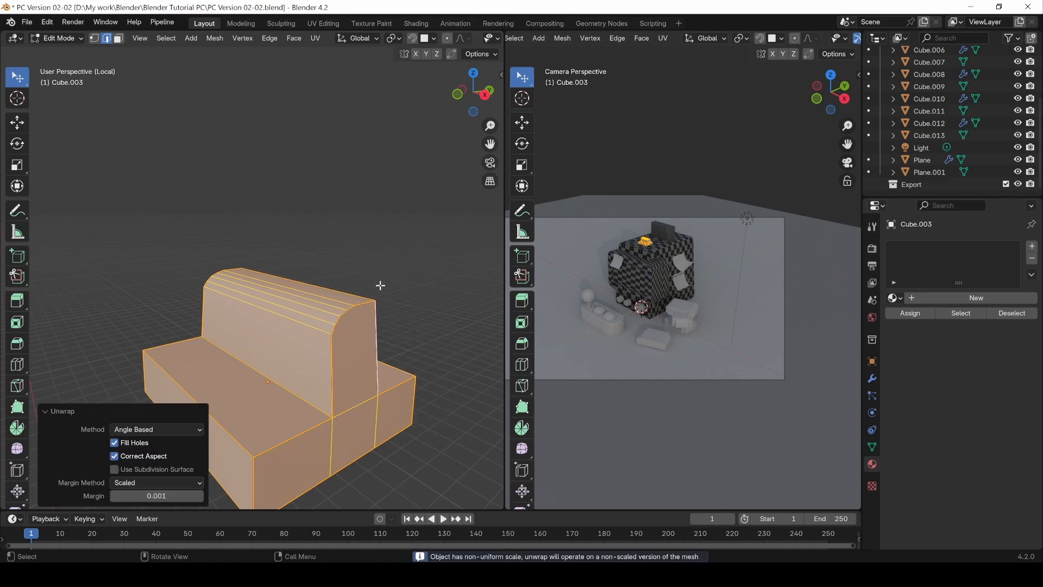
# Step: Give the stepped part a new material in Object Mode and open its nodes in the Shader Editor
pyautogui.press('Tab')
pyautogui.click(976, 297)
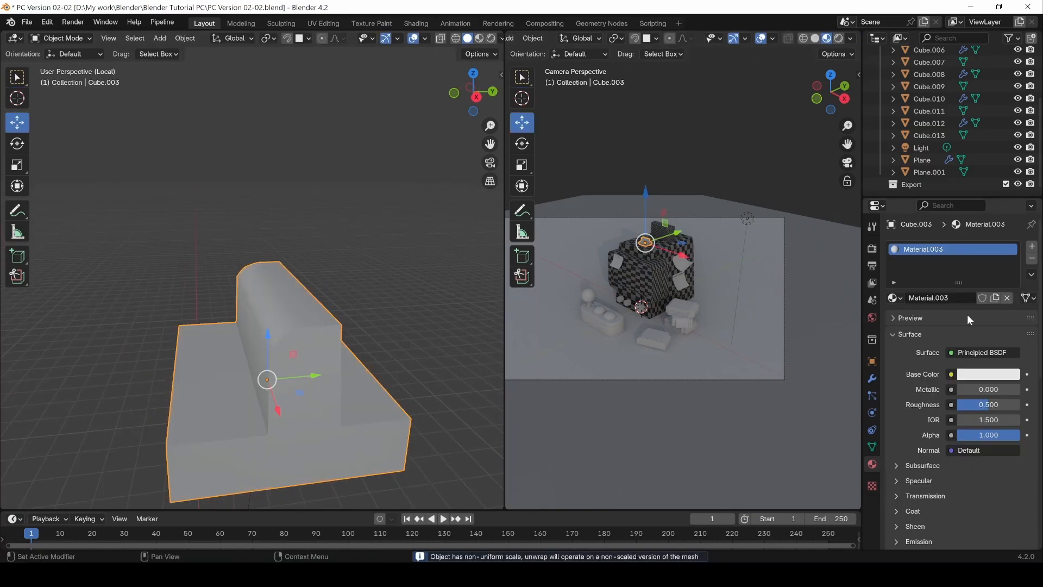
pyautogui.click(951, 374)
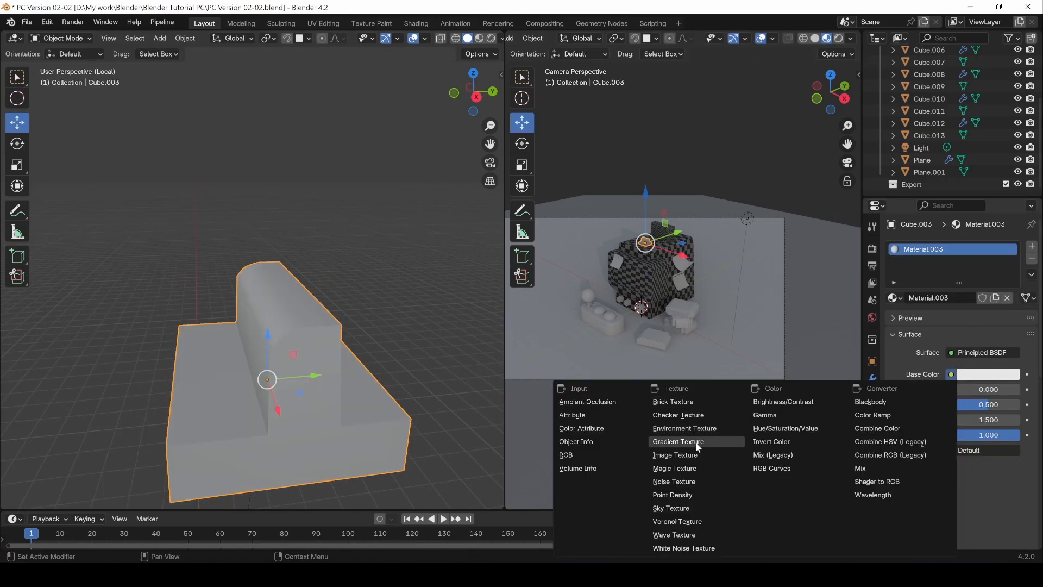
pyautogui.click(9, 41)
pyautogui.click(31, 152)
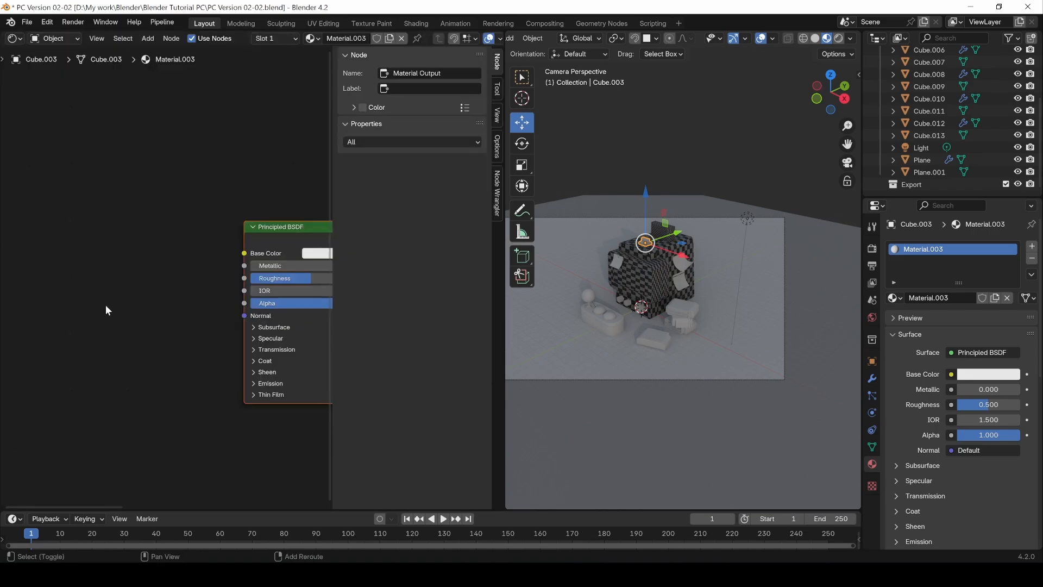
# Step: Add an Image Texture node to the stepped part's material, link its Color to Base Color and assign the Checker image
pyautogui.hotkey('shift', 'a')
pyautogui.moveTo(105, 305)
pyautogui.click(176, 396)
pyautogui.click(30, 229)
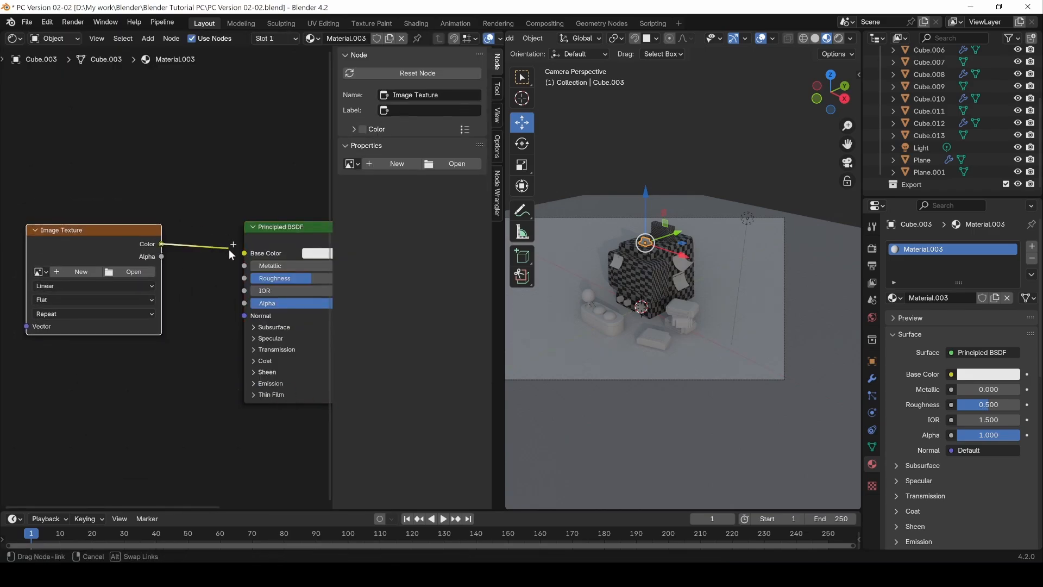
pyautogui.moveTo(229, 249); pyautogui.dragTo(244, 253)
pyautogui.click(38, 273)
pyautogui.click(58, 287)
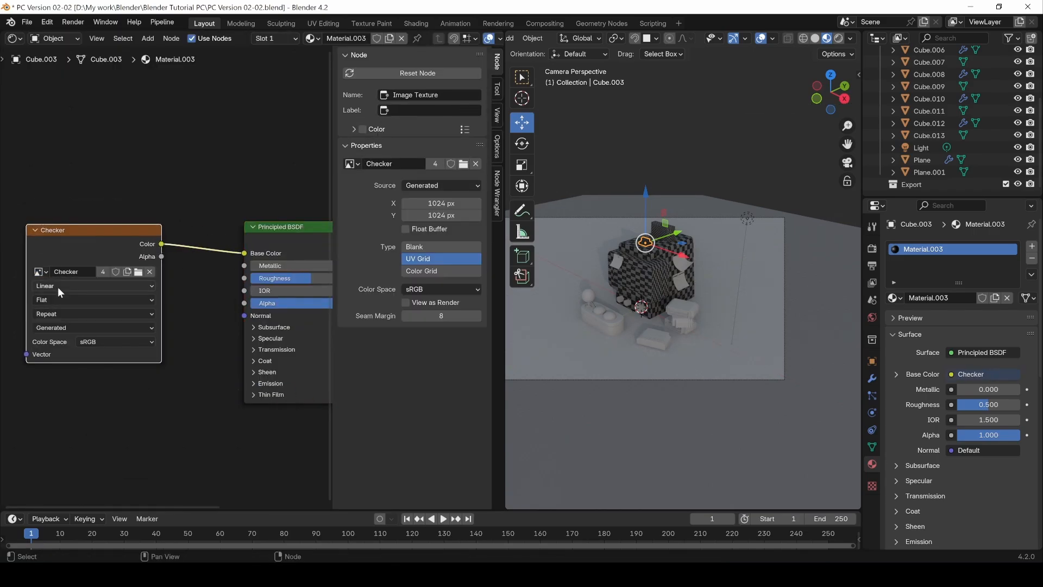
# Step: Switch the node editor area back to the 3D Viewport in Material Preview shading and leave the stepped part's local view
pyautogui.click(19, 39)
pyautogui.click(39, 73)
pyautogui.keyDown('alt'); pyautogui.moveTo(188, 198); pyautogui.dragTo(249, 194); pyautogui.keyUp('alt')
pyautogui.click(479, 39)
pyautogui.scroll(-4, 380, 323)
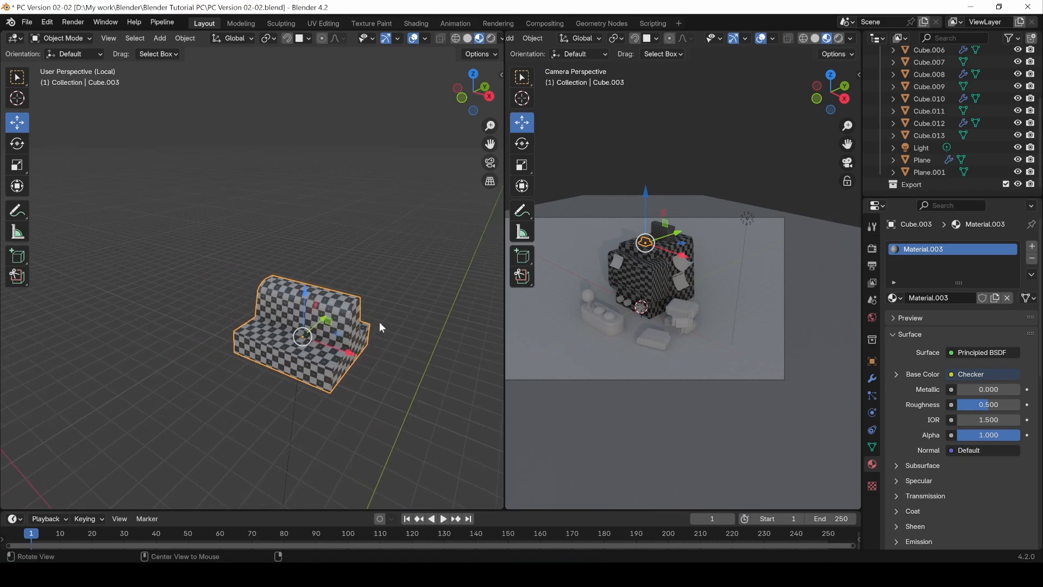
pyautogui.press('KP_Divide')
pyautogui.moveTo(383, 239); pyautogui.dragTo(287, 282, button='middle')
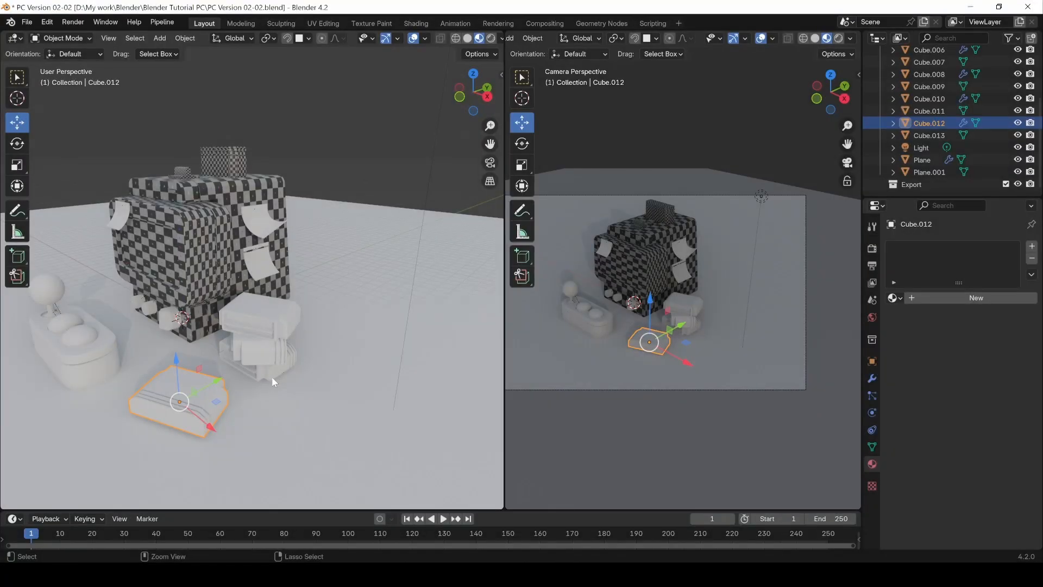
pyautogui.click(285, 354)
pyautogui.click(246, 164)
pyautogui.hotkey('ctrl', 'l')
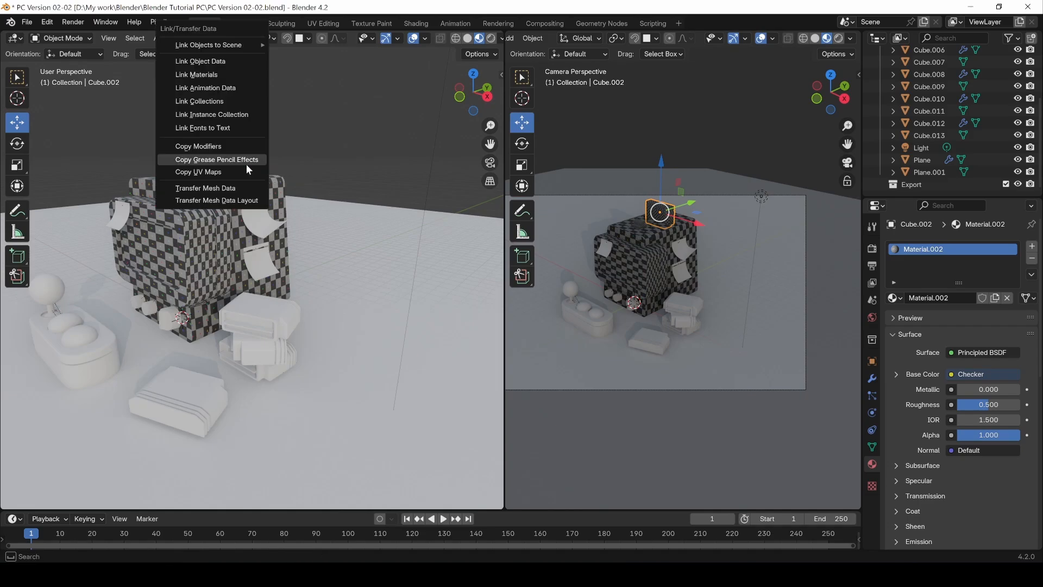
# Step: Select the loose cartridge and the three stacked cartridges with the ridged box active, and link its checker material to them
pyautogui.click(196, 393)
pyautogui.keyDown('shift'); pyautogui.click(282, 371); pyautogui.keyUp('shift')
pyautogui.keyDown('shift'); pyautogui.click(276, 353); pyautogui.keyUp('shift')
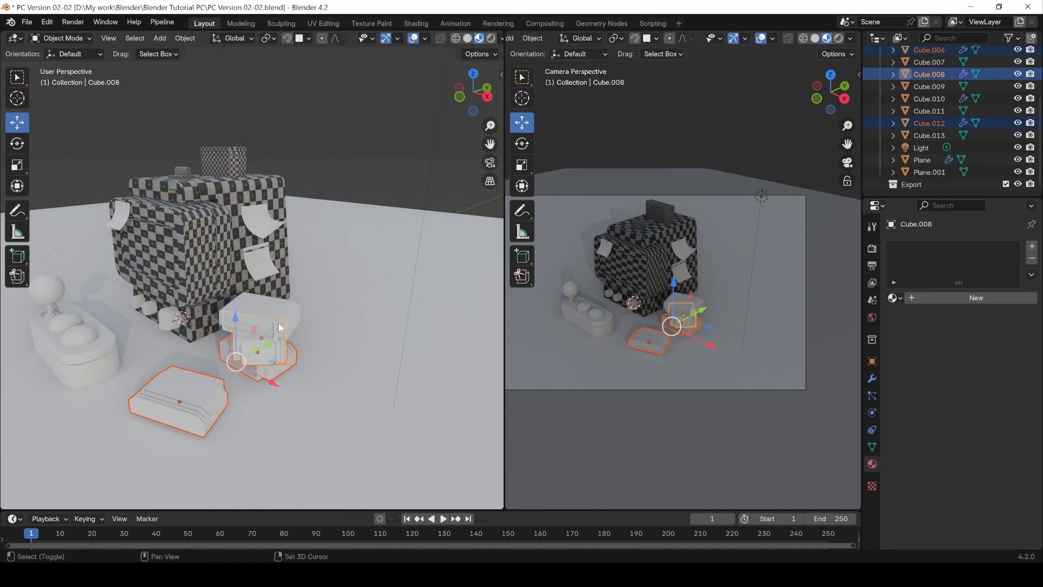
pyautogui.keyDown('shift'); pyautogui.click(279, 323); pyautogui.keyUp('shift')
pyautogui.keyDown('shift'); pyautogui.click(224, 154); pyautogui.keyUp('shift')
pyautogui.hotkey('ctrl', 'l')
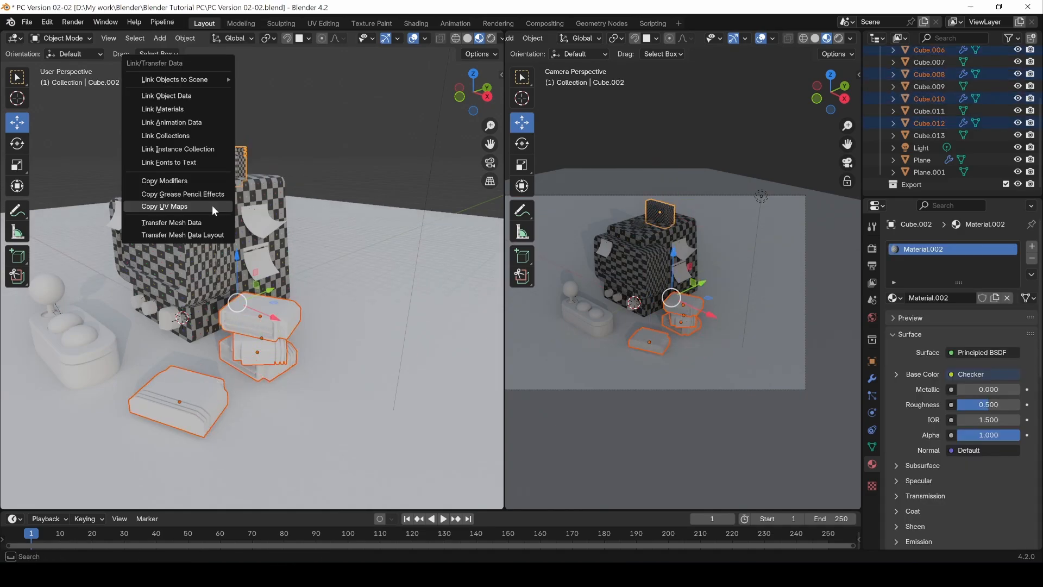
pyautogui.click(194, 109)
pyautogui.click(376, 123)
# Step: Examine the front cartridge's UV layout over the Checker image in a temporary UV Editor area, and close that area
pyautogui.keyDown('shift'); pyautogui.moveTo(319, 228); pyautogui.dragTo(397, 205, button='middle'); pyautogui.keyUp('shift')
pyautogui.click(263, 372)
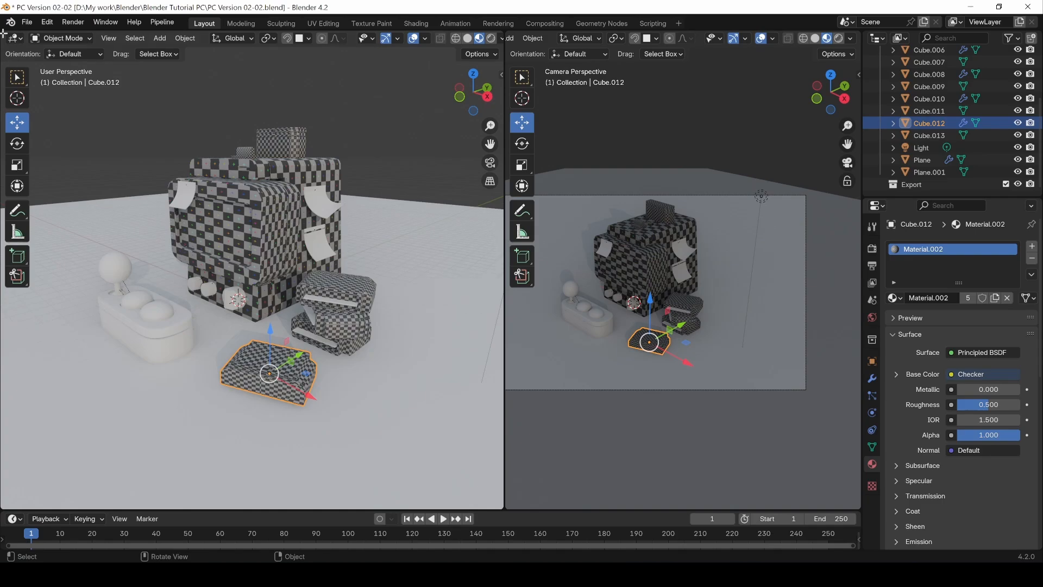
pyautogui.moveTo(502, 510); pyautogui.dragTo(500, 225)
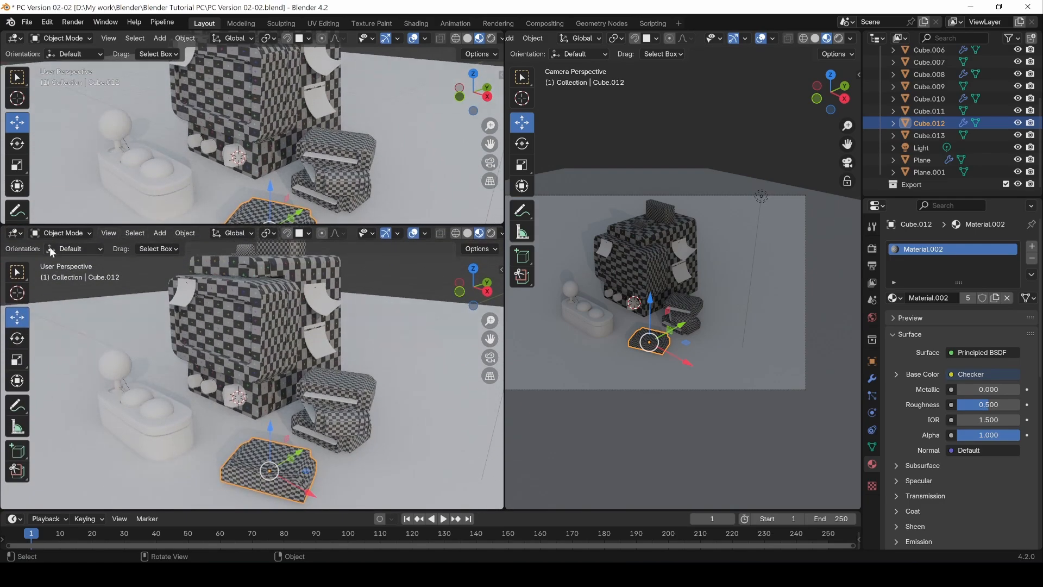
pyautogui.click(14, 233)
pyautogui.click(35, 298)
pyautogui.press('Tab')
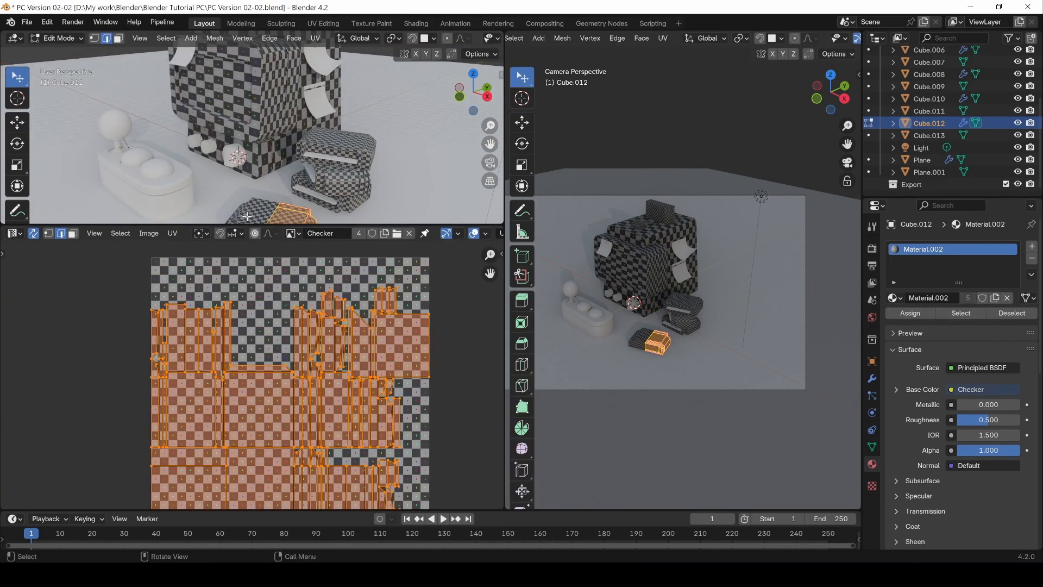
pyautogui.press('Tab')
pyautogui.moveTo(499, 222); pyautogui.dragTo(314, 265)
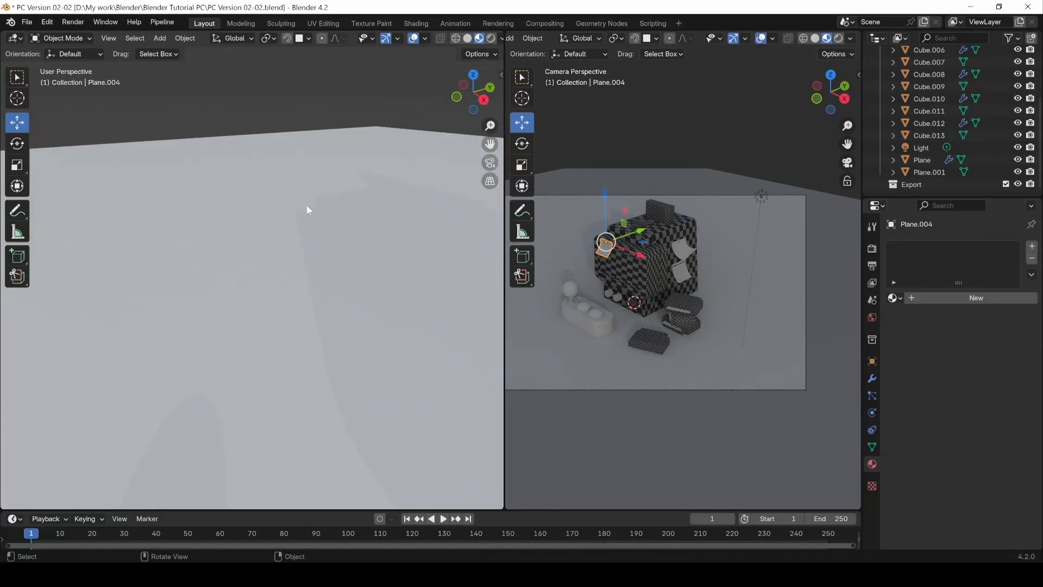
# Step: Select the curved paper note on the computer's front upper corner and apply its modifier
pyautogui.scroll(-5, 307, 208)
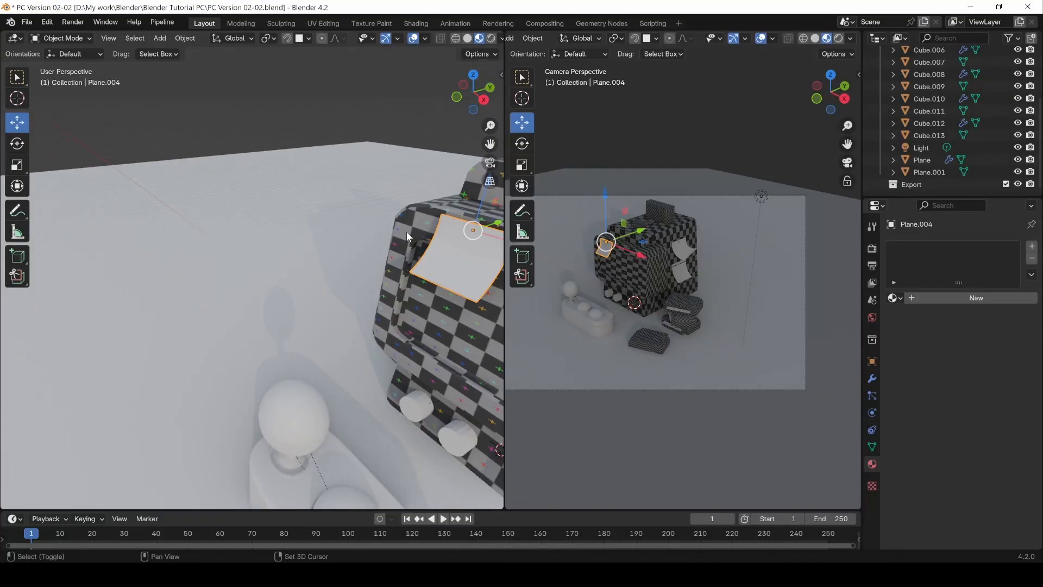
pyautogui.scroll(4, 359, 252)
pyautogui.keyDown('shift'); pyautogui.moveTo(406, 231); pyautogui.dragTo(341, 249, button='middle'); pyautogui.keyUp('shift')
pyautogui.press('Tab')
pyautogui.press('Tab')
pyautogui.scroll(-2, 374, 234)
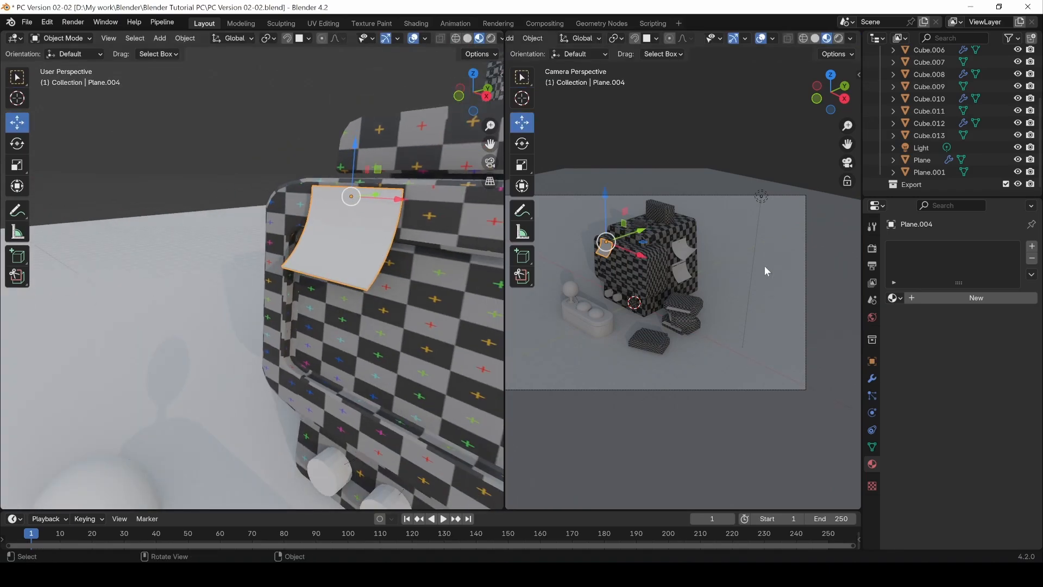
pyautogui.click(871, 380)
pyautogui.click(1001, 268)
pyautogui.click(961, 279)
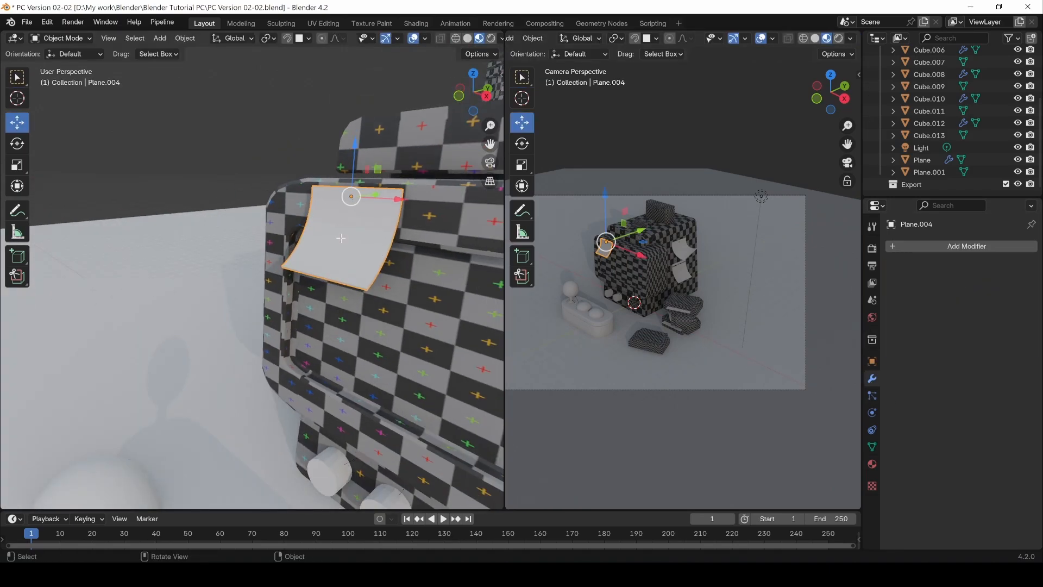
# Step: Enter Edit Mode on the front note and select the edge loop bordering its front face along the thin rim
pyautogui.press('Tab')
pyautogui.scroll(3, 337, 270)
pyautogui.press('a')
pyautogui.moveTo(337, 307); pyautogui.dragTo(314, 305, button='middle')
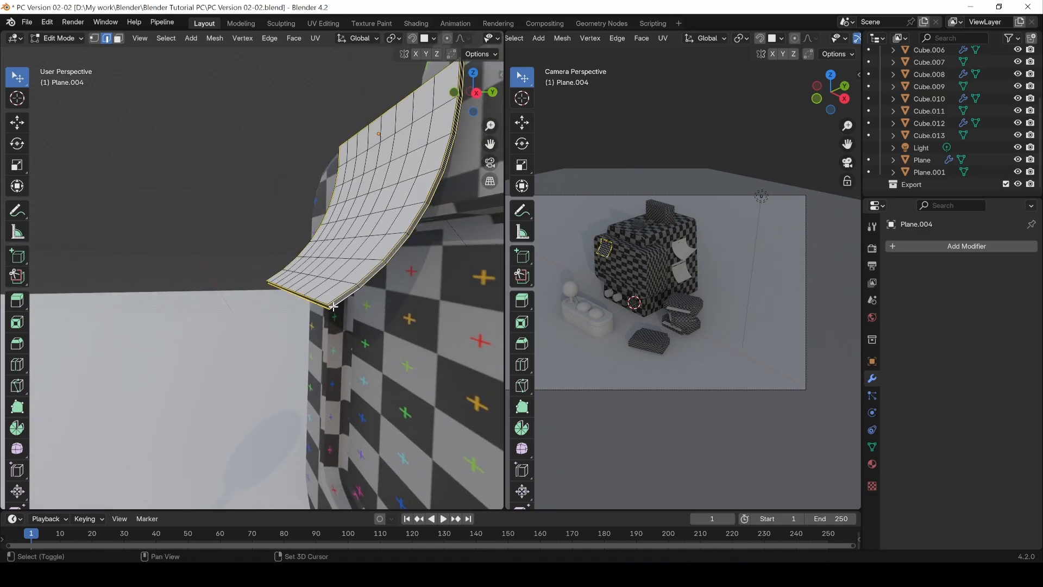
pyautogui.keyDown('shift'); pyautogui.moveTo(324, 307); pyautogui.dragTo(329, 253, button='middle'); pyautogui.keyUp('shift')
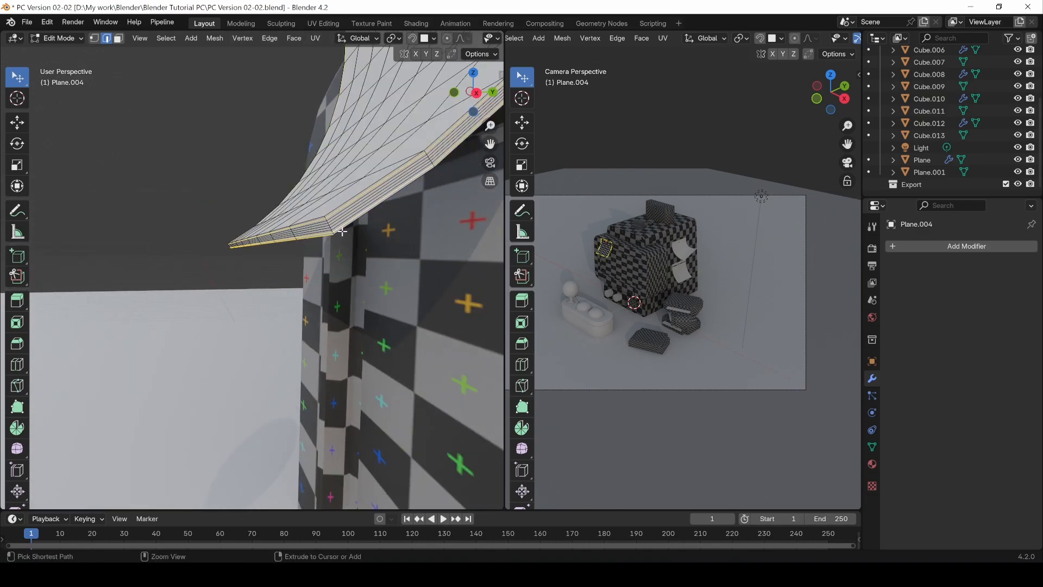
pyautogui.scroll(4, 333, 225)
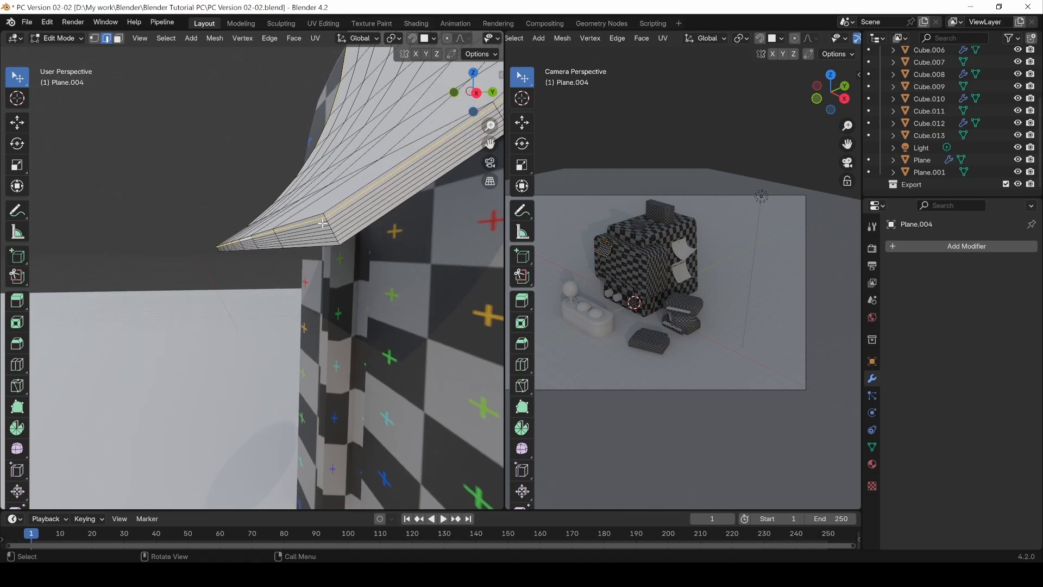
pyautogui.click(339, 191)
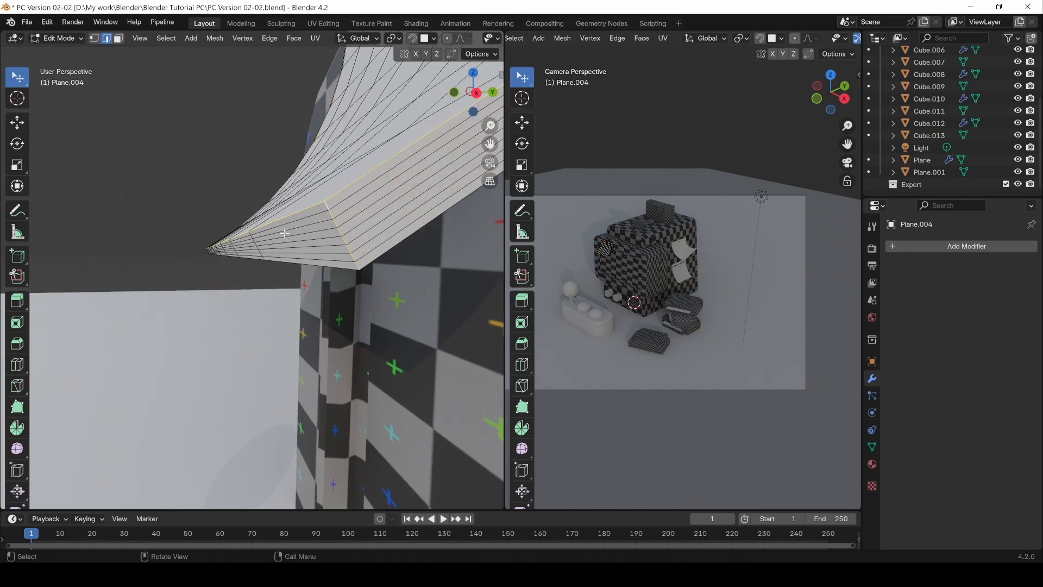
pyautogui.moveTo(285, 233); pyautogui.dragTo(357, 218, button='middle')
pyautogui.moveTo(183, 229); pyautogui.dragTo(142, 186, button='middle')
pyautogui.scroll(-3, 142, 186)
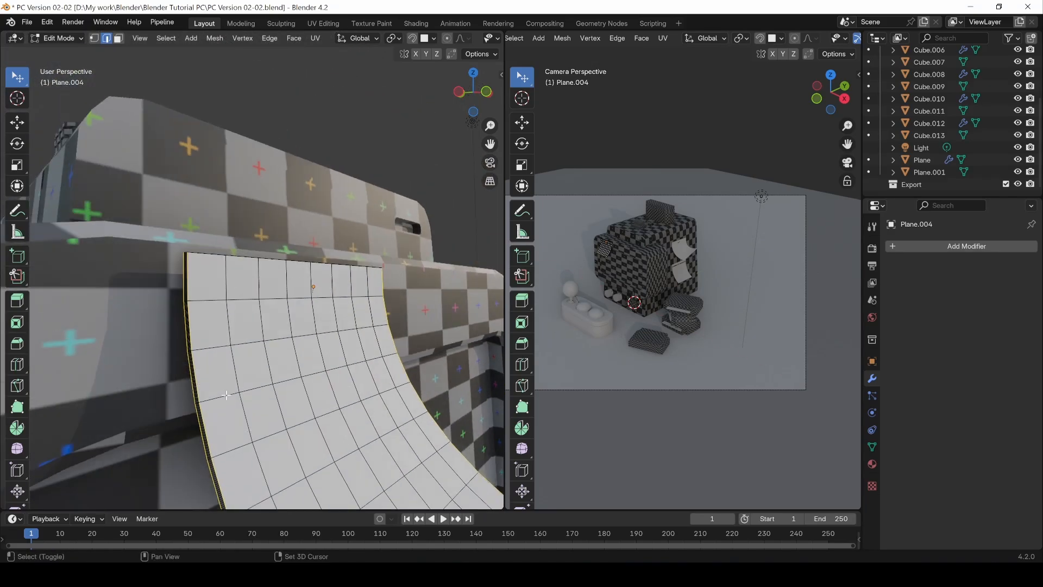
# Step: Check the note's upper corner and complete the edge selection along both sides of its thin top rim
pyautogui.scroll(4, 140, 251)
pyautogui.keyDown('shift'); pyautogui.moveTo(140, 252); pyautogui.dragTo(258, 358, button='middle'); pyautogui.keyUp('shift')
pyautogui.scroll(1, 259, 358)
pyautogui.keyDown('alt'); pyautogui.keyDown('shift'); pyautogui.click(302, 305); pyautogui.keyUp('shift'); pyautogui.keyUp('alt')
pyautogui.hotkey('ctrl', 'z')
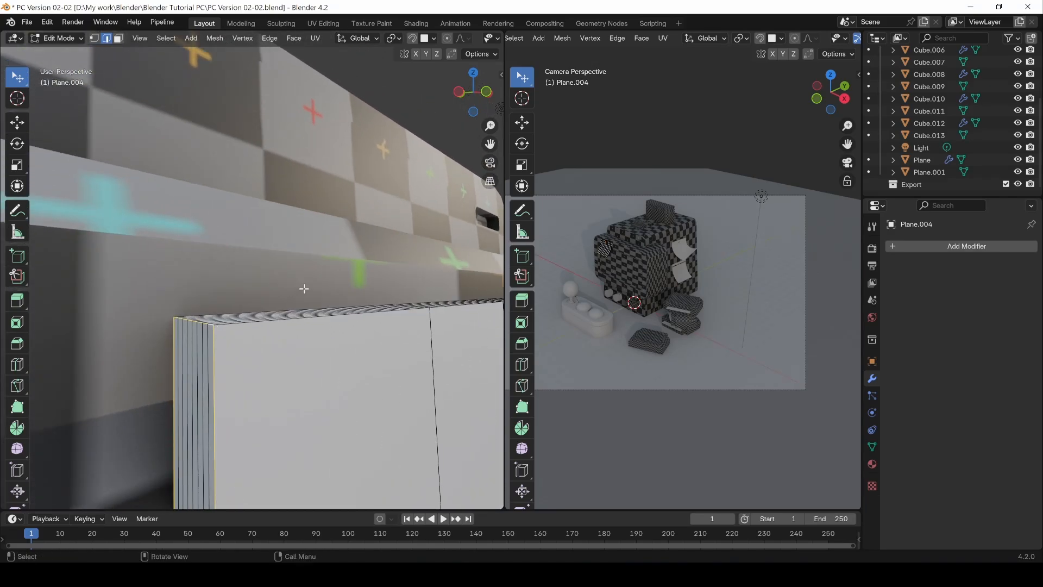
pyautogui.moveTo(303, 289); pyautogui.dragTo(258, 305, button='middle')
pyautogui.keyDown('shift'); pyautogui.moveTo(258, 305); pyautogui.dragTo(366, 252, button='middle'); pyautogui.keyUp('shift')
pyautogui.keyDown('alt'); pyautogui.keyDown('shift'); pyautogui.click(345, 271); pyautogui.keyUp('shift'); pyautogui.keyUp('alt')
pyautogui.scroll(-4, 364, 325)
pyautogui.keyDown('shift'); pyautogui.moveTo(365, 326); pyautogui.dragTo(321, 337, button='middle'); pyautogui.keyUp('shift')
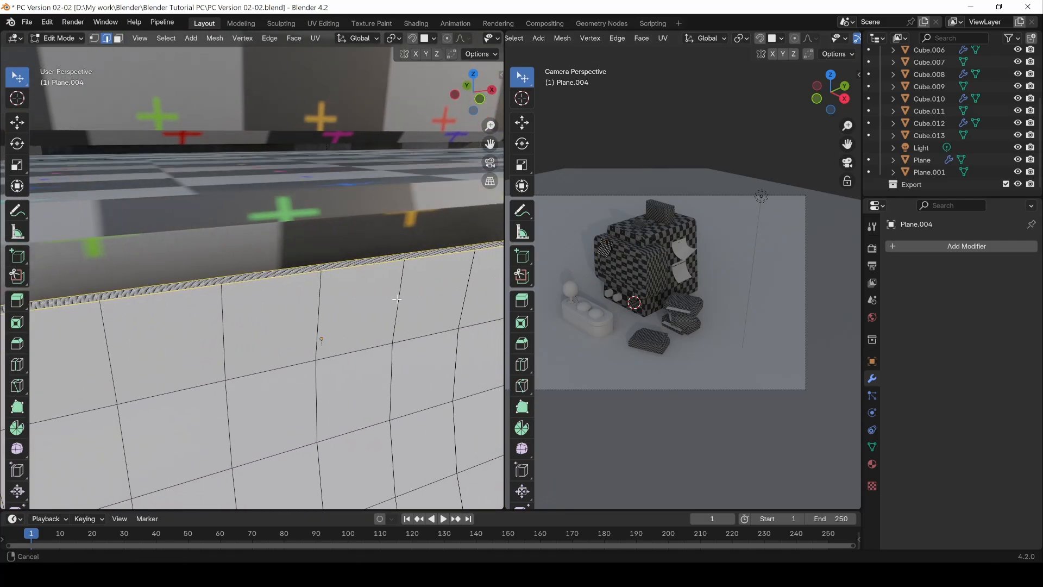
# Step: Mark the selected rim edges of the front note as seams
pyautogui.scroll(-4, 321, 337)
pyautogui.scroll(4, 295, 259)
pyautogui.moveTo(295, 259); pyautogui.dragTo(277, 288, button='middle')
pyautogui.keyDown('shift'); pyautogui.moveTo(277, 288); pyautogui.dragTo(326, 321, button='middle'); pyautogui.keyUp('shift')
pyautogui.hotkey('ctrl', 'e')
pyautogui.click(172, 340)
pyautogui.scroll(-4, 171, 340)
pyautogui.scroll(-5, 302, 407)
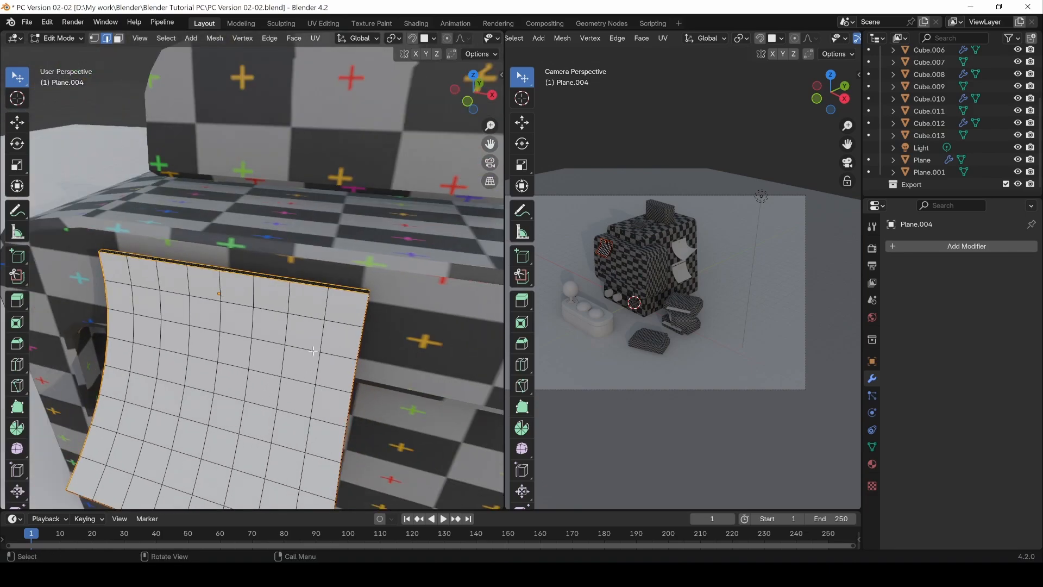
# Step: Select the front note's whole mesh, unwrap it and return to Object Mode
pyautogui.press('a')
pyautogui.keyDown('shift'); pyautogui.moveTo(302, 406); pyautogui.dragTo(291, 369, button='middle'); pyautogui.keyUp('shift')
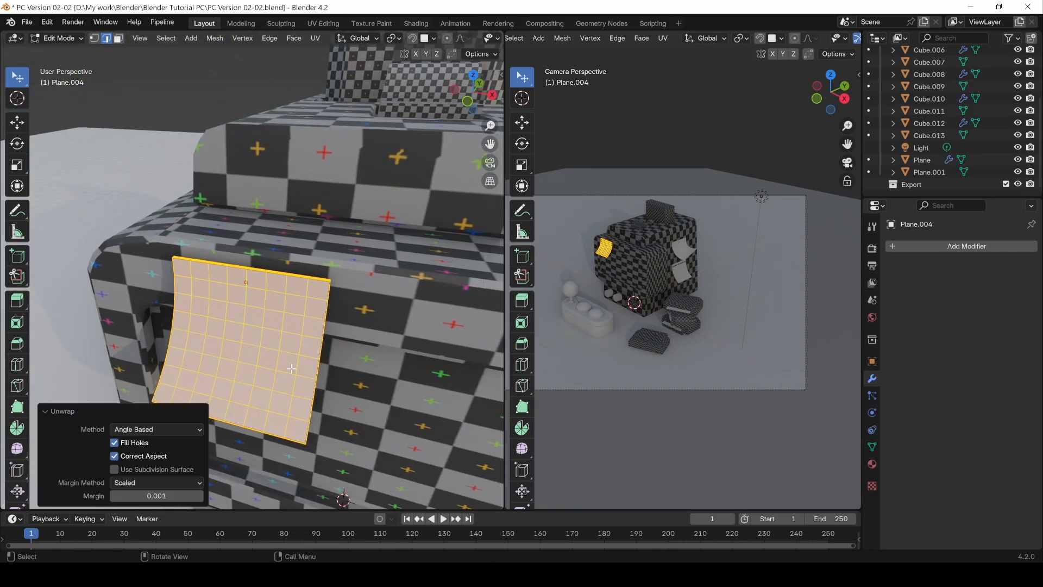
pyautogui.click(113, 92)
pyautogui.press('Tab')
# Step: Open the Shader Editor in place of the viewport and give the front note a new material
pyautogui.click(26, 24)
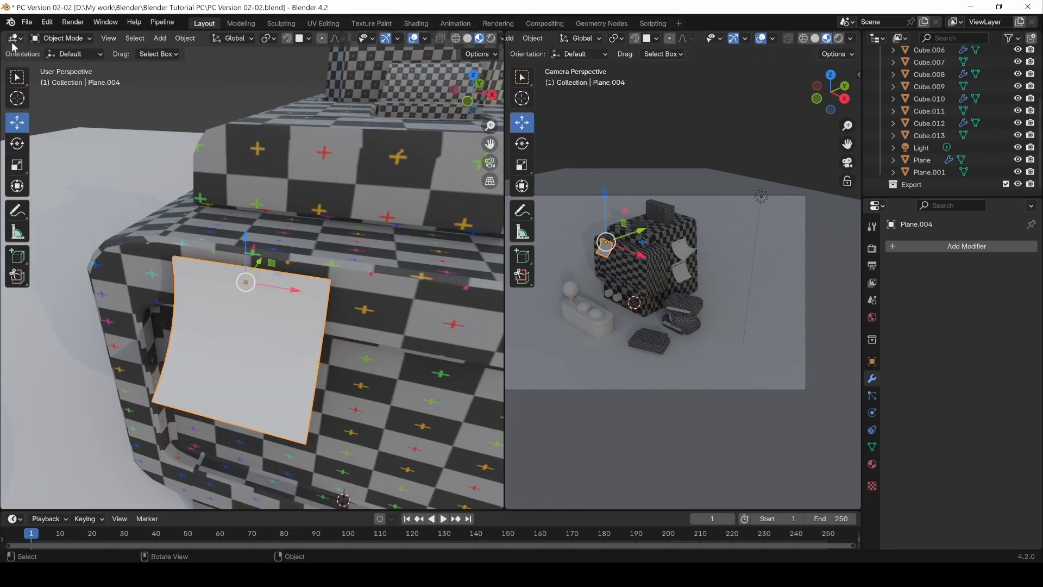
pyautogui.click(13, 40)
pyautogui.click(44, 151)
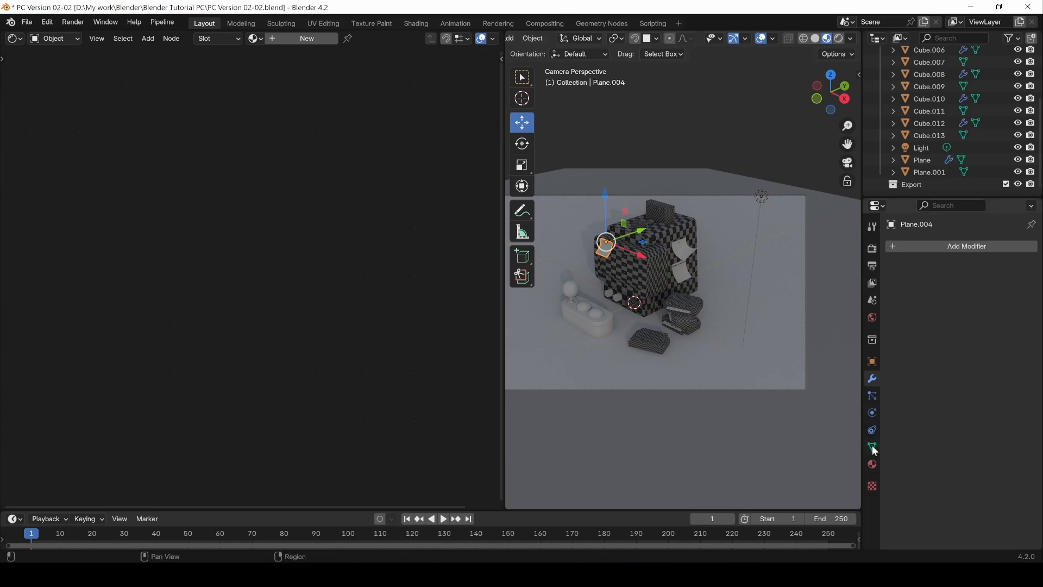
pyautogui.click(871, 465)
pyautogui.click(952, 299)
# Step: Add an Image Texture node to the front note's material, link its Color to Base Color and assign the Checker image
pyautogui.hotkey('shift', 'a')
pyautogui.moveTo(132, 297)
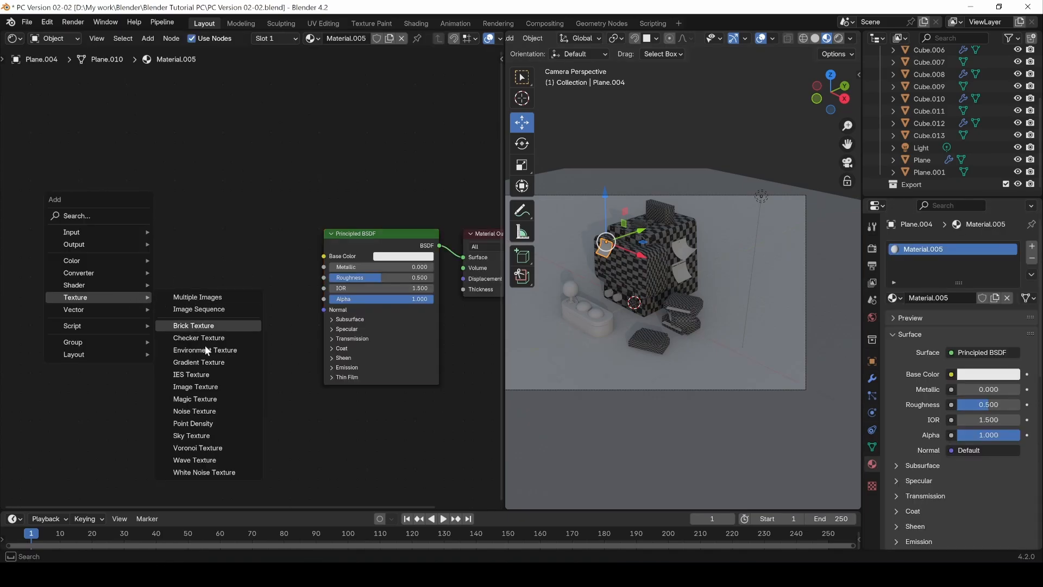
pyautogui.click(189, 390)
pyautogui.click(214, 278)
pyautogui.moveTo(230, 269); pyautogui.dragTo(324, 256)
pyautogui.click(126, 292)
pyautogui.click(141, 309)
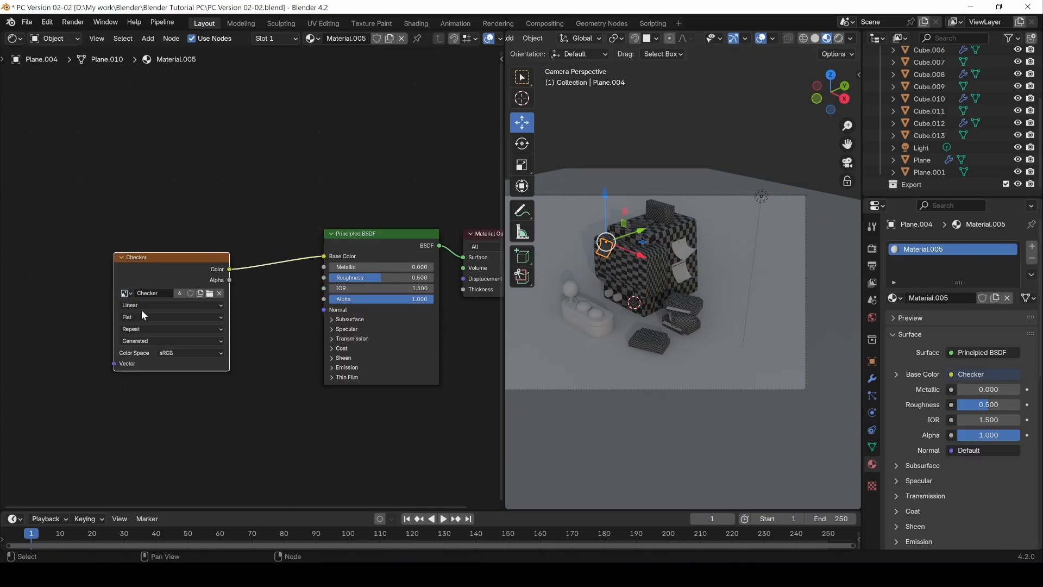
# Step: Back in the 3D Viewport, copy the front note's UV map and link its checker material to the two side notes
pyautogui.click(14, 38)
pyautogui.click(39, 71)
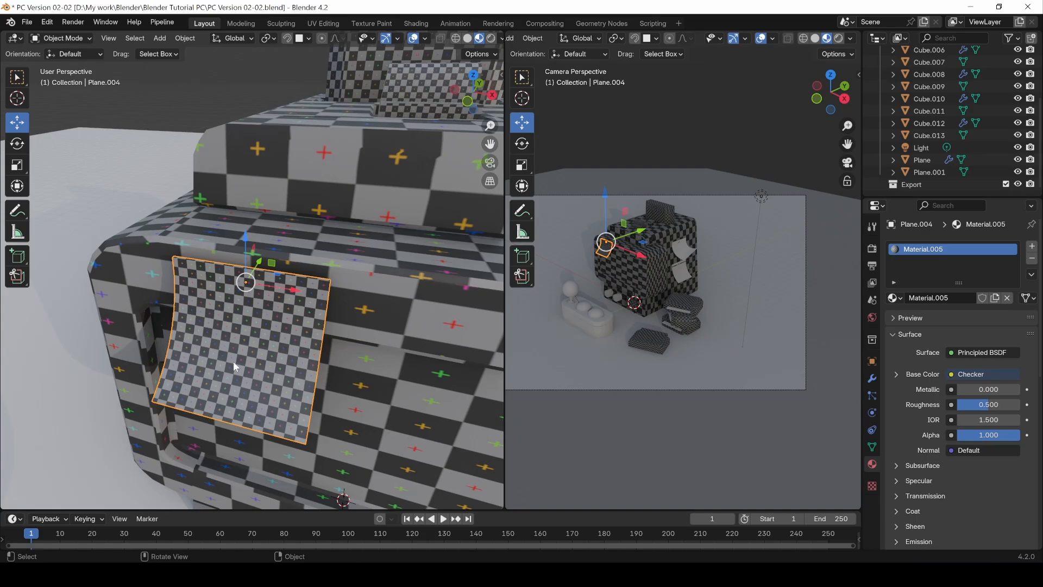
pyautogui.moveTo(233, 361); pyautogui.dragTo(124, 311, button='middle')
pyautogui.scroll(-6, 239, 364)
pyautogui.click(145, 328)
pyautogui.scroll(-7, 146, 328)
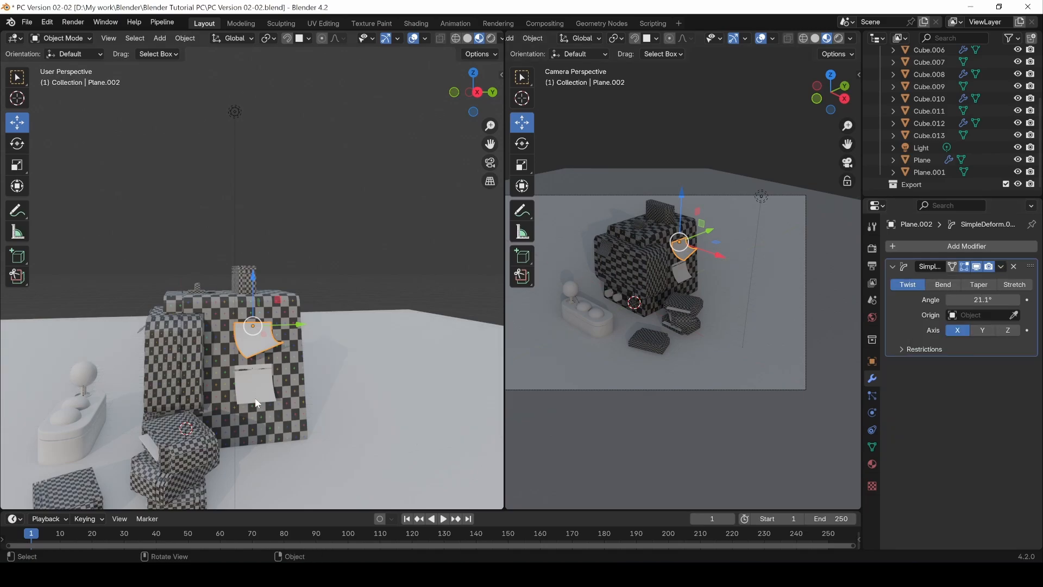
pyautogui.moveTo(174, 337); pyautogui.dragTo(105, 361, button='middle')
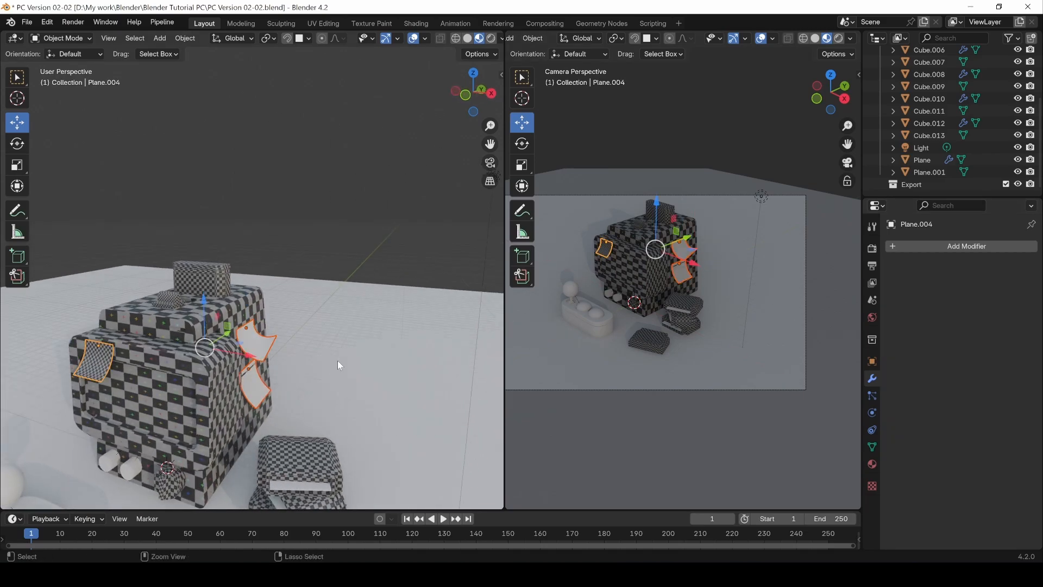
pyautogui.hotkey('ctrl', 'l')
pyautogui.click(308, 456)
pyautogui.hotkey('ctrl', 'l')
pyautogui.click(265, 220)
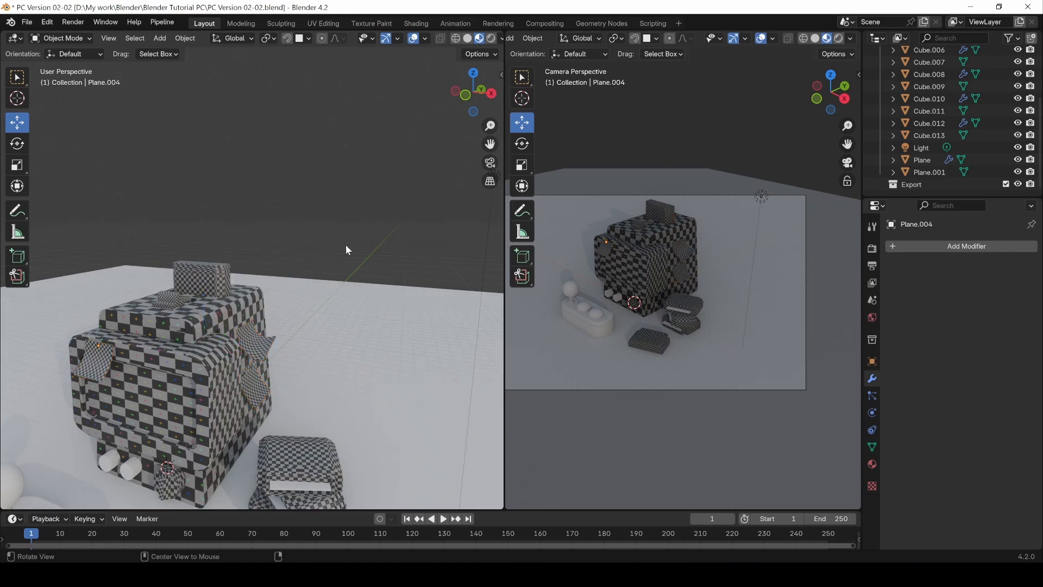
pyautogui.moveTo(347, 249); pyautogui.dragTo(320, 321, button='middle')
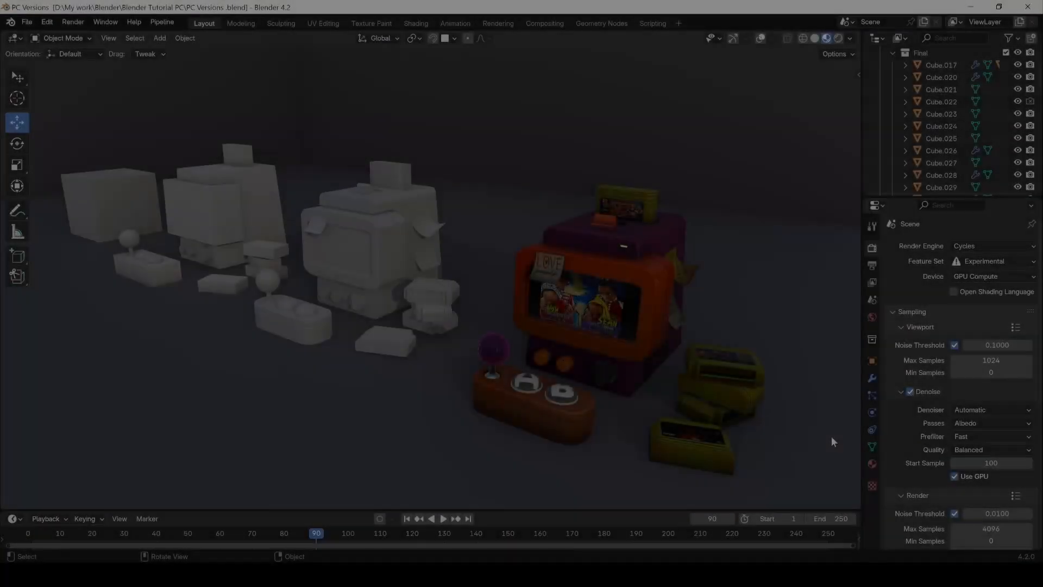